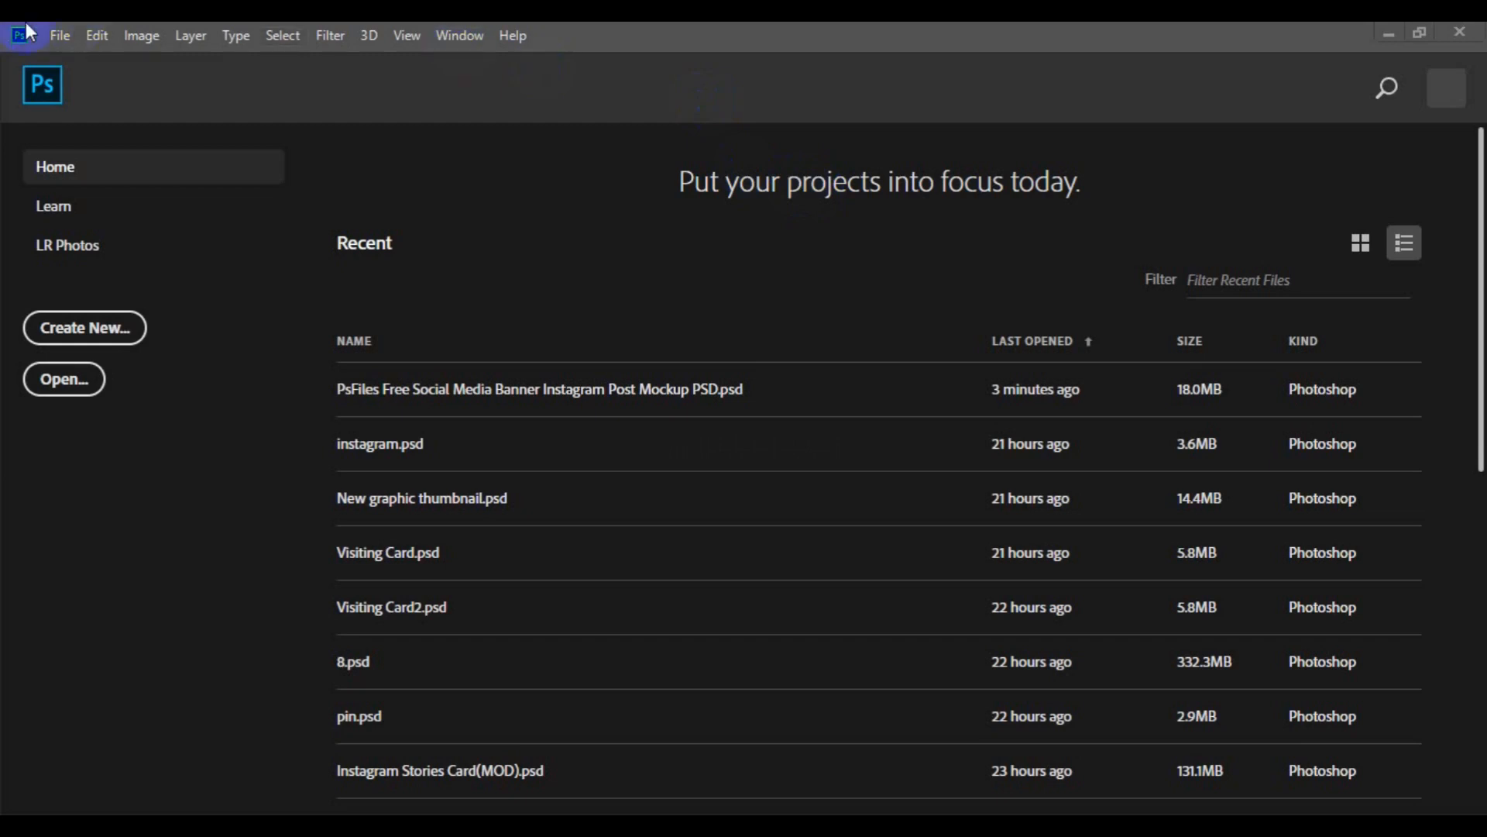
- Start a new document and name it "social media post"
{"action": "left_click", "coordinate": [59, 33]}
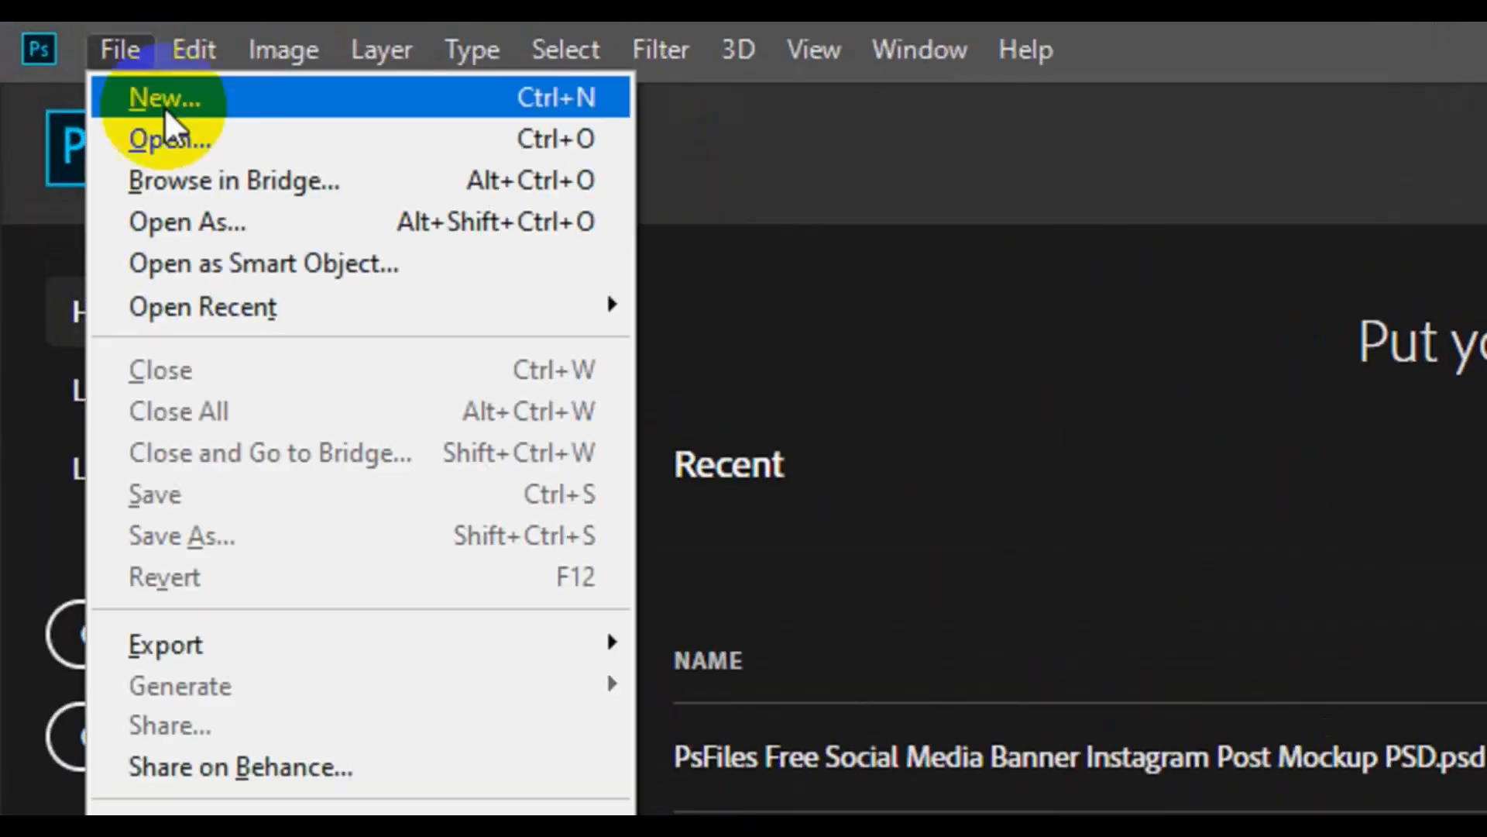
{"action": "left_click", "coordinate": [237, 97]}
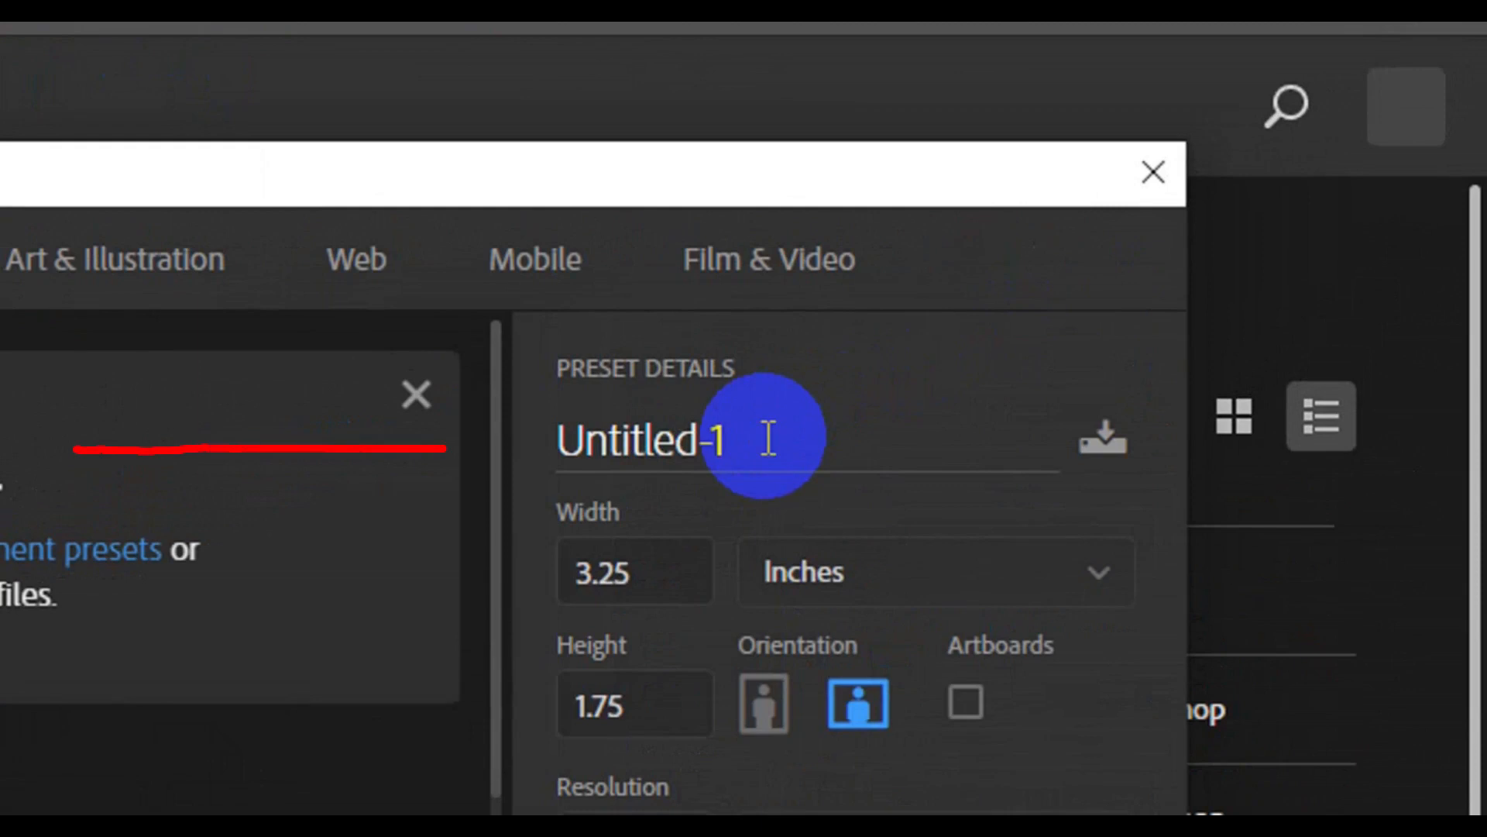
{"action": "triple_click", "coordinate": [767, 436]}
{"action": "key", "text": "BackSpace"}
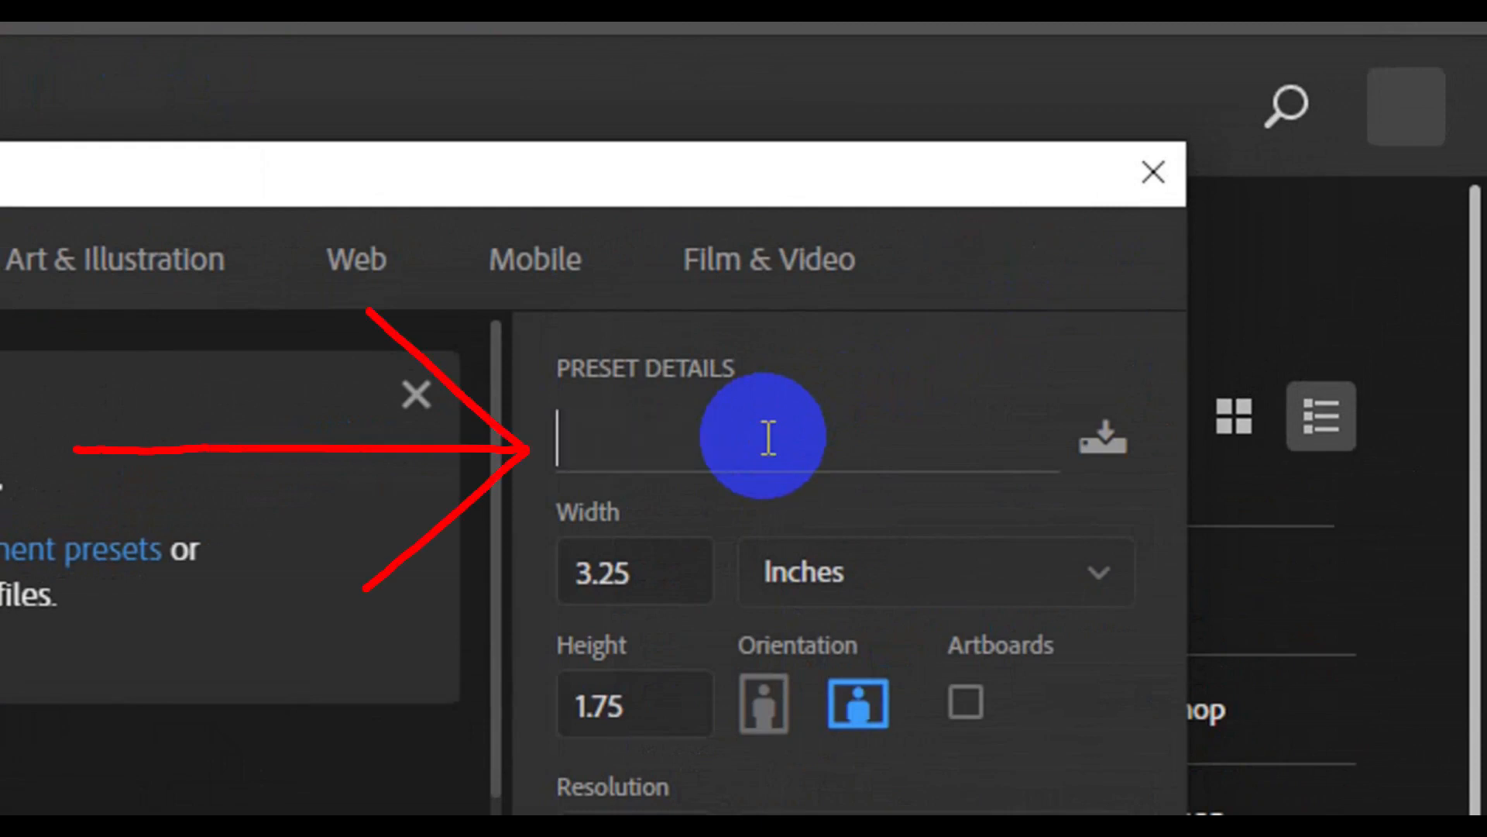
{"action": "type", "text": "social m"}
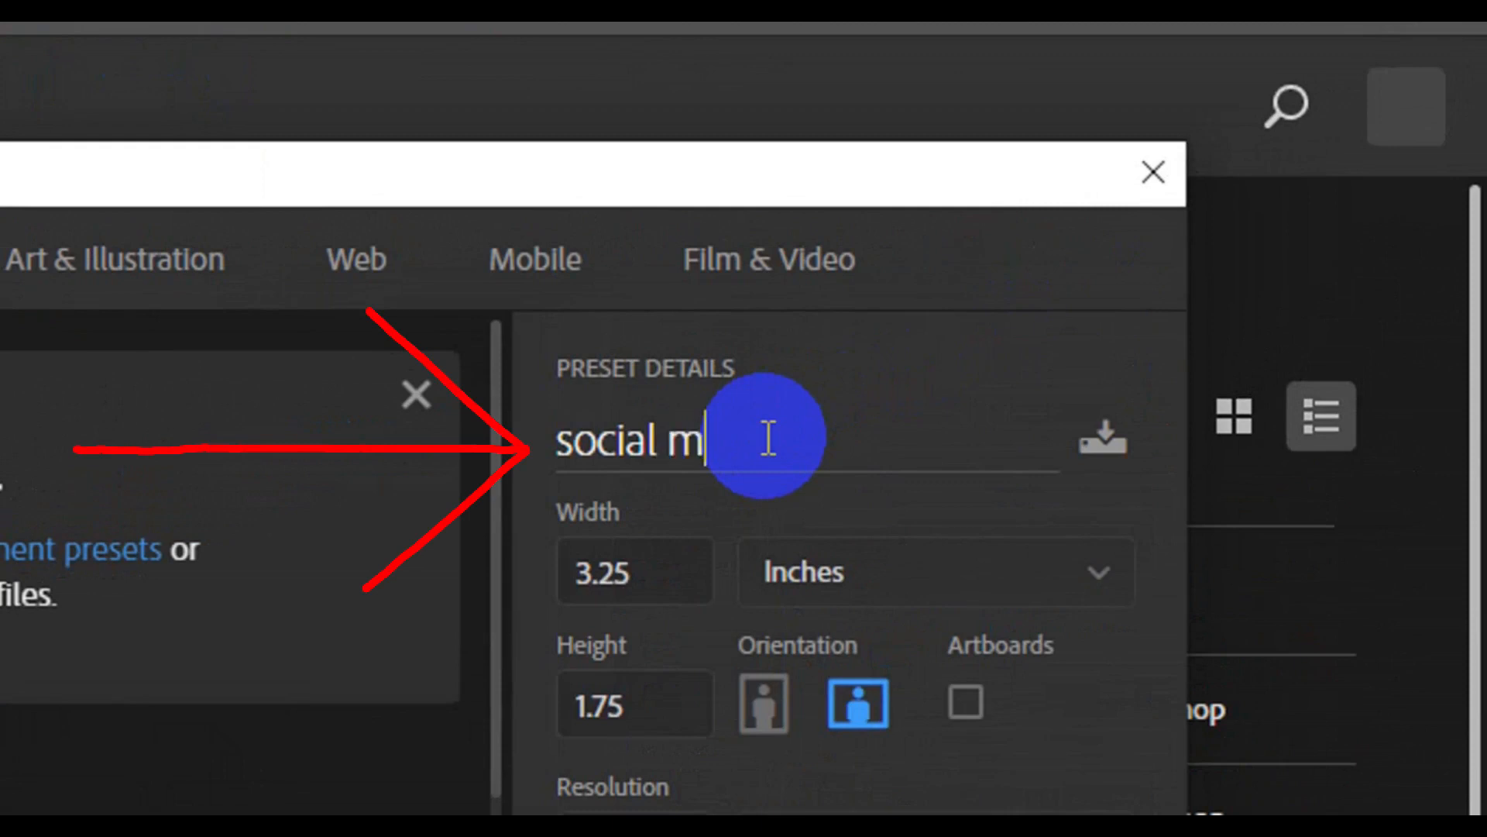
{"action": "type", "text": "edia poost"}
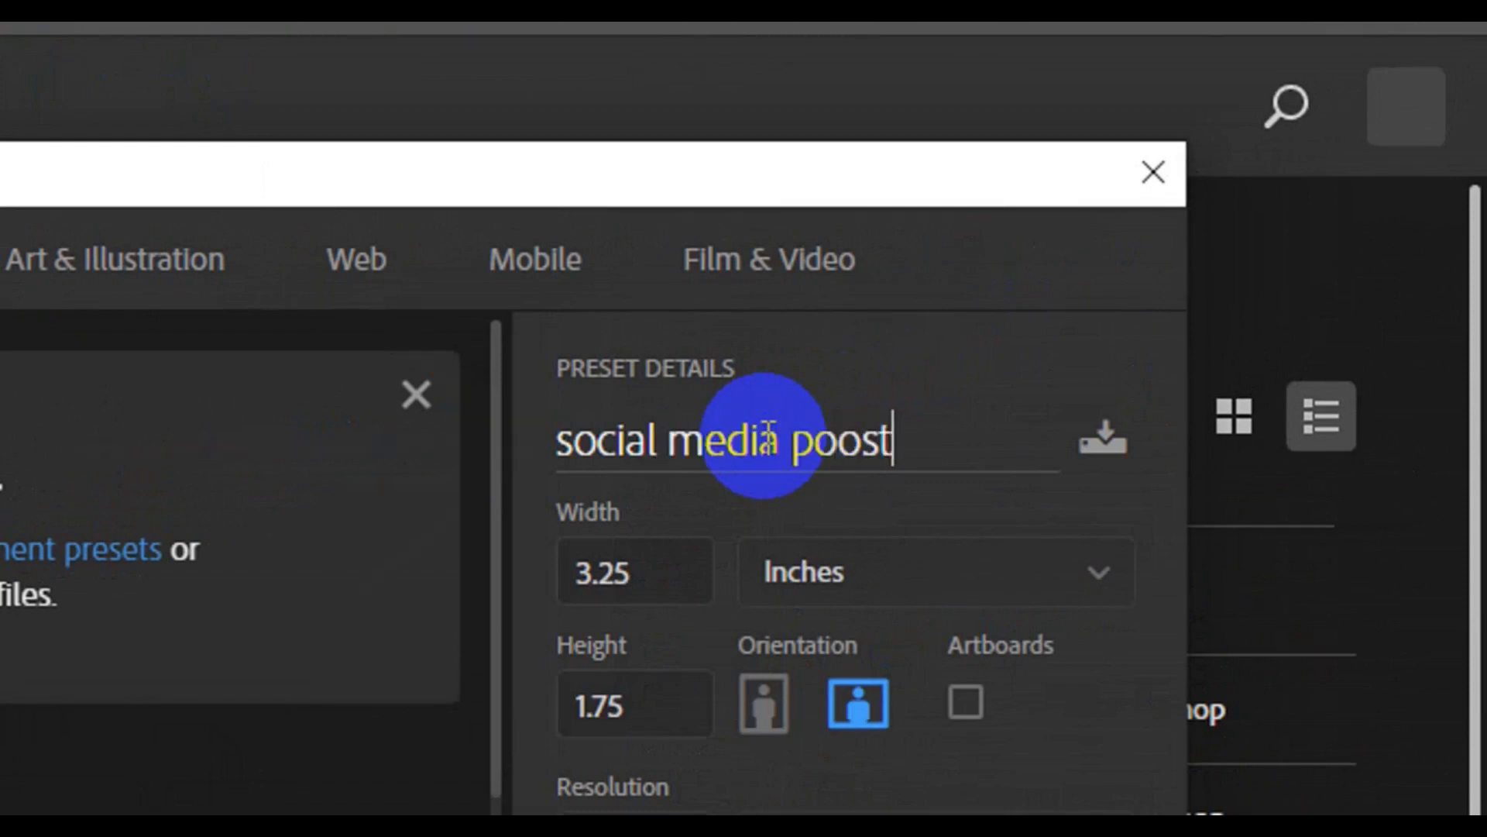
{"action": "key", "text": "BackSpace"}
{"action": "key", "text": "BackSpace"}
{"action": "key", "text": "BackSpace"}
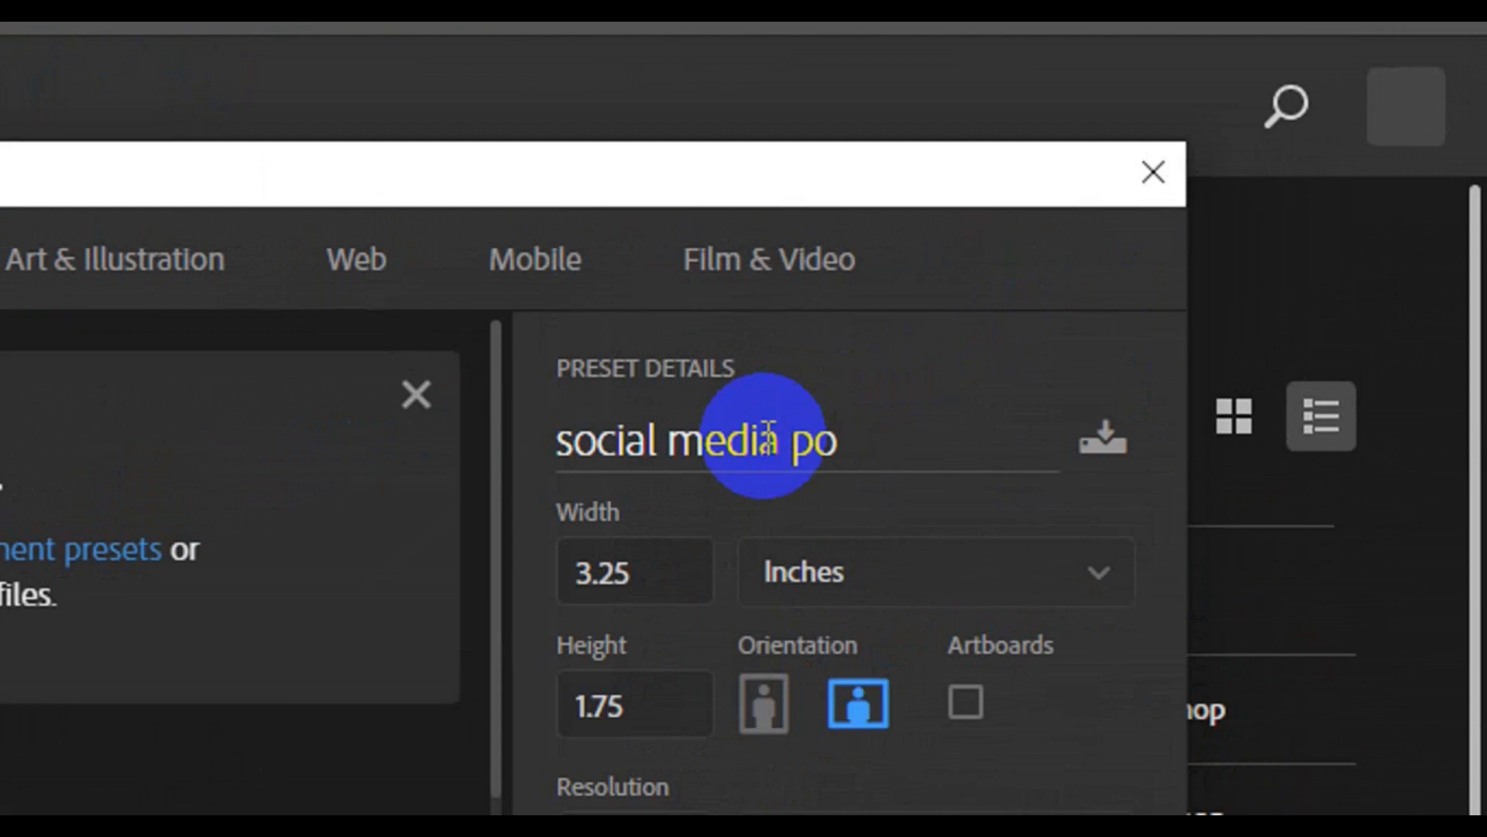
{"action": "type", "text": "st"}
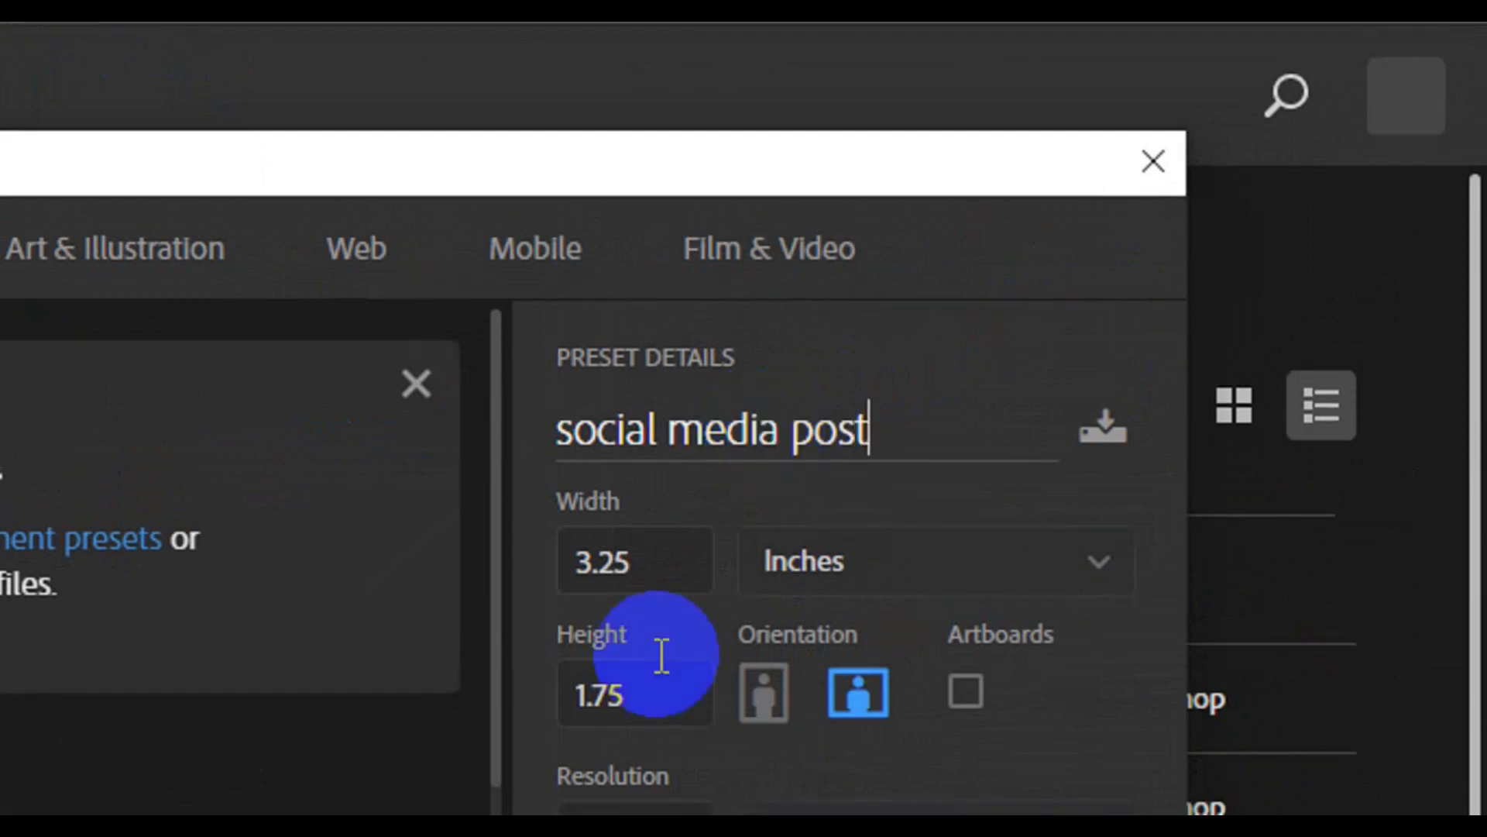
- Set the new document's width and height to 4.47 inches each
{"action": "left_click", "coordinate": [659, 556]}
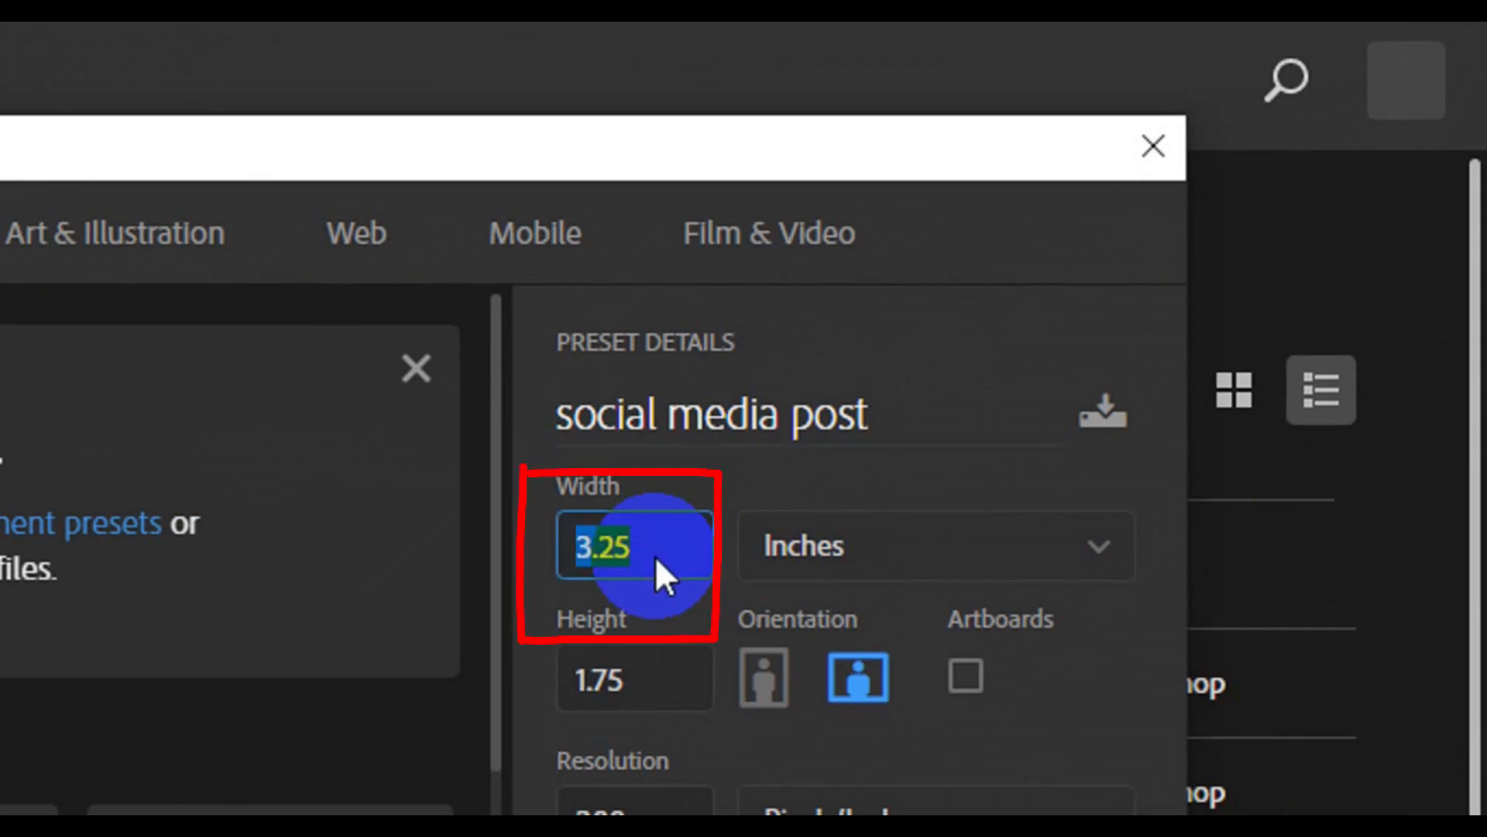
{"action": "key", "text": "BackSpace"}
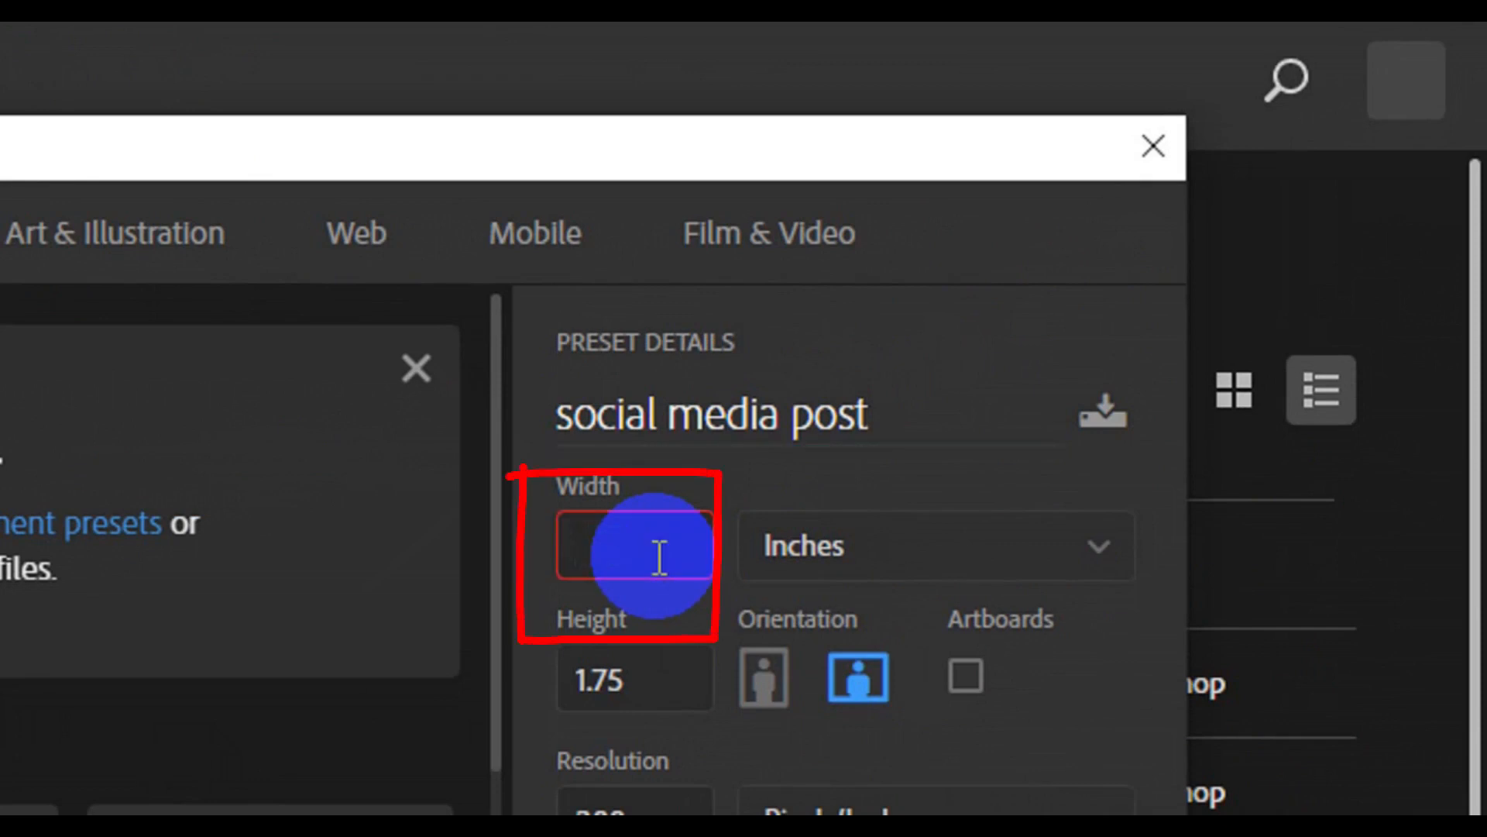
{"action": "type", "text": "4"}
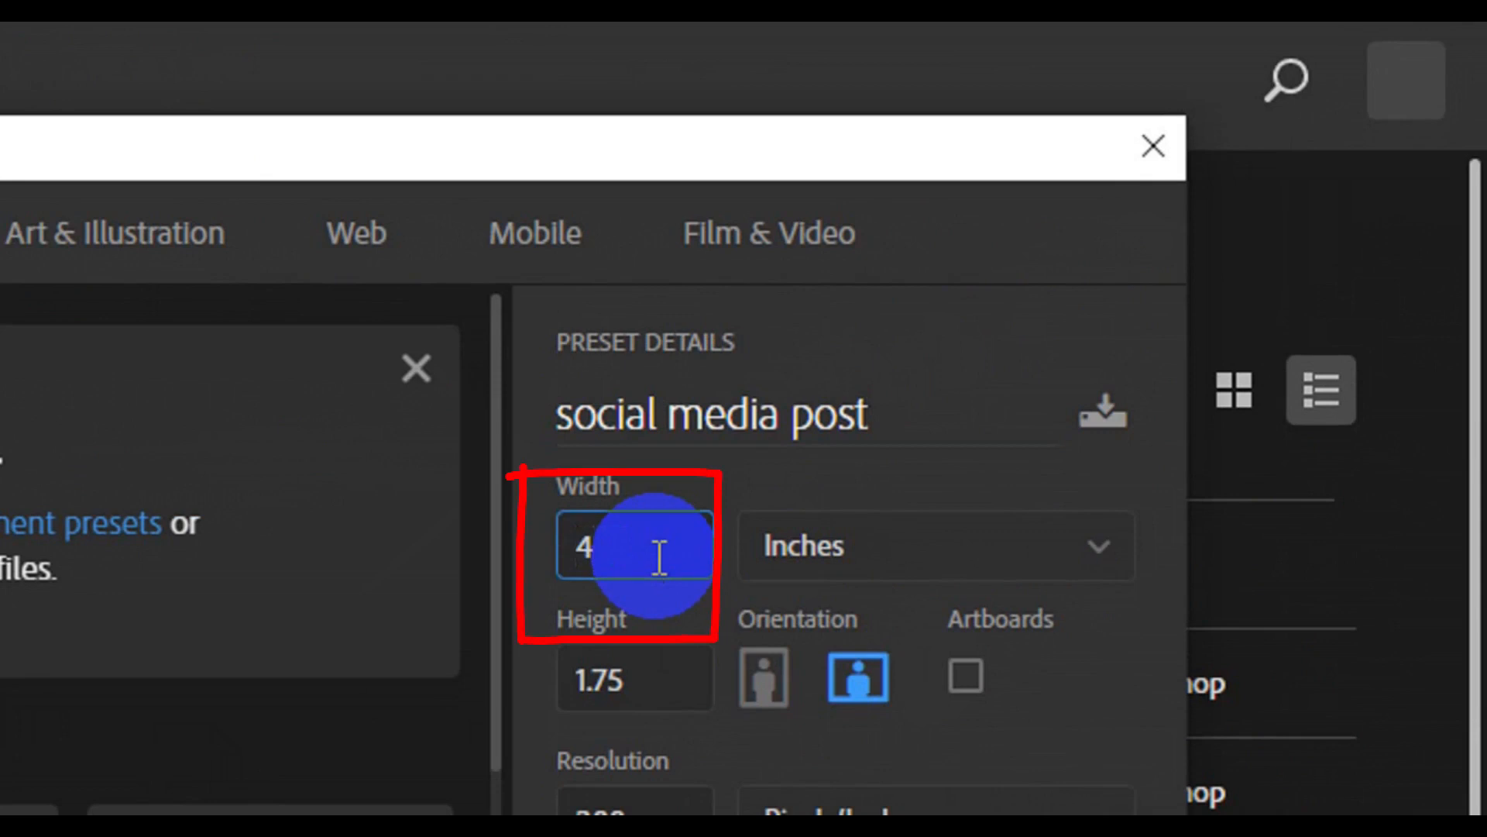
{"action": "type", "text": "."}
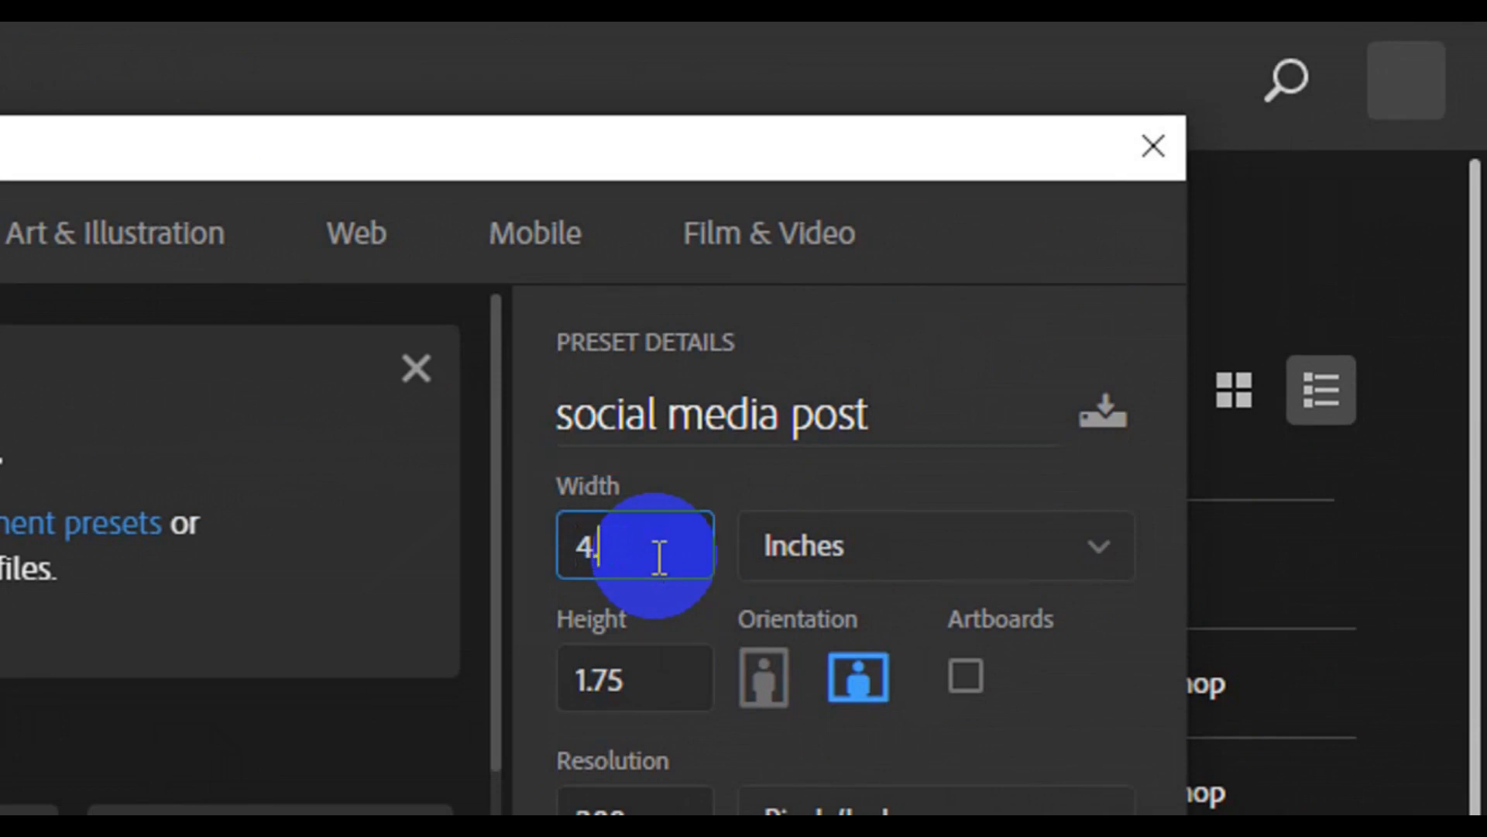
{"action": "type", "text": "47"}
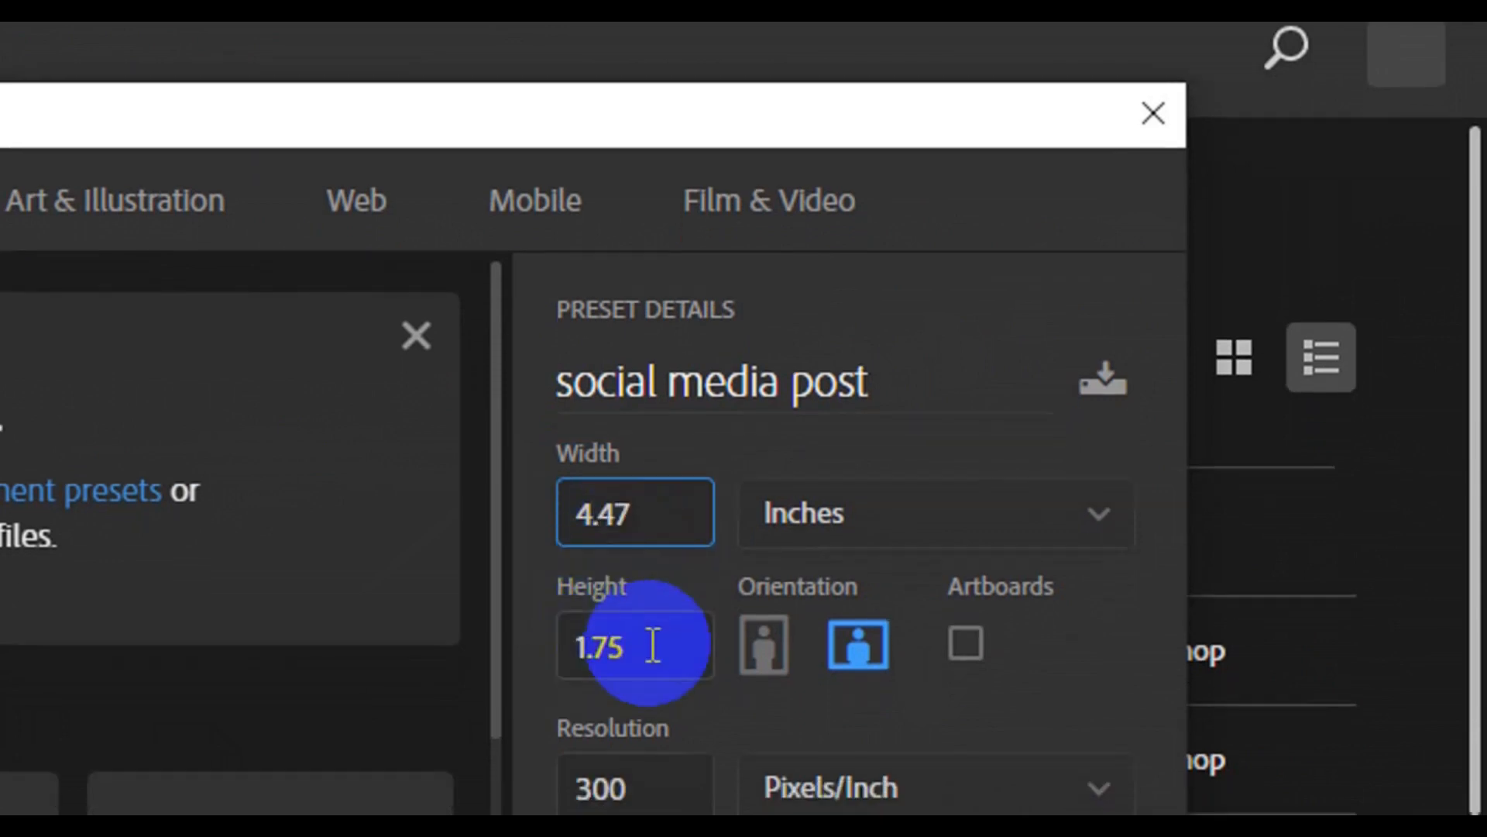
{"action": "left_click", "coordinate": [653, 617]}
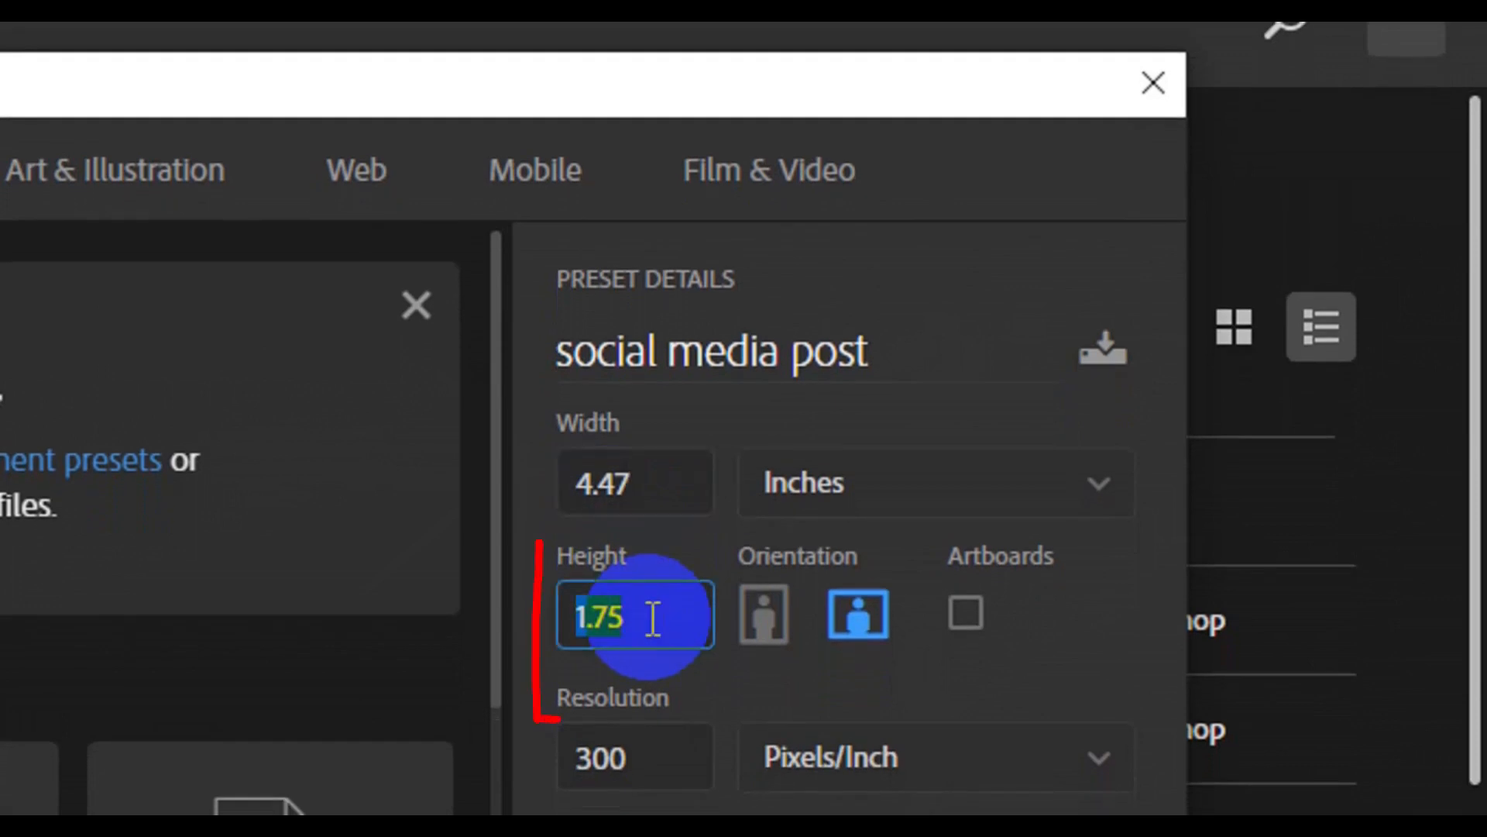
{"action": "key", "text": "BackSpace"}
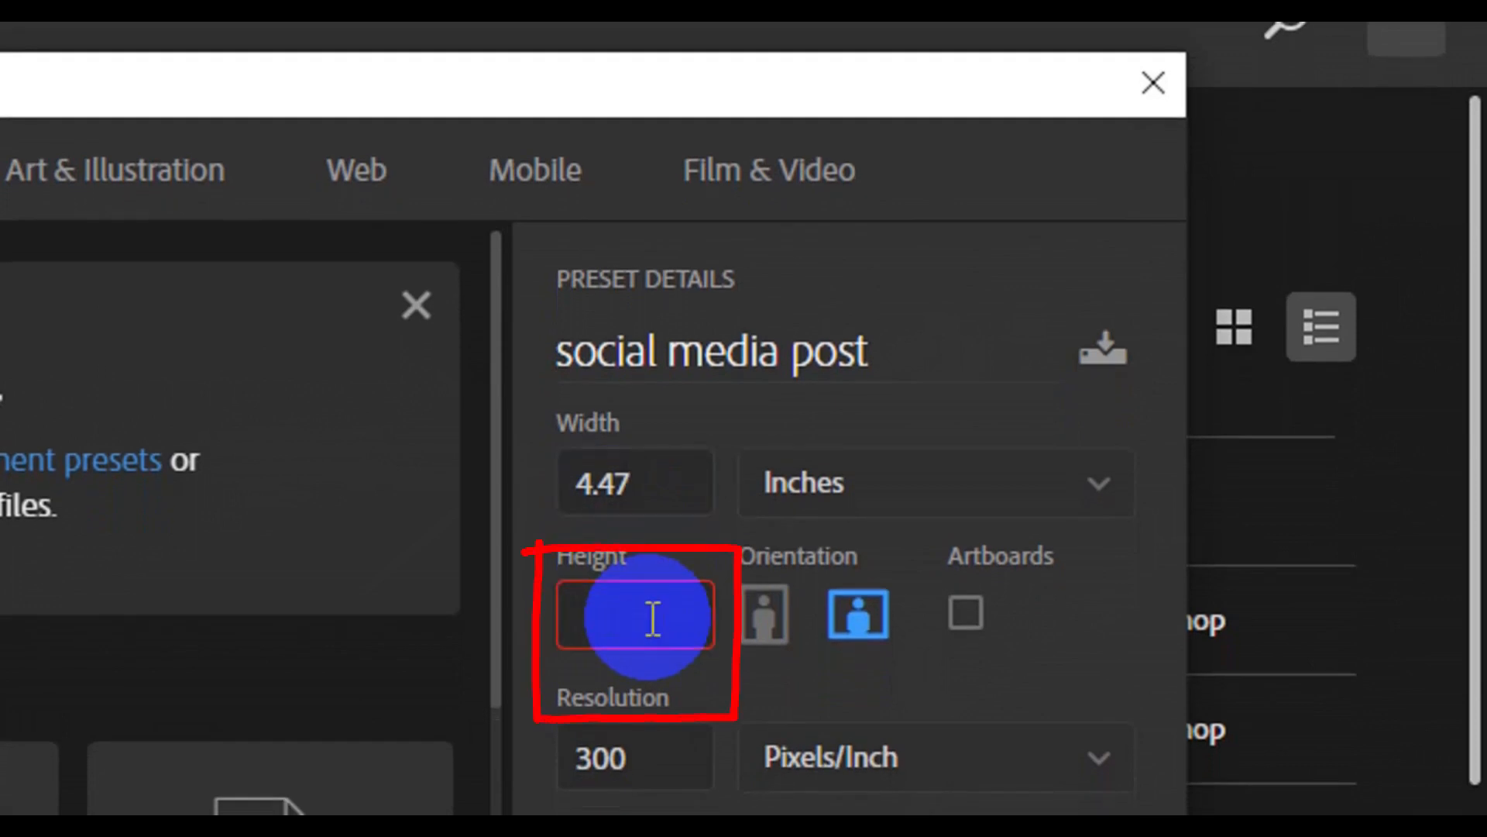
{"action": "type", "text": "4."}
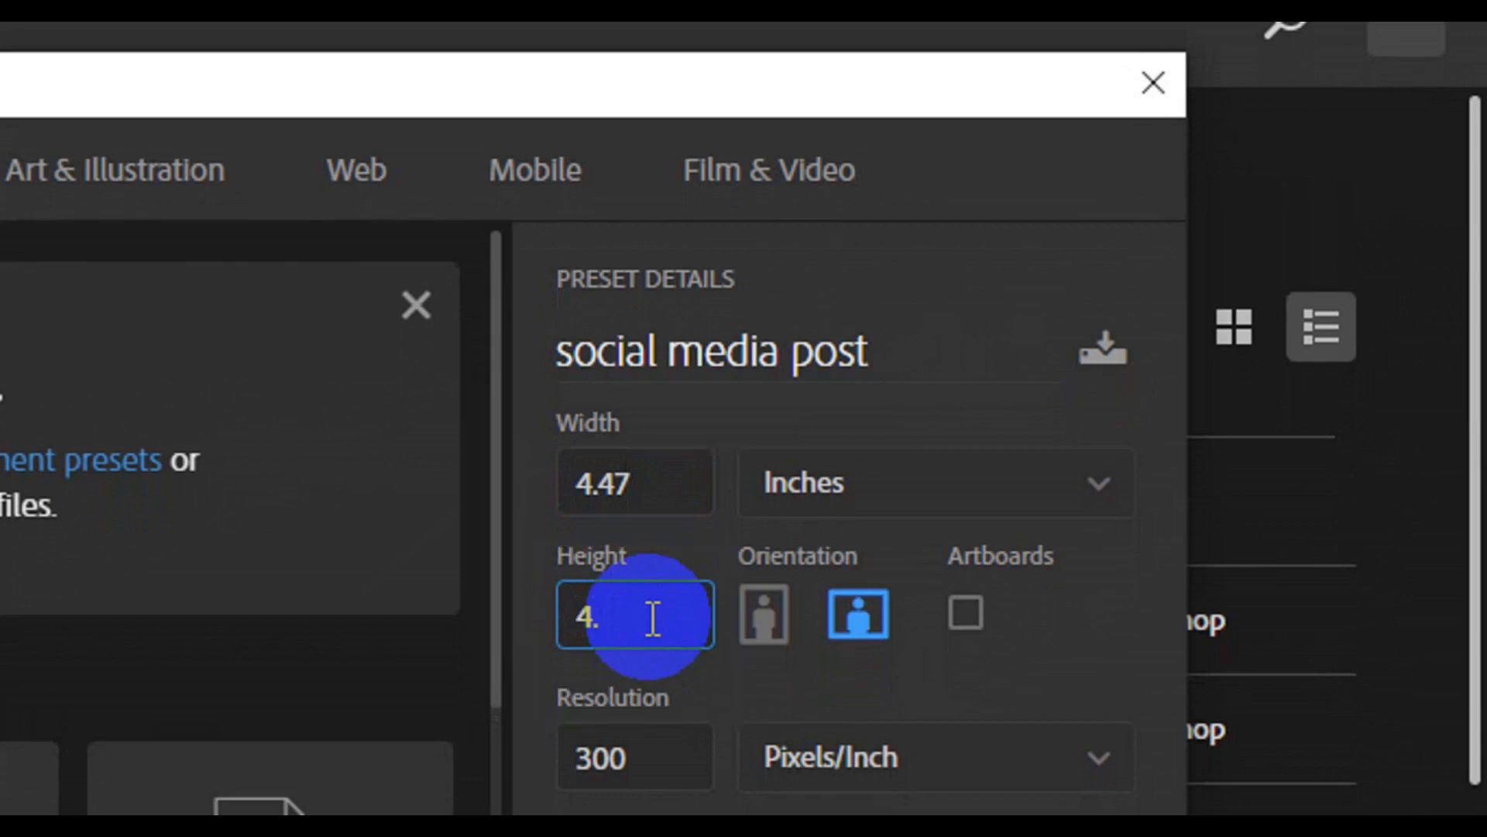
{"action": "type", "text": "47"}
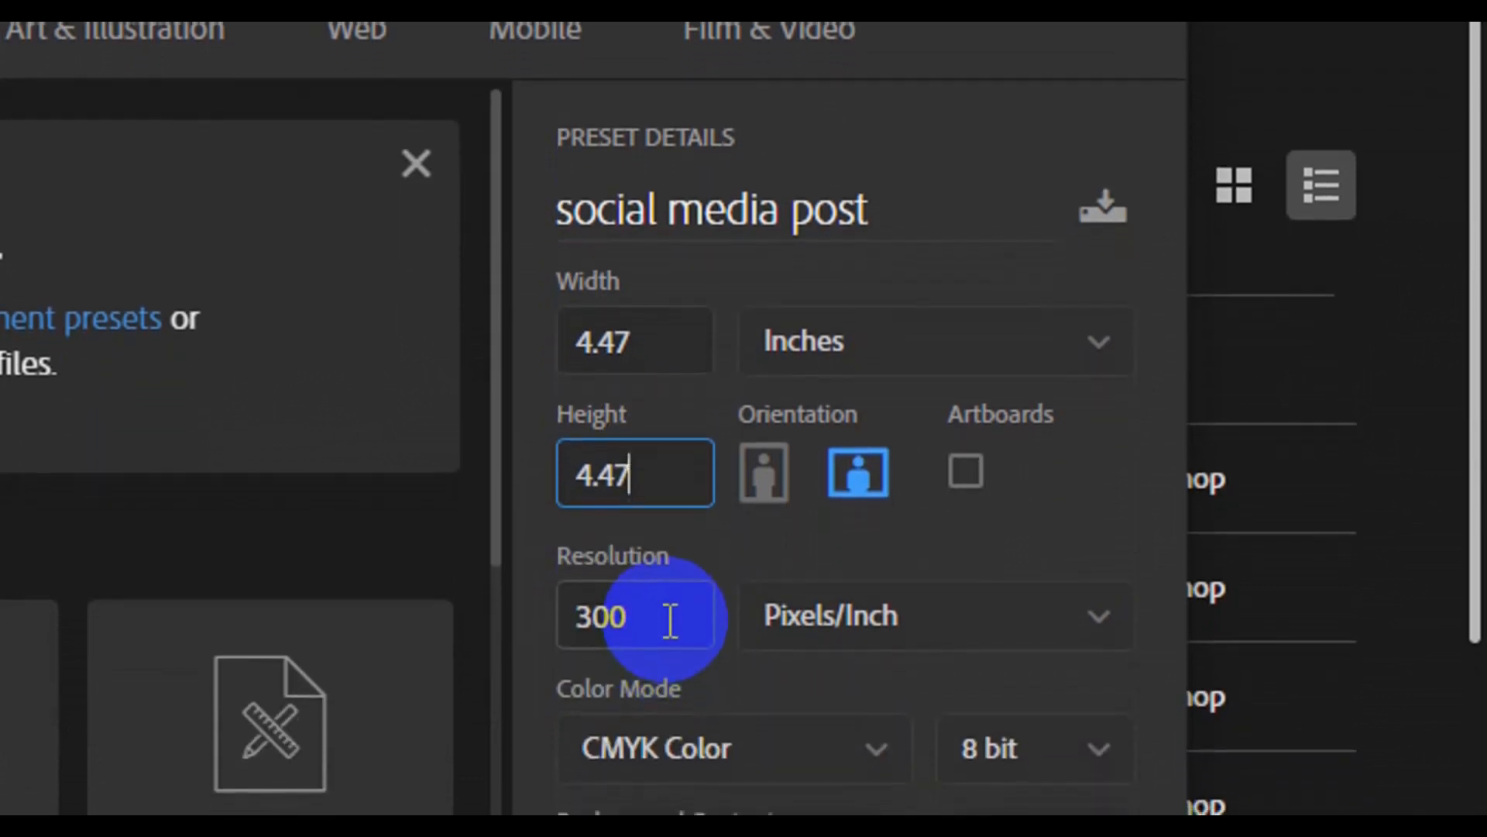
- Choose RGB Color mode with a resolution of 300 pixels/inch and create the document
{"action": "left_click", "coordinate": [670, 617]}
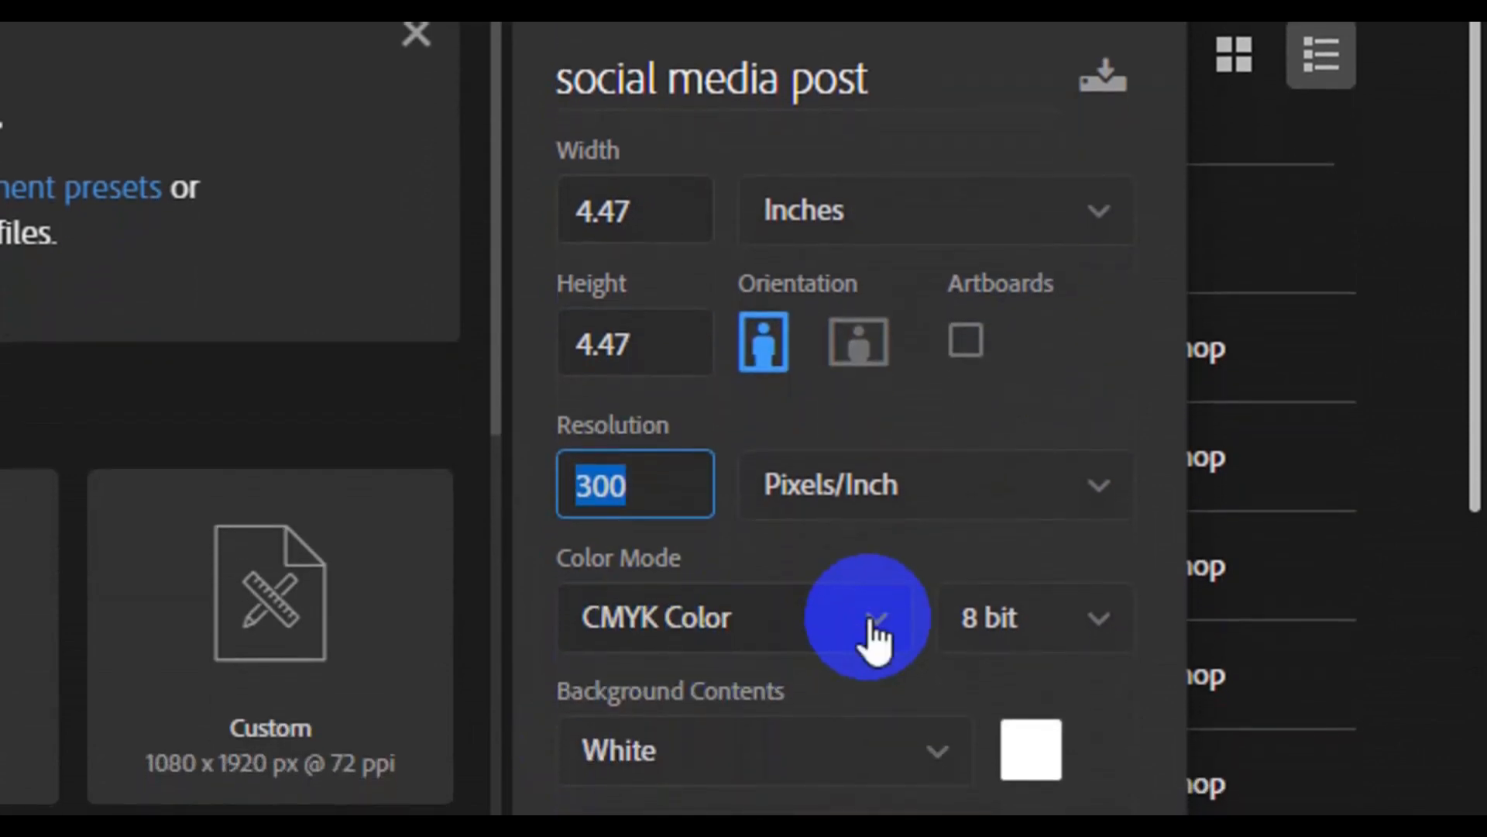
{"action": "left_click", "coordinate": [871, 624]}
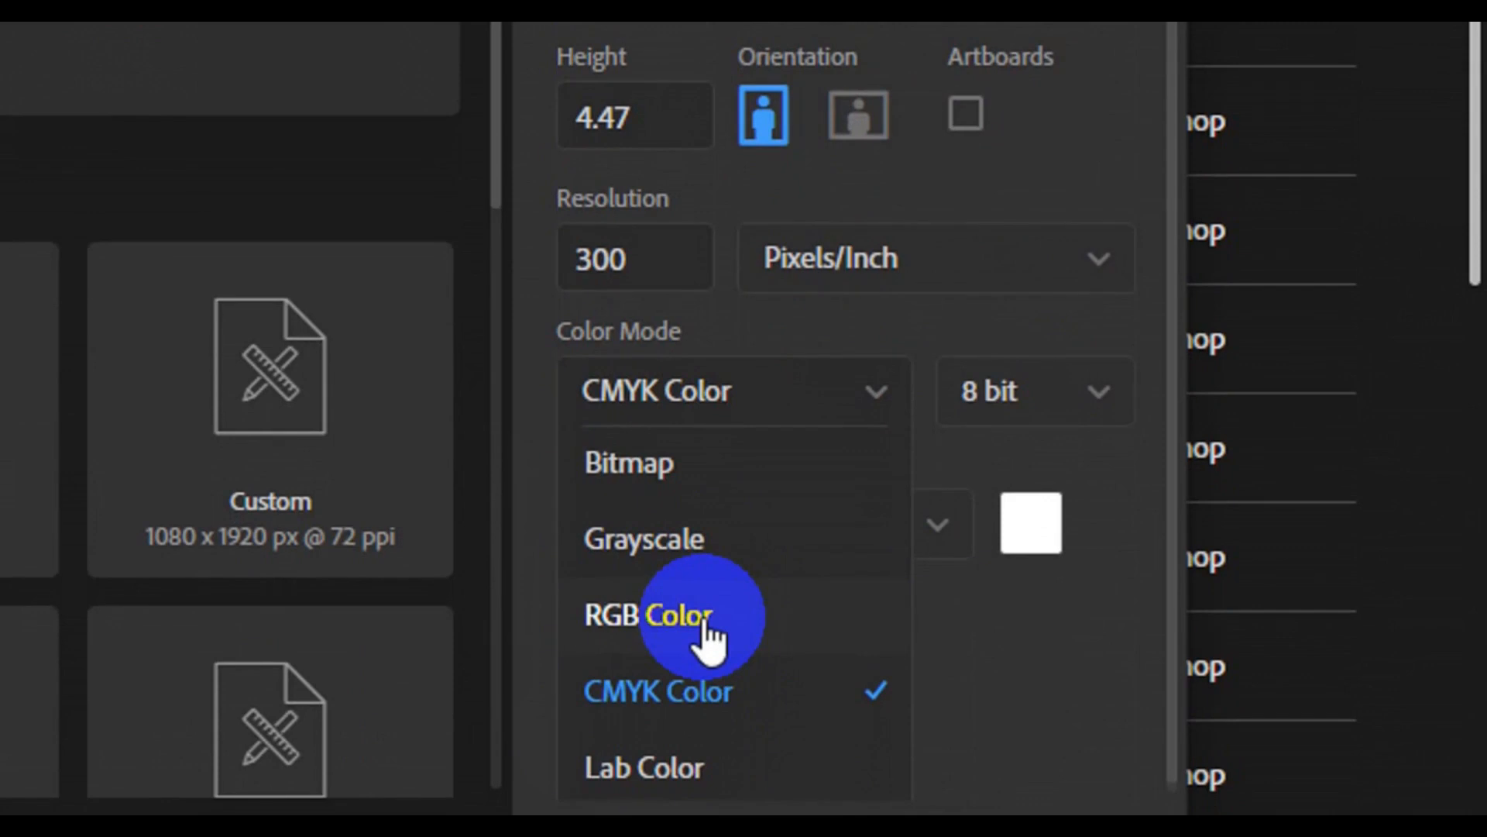
{"action": "left_click", "coordinate": [705, 624]}
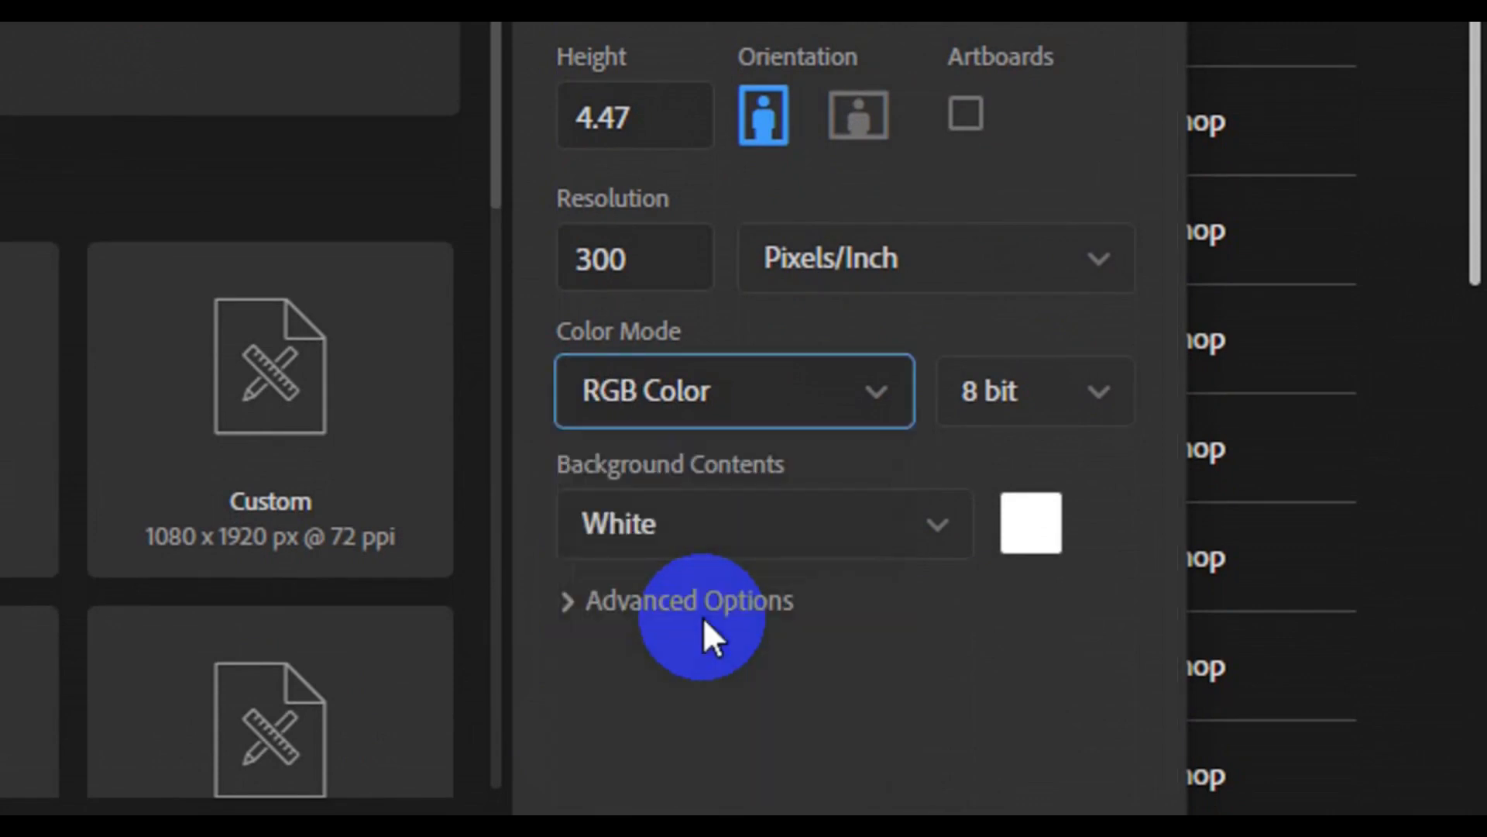
{"action": "left_click", "coordinate": [879, 798]}
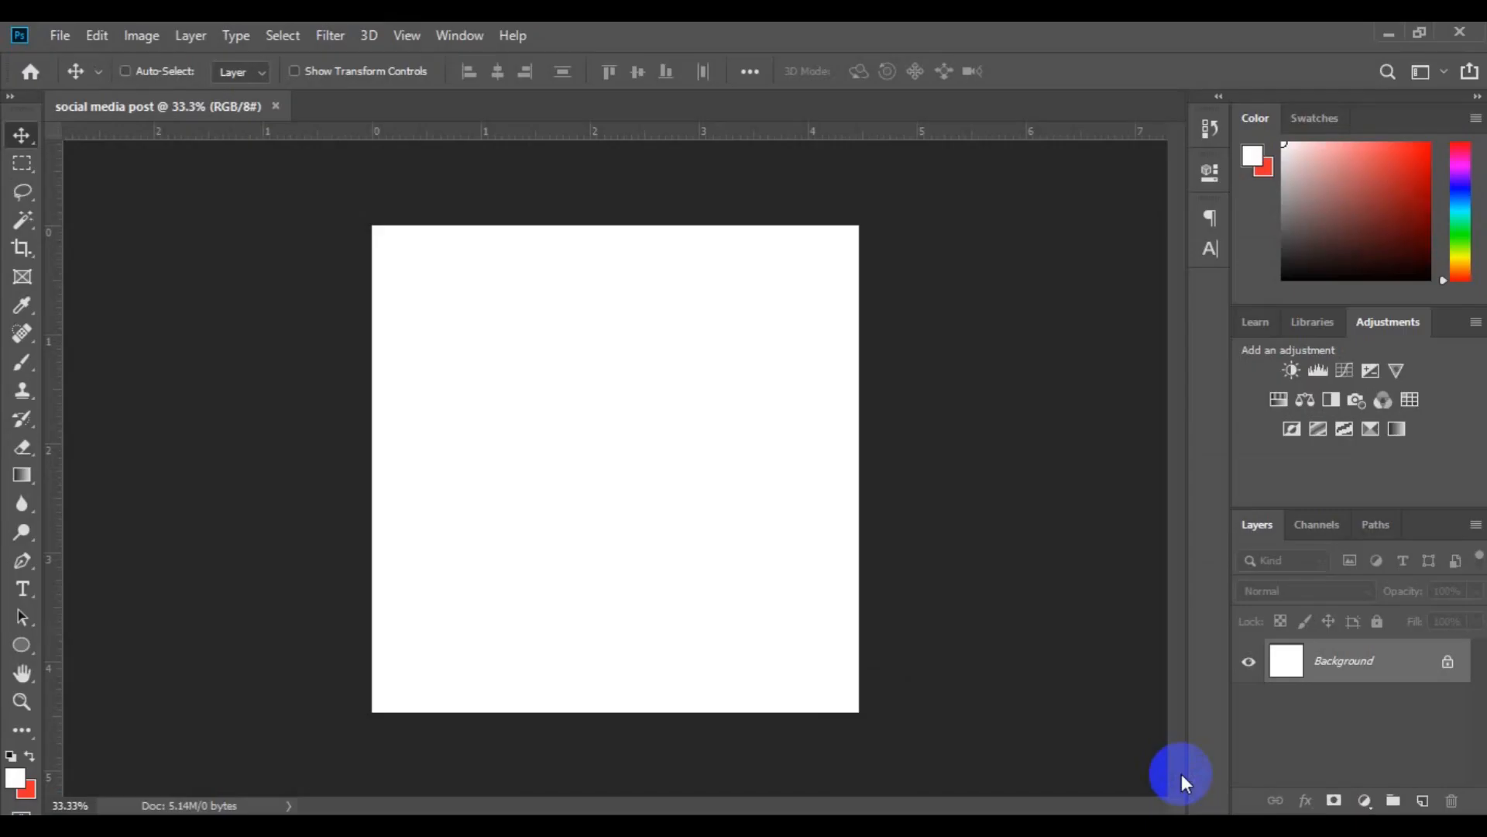
- Activate the Rectangle Tool in Shape mode with a medium gray fill and no stroke
{"action": "key", "text": "ctrl"}
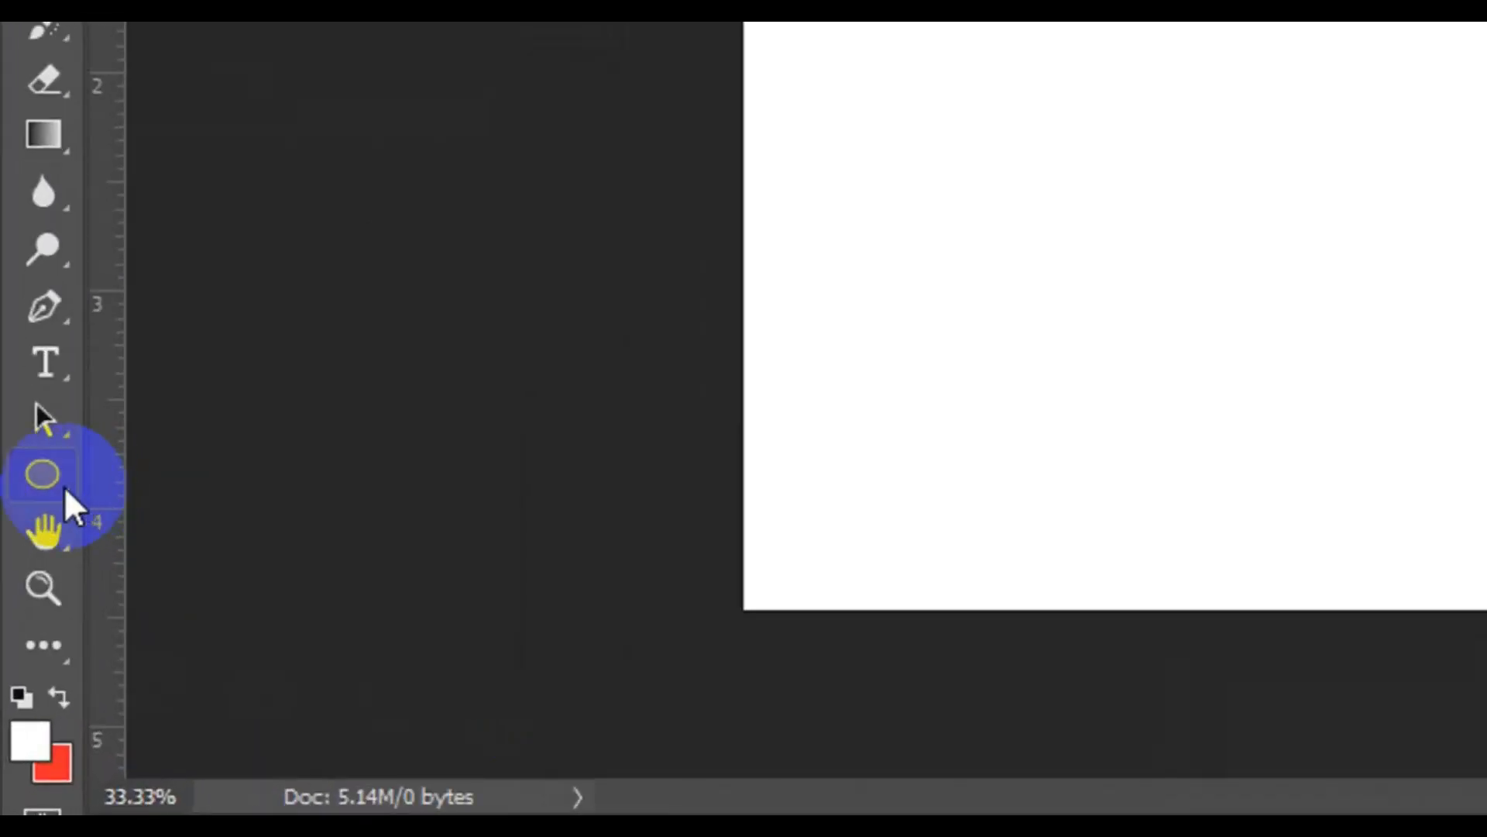
{"action": "left_click", "coordinate": [63, 485]}
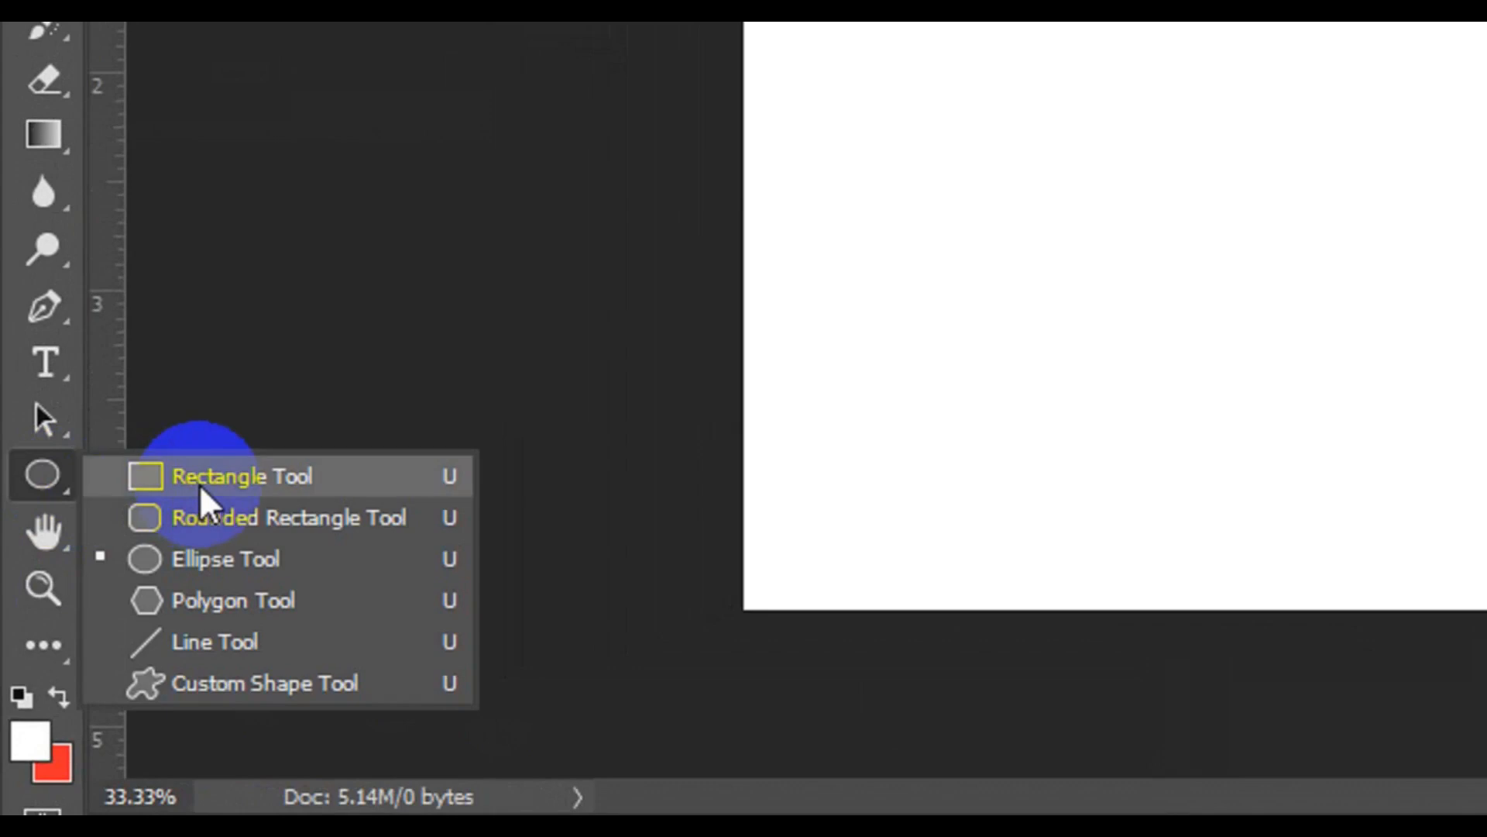
{"action": "left_click", "coordinate": [202, 485]}
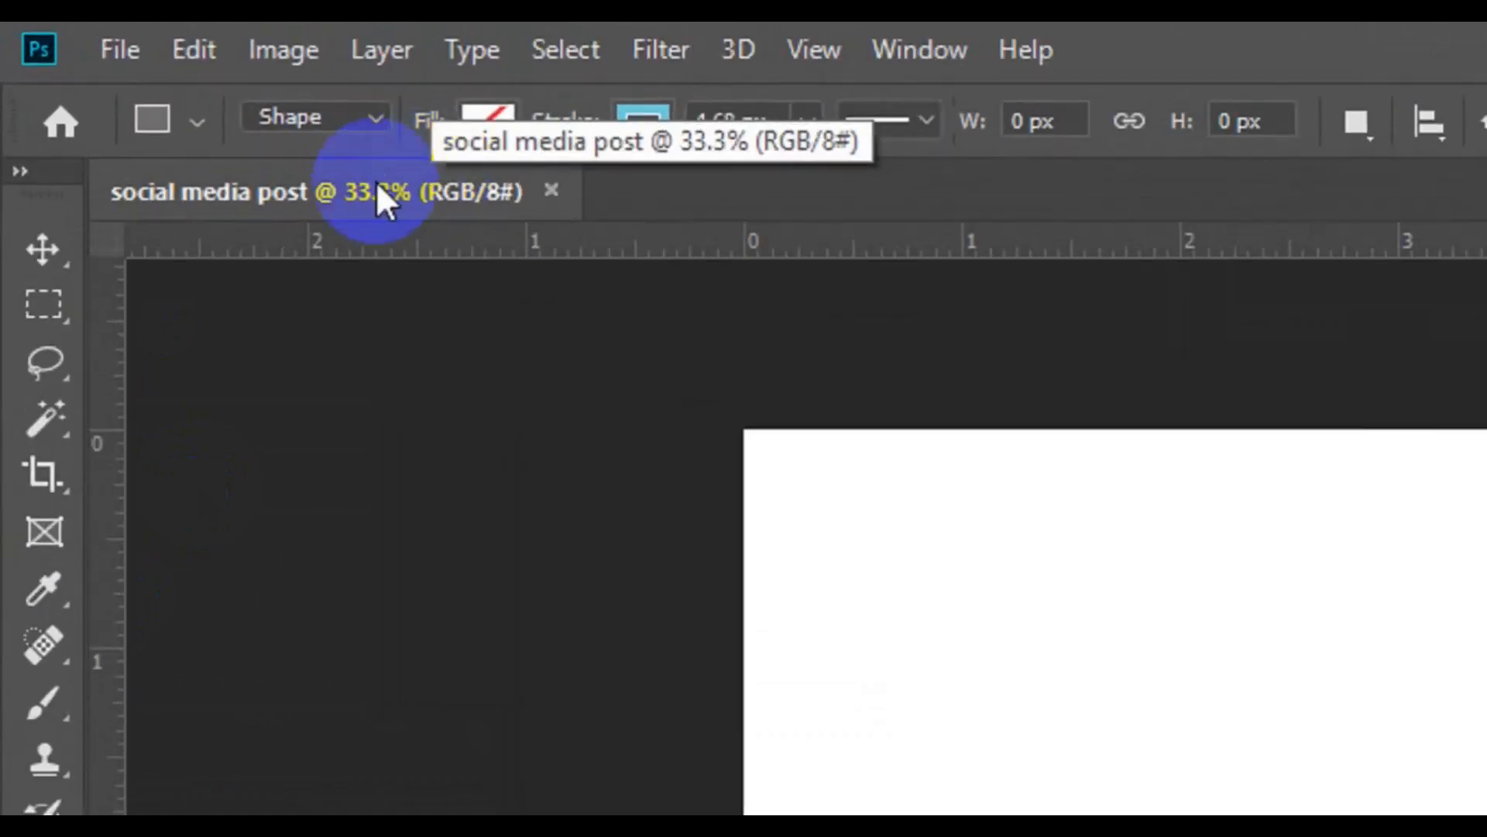
{"action": "left_click", "coordinate": [382, 116]}
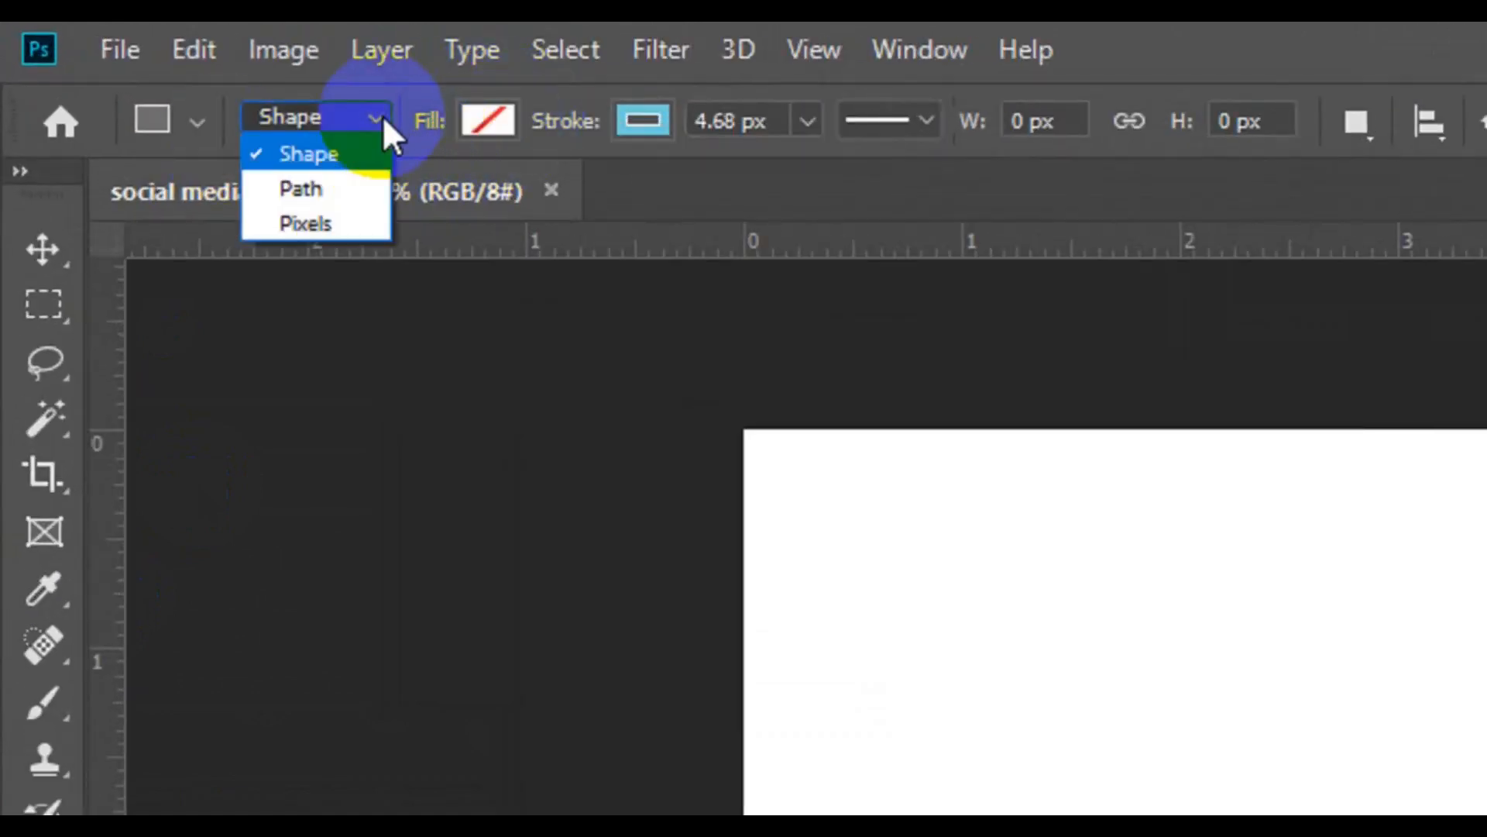
{"action": "left_click", "coordinate": [499, 113]}
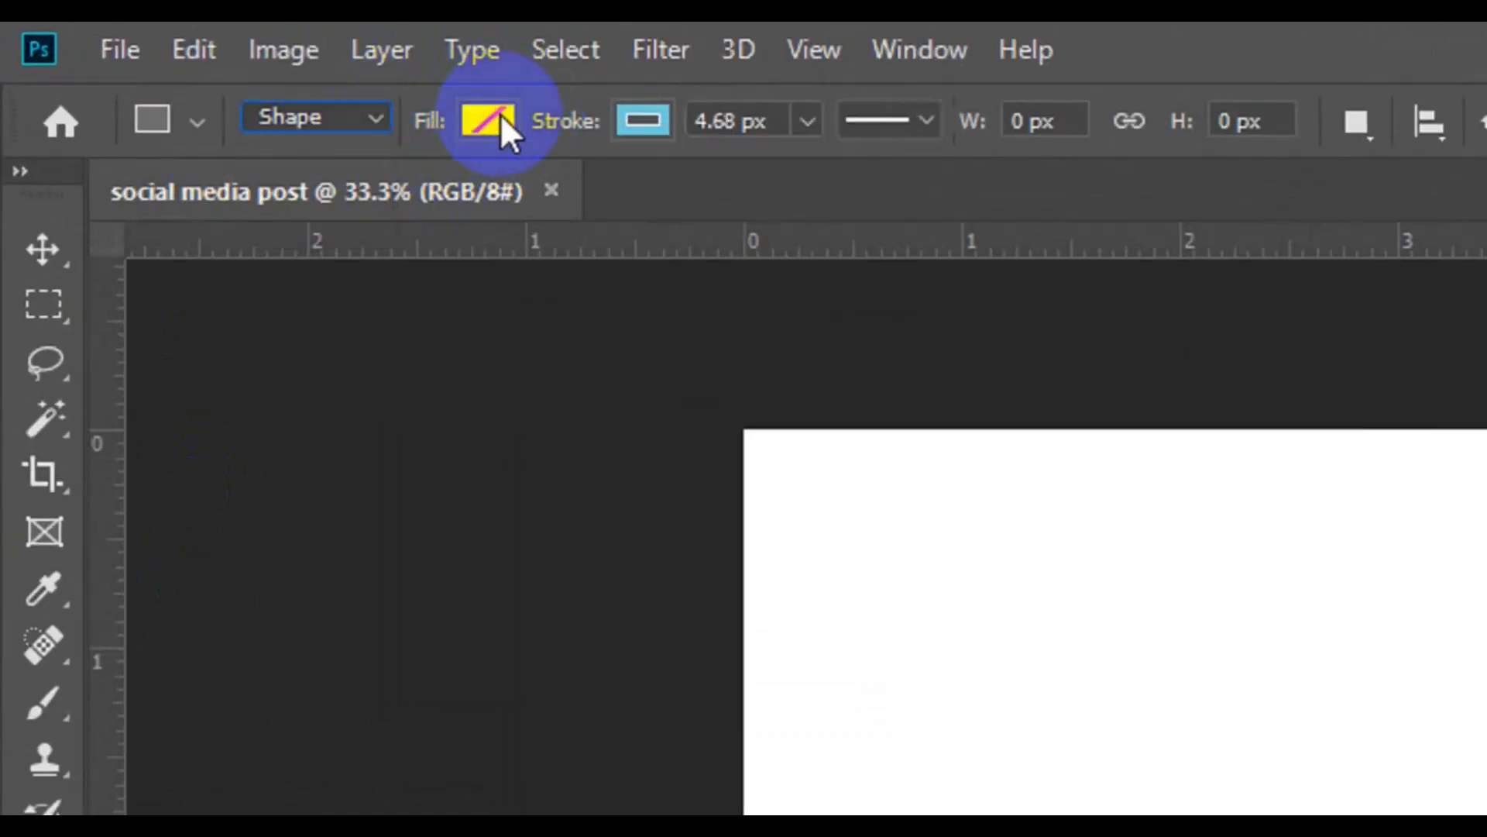
{"action": "left_click", "coordinate": [500, 113]}
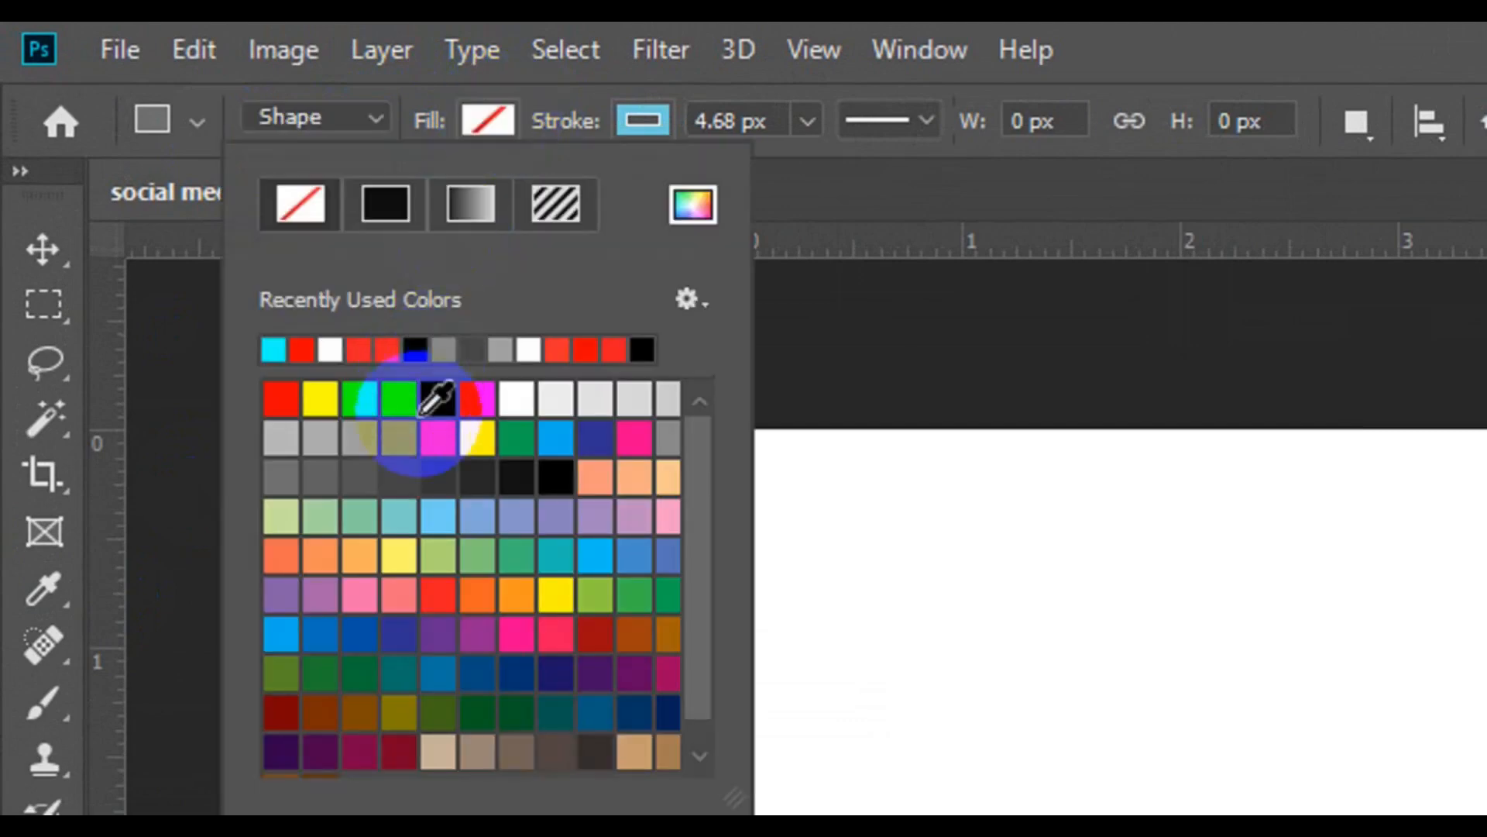
{"action": "left_click", "coordinate": [406, 437]}
{"action": "left_click", "coordinate": [616, 111]}
{"action": "left_click", "coordinate": [617, 111]}
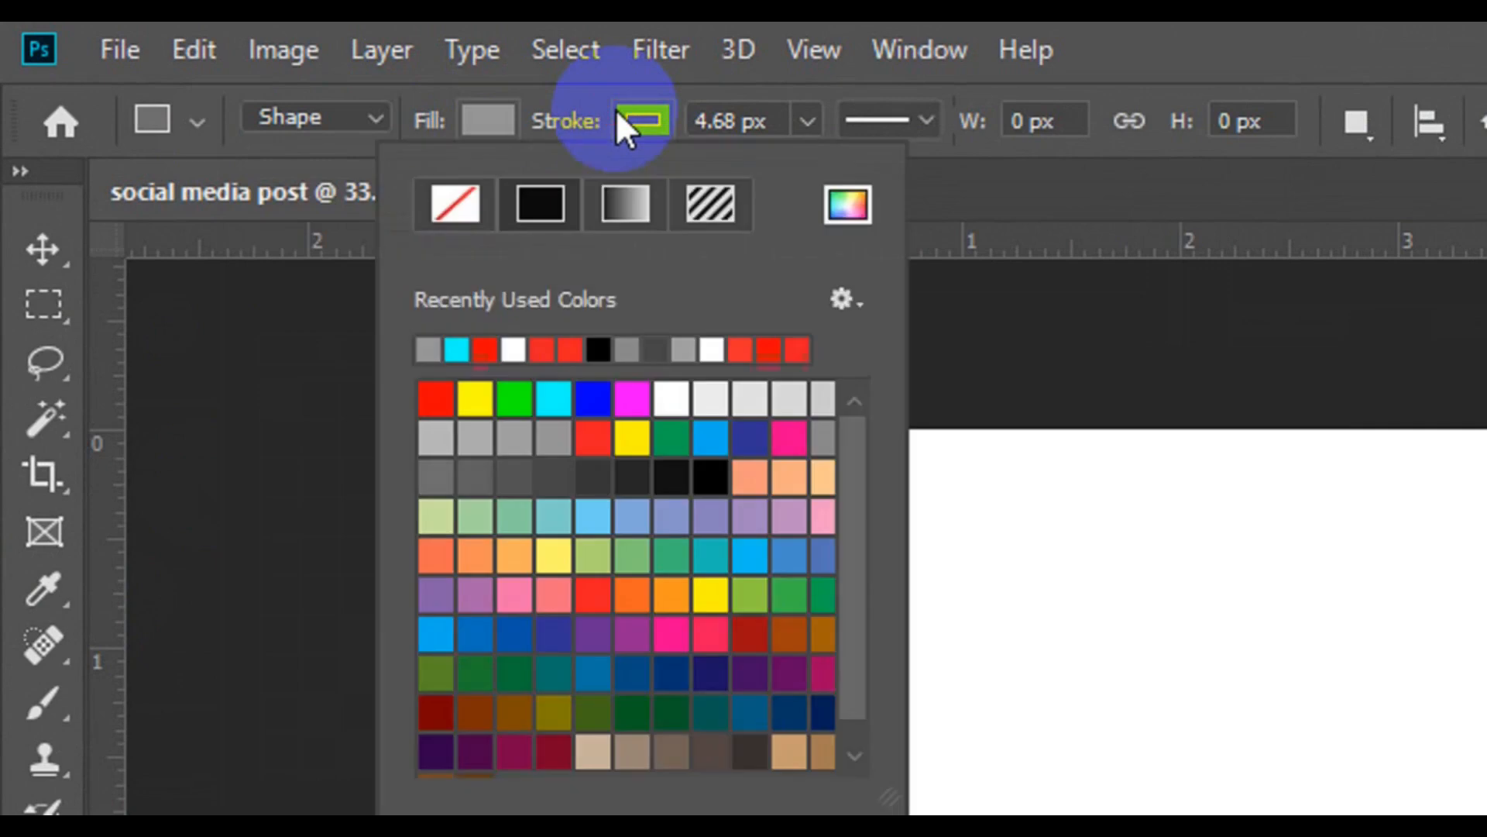
{"action": "left_click", "coordinate": [462, 217]}
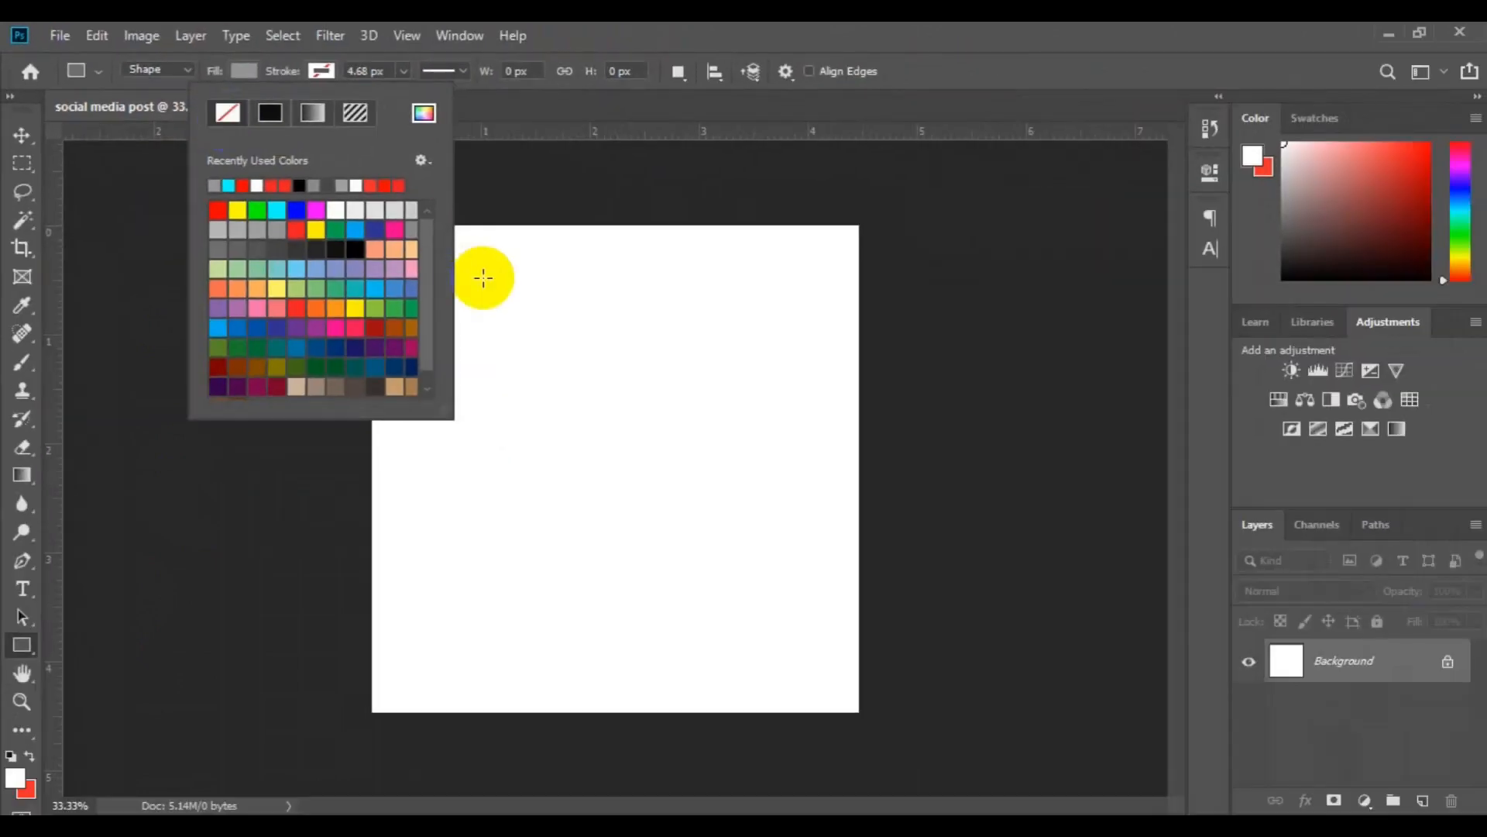
- Draw a large, tall gray rectangle just right of the canvas centre
{"action": "left_click", "coordinate": [652, 372]}
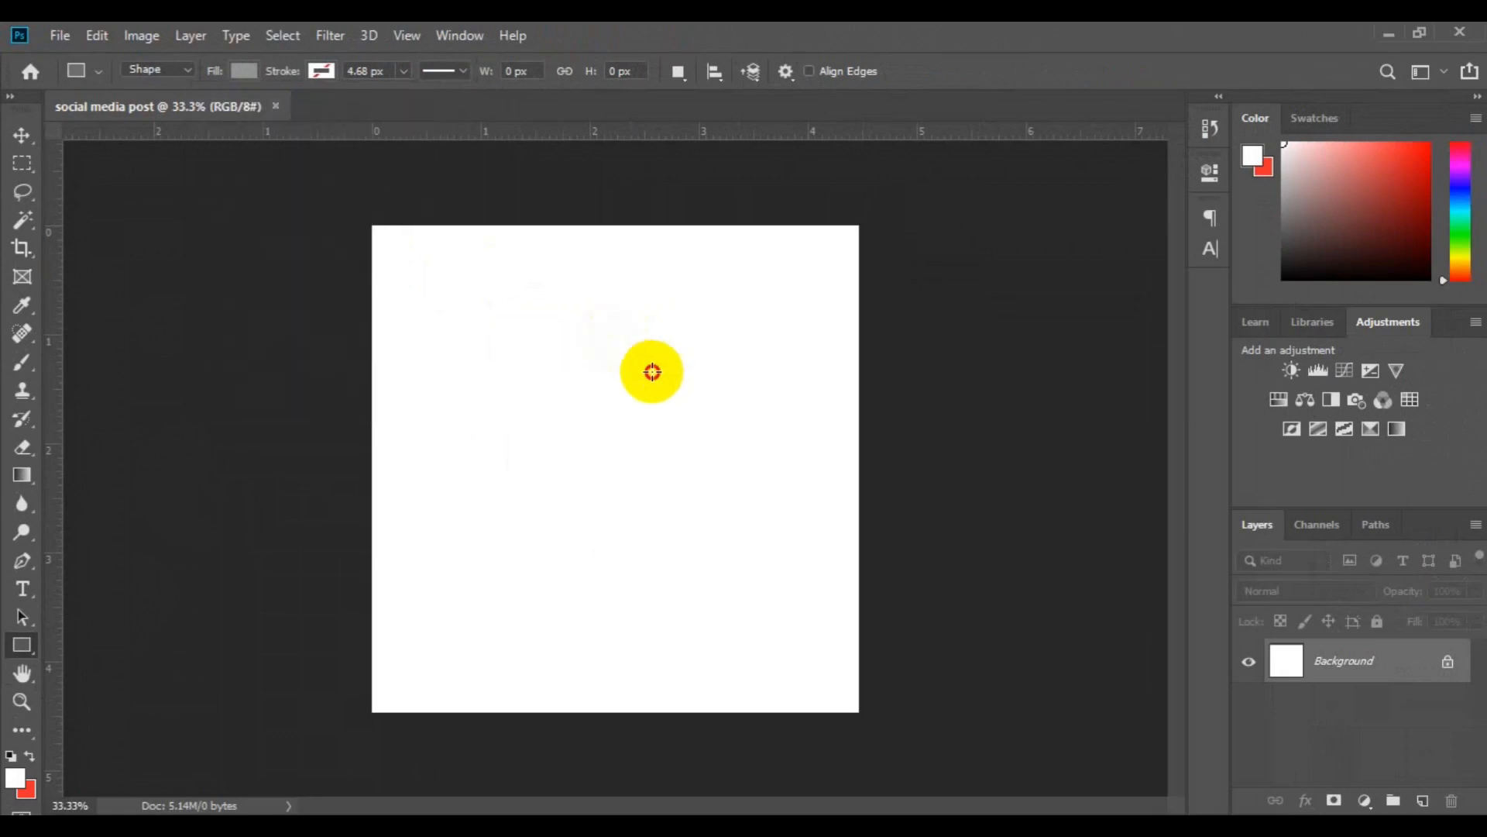
{"action": "left_click_drag", "start_coordinate": [609, 339], "coordinate": [734, 599]}
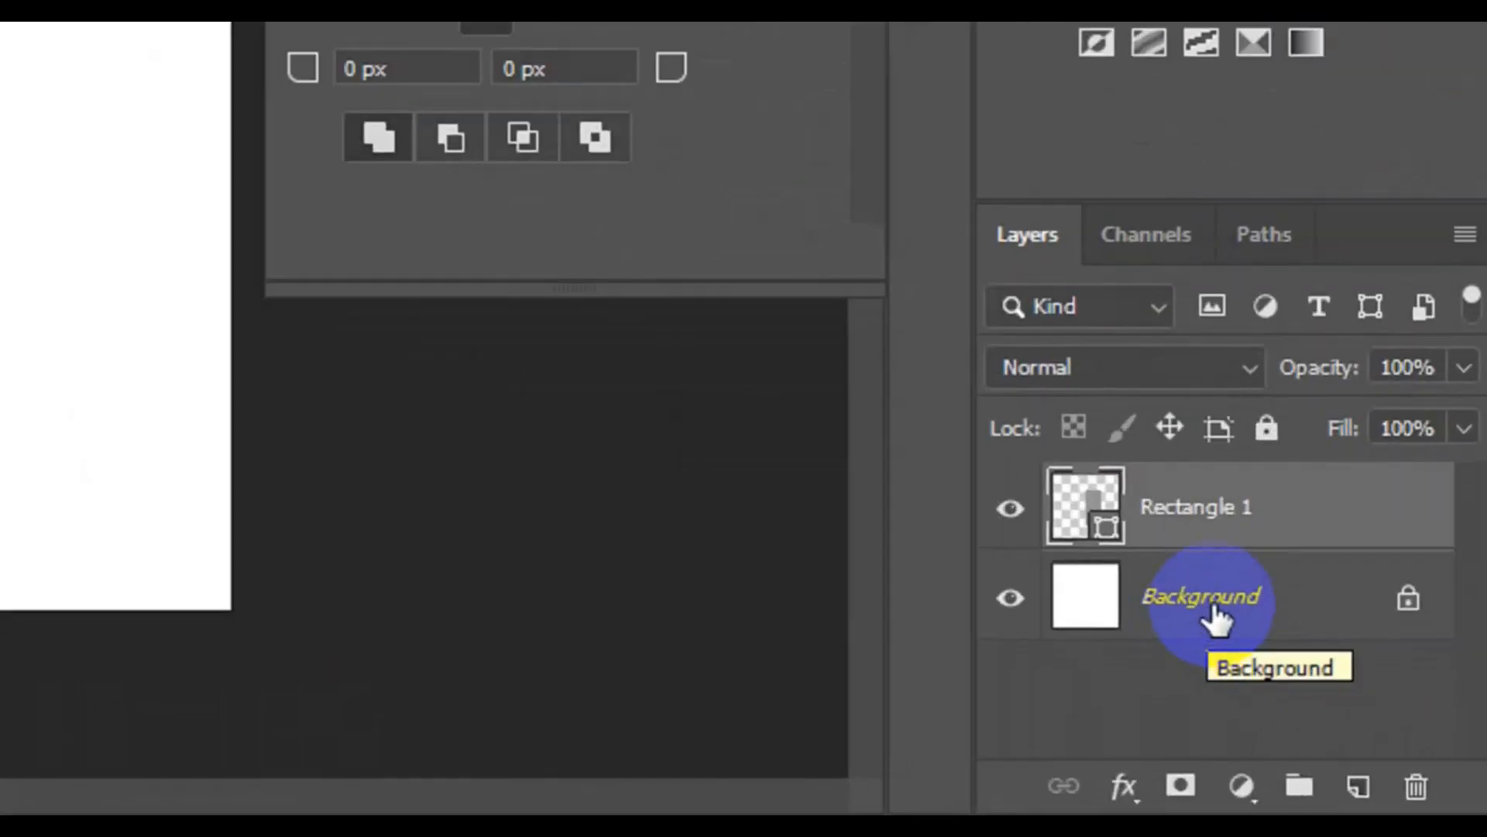
- Directly above the Background layer, draw a narrower rectangle left of the large one and another about 75 × 507 px on its right
{"action": "left_click", "coordinate": [1349, 709]}
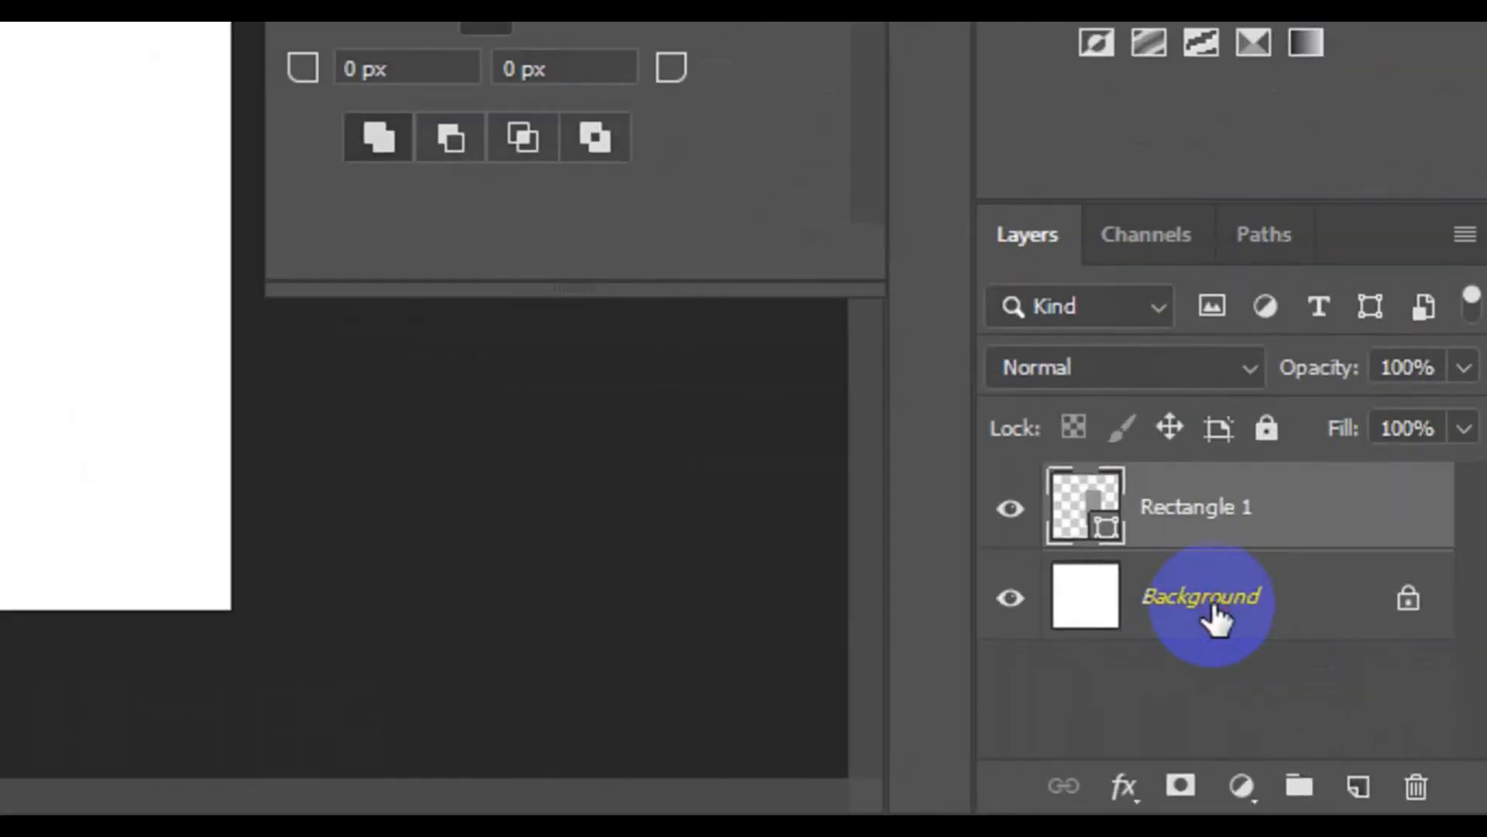
{"action": "left_click", "coordinate": [1212, 612]}
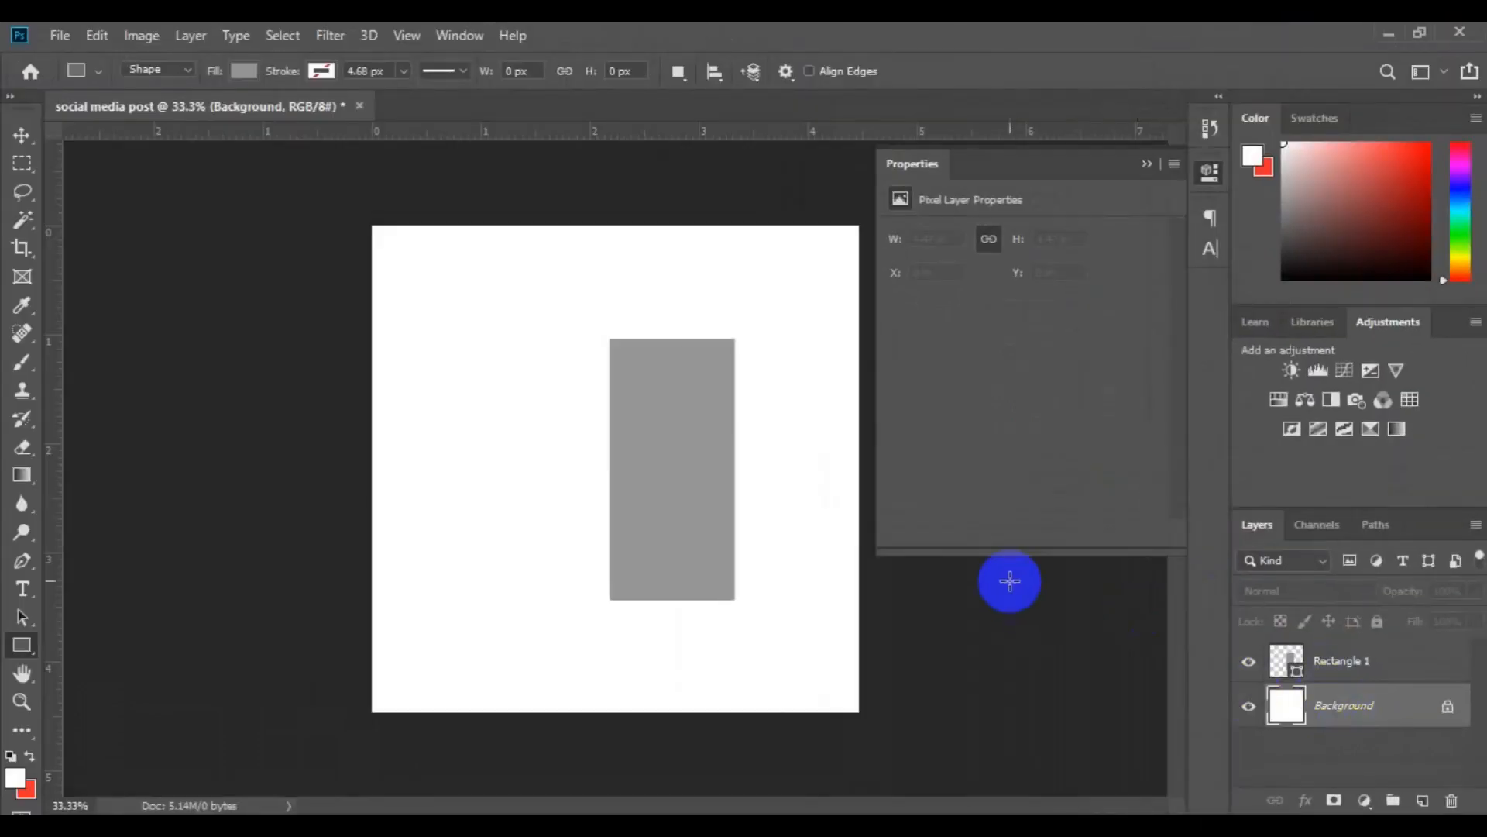
{"action": "left_click_drag", "start_coordinate": [558, 397], "coordinate": [605, 571]}
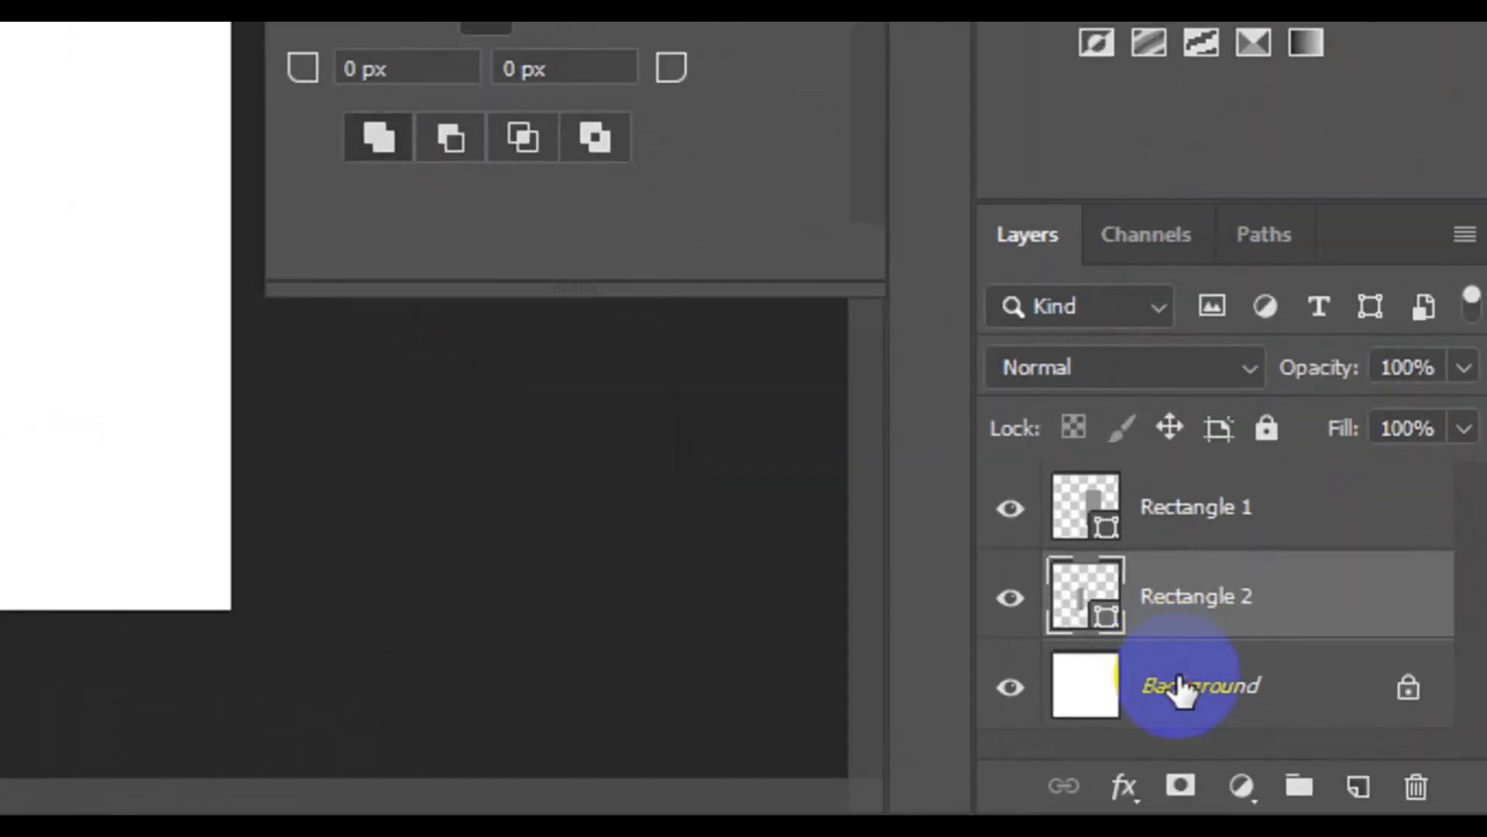
{"action": "left_click", "coordinate": [1178, 688]}
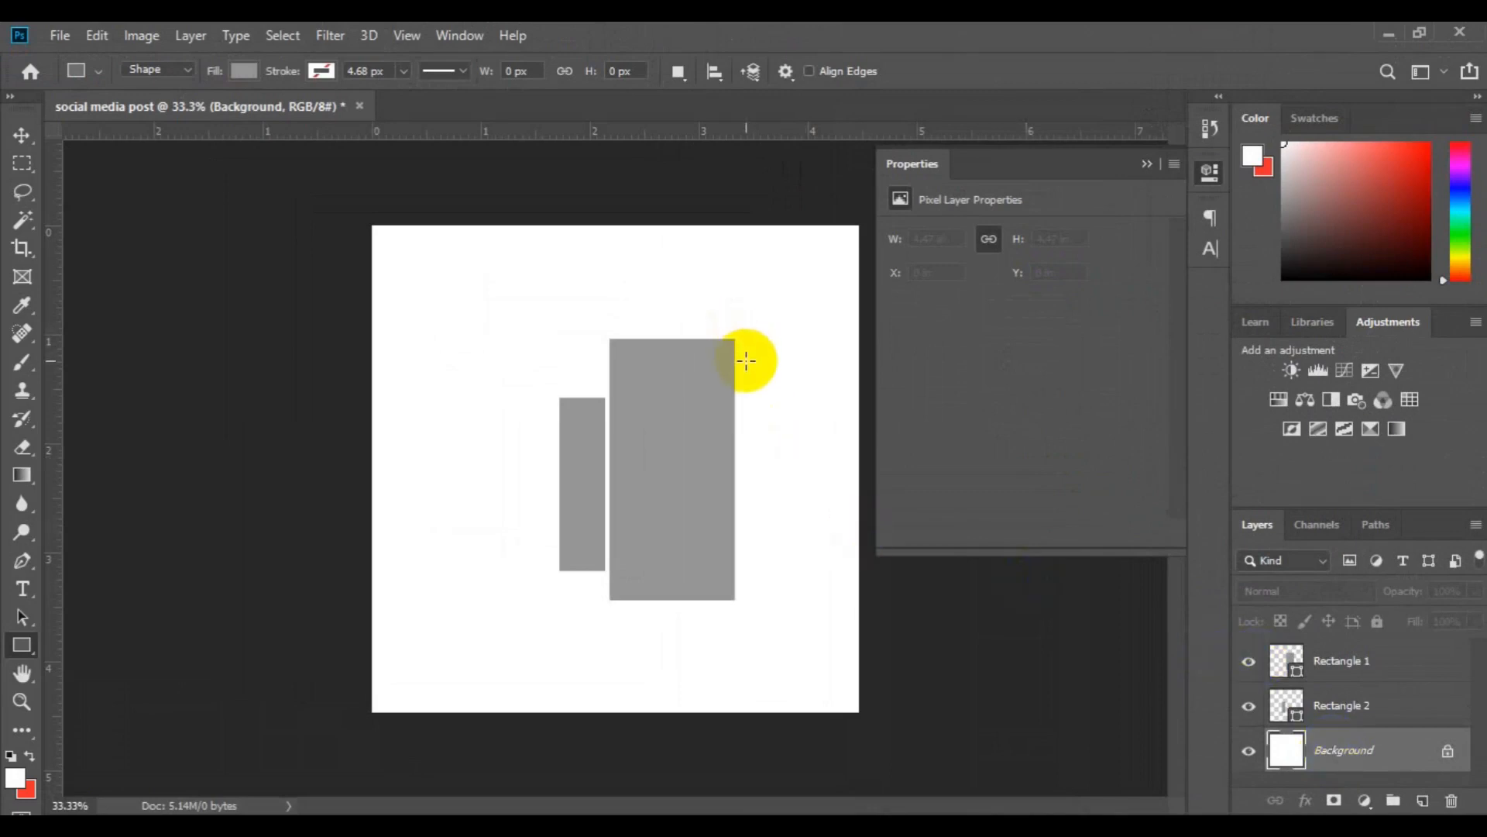
{"action": "left_click_drag", "start_coordinate": [744, 363], "coordinate": [770, 547]}
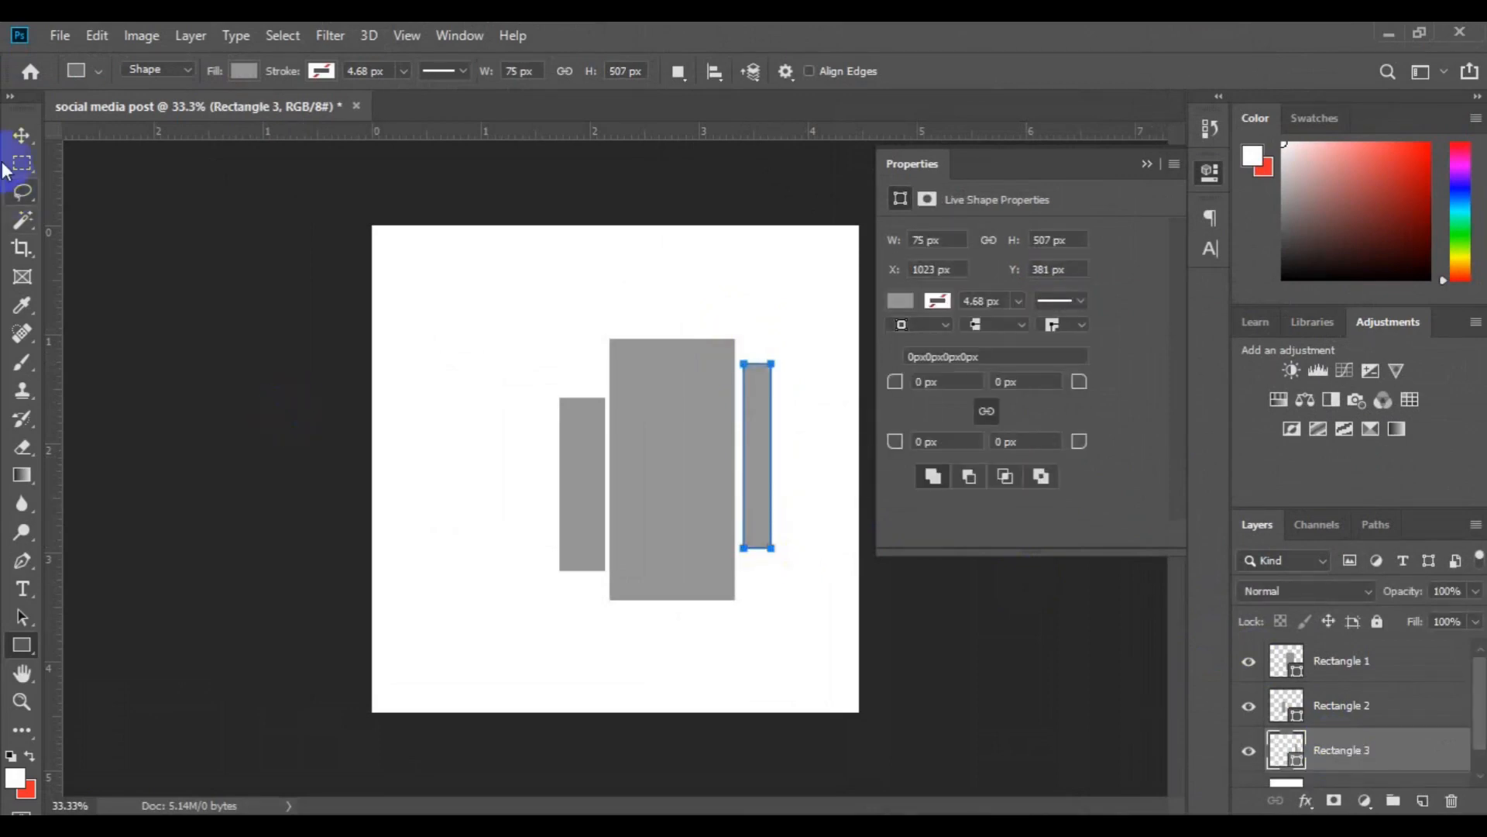
- Free Transform the narrow rectangle beside the large one's left edge, widening it outward to about 156 px
{"action": "left_click", "coordinate": [21, 135]}
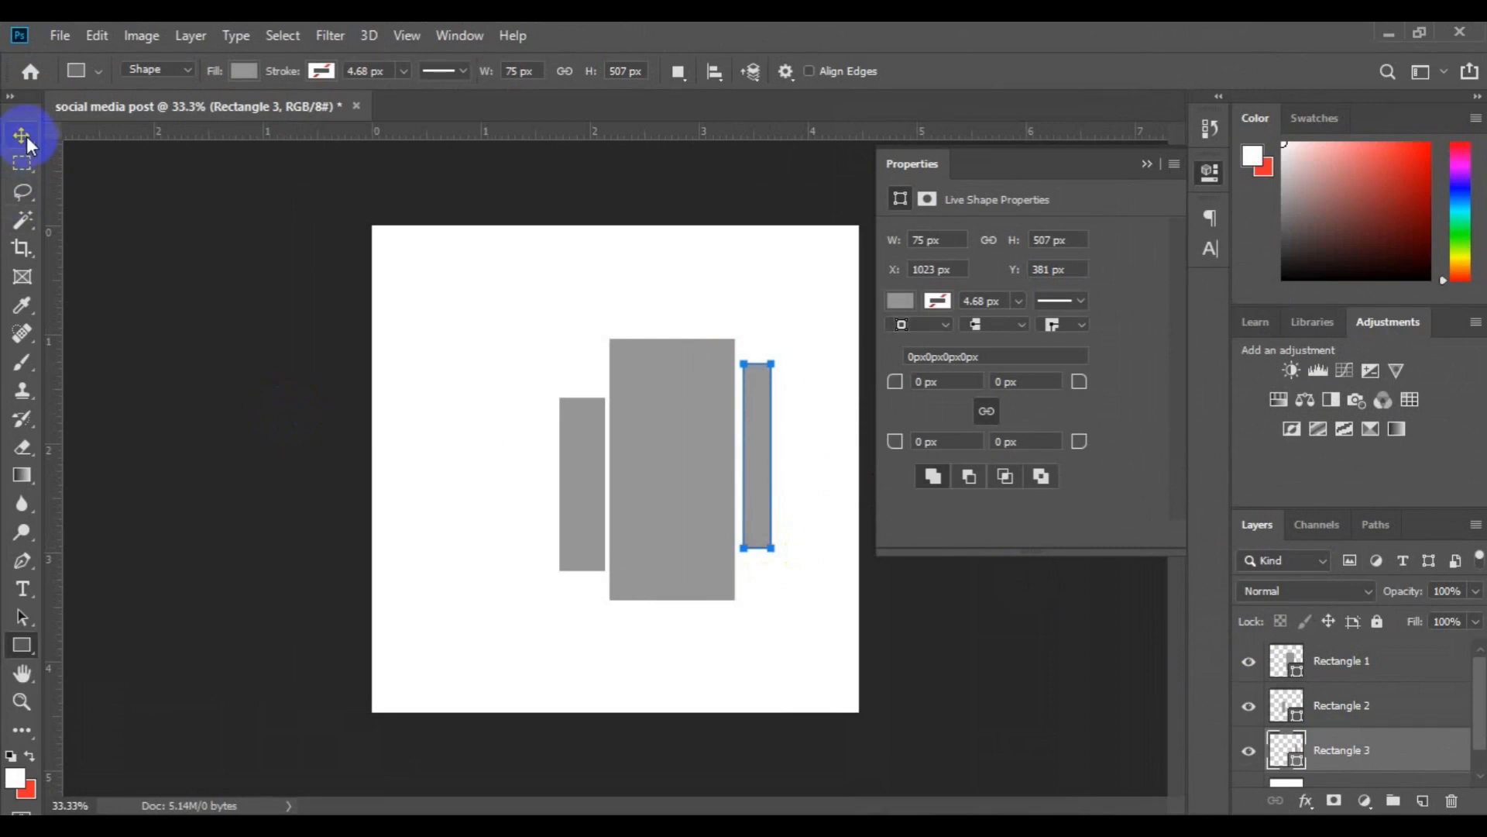
{"action": "left_click", "coordinate": [585, 493]}
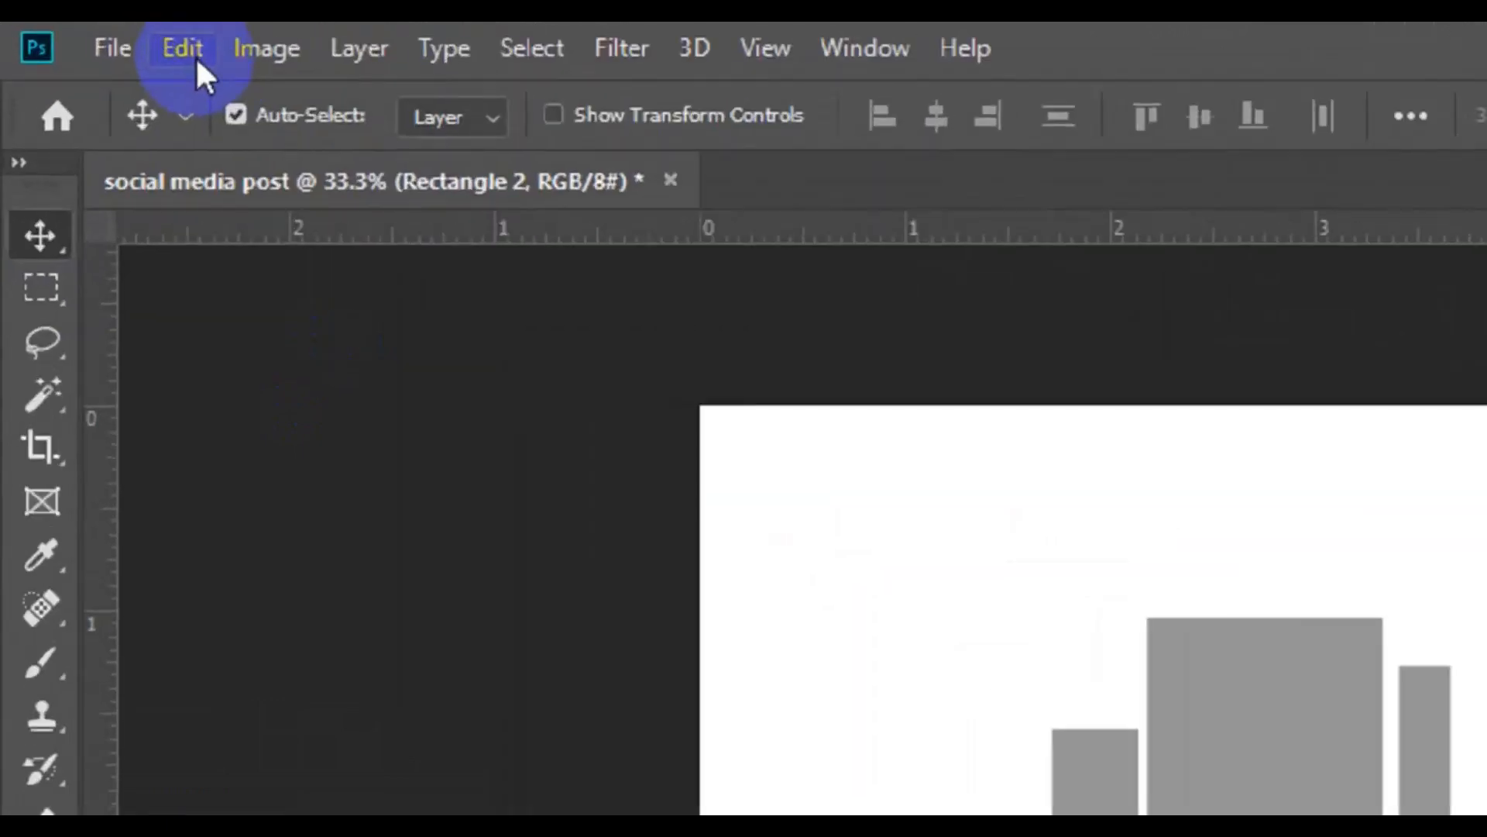
{"action": "left_click", "coordinate": [196, 55]}
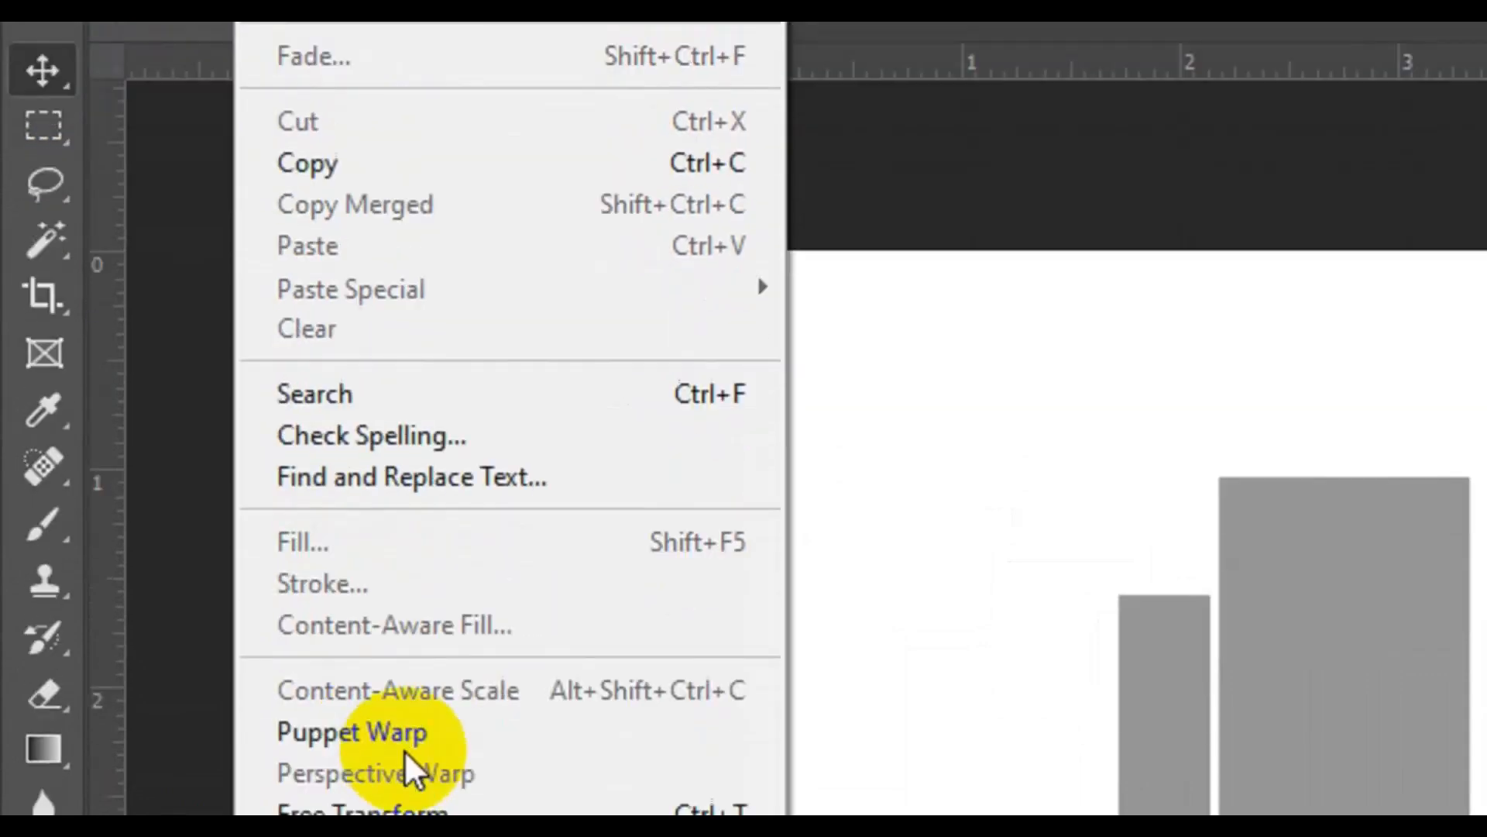
{"action": "left_click", "coordinate": [404, 812]}
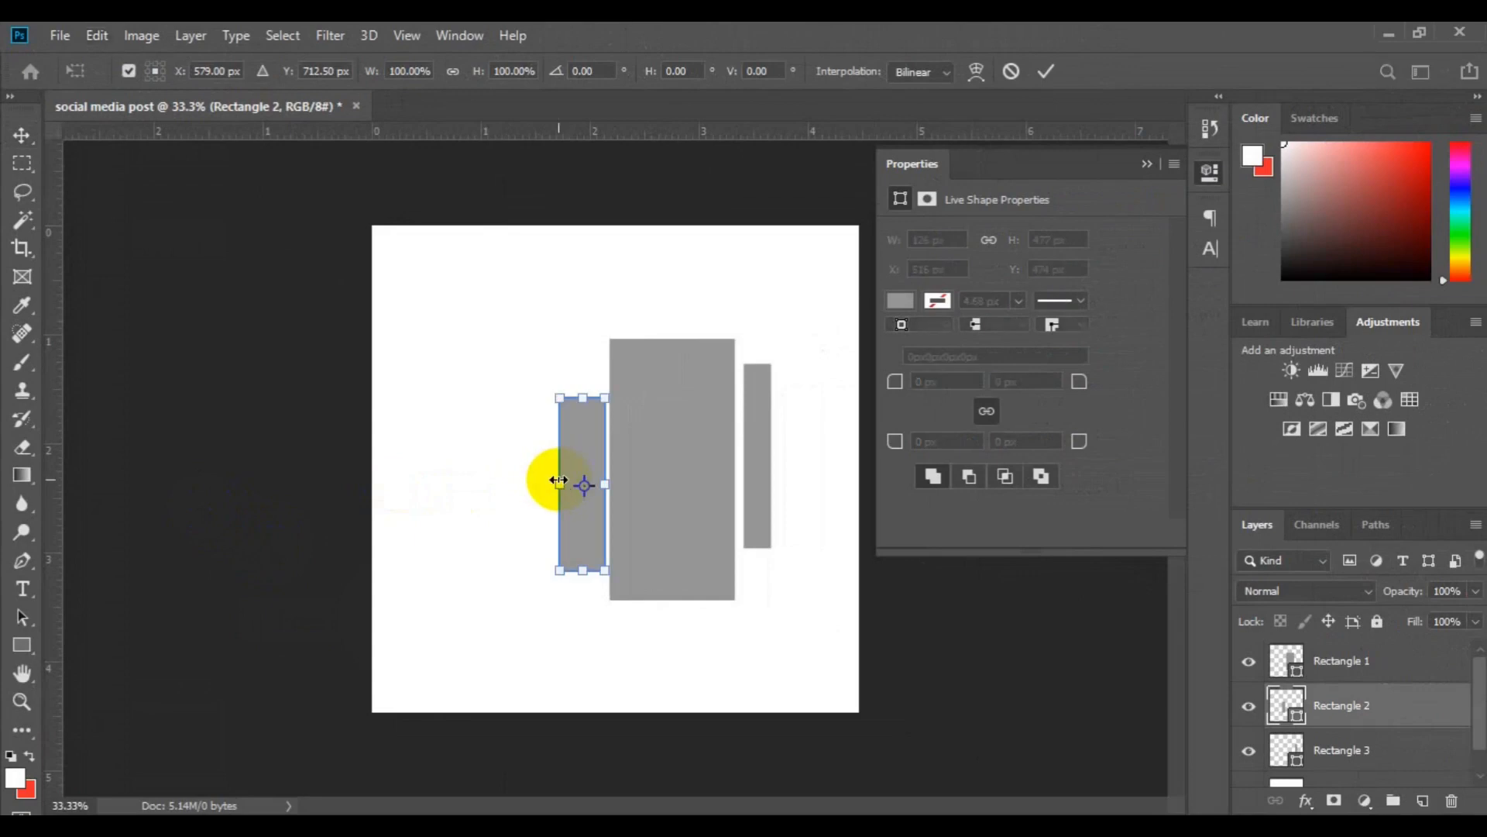
{"action": "left_click_drag", "start_coordinate": [558, 480], "coordinate": [553, 481]}
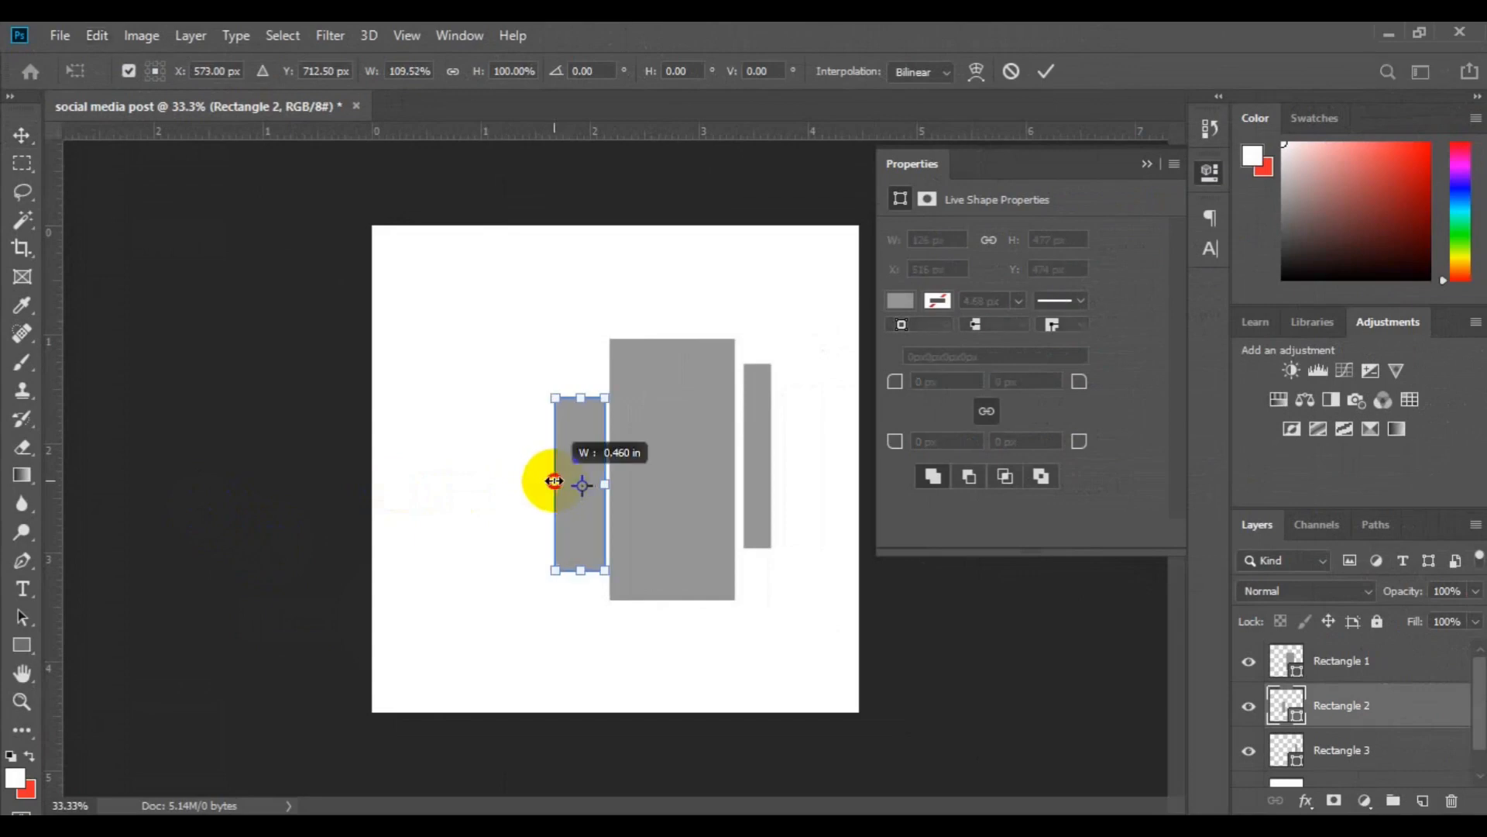
{"action": "left_click_drag", "start_coordinate": [554, 481], "coordinate": [552, 481]}
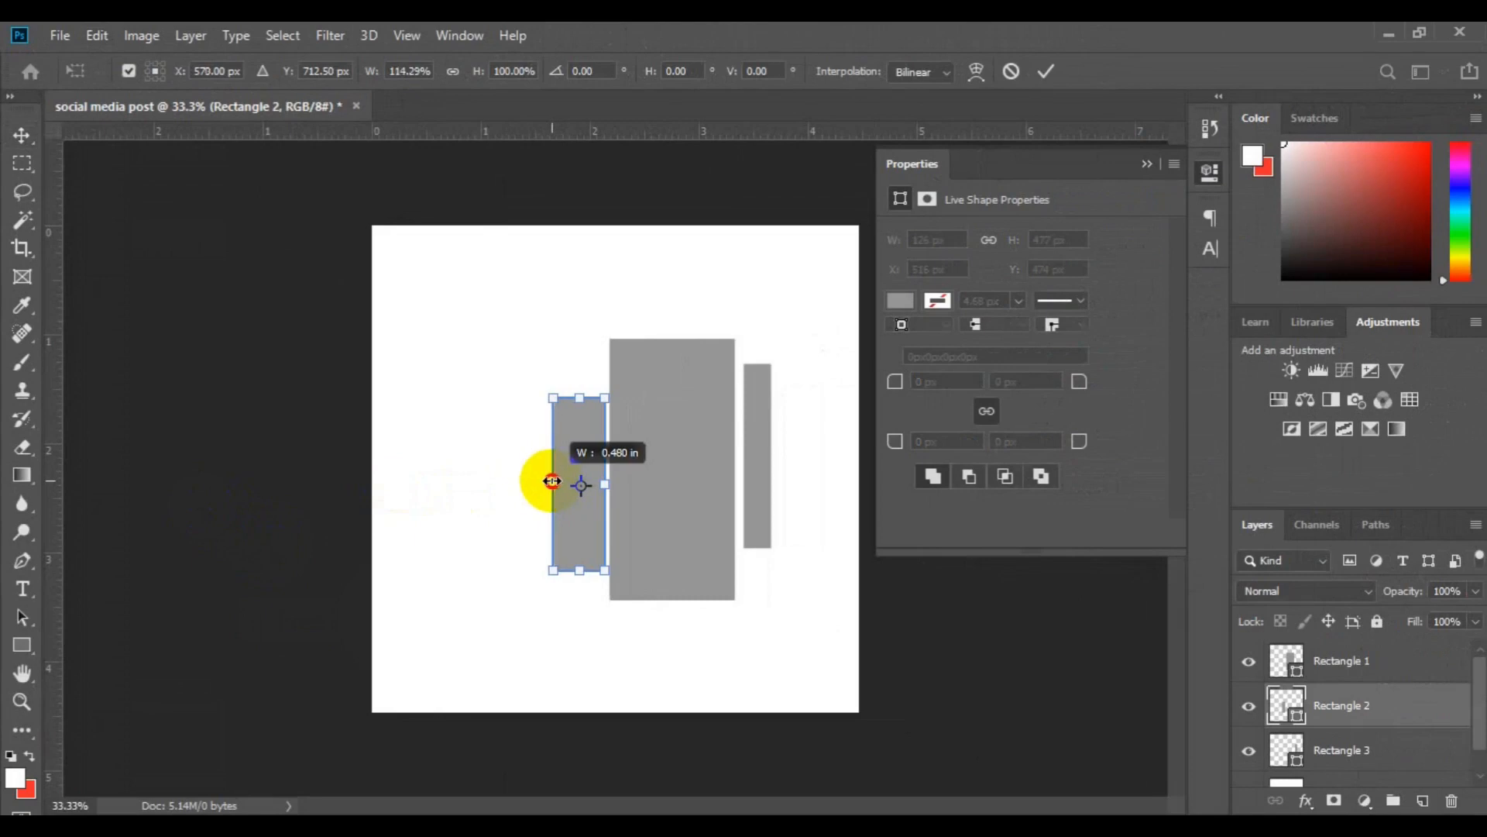
{"action": "left_click_drag", "start_coordinate": [551, 481], "coordinate": [547, 482]}
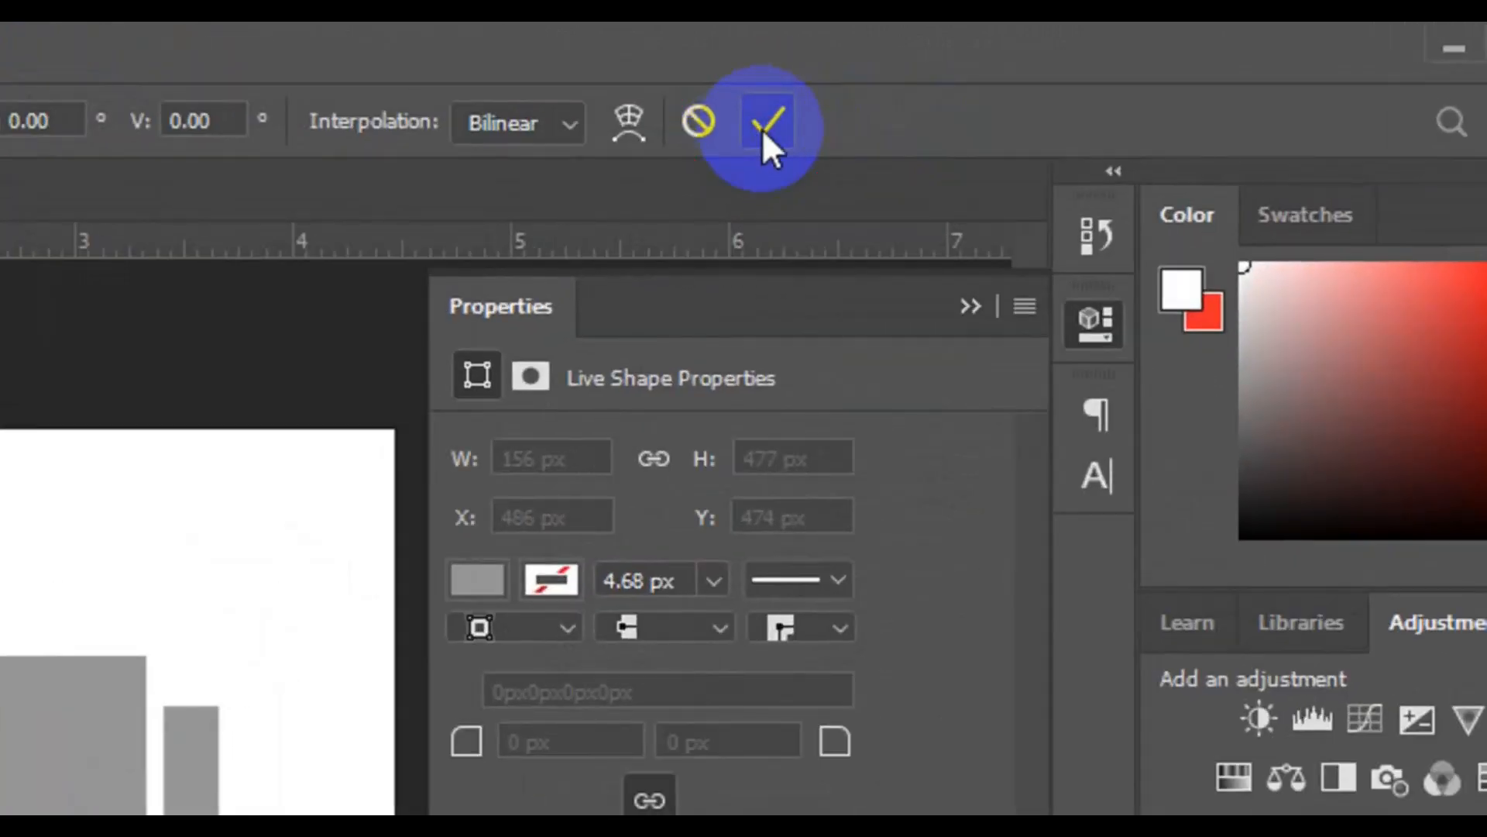
{"action": "left_click", "coordinate": [760, 128]}
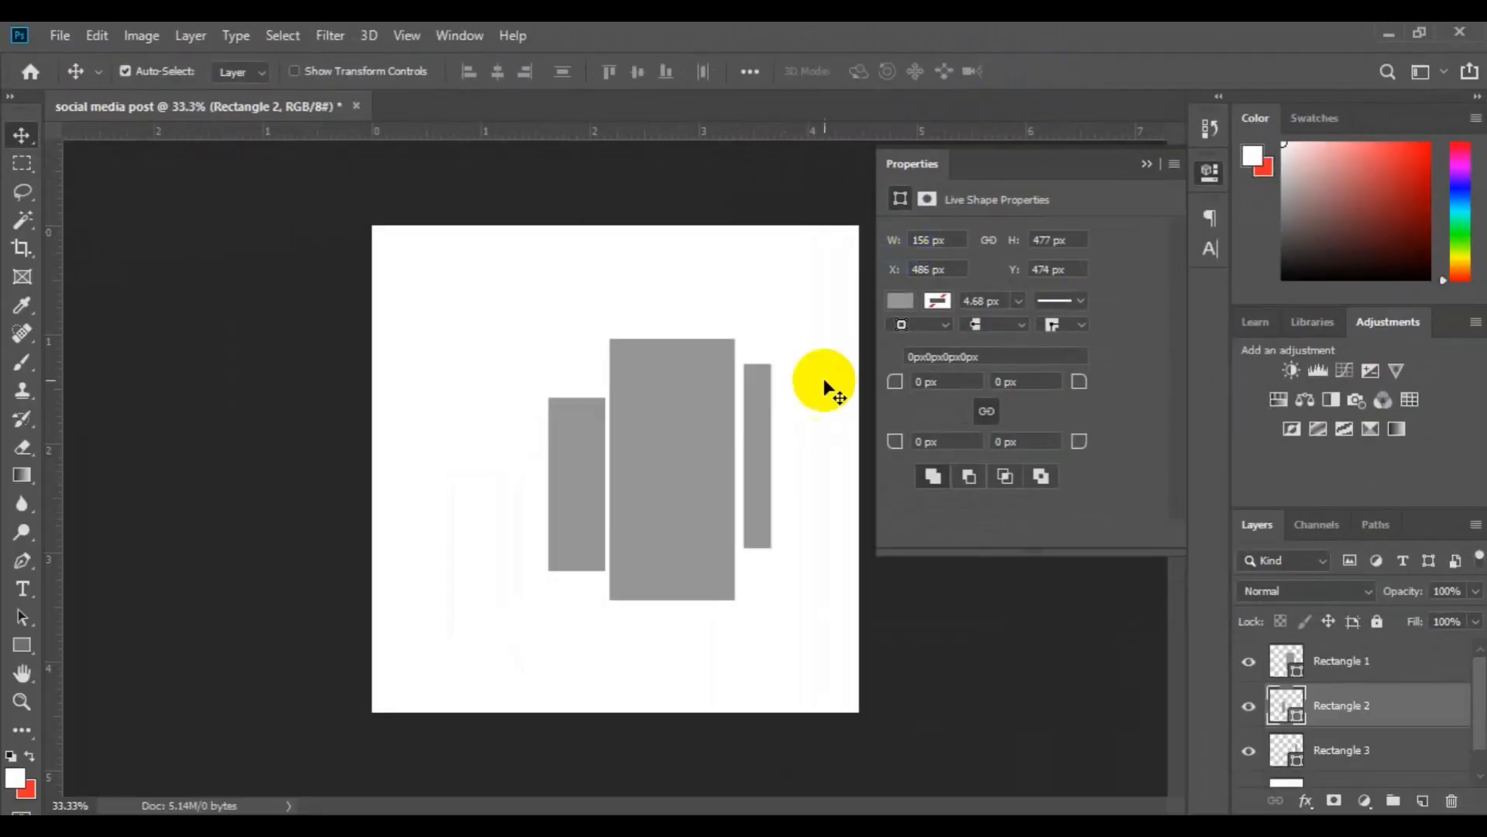
- Move the narrowest rectangle slightly closer to the large one and merge all three rectangle layers into a single shape layer
{"action": "left_click", "coordinate": [756, 439]}
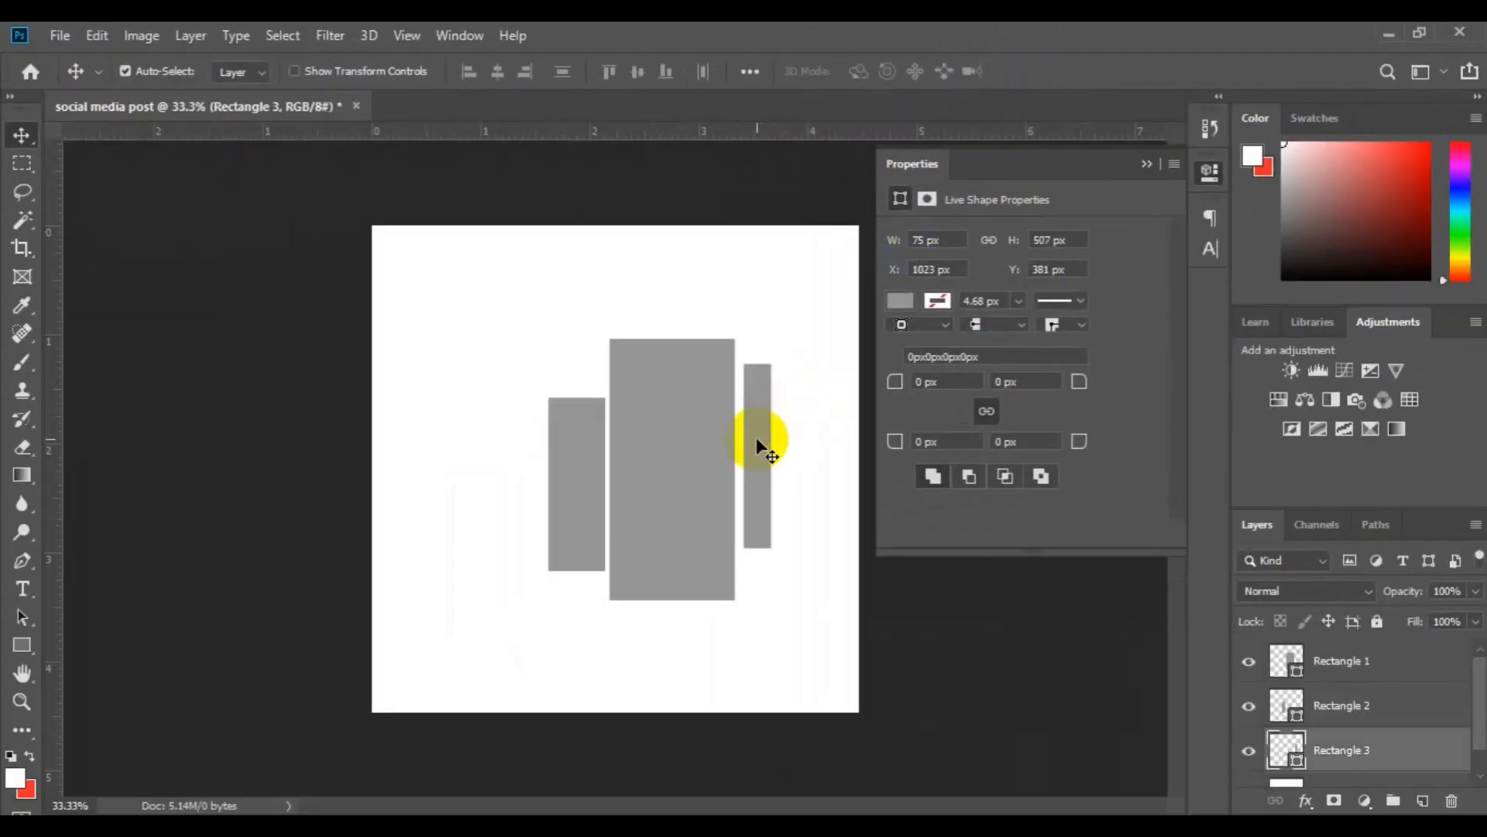
{"action": "left_click_drag", "start_coordinate": [749, 440], "coordinate": [745, 421]}
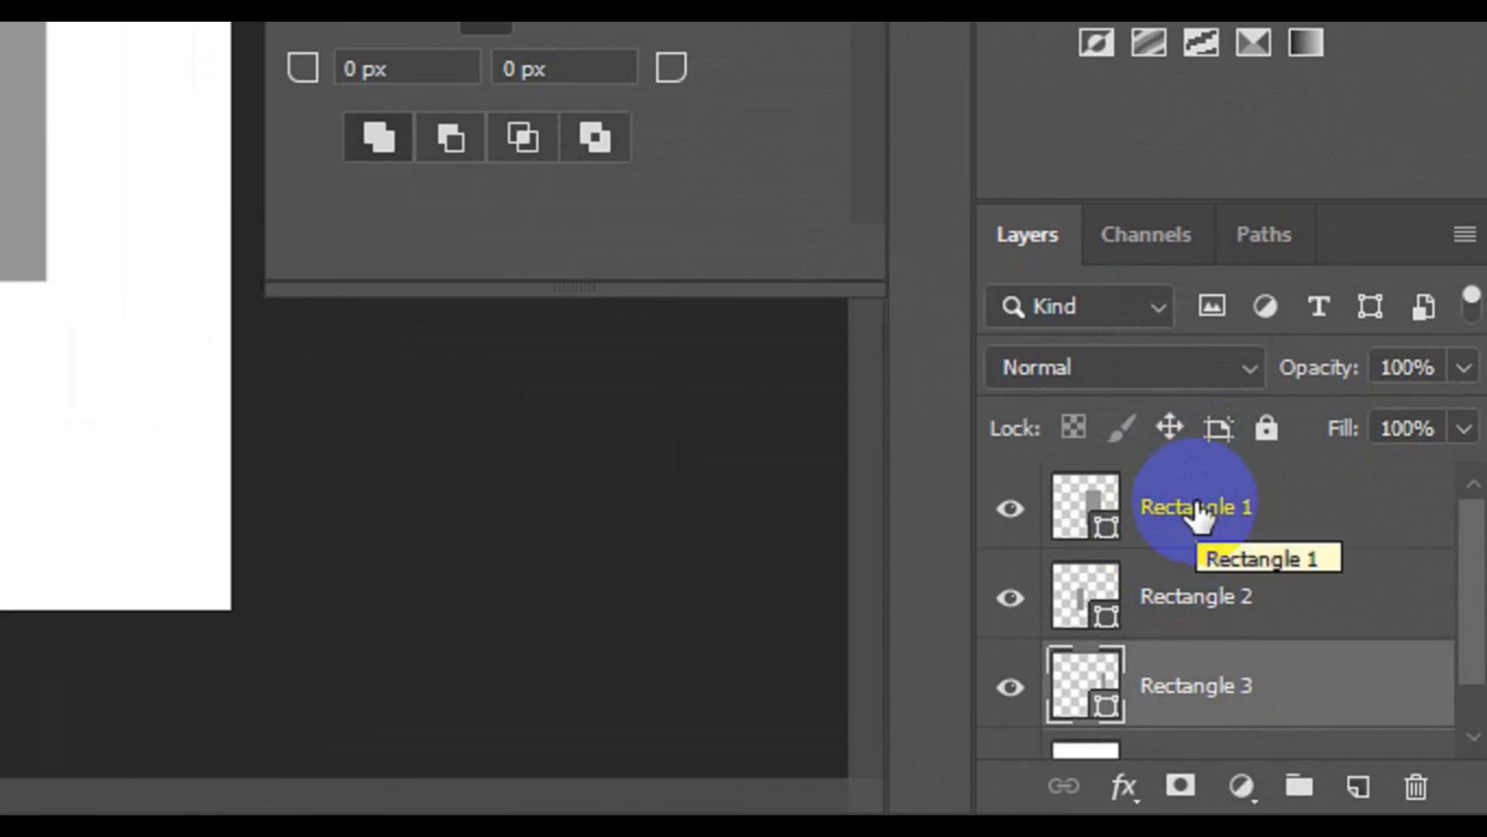
{"action": "left_click", "coordinate": [1197, 512], "text": "shift"}
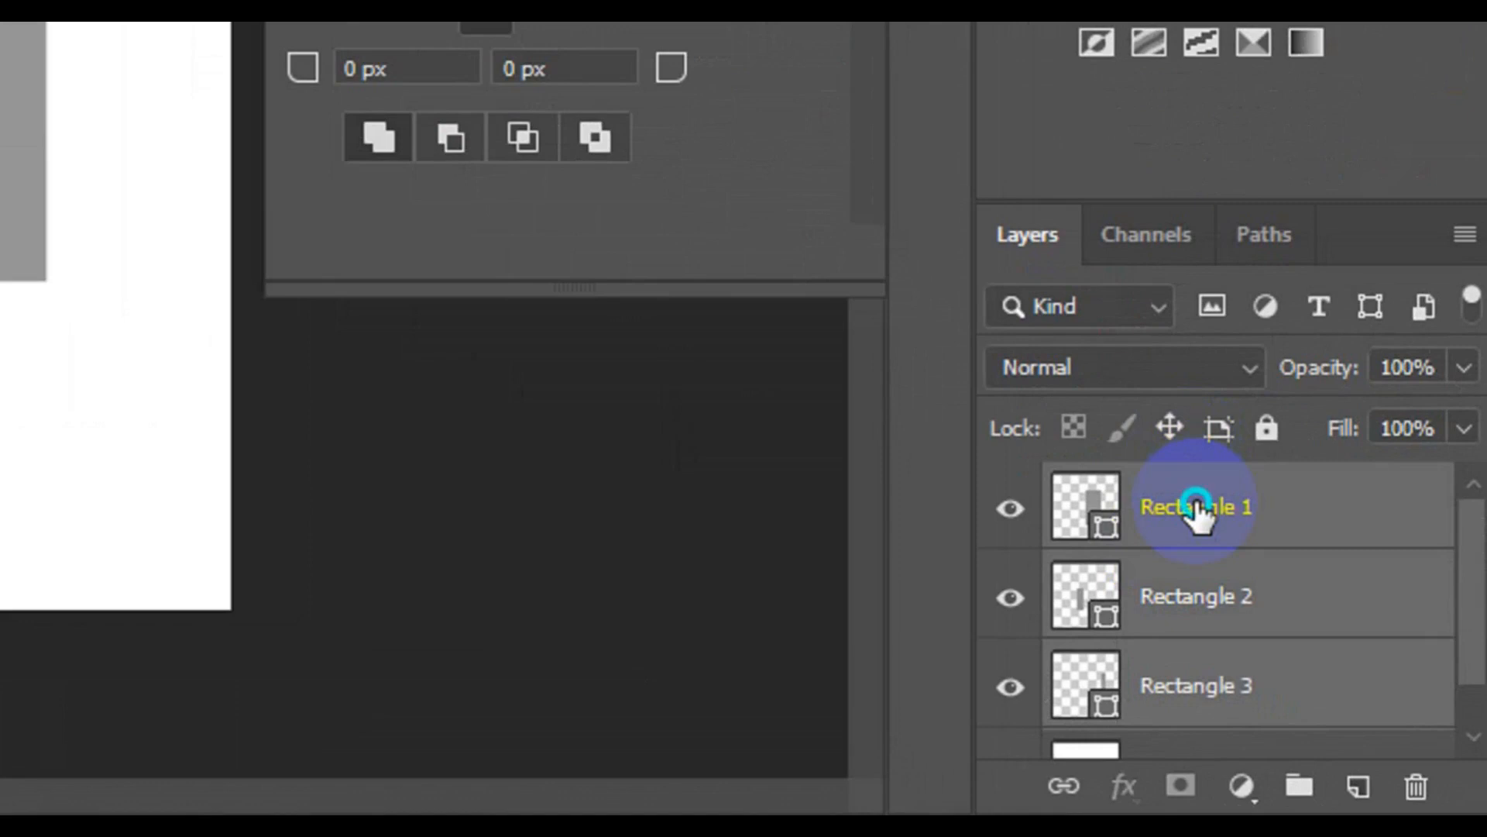
{"action": "right_click", "coordinate": [1197, 513]}
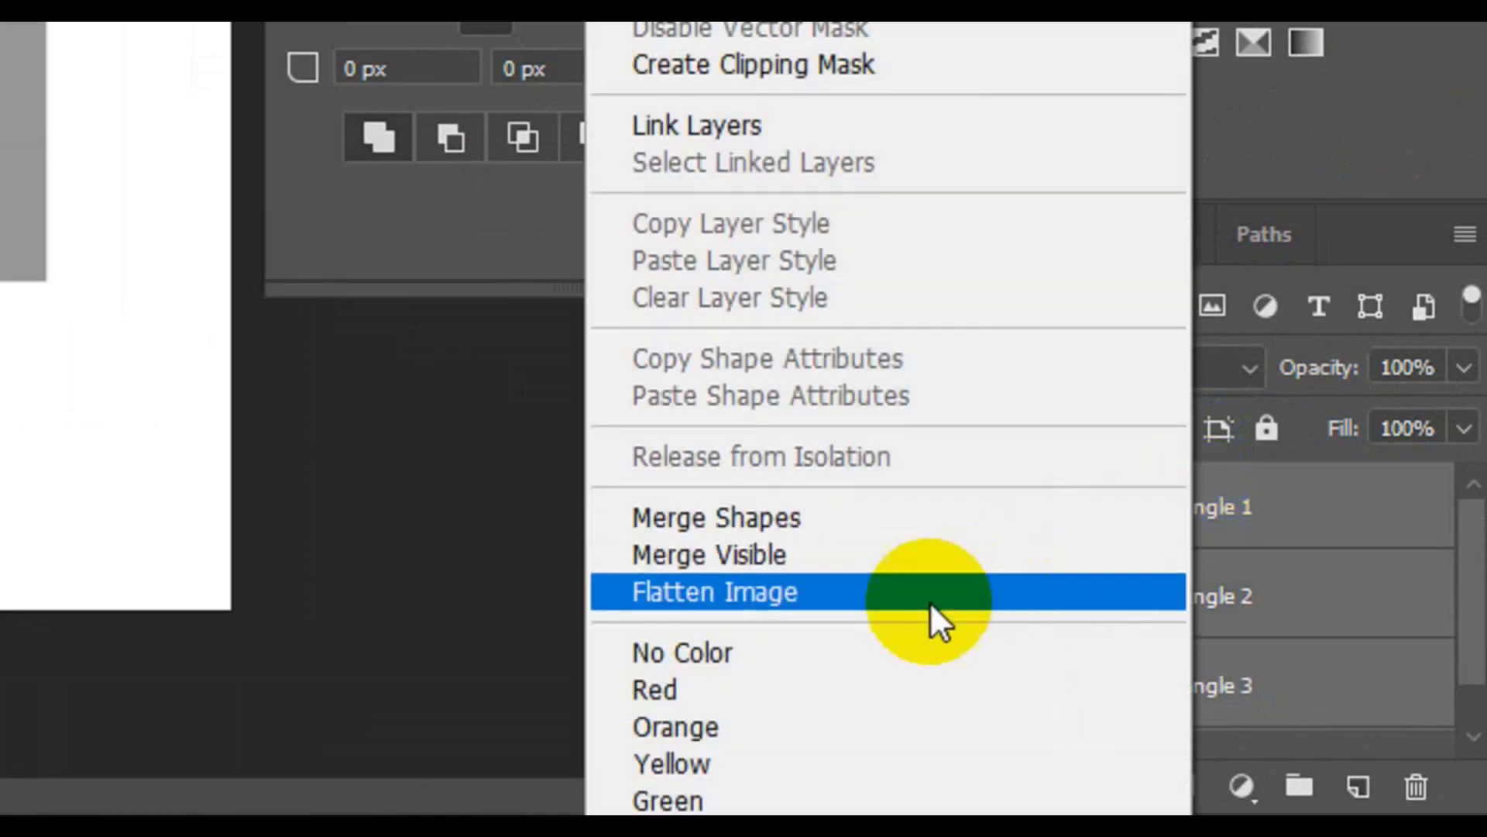
{"action": "left_click", "coordinate": [872, 530]}
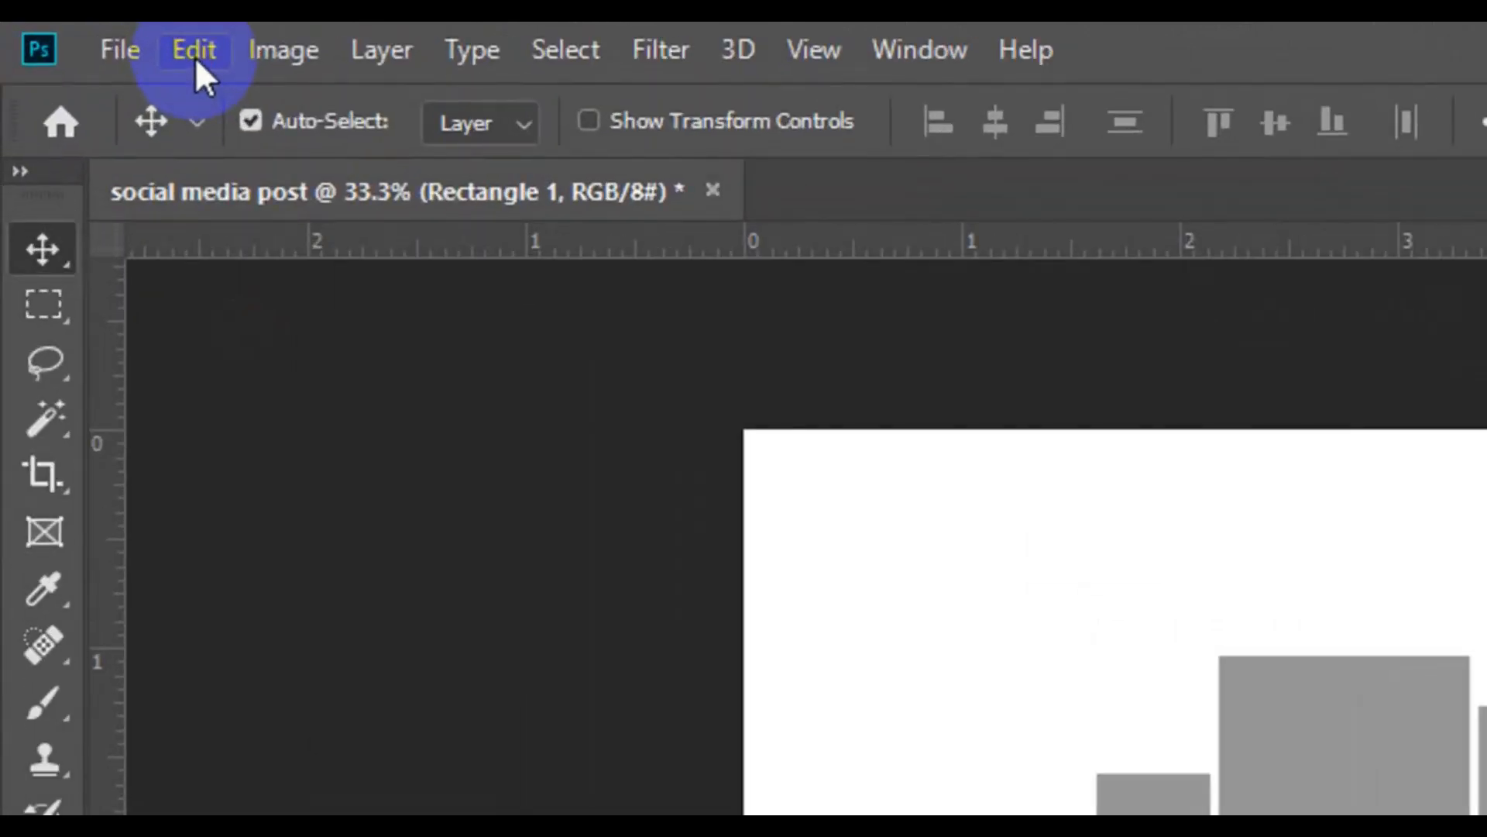
- Free Transform the merged shapes, moving them slightly right and skewing them horizontally by about 18.4° so their lower ends shift right
{"action": "left_click", "coordinate": [97, 40]}
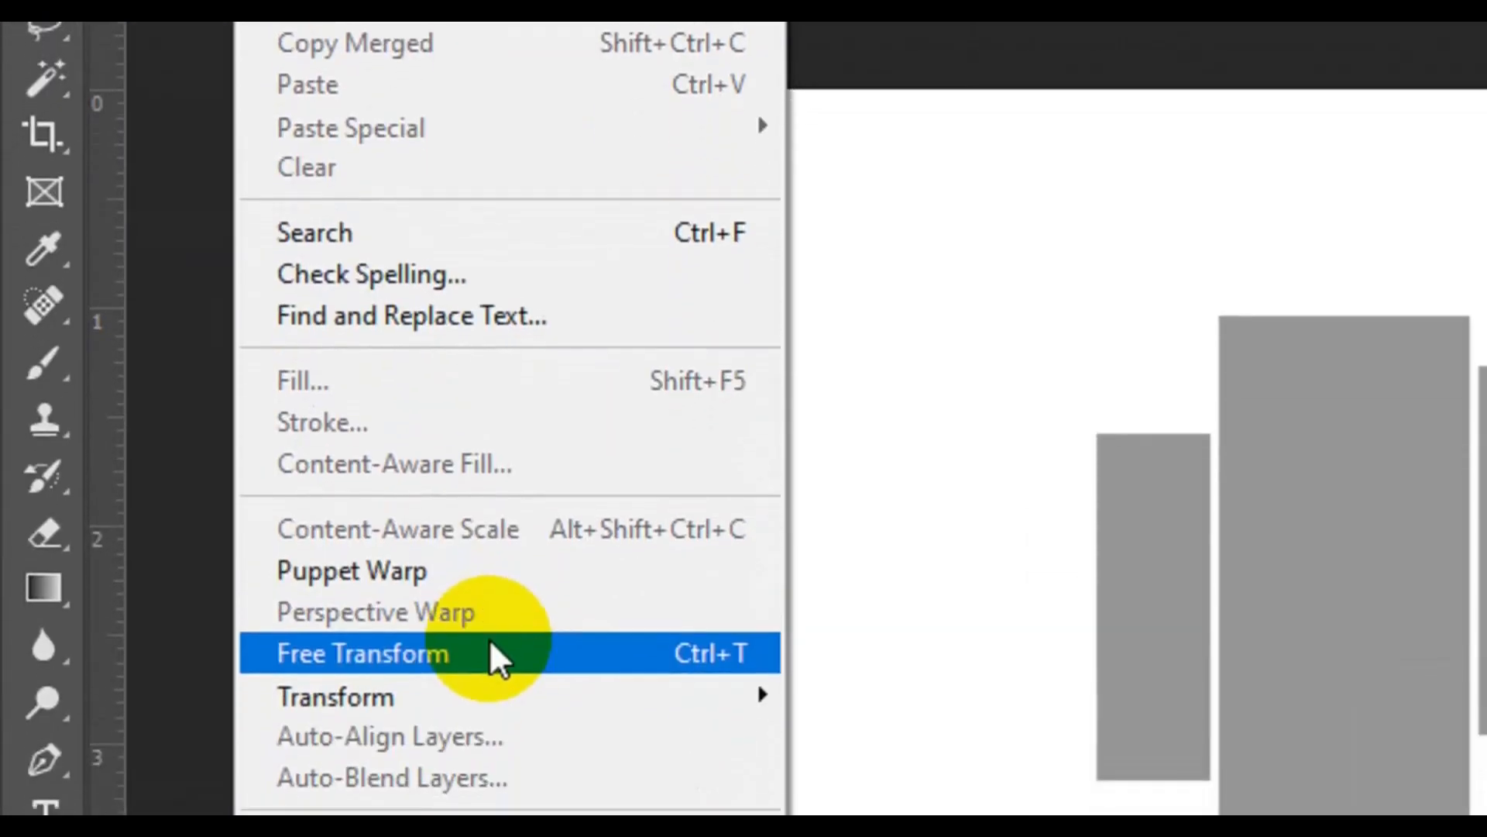
{"action": "left_click", "coordinate": [493, 653]}
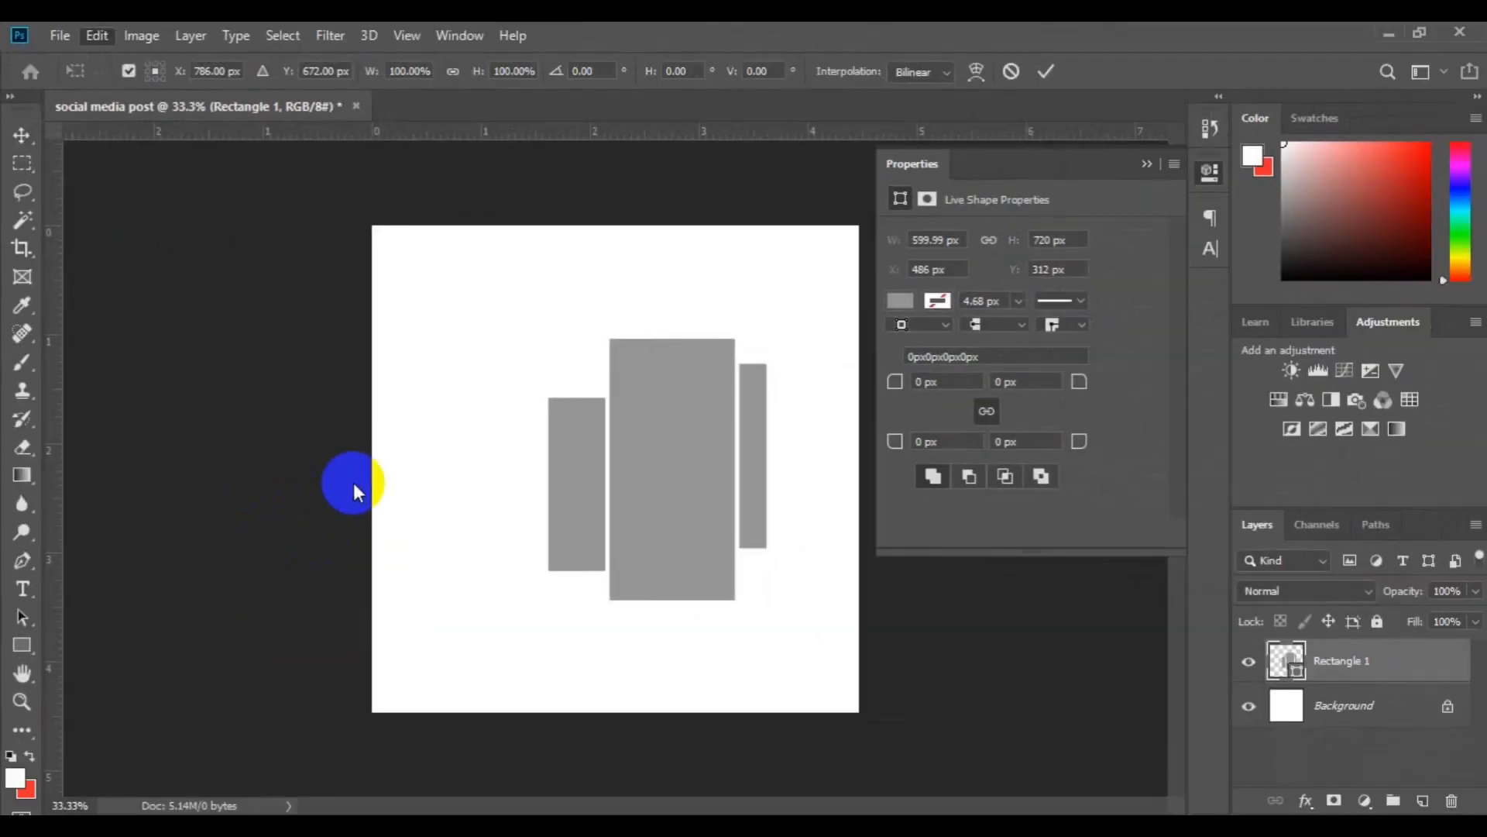
{"action": "left_click_drag", "start_coordinate": [631, 507], "coordinate": [647, 509]}
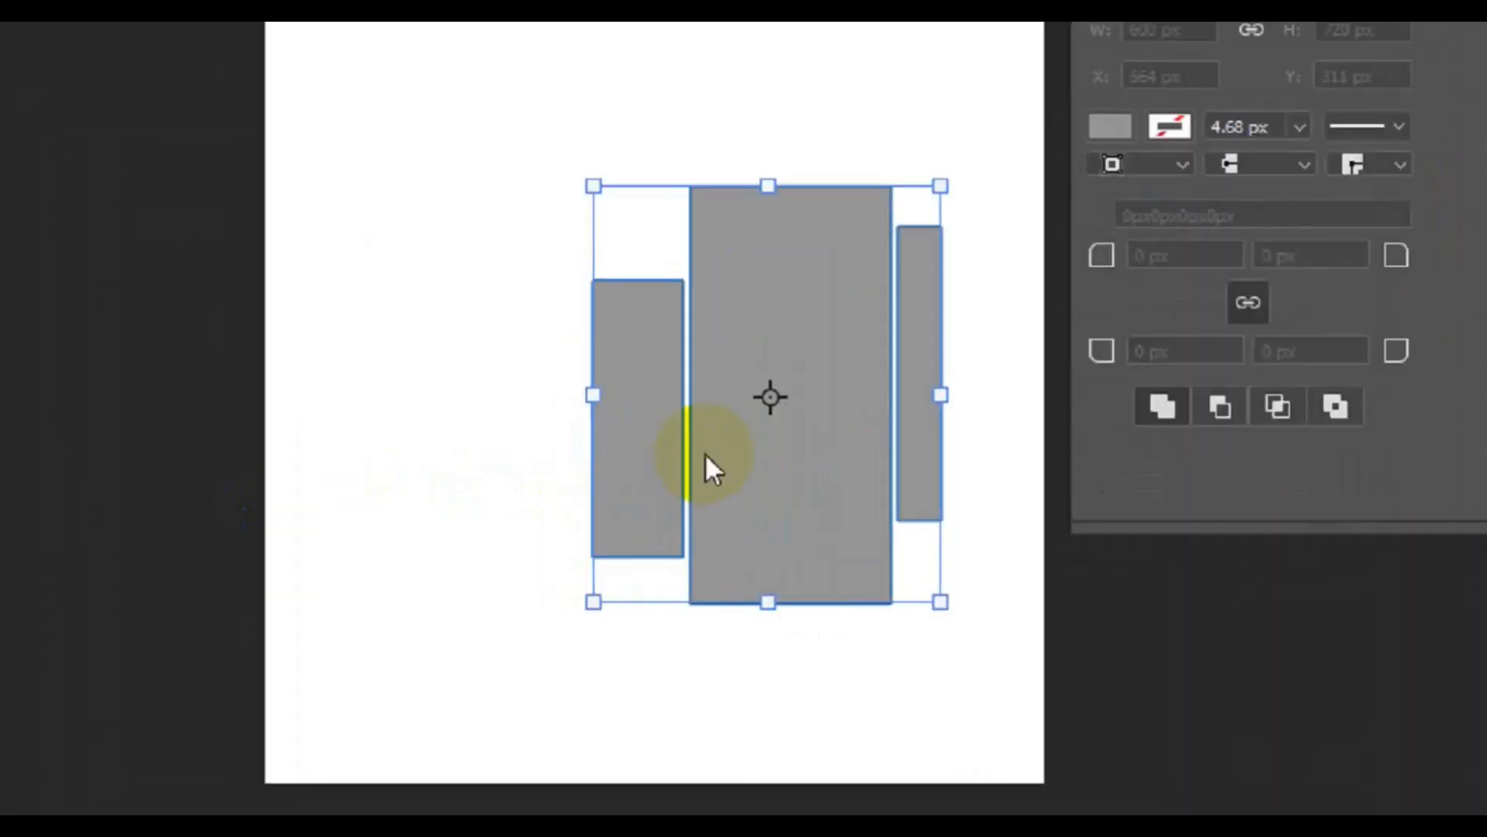
{"action": "right_click", "coordinate": [647, 509]}
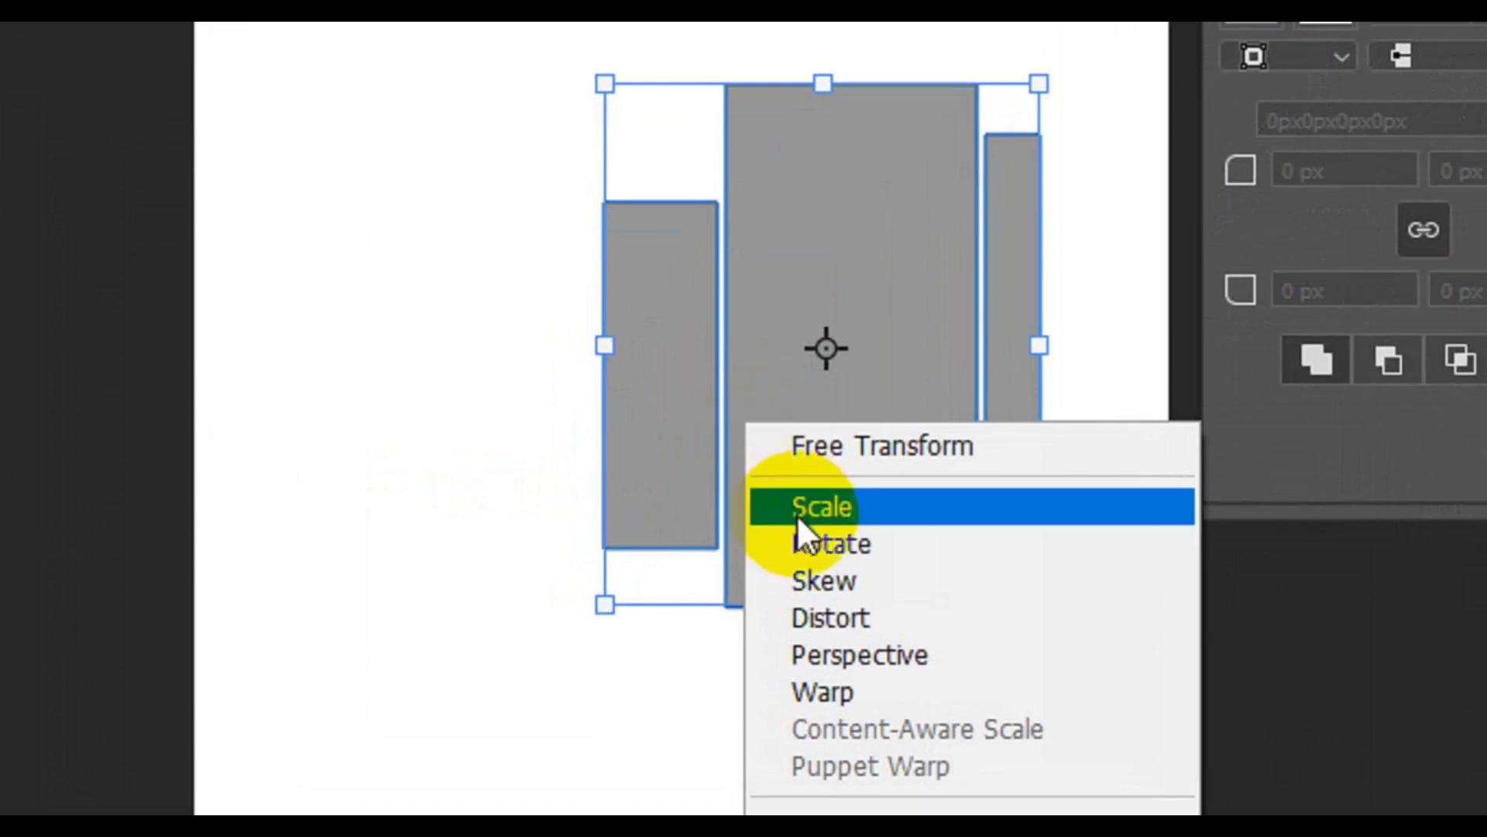
{"action": "left_click", "coordinate": [820, 578]}
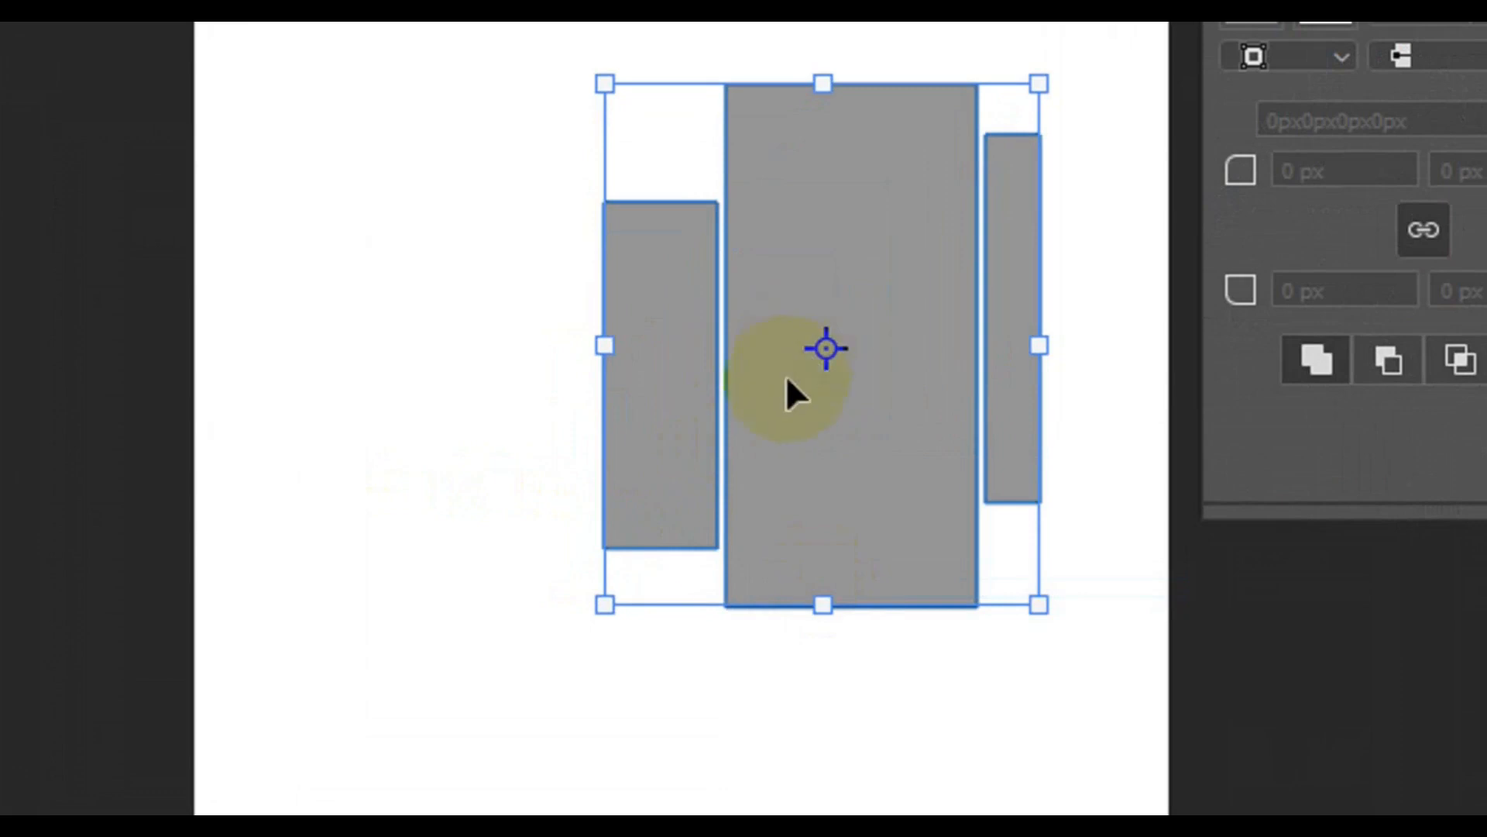
{"action": "left_click_drag", "start_coordinate": [822, 612], "coordinate": [1011, 577]}
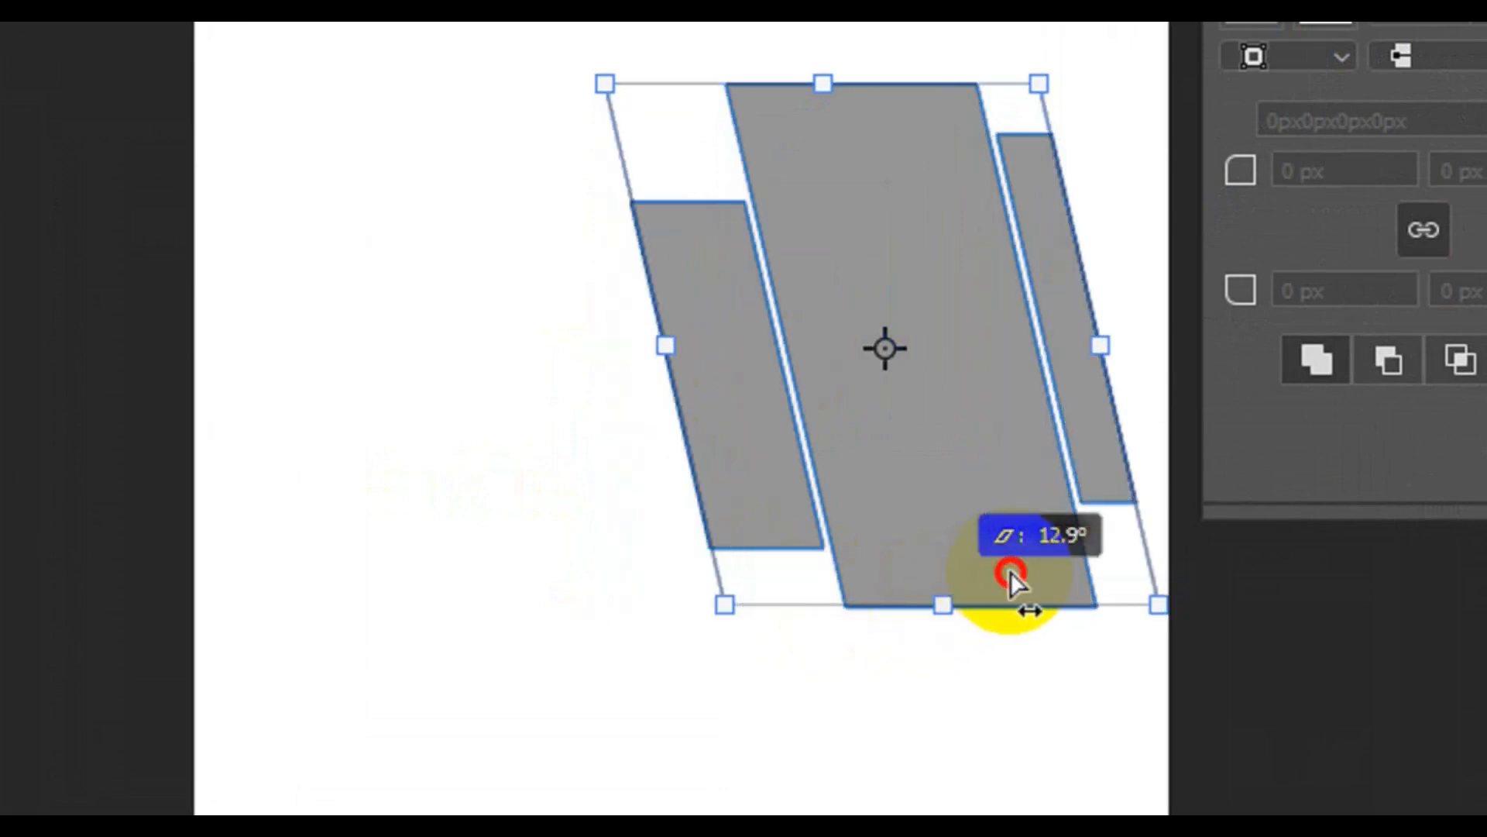
{"action": "left_click_drag", "start_coordinate": [1010, 571], "coordinate": [971, 572]}
{"action": "left_click_drag", "start_coordinate": [817, 84], "coordinate": [801, 82]}
{"action": "left_click_drag", "start_coordinate": [801, 222], "coordinate": [797, 223]}
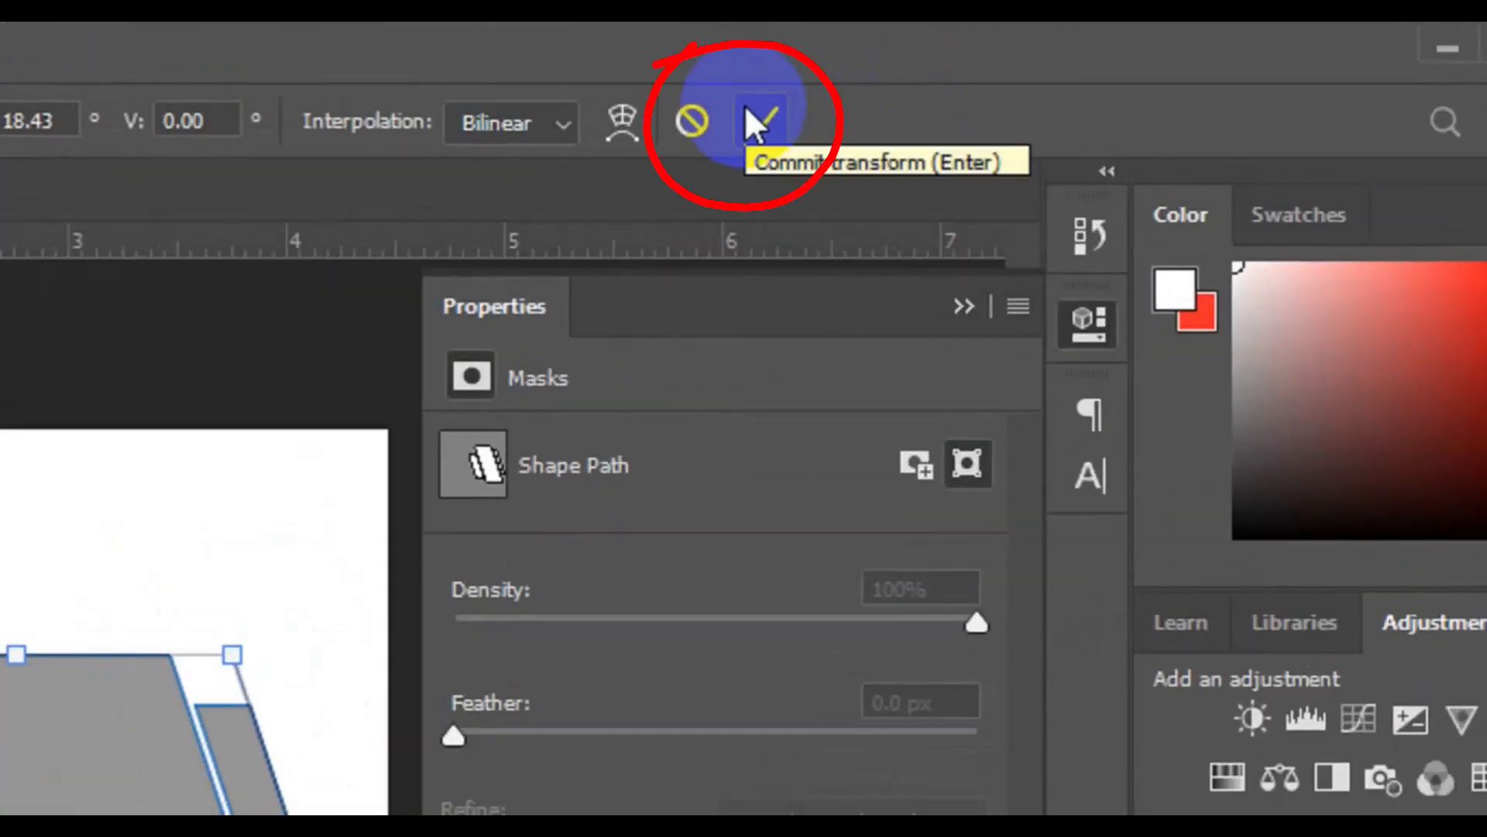
{"action": "left_click", "coordinate": [1041, 68]}
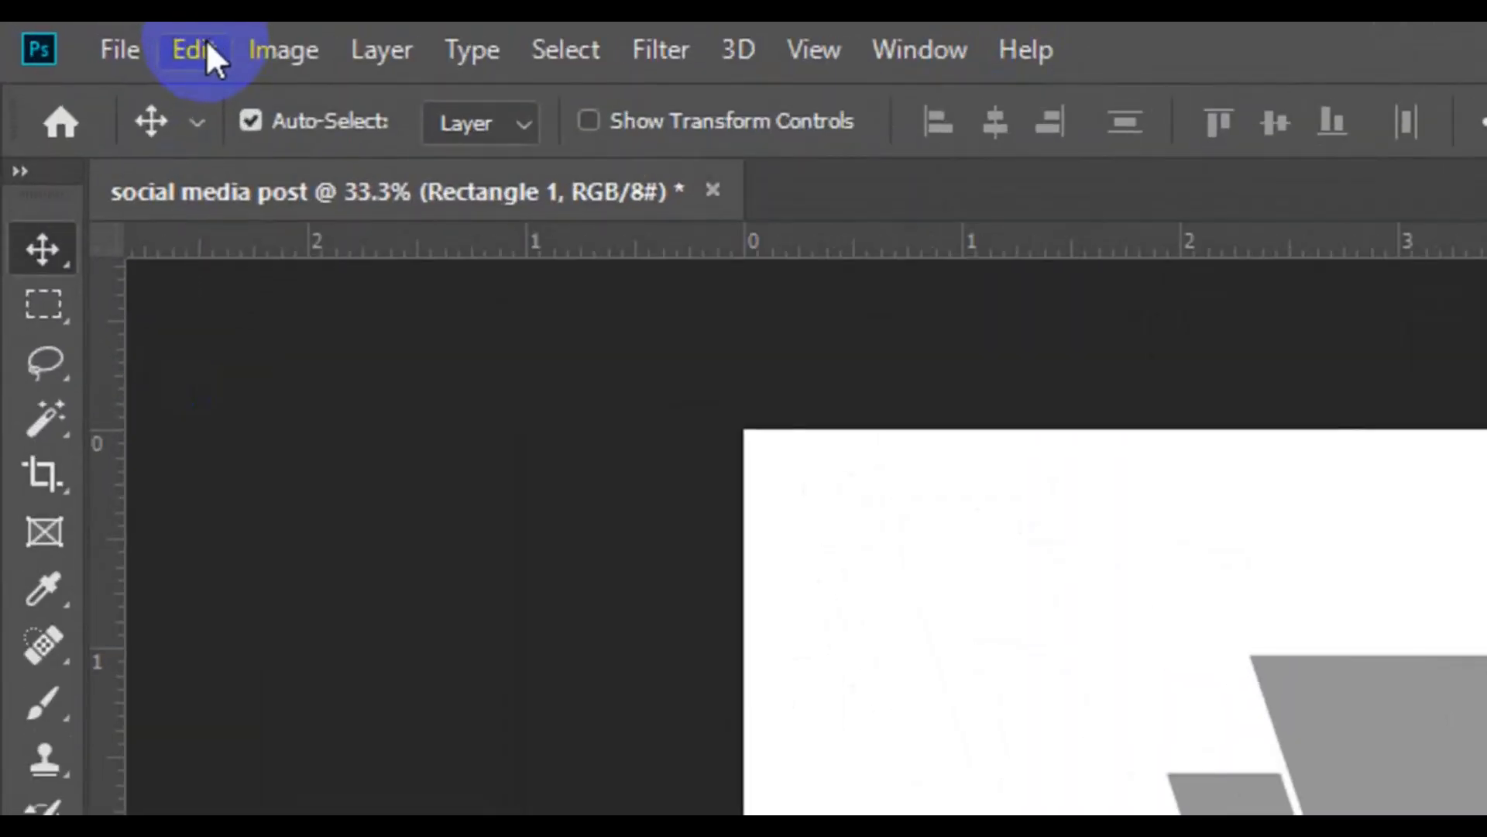
- Scale the skewed shapes up slightly around their centre so they just pass the canvas's right edge
{"action": "left_click", "coordinate": [206, 41]}
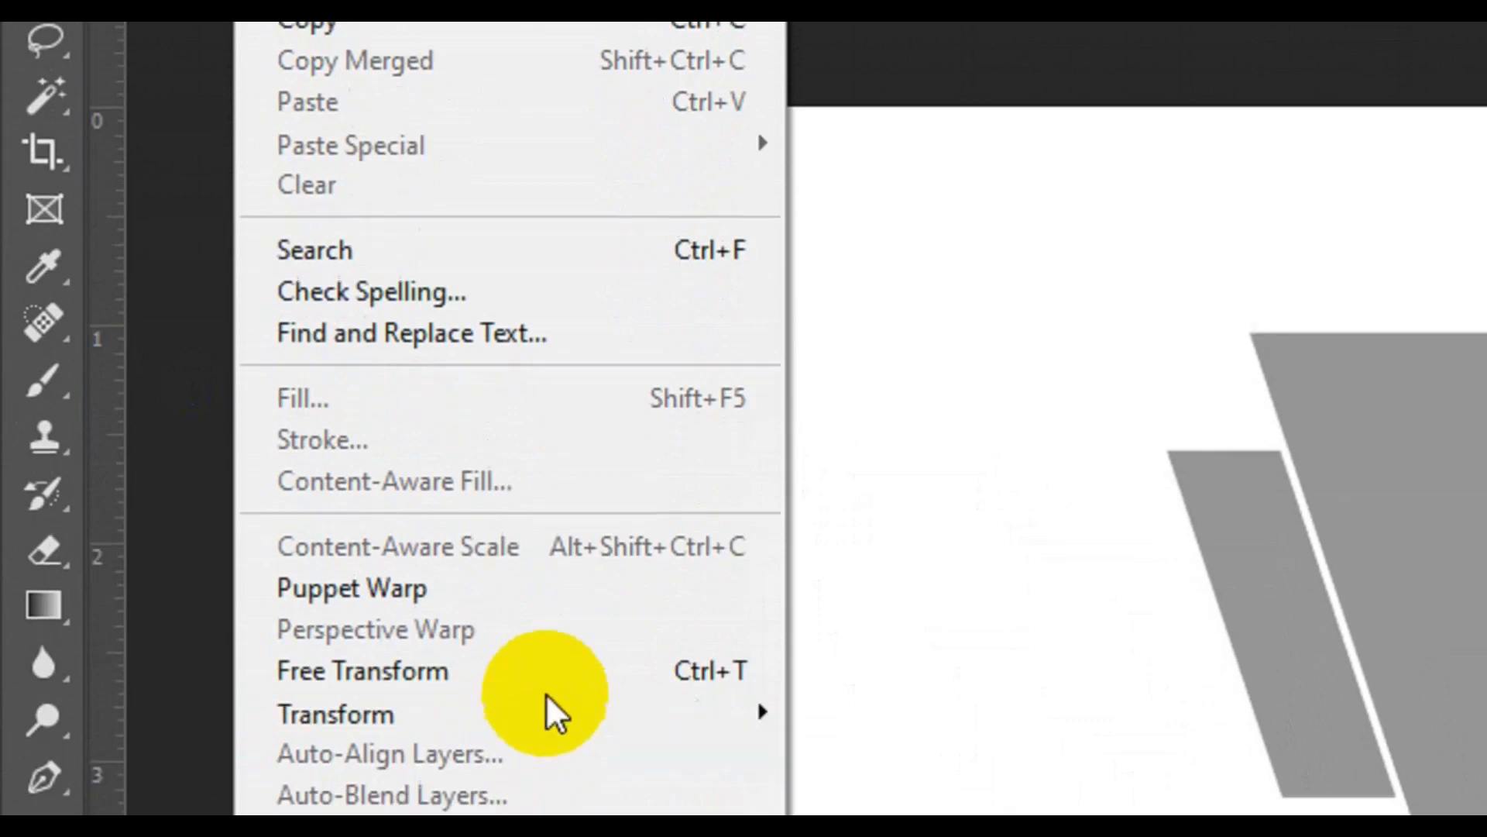
{"action": "left_click", "coordinate": [550, 670]}
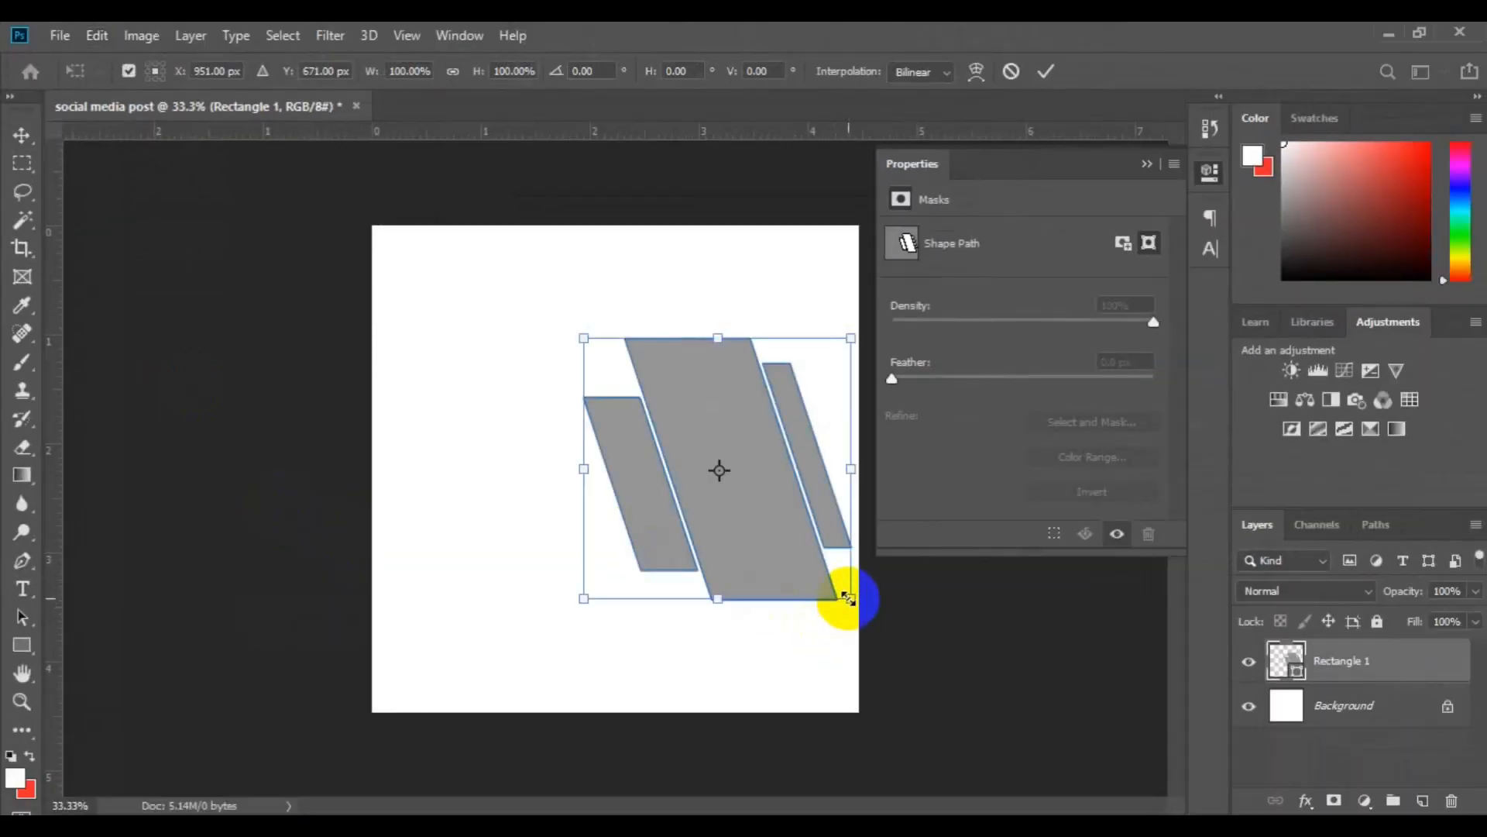
{"action": "left_click_drag", "start_coordinate": [848, 598], "coordinate": [862, 607]}
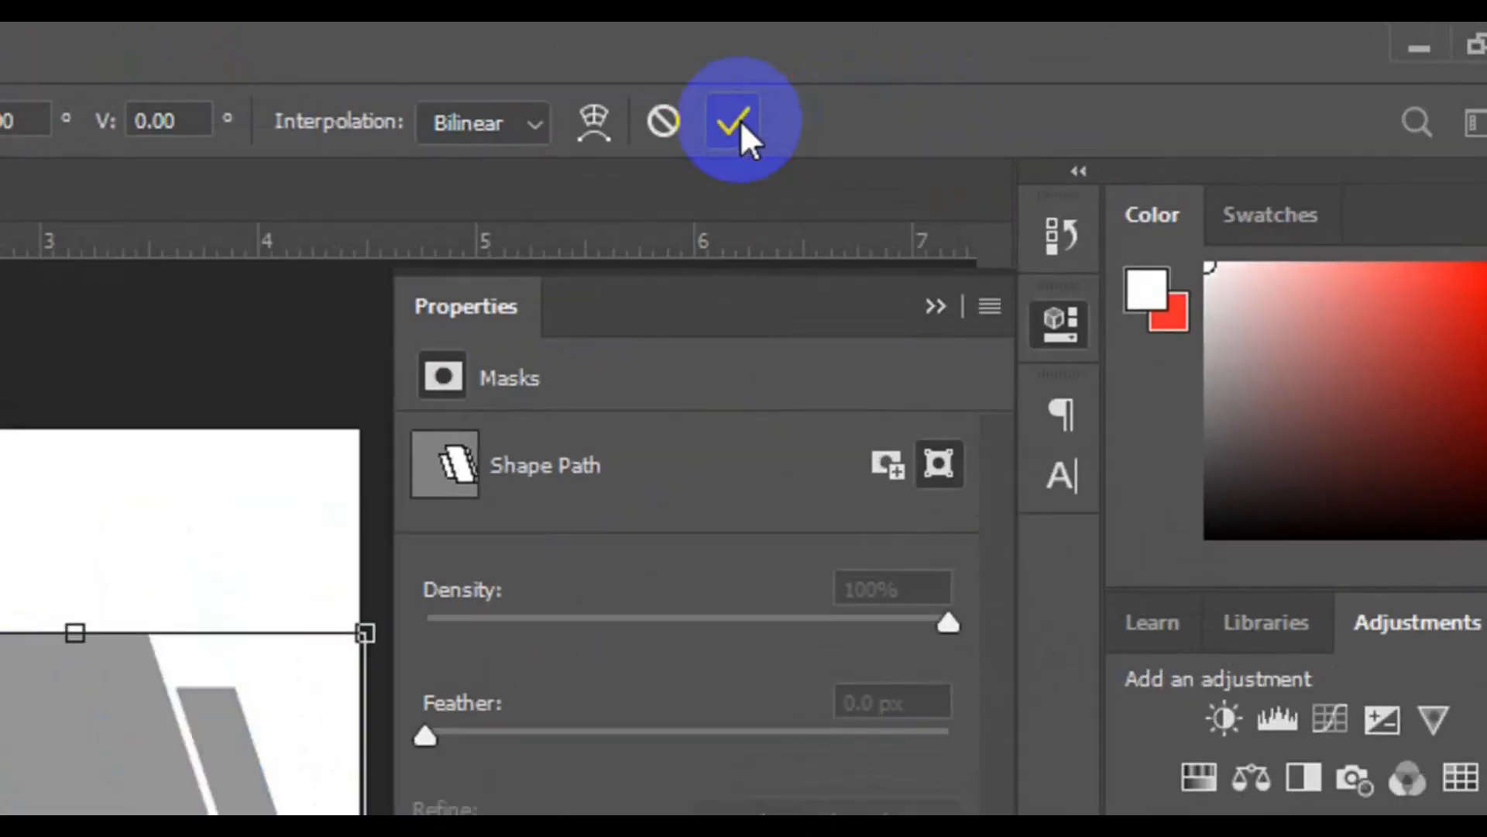
{"action": "left_click", "coordinate": [736, 121]}
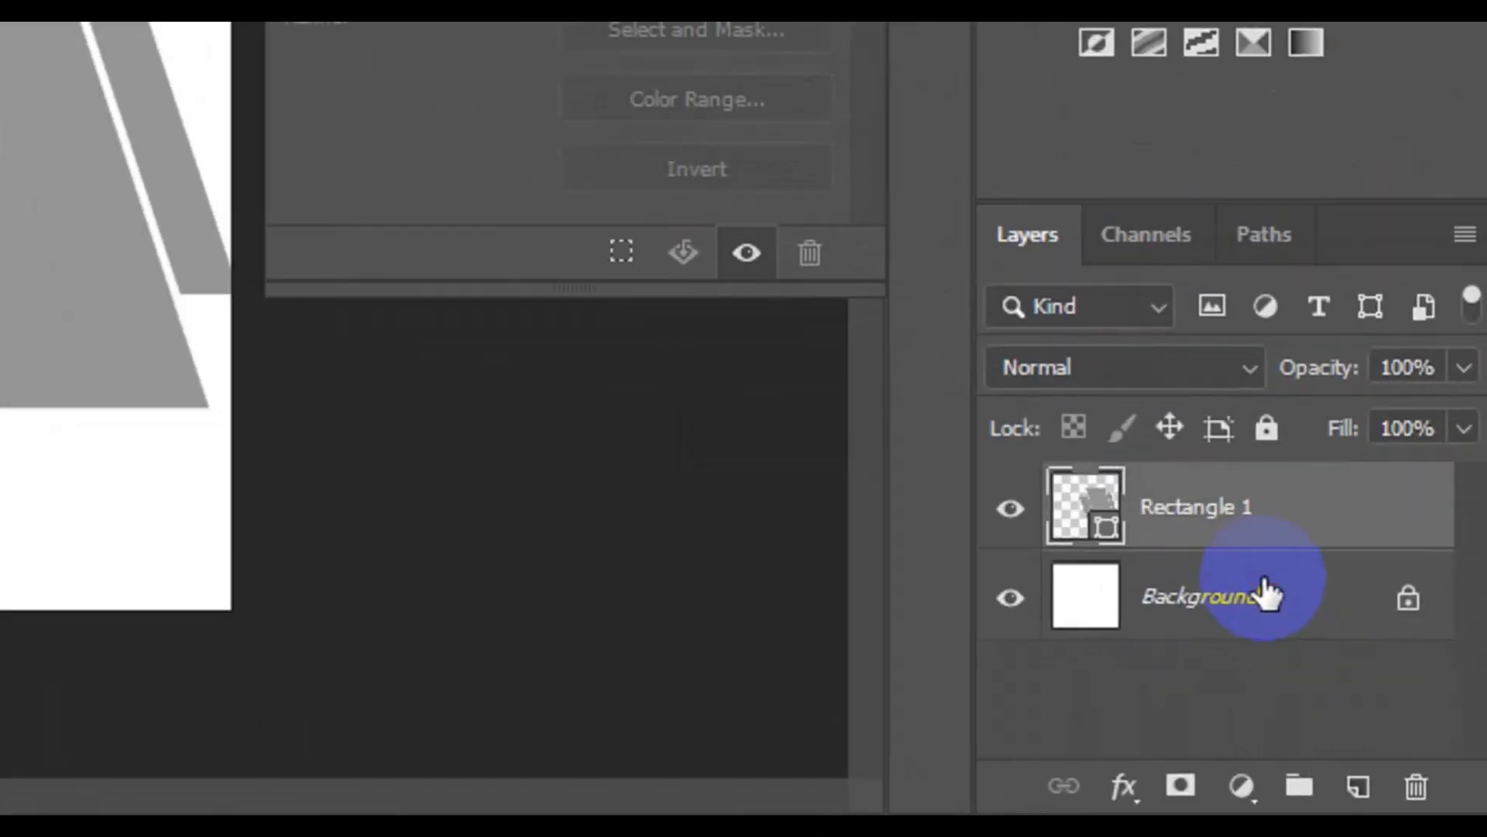
- Select the Background layer and set up the Rectangle Tool in Shape mode with a dark gray fill
{"action": "left_click", "coordinate": [1266, 593]}
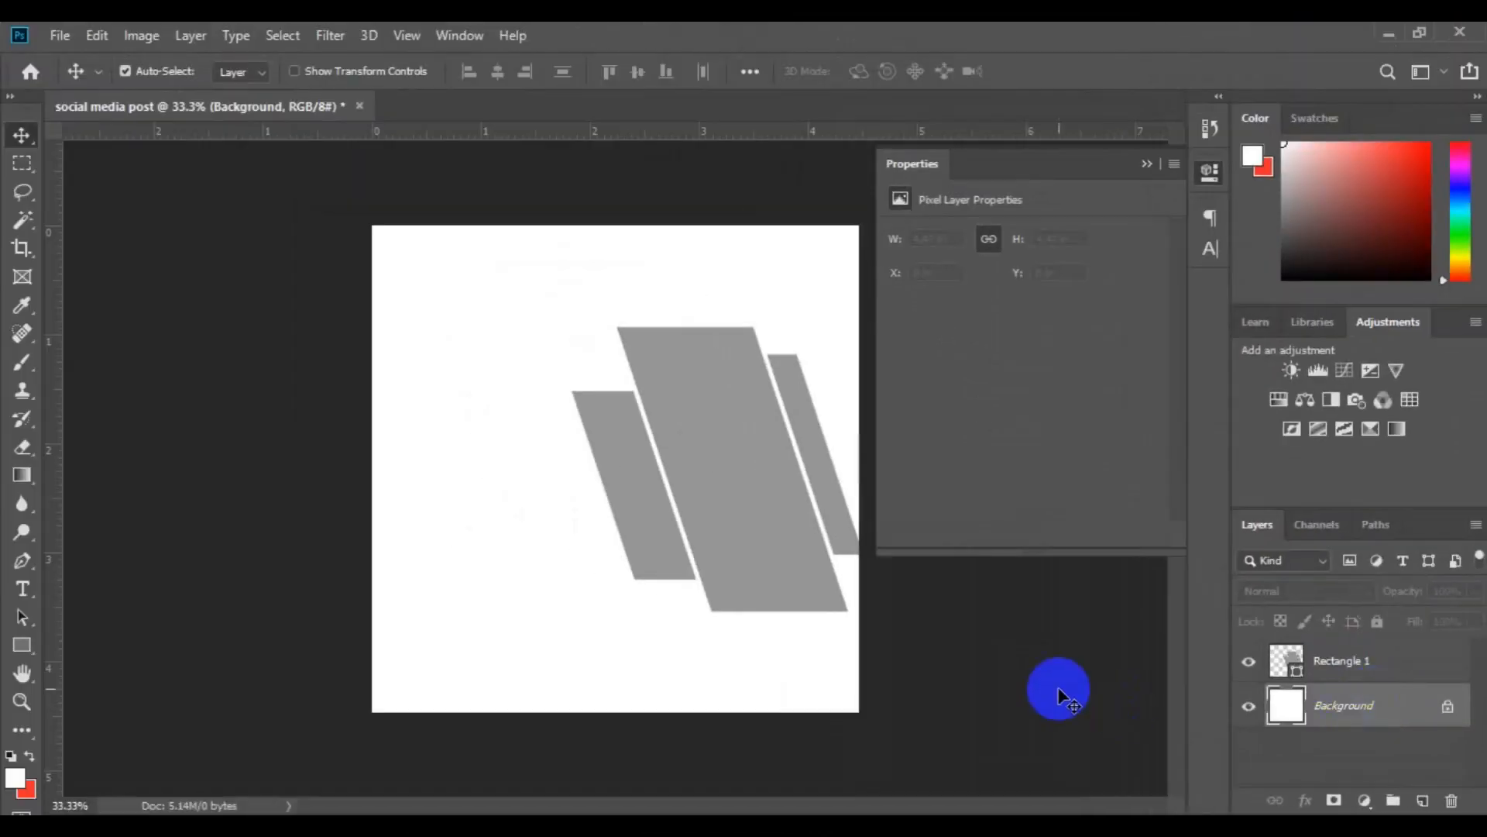
{"action": "left_click", "coordinate": [23, 643]}
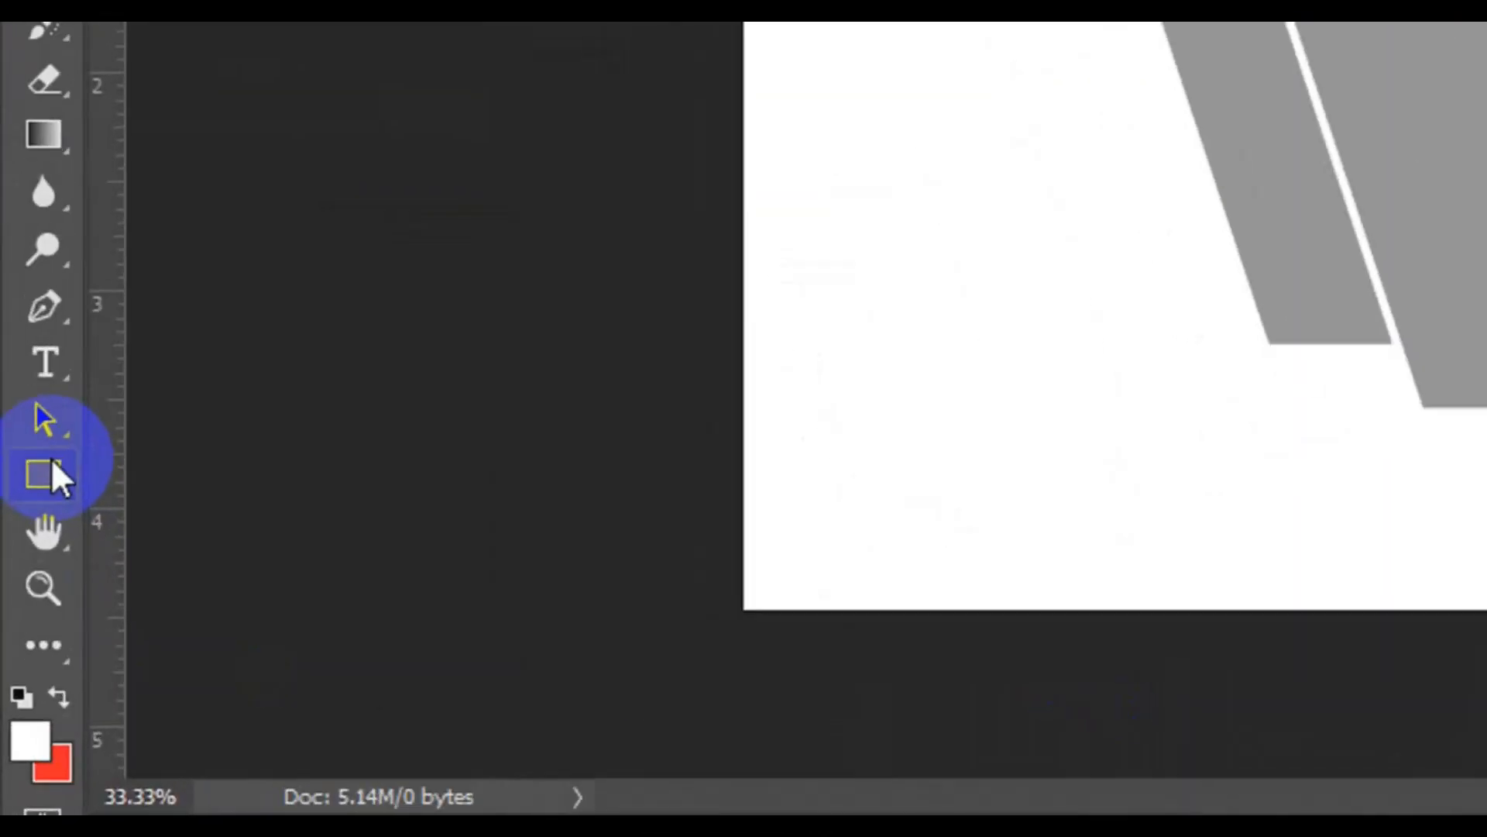
{"action": "left_click_drag", "start_coordinate": [51, 458], "coordinate": [174, 461]}
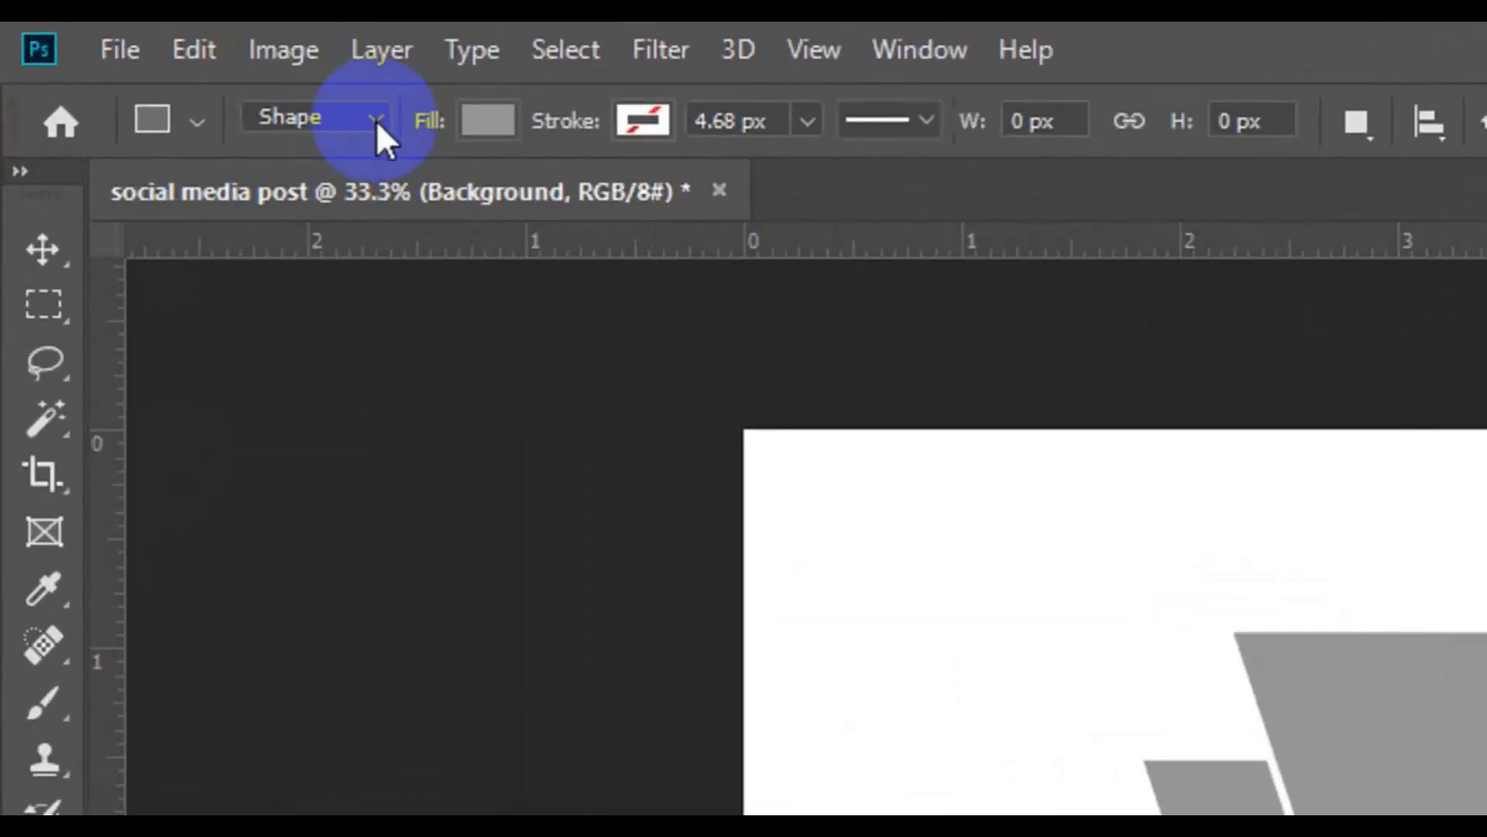
{"action": "left_click", "coordinate": [375, 120]}
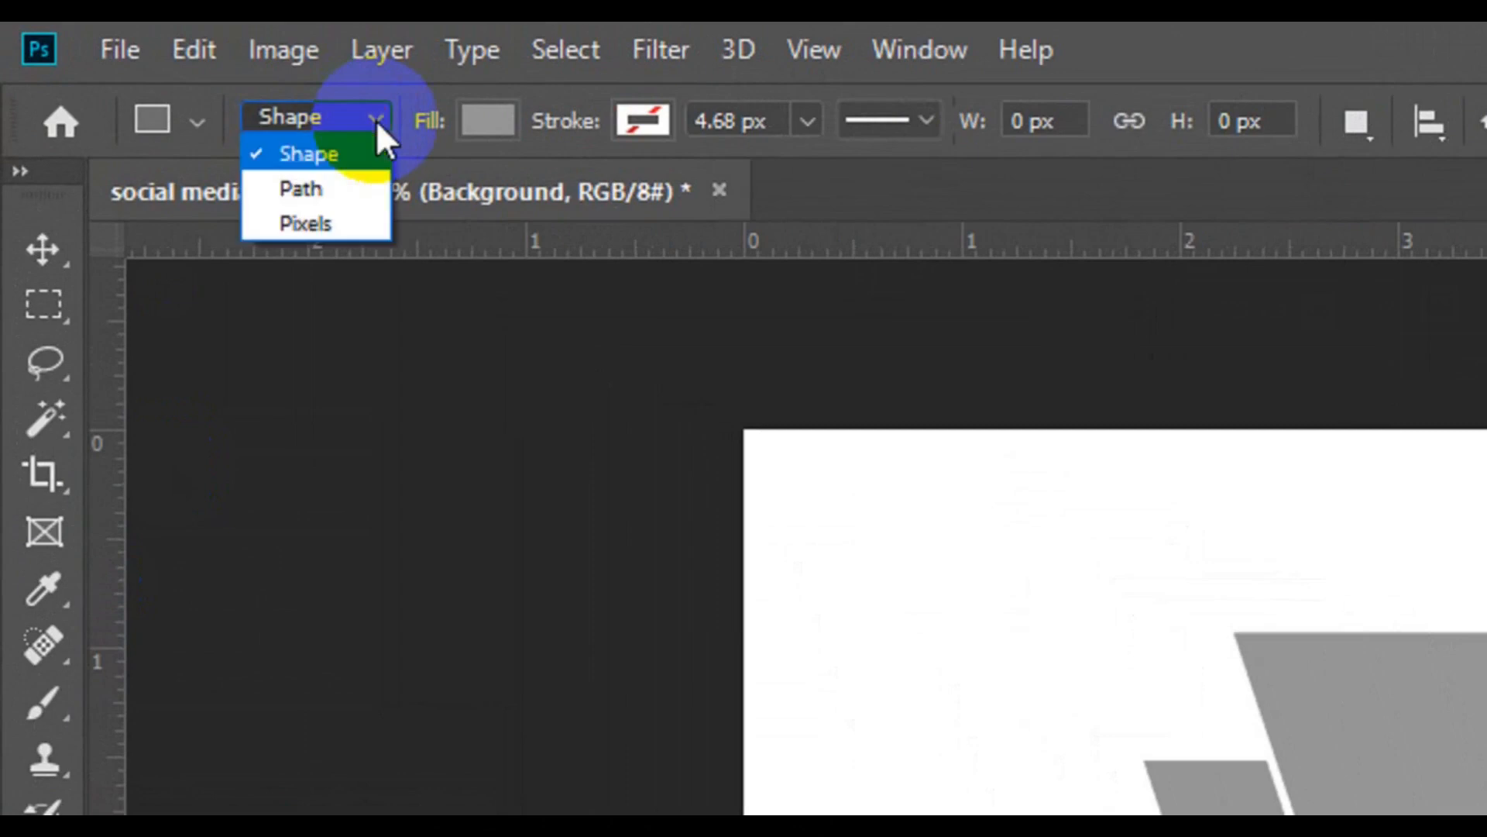
{"action": "left_click", "coordinate": [344, 152]}
{"action": "left_click", "coordinate": [488, 120]}
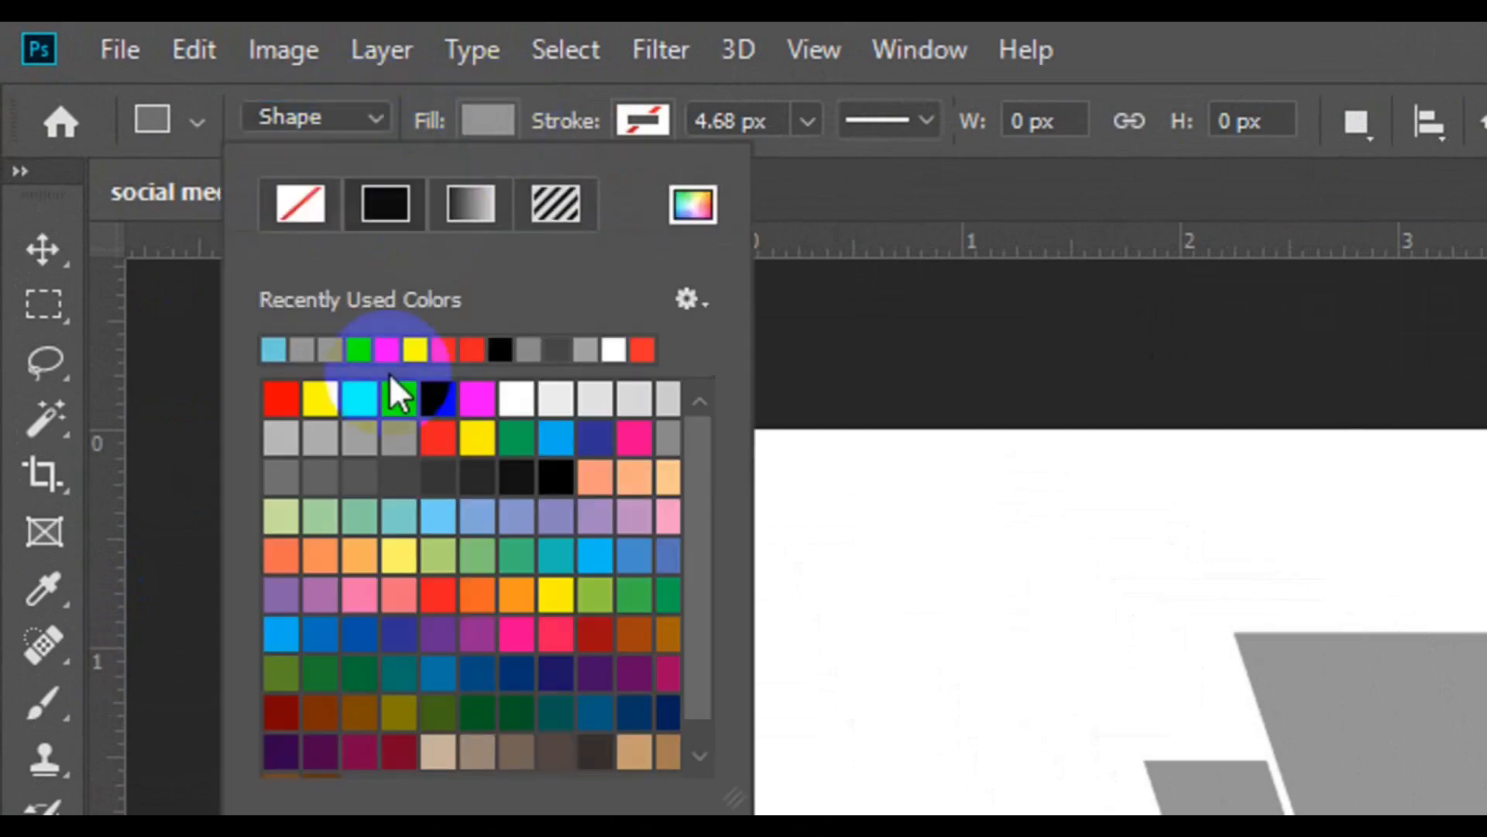
{"action": "left_click", "coordinate": [446, 467]}
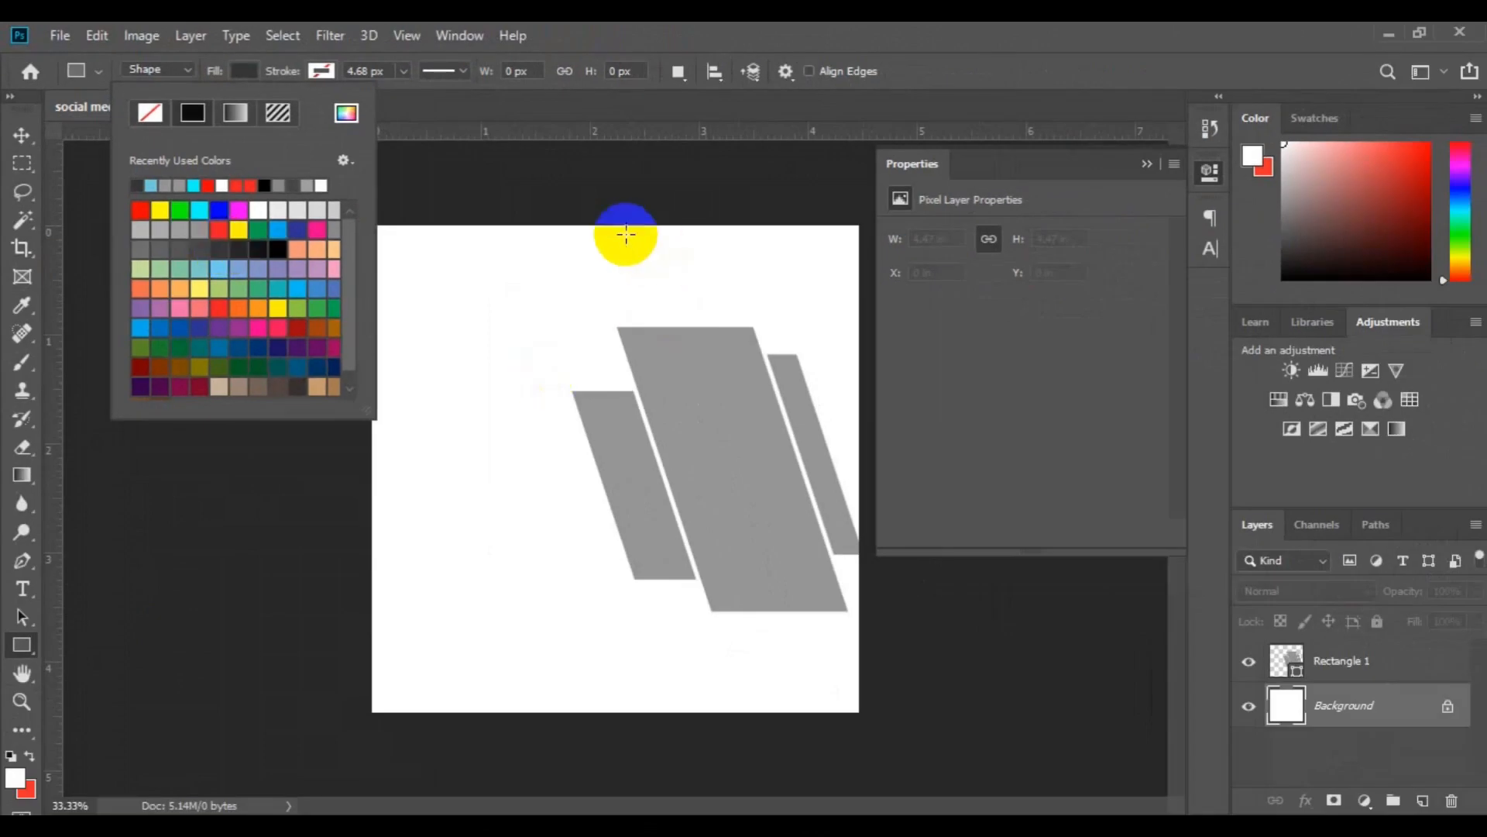
- Behind the slanted shapes, draw a dark rectangle about 1.21 × 4.95 in spanning the canvas height and another about 57 × 366 px beside its upper right
{"action": "left_click_drag", "start_coordinate": [631, 206], "coordinate": [762, 744]}
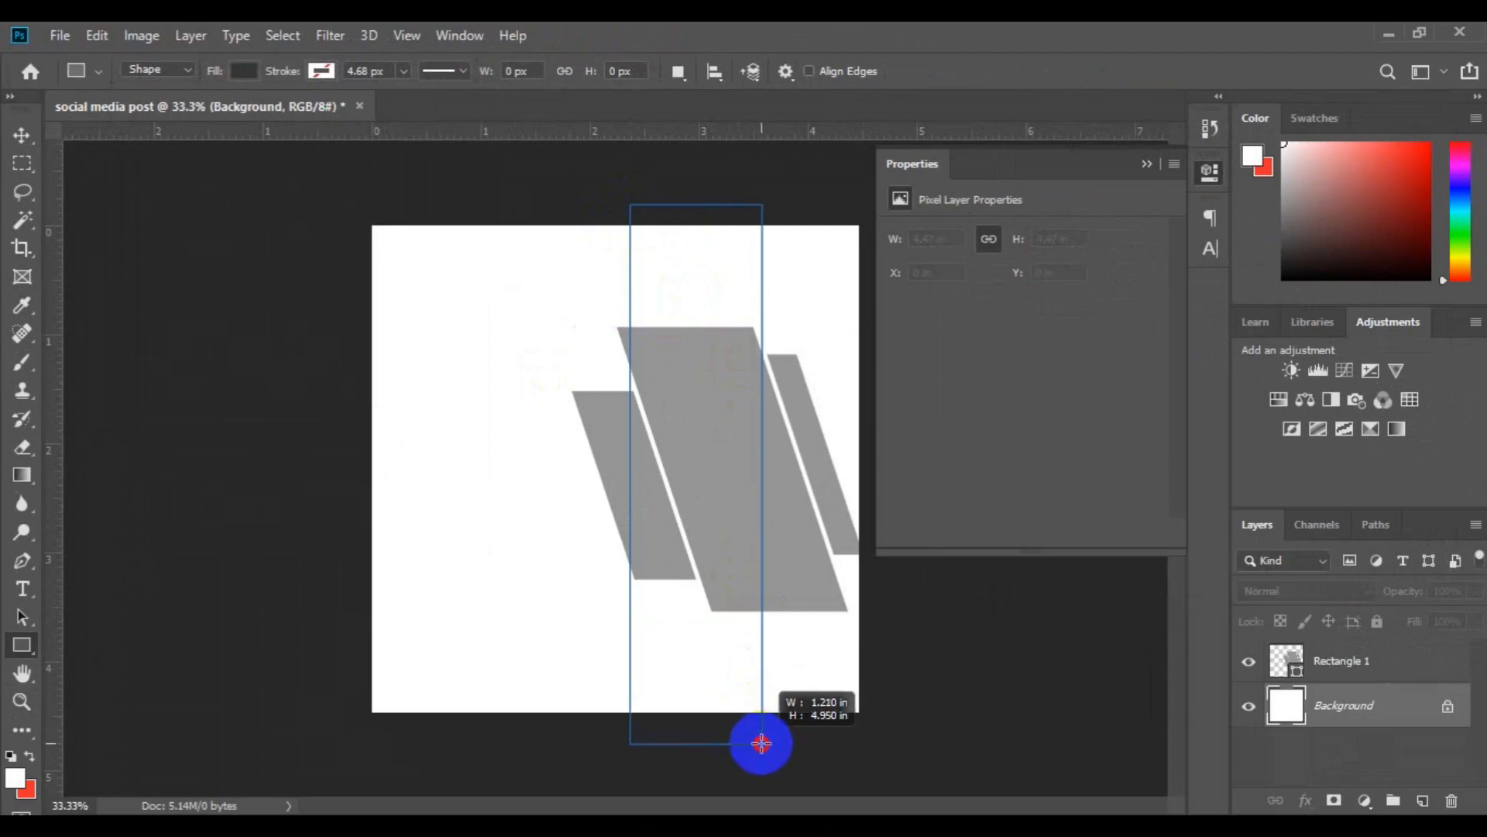
{"action": "left_click_drag", "start_coordinate": [762, 744], "coordinate": [761, 744]}
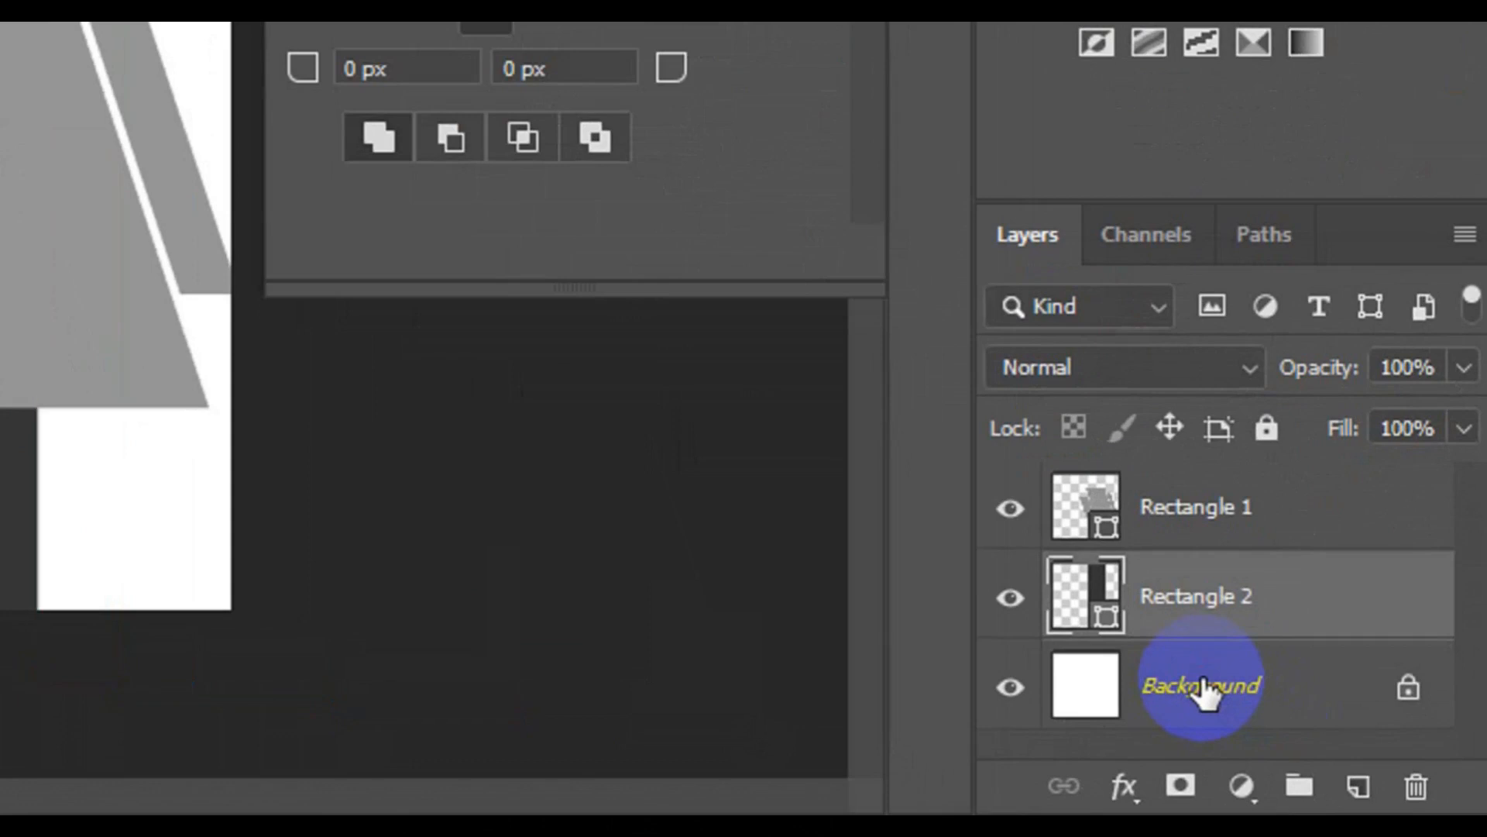
{"action": "left_click", "coordinate": [1203, 690]}
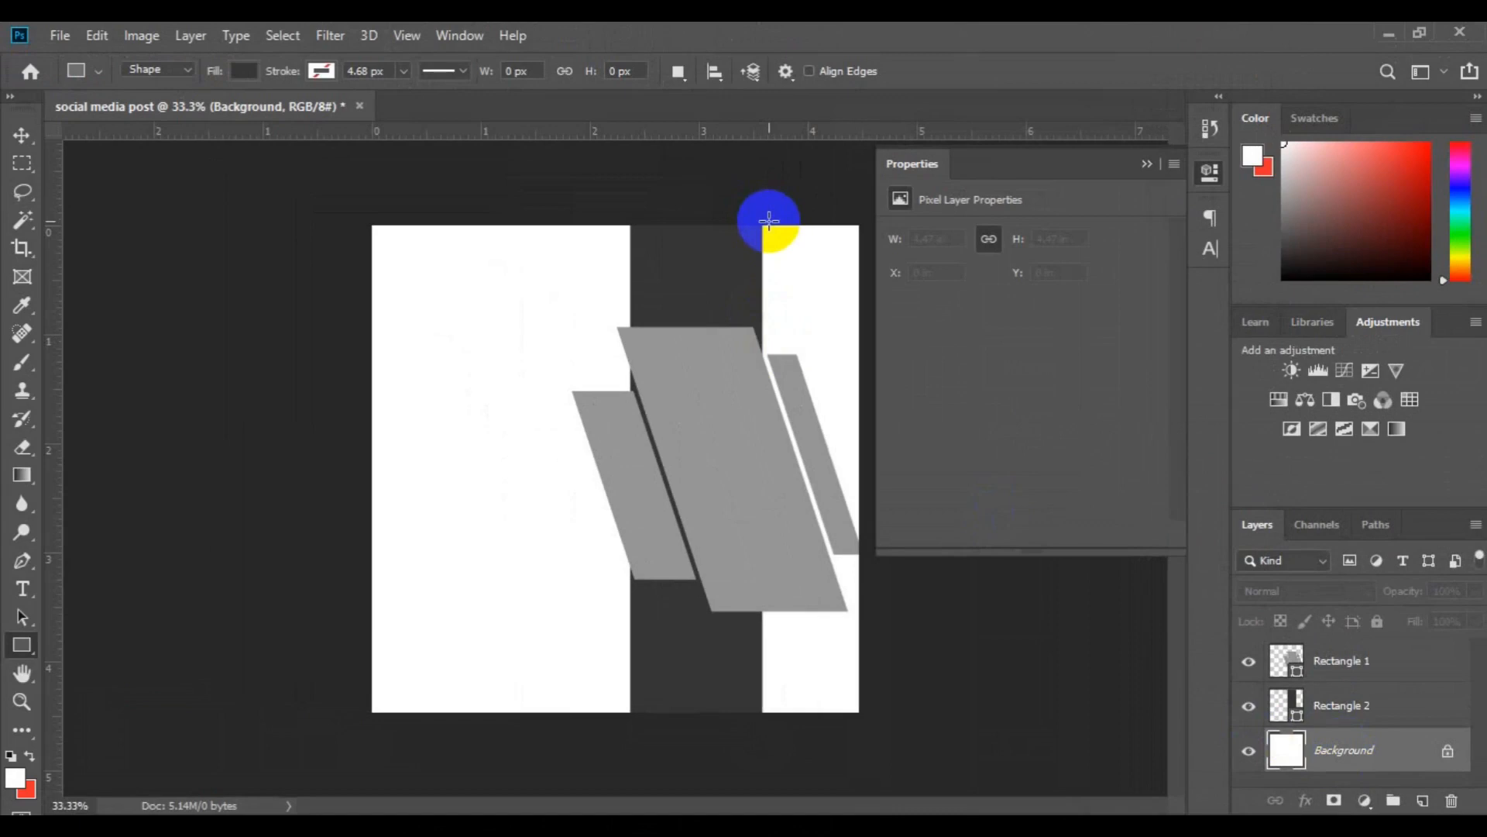
{"action": "left_click_drag", "start_coordinate": [766, 211], "coordinate": [787, 343]}
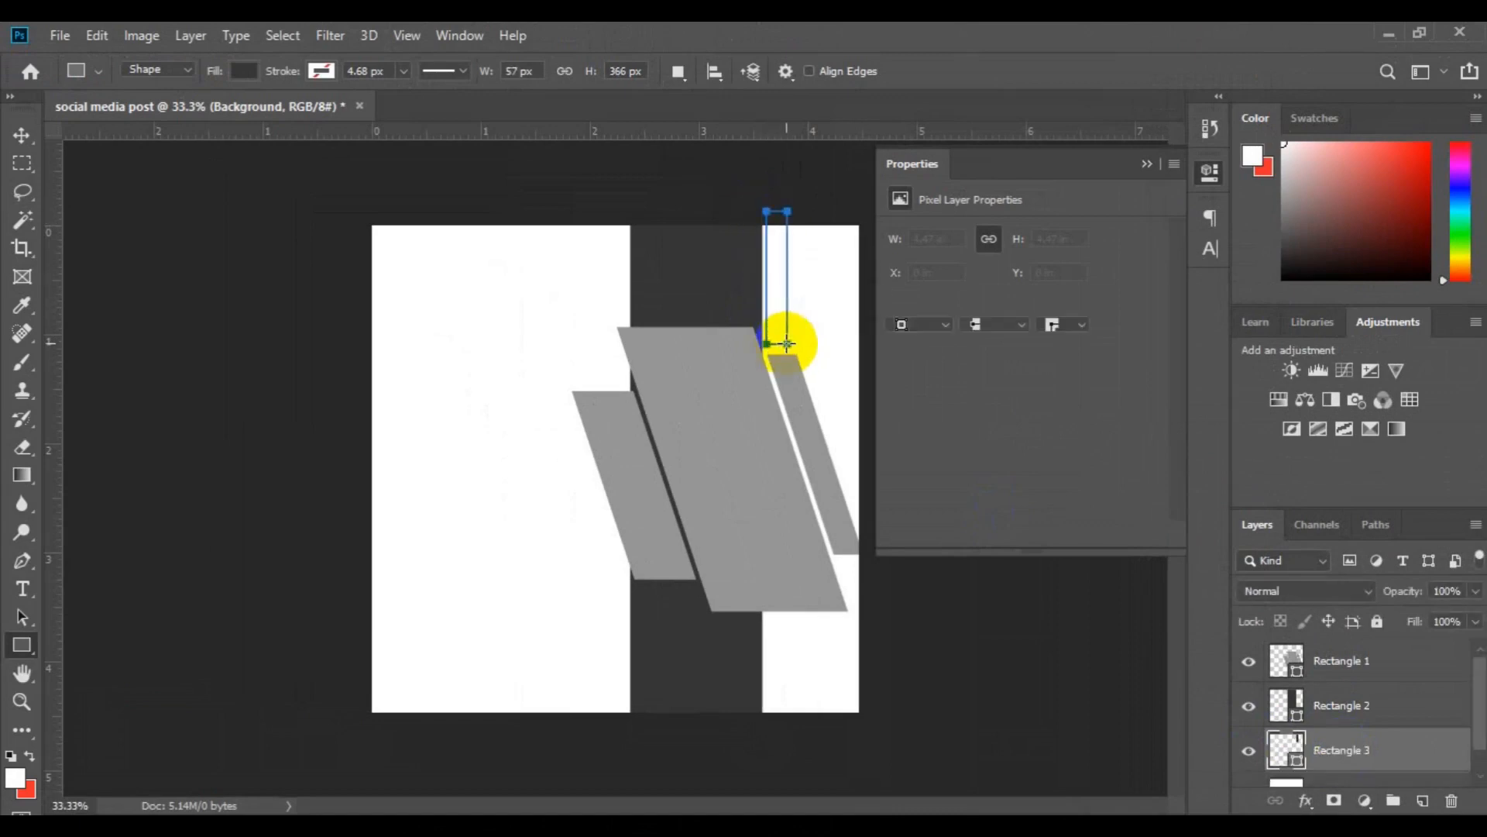
- Above the Background layer, draw two dark rectangles left of the central column: about 21 × 378 px at its upper end and 63 × 438 px at its lower end
{"action": "left_click", "coordinate": [1481, 776]}
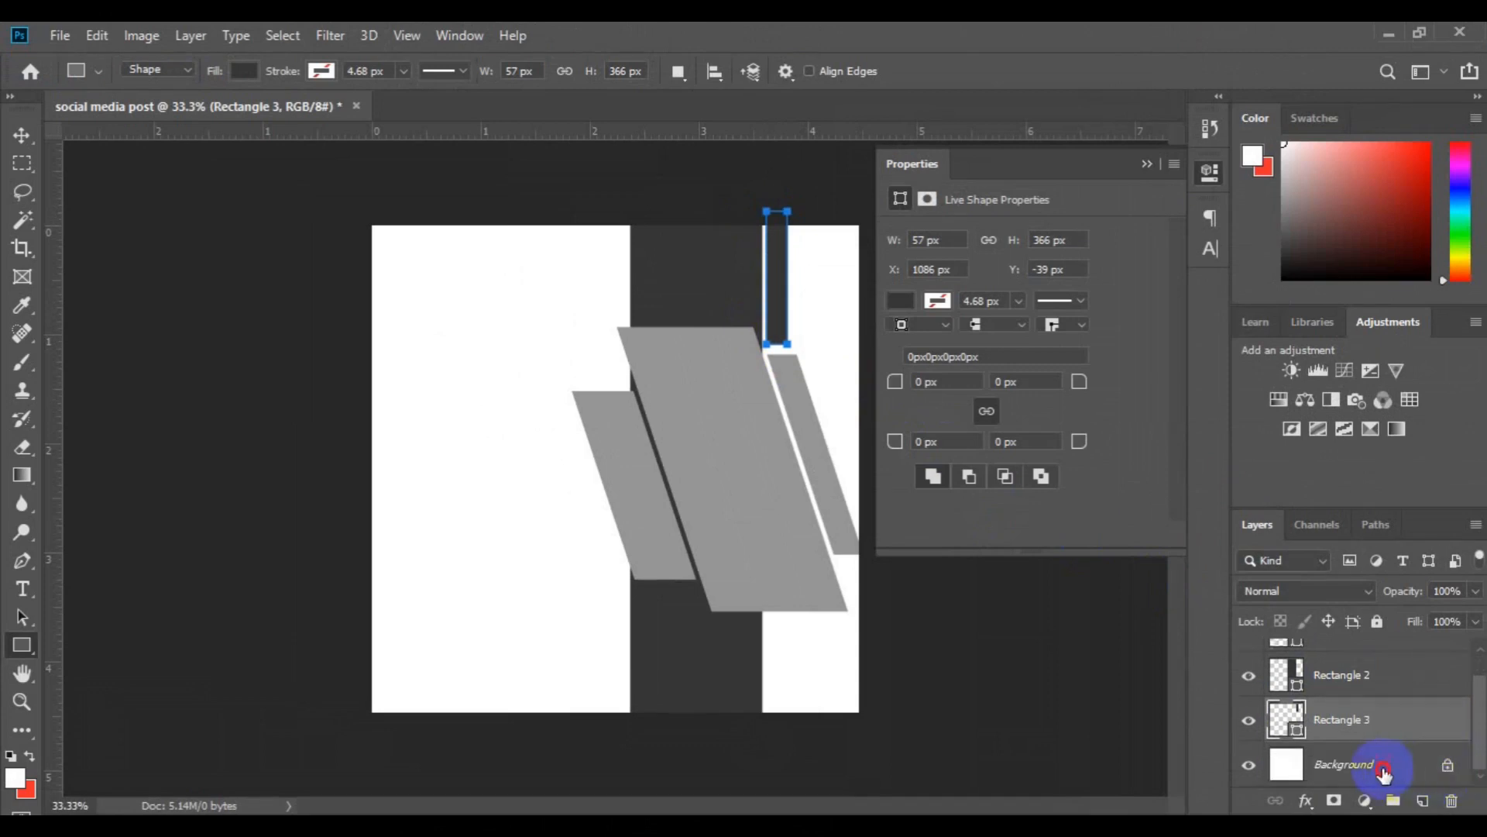
{"action": "left_click", "coordinate": [1384, 775]}
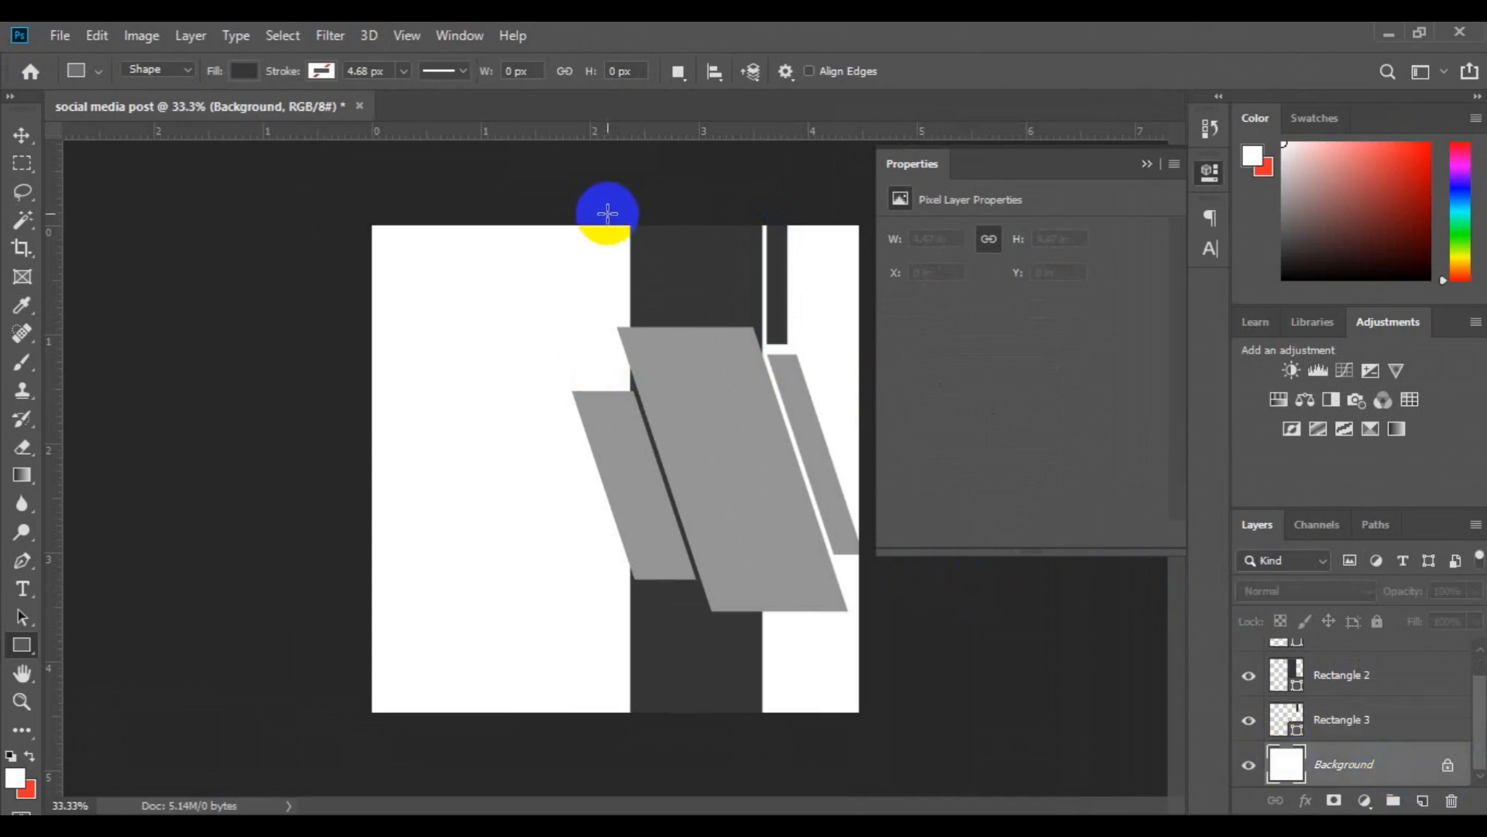
{"action": "left_click_drag", "start_coordinate": [607, 216], "coordinate": [613, 353]}
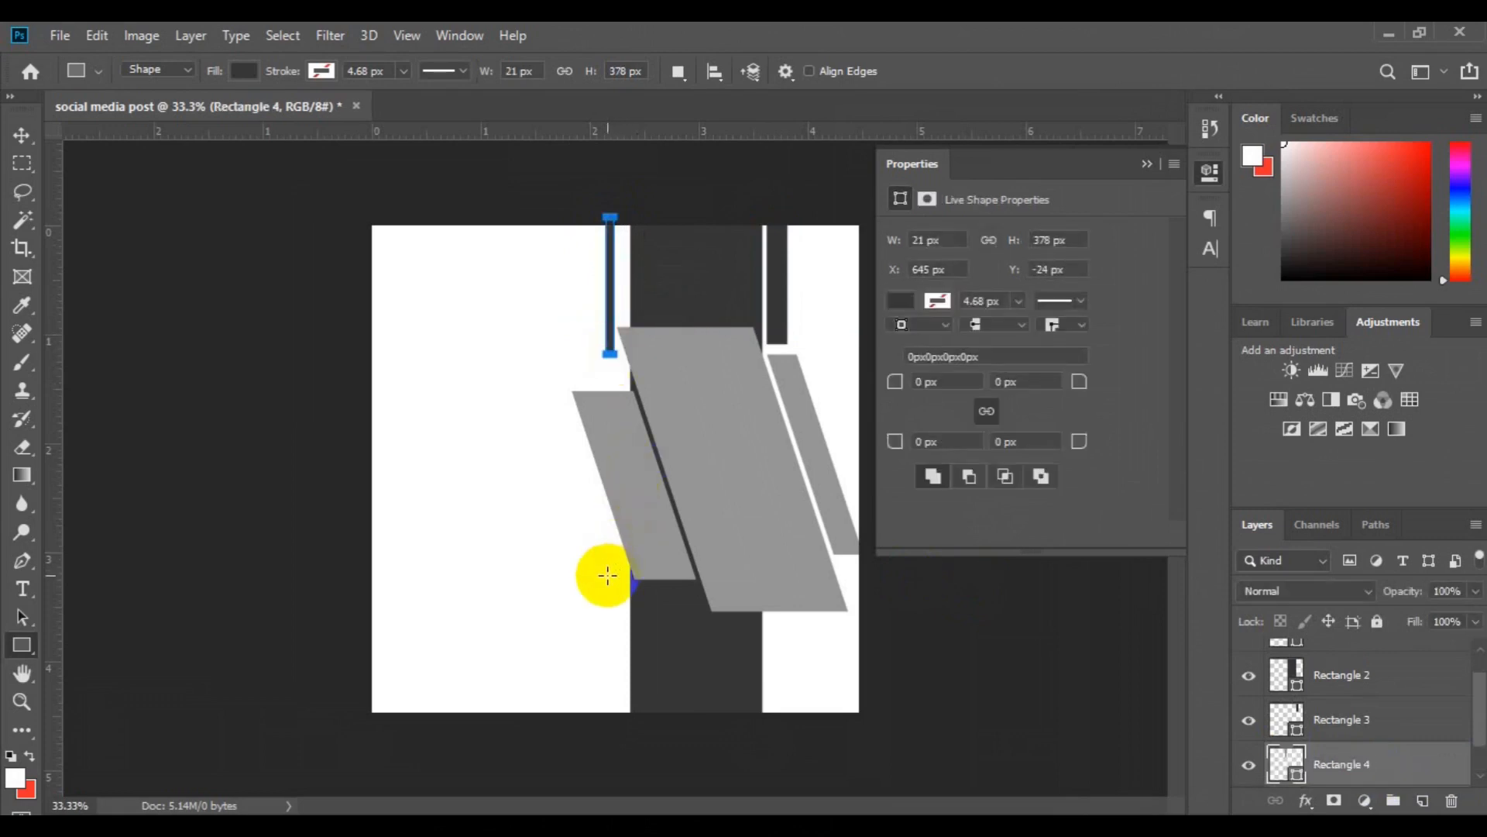
{"action": "left_click", "coordinate": [1481, 769]}
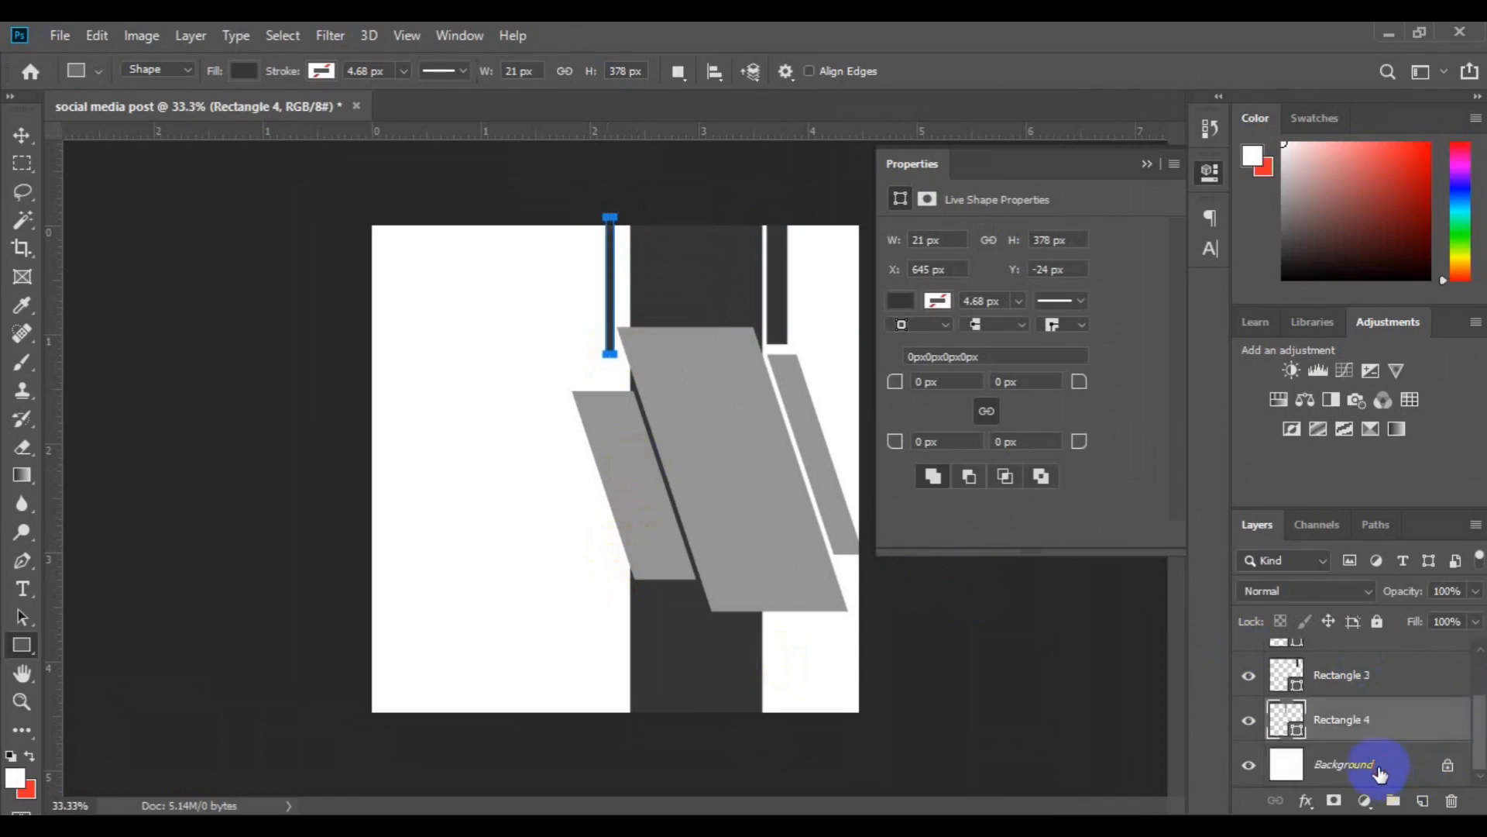
{"action": "left_click", "coordinate": [1378, 767]}
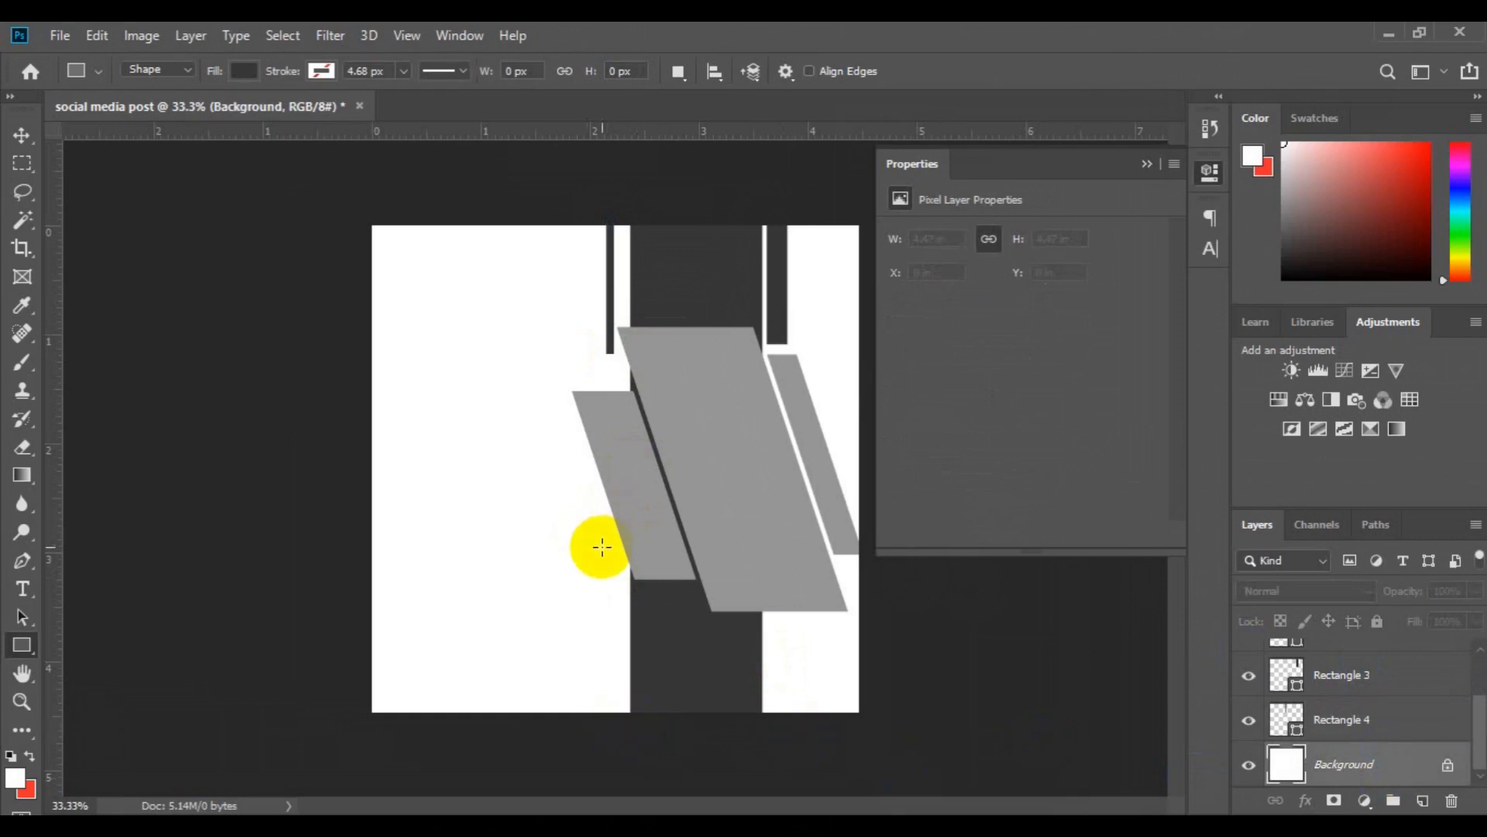
{"action": "left_click_drag", "start_coordinate": [602, 563], "coordinate": [626, 722]}
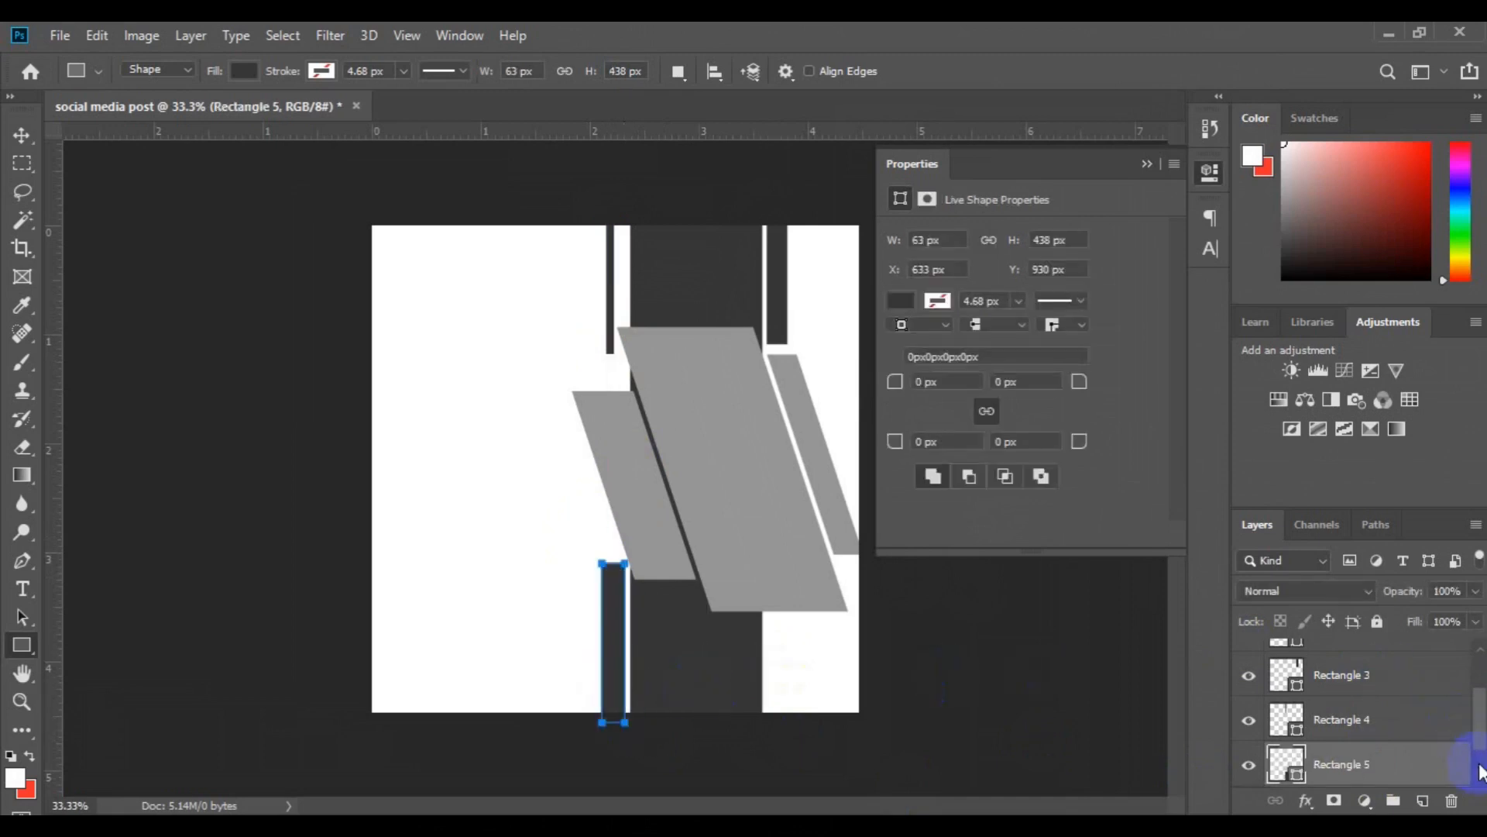
- Above the Background layer, draw two dark rectangles right of the column's lower end: a narrow one about 33 × 390 px and a wider one about 174 × 348 px
{"action": "scroll", "coordinate": [1463, 753], "scroll_direction": "down", "scroll_amount": 1}
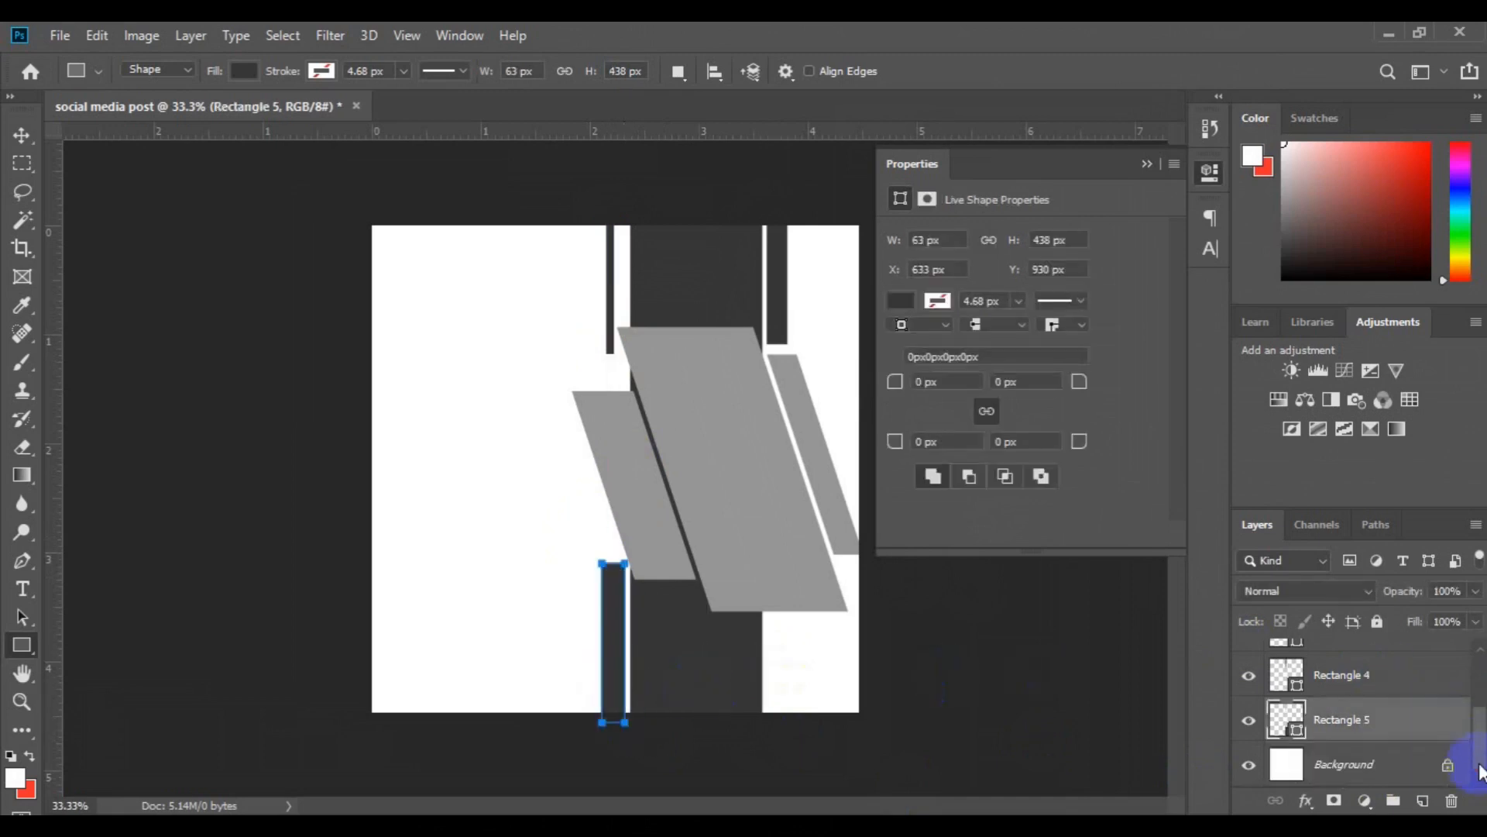
{"action": "left_click", "coordinate": [1348, 767]}
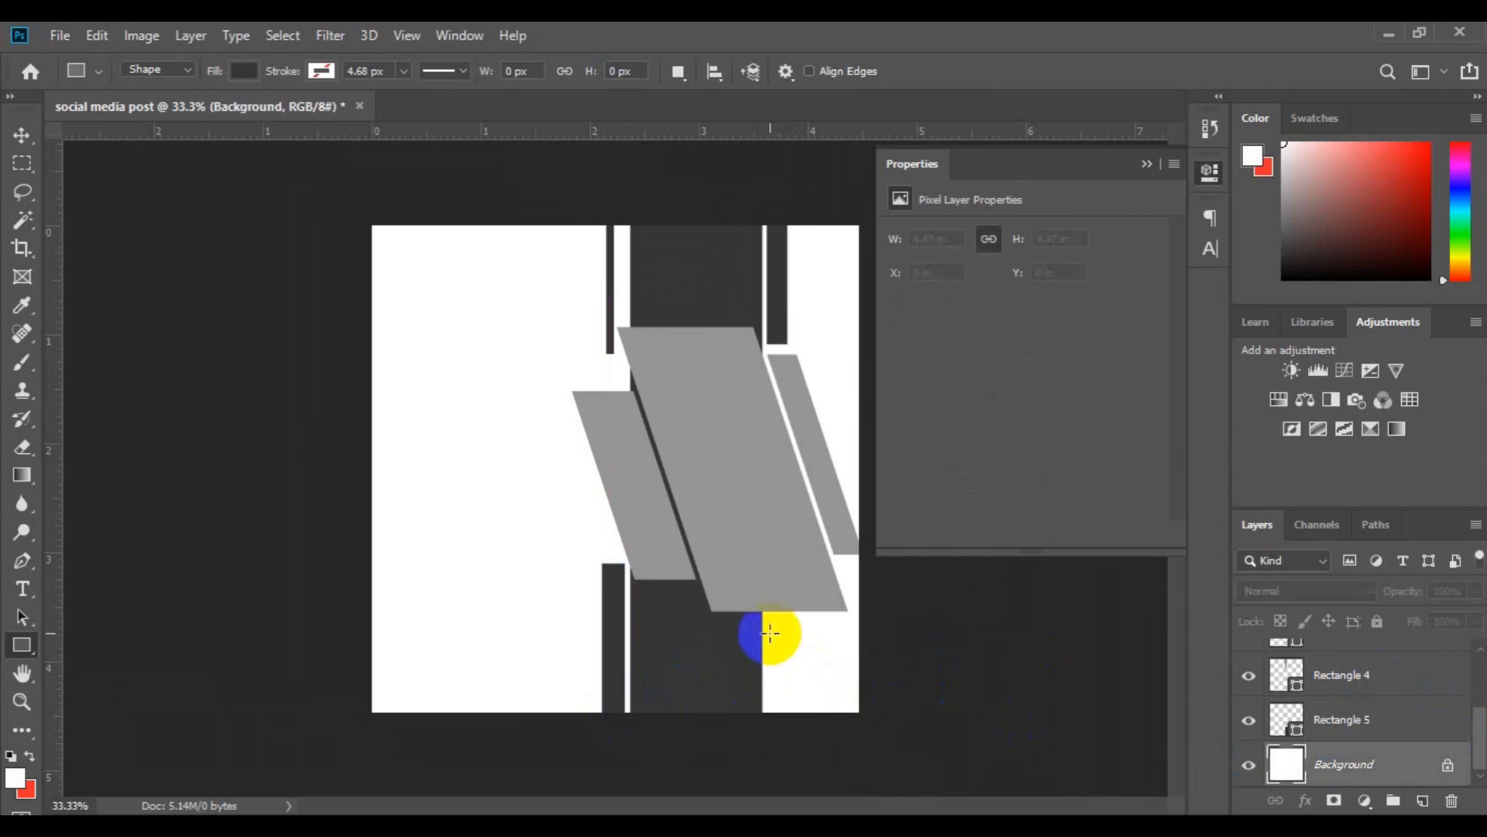
{"action": "left_click_drag", "start_coordinate": [769, 634], "coordinate": [781, 774]}
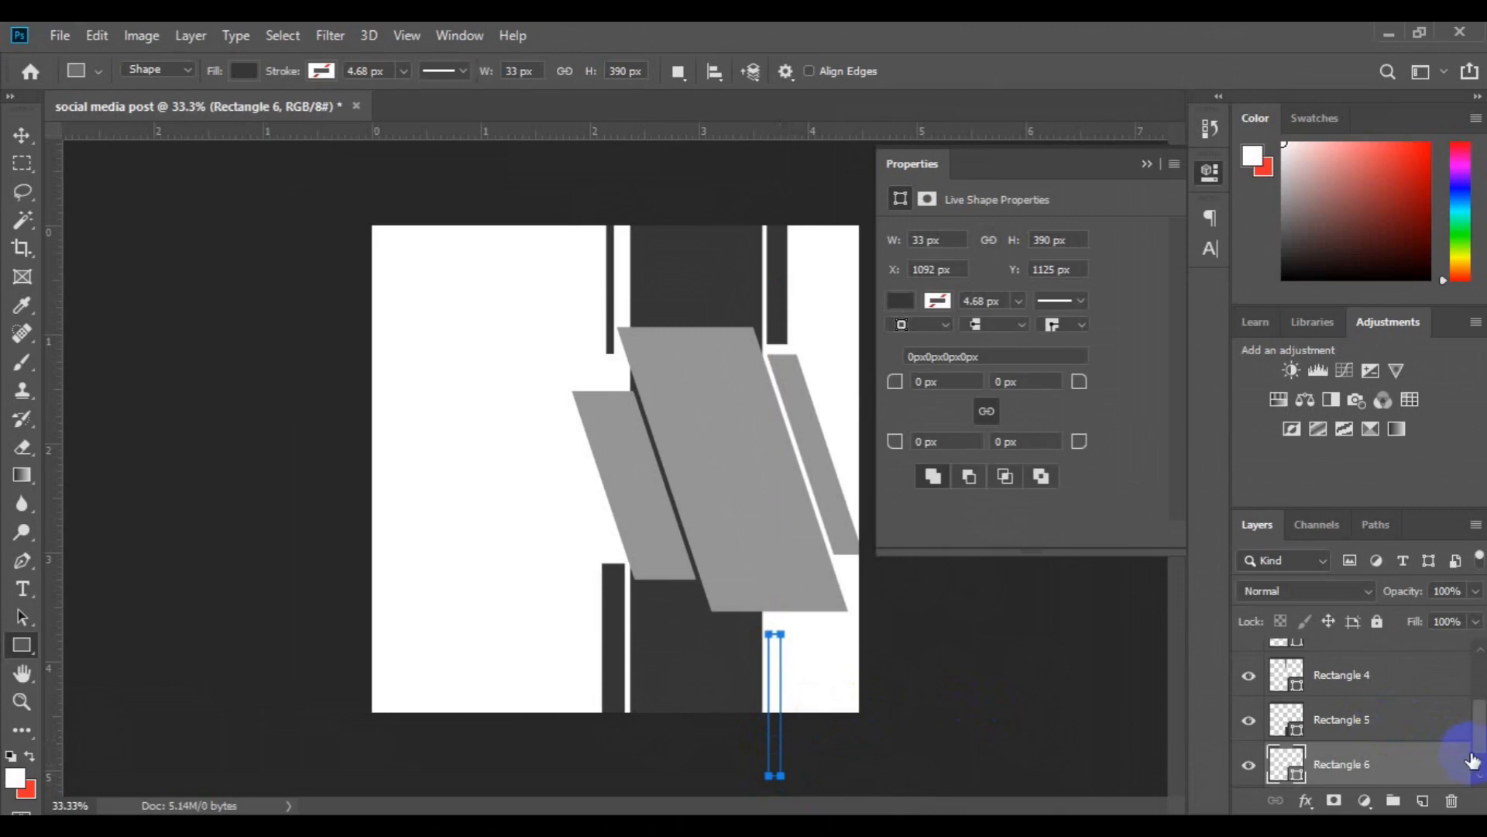
{"action": "scroll", "coordinate": [1480, 775], "scroll_direction": "down", "scroll_amount": 1}
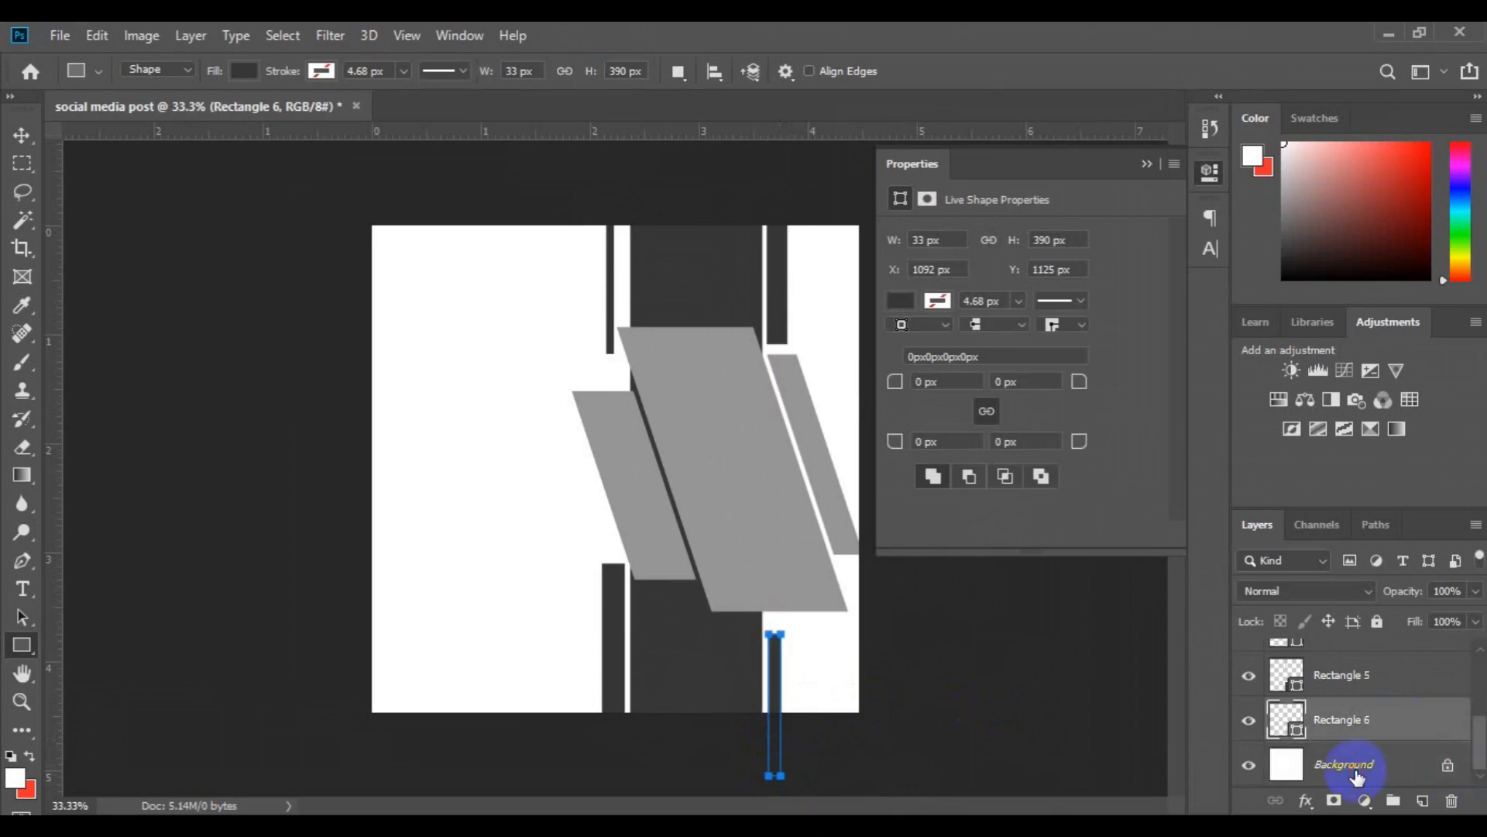
{"action": "left_click", "coordinate": [1358, 777]}
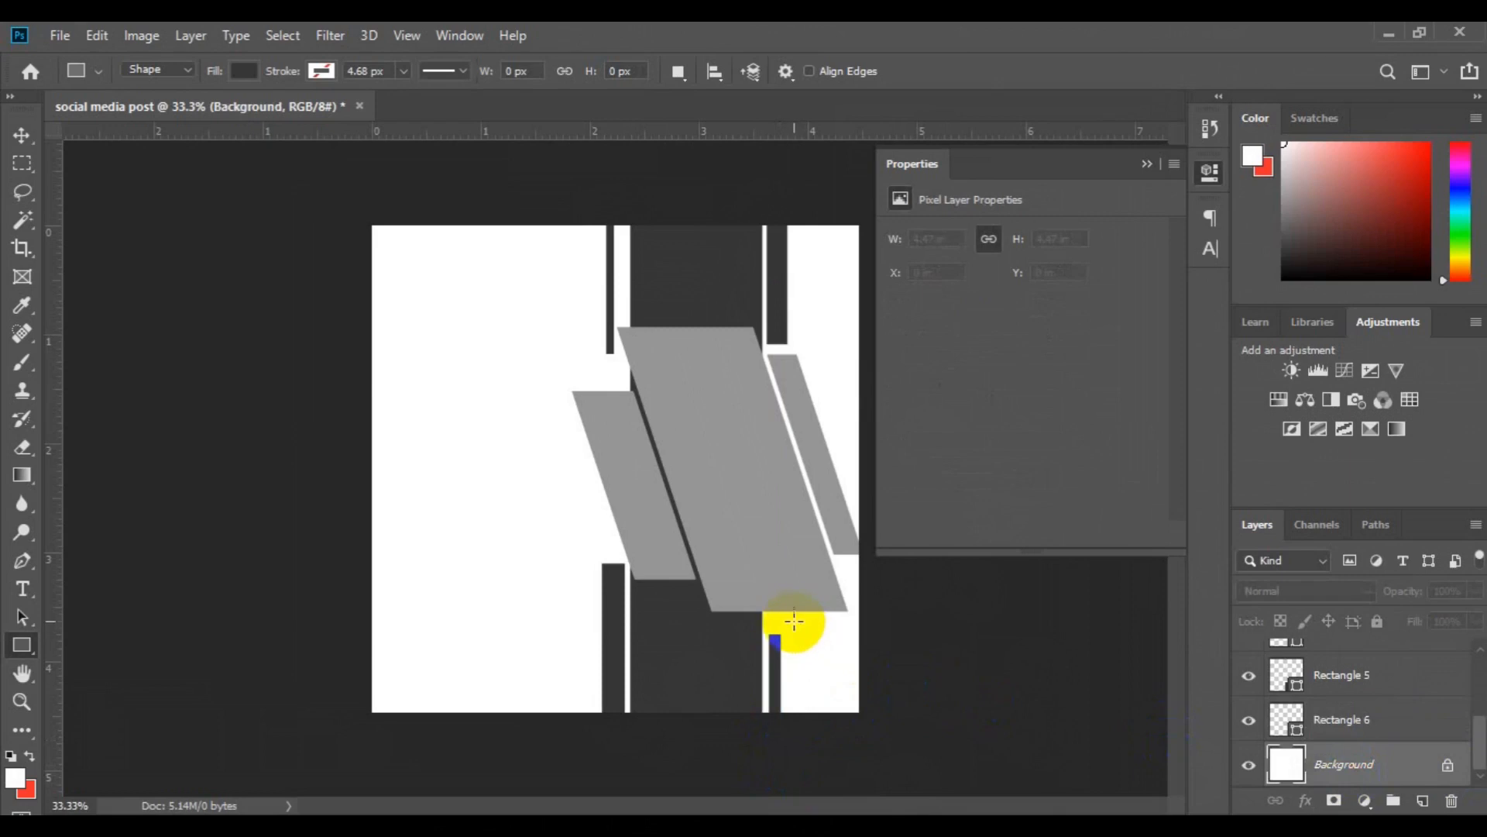
{"action": "left_click_drag", "start_coordinate": [794, 619], "coordinate": [856, 745]}
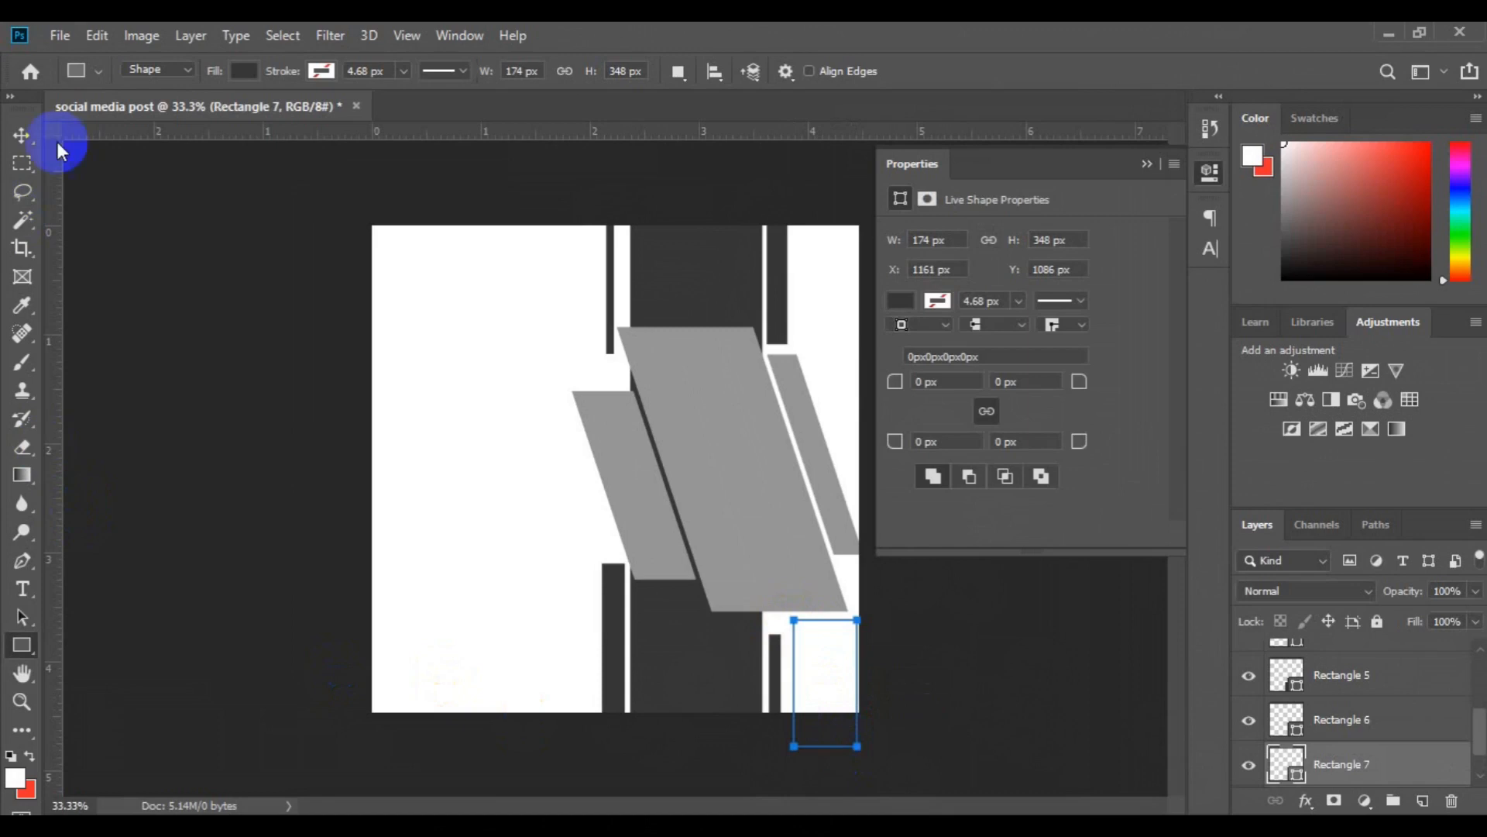
- Move the thin upper-left bar 0.110 in right to leave a 0.040 in gap beside the column, and check the upper-right bar's gap against it
{"action": "left_click", "coordinate": [22, 135]}
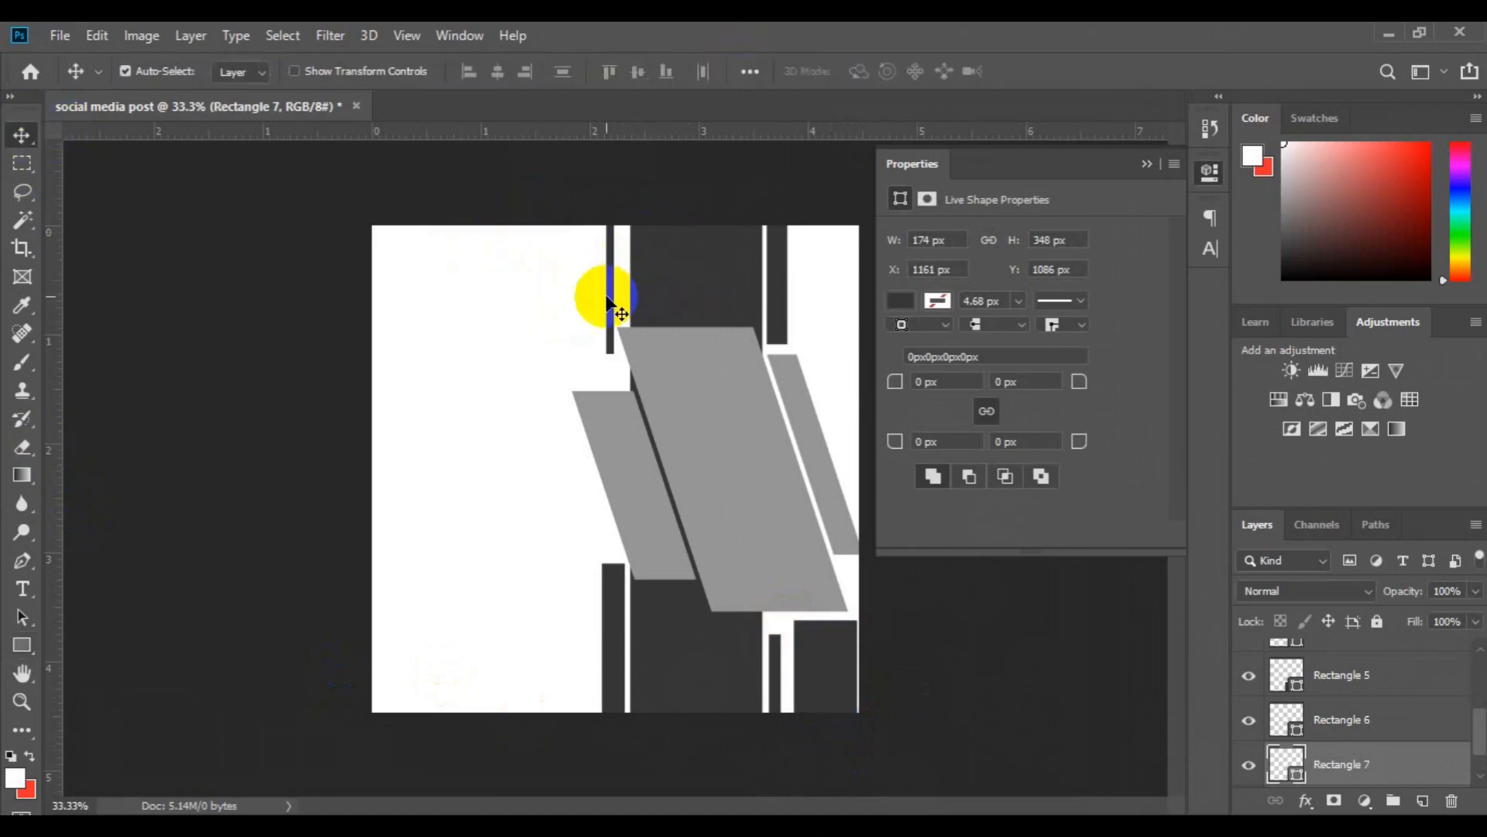
{"action": "left_click", "coordinate": [609, 302]}
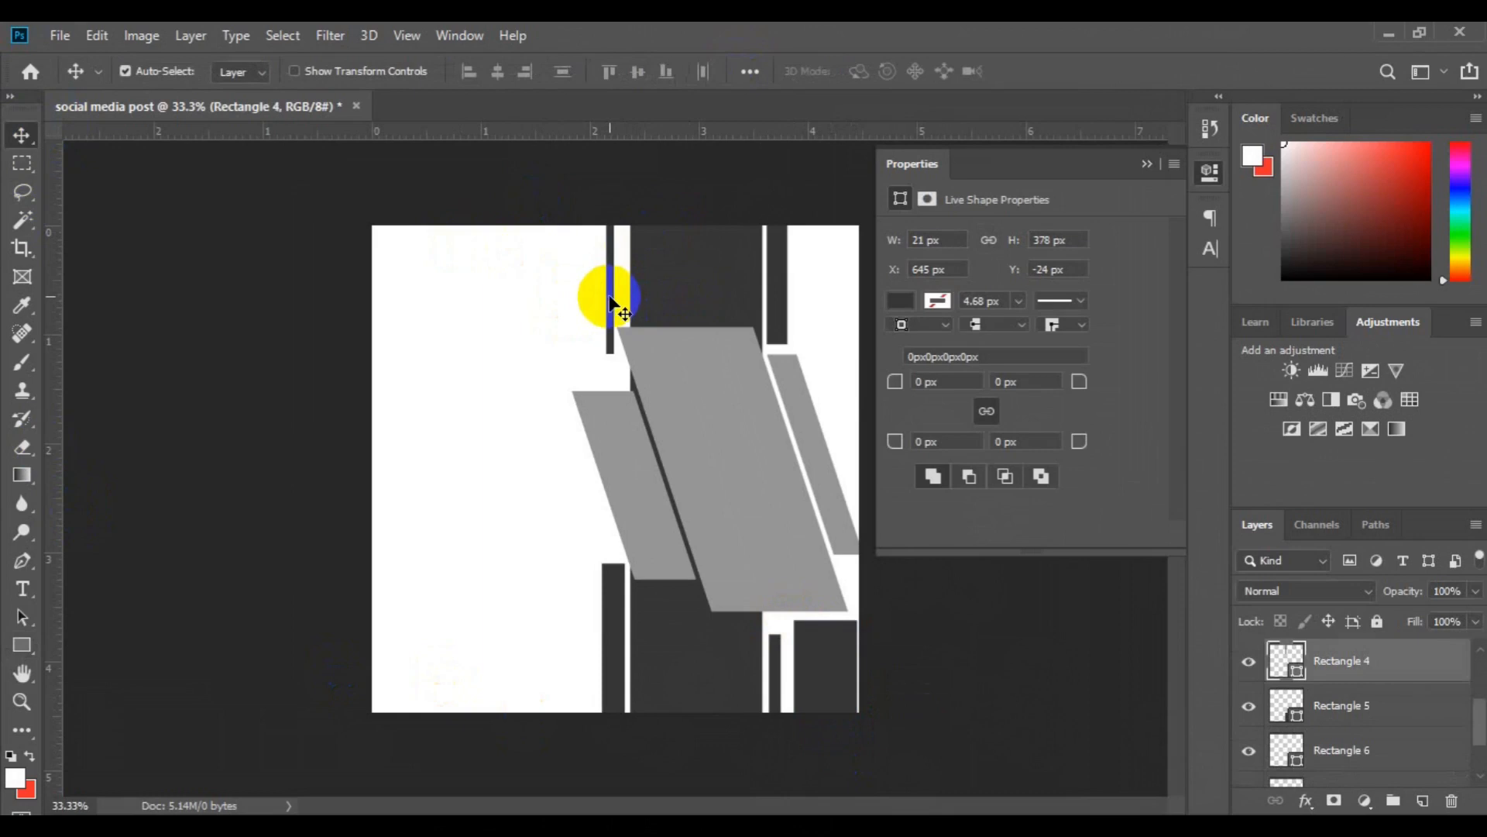
{"action": "left_click_drag", "start_coordinate": [610, 301], "coordinate": [623, 303]}
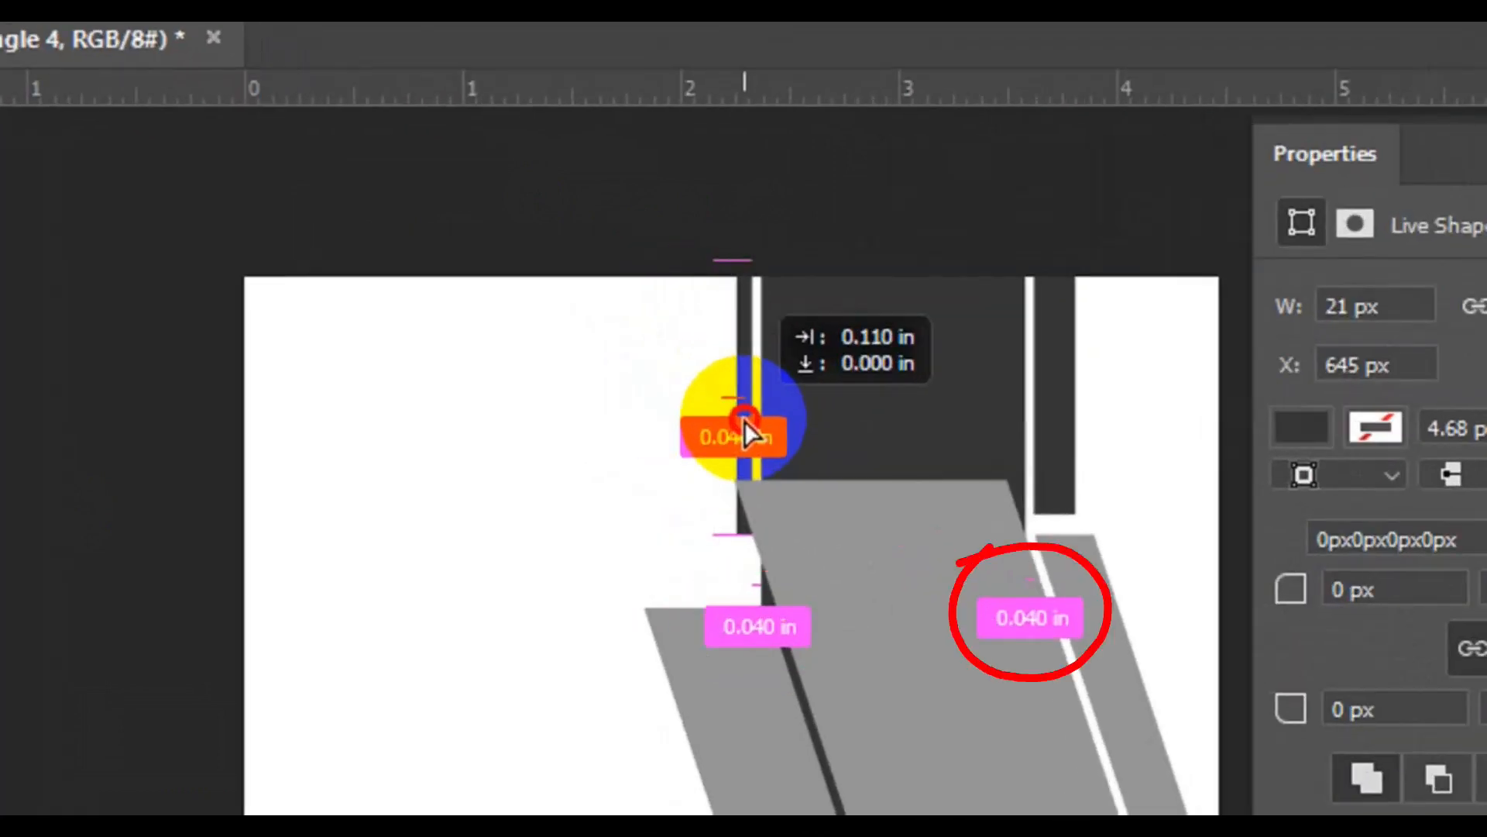
{"action": "left_click_drag", "start_coordinate": [745, 422], "coordinate": [745, 422]}
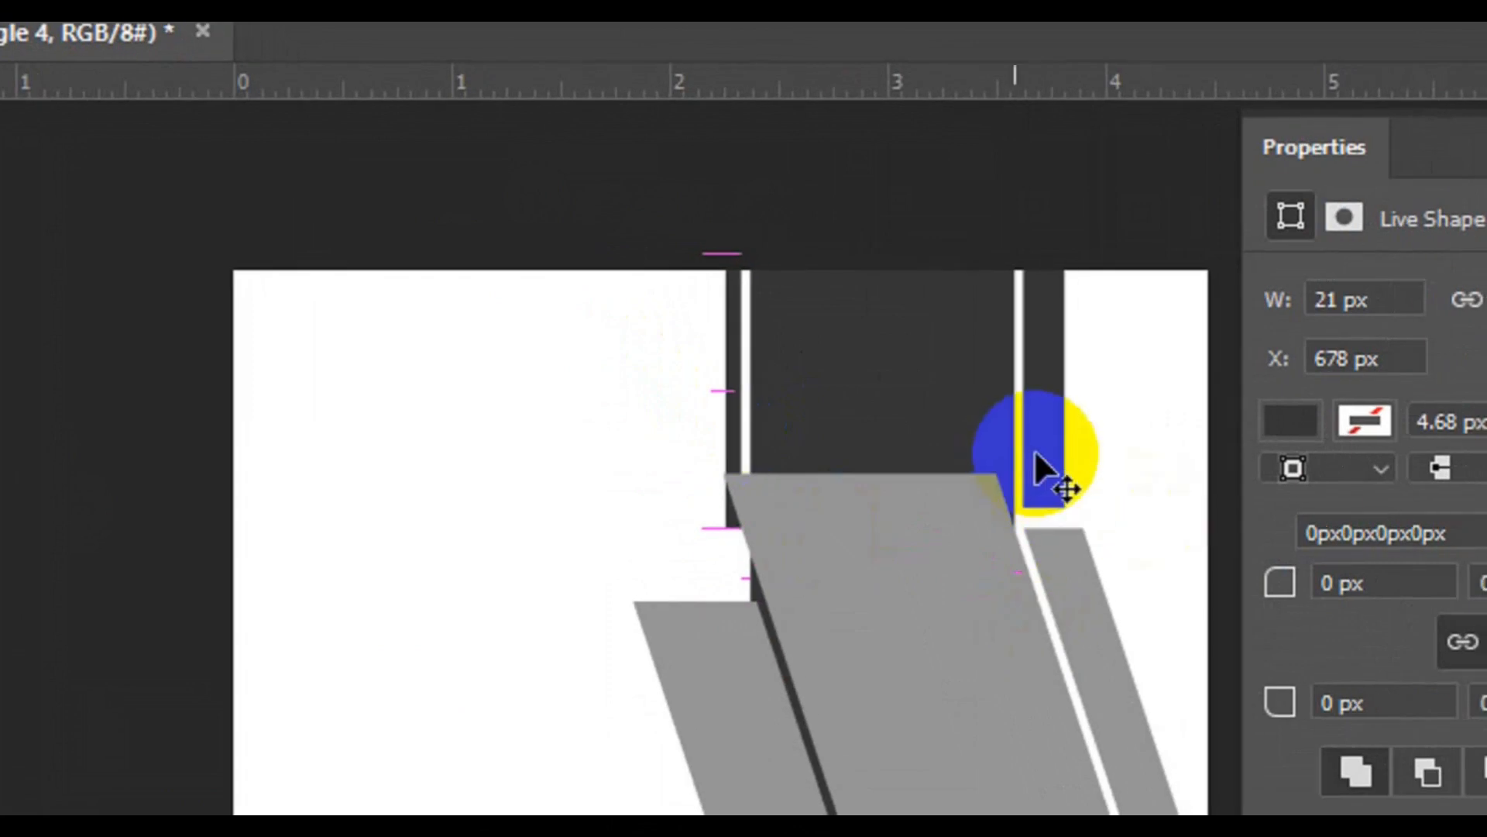
{"action": "left_click", "coordinate": [1036, 464]}
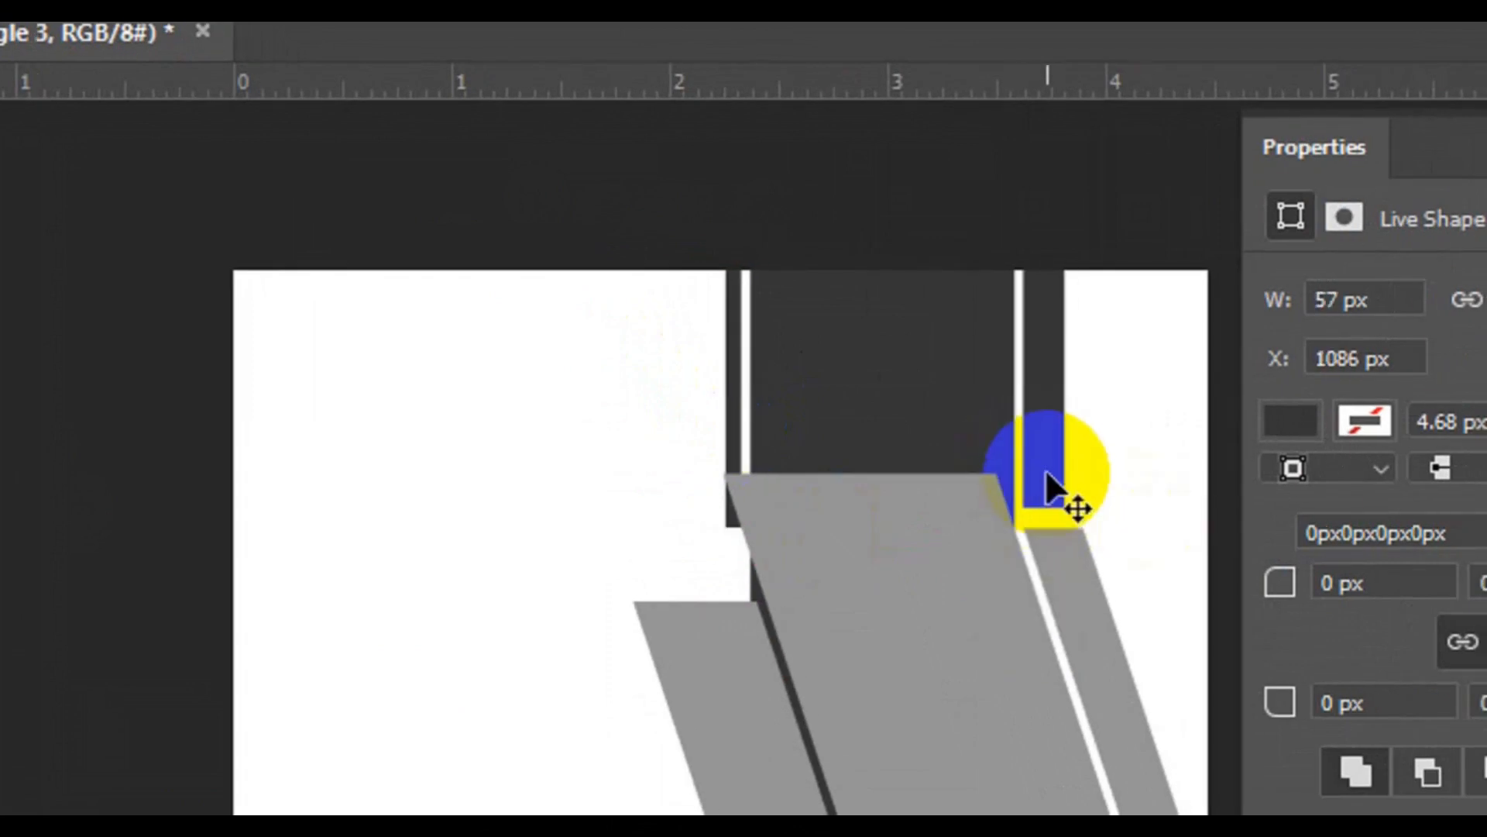
{"action": "left_click_drag", "start_coordinate": [1031, 476], "coordinate": [1046, 472]}
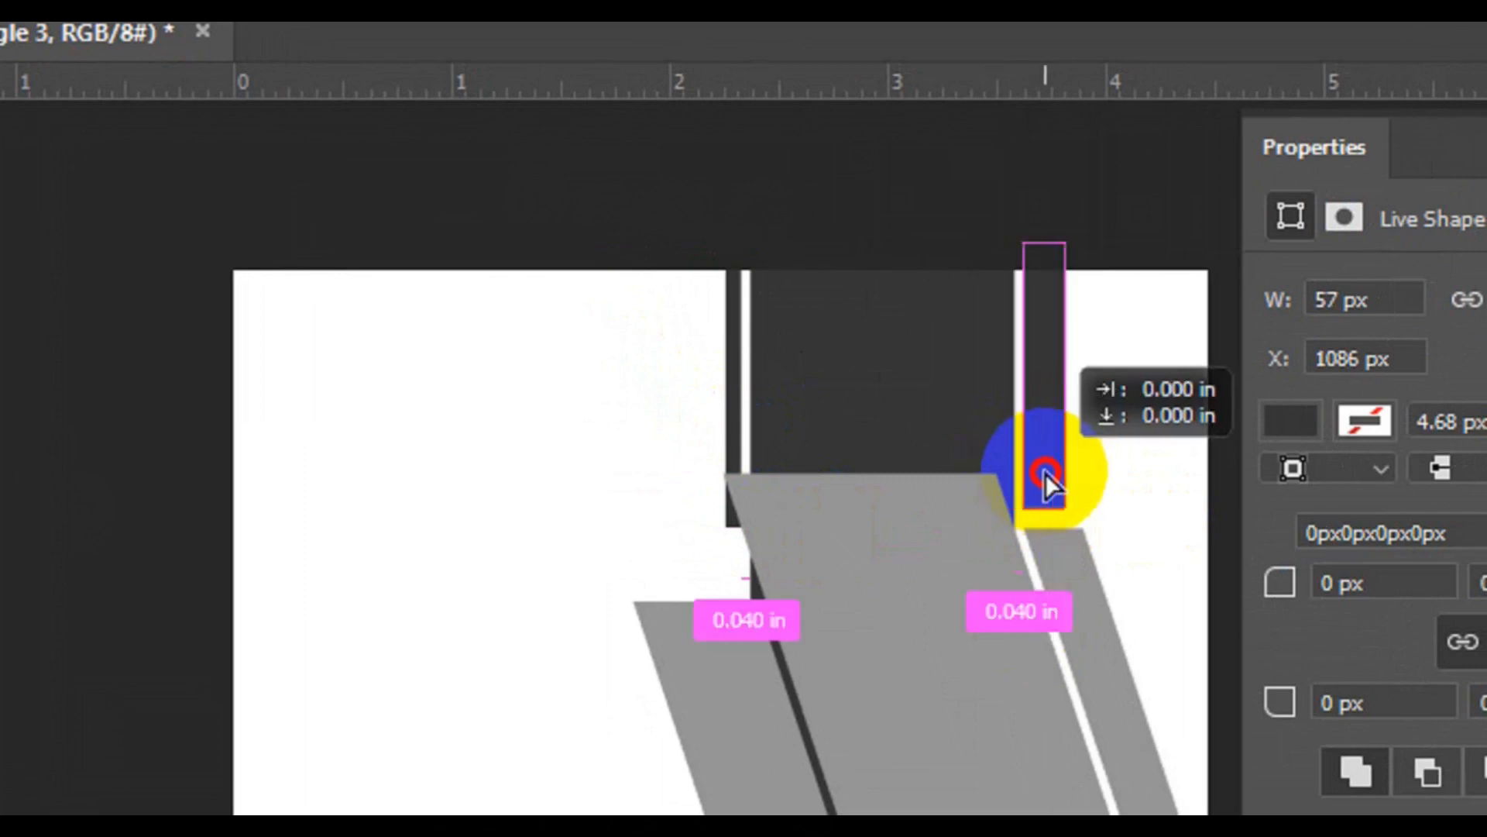
{"action": "left_click_drag", "start_coordinate": [1046, 472], "coordinate": [1042, 468]}
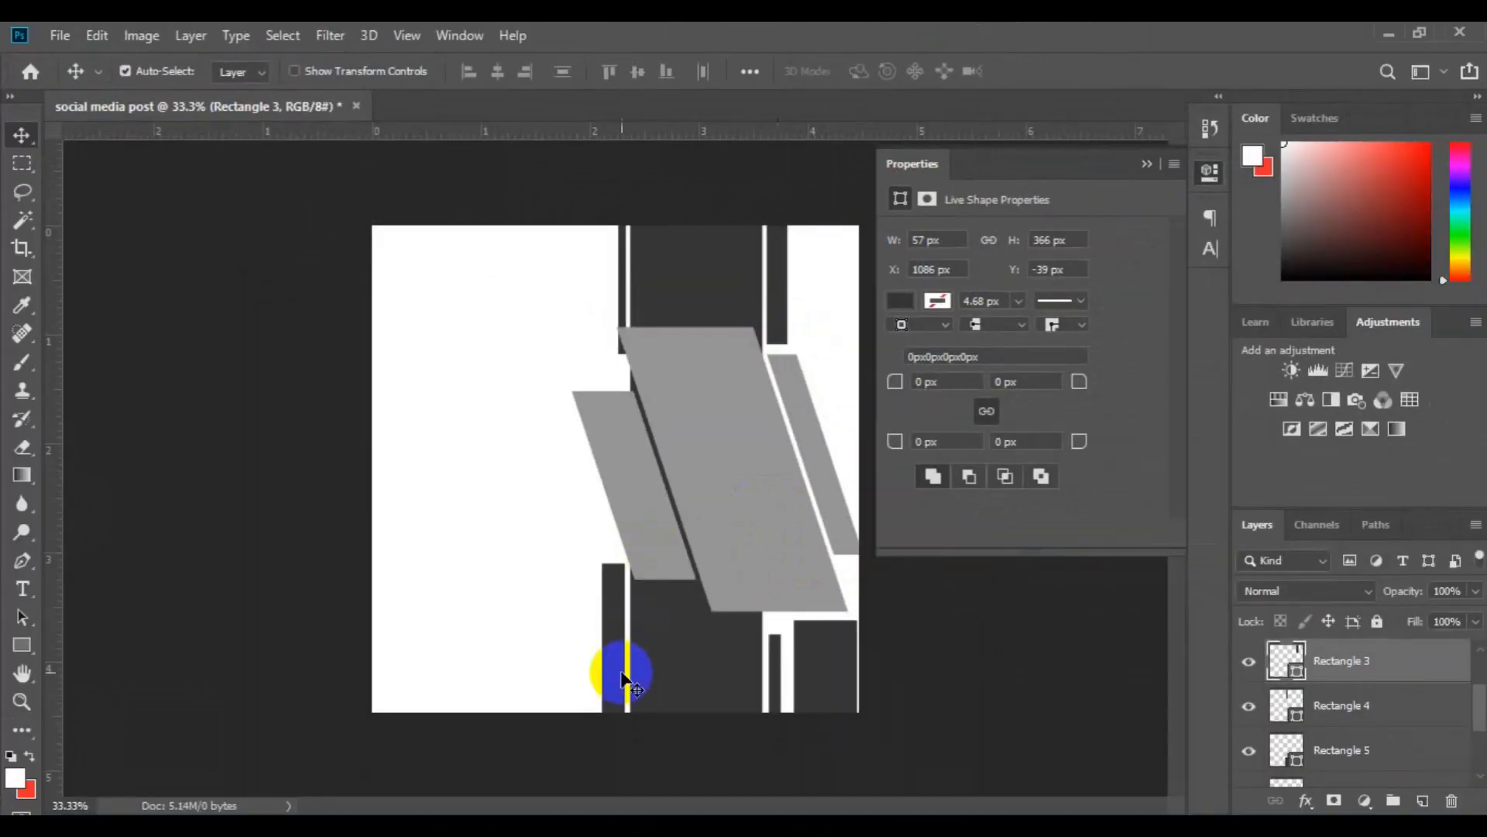
- Nudge the lower-left bar left to X 630 px, and move the narrow lower-right bar 0.020 in left, aligned with the upper-right bar's left edge
{"action": "left_click", "coordinate": [617, 703]}
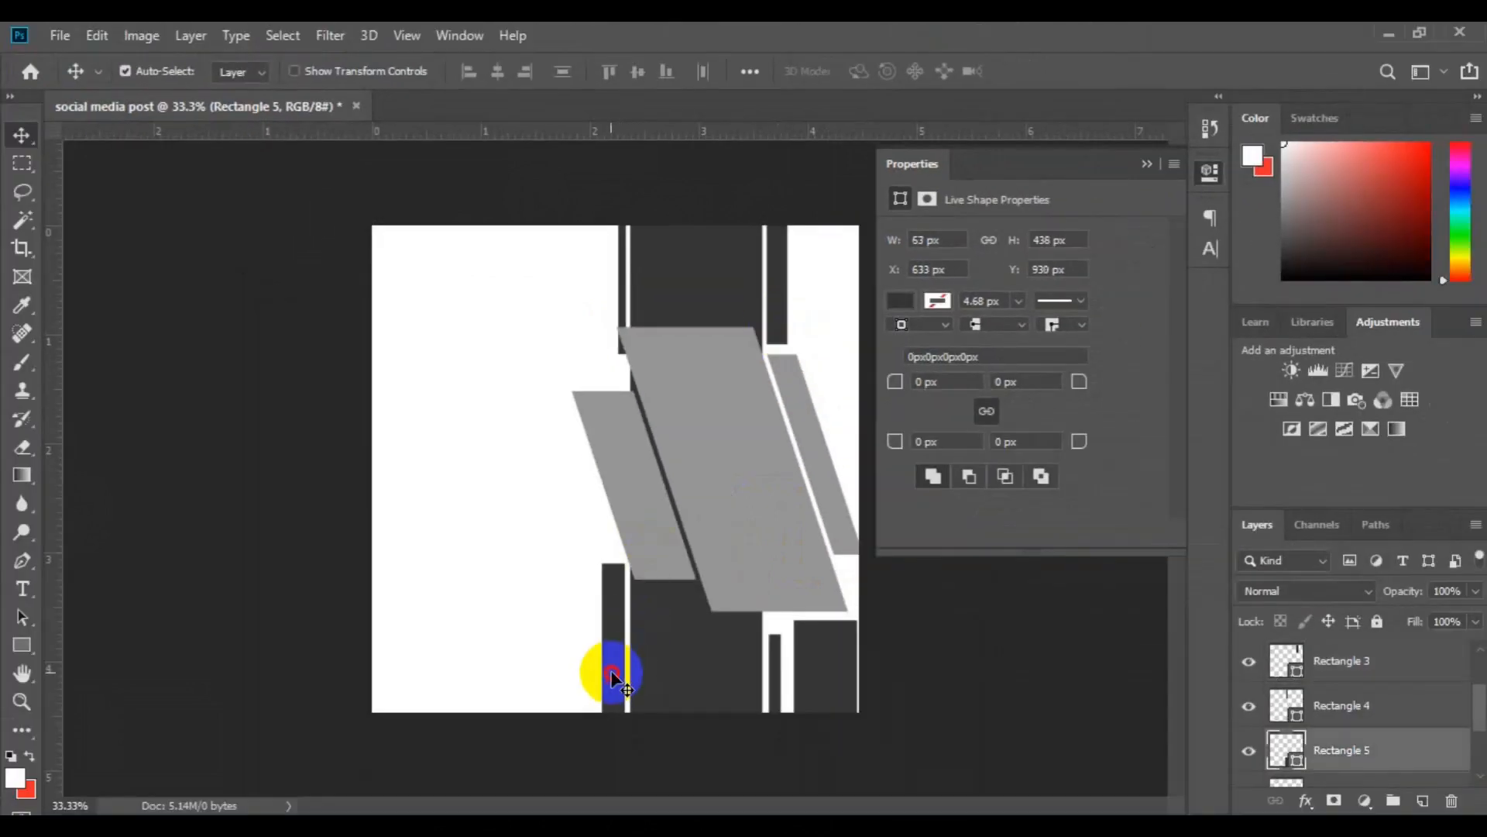
{"action": "left_click_drag", "start_coordinate": [612, 672], "coordinate": [610, 672]}
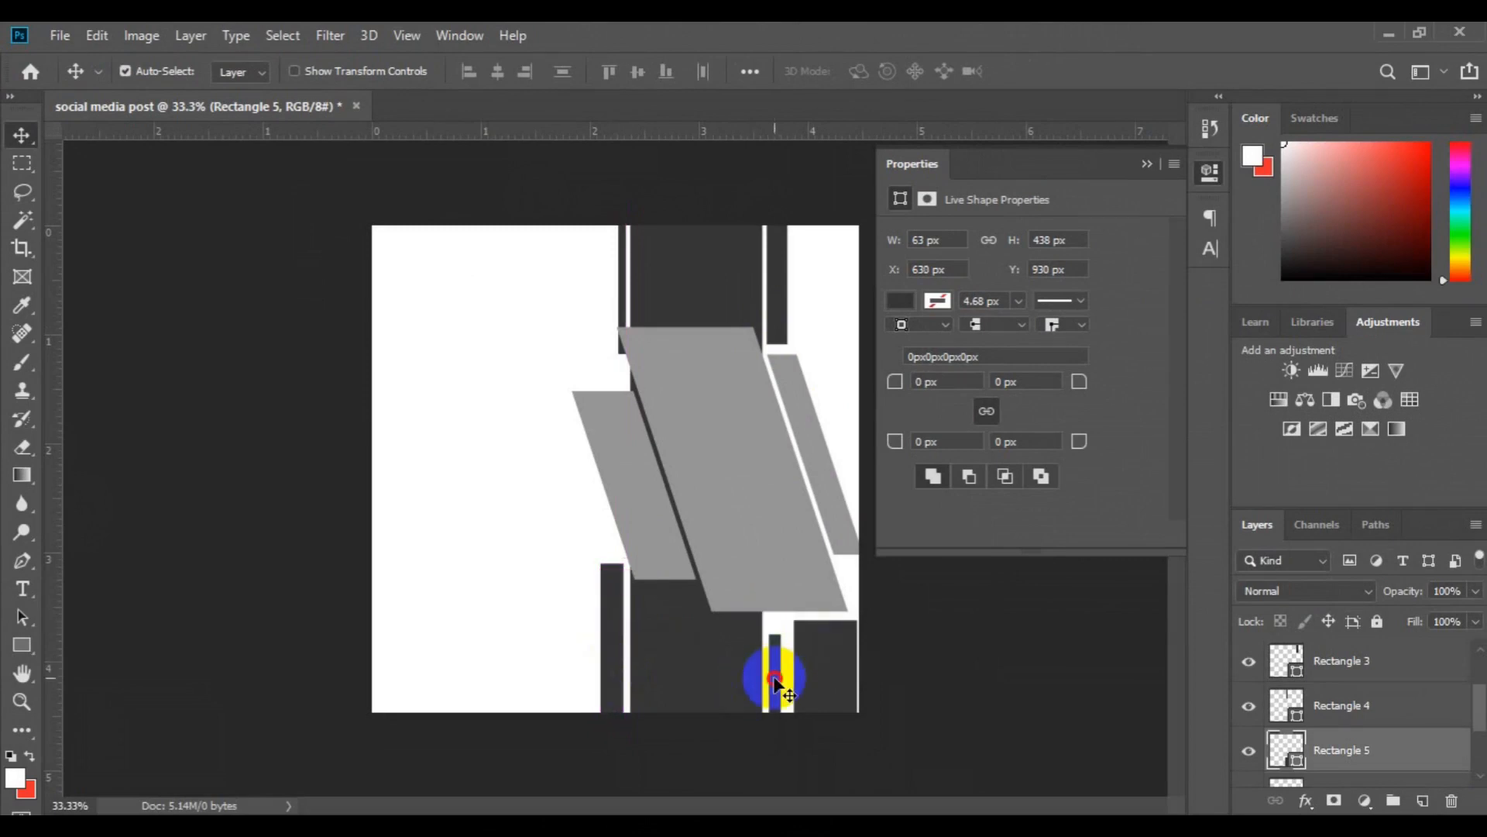
{"action": "left_click", "coordinate": [775, 680]}
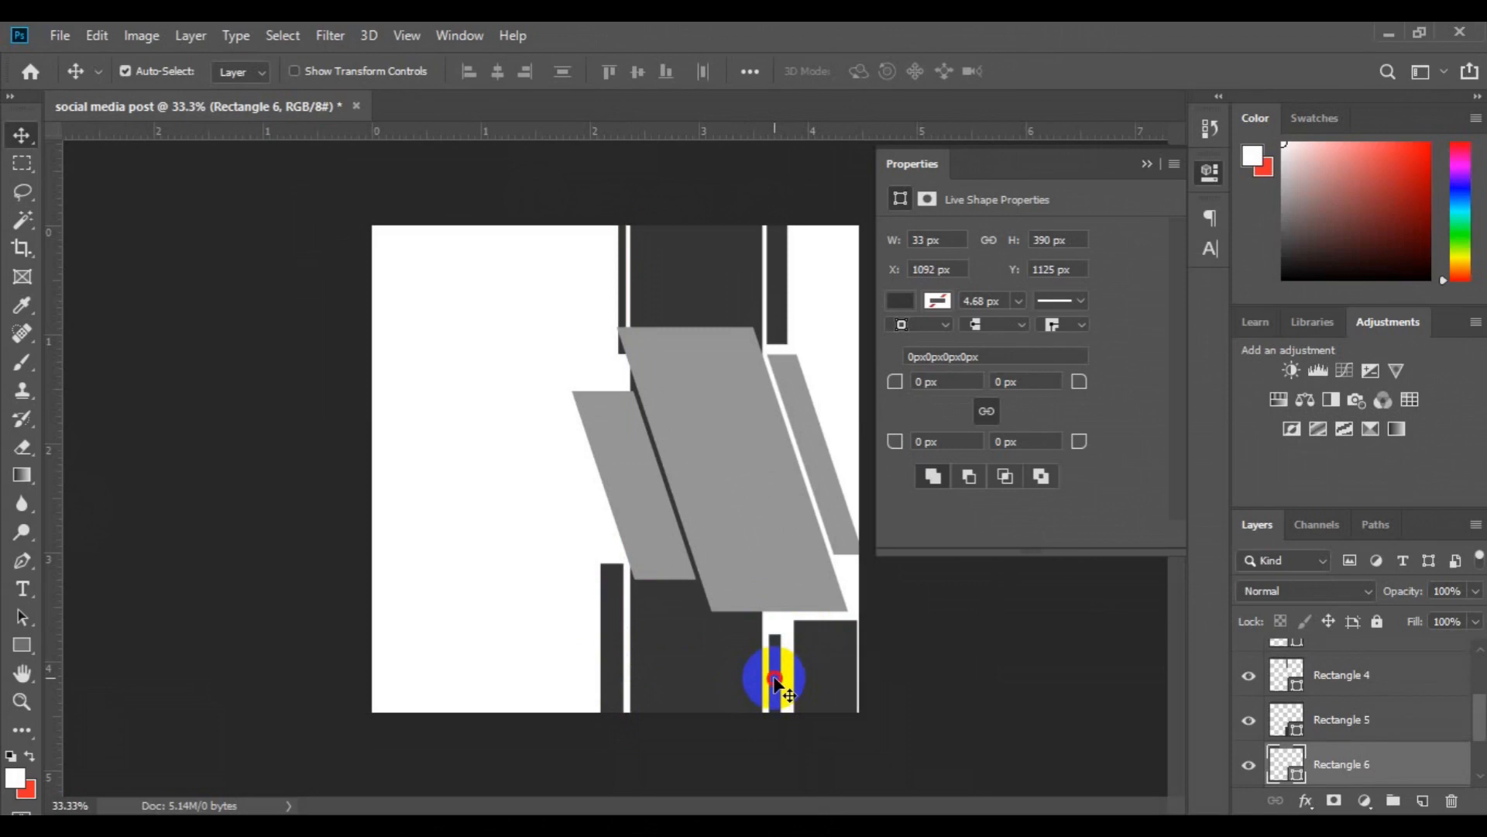
{"action": "left_click_drag", "start_coordinate": [774, 680], "coordinate": [772, 681]}
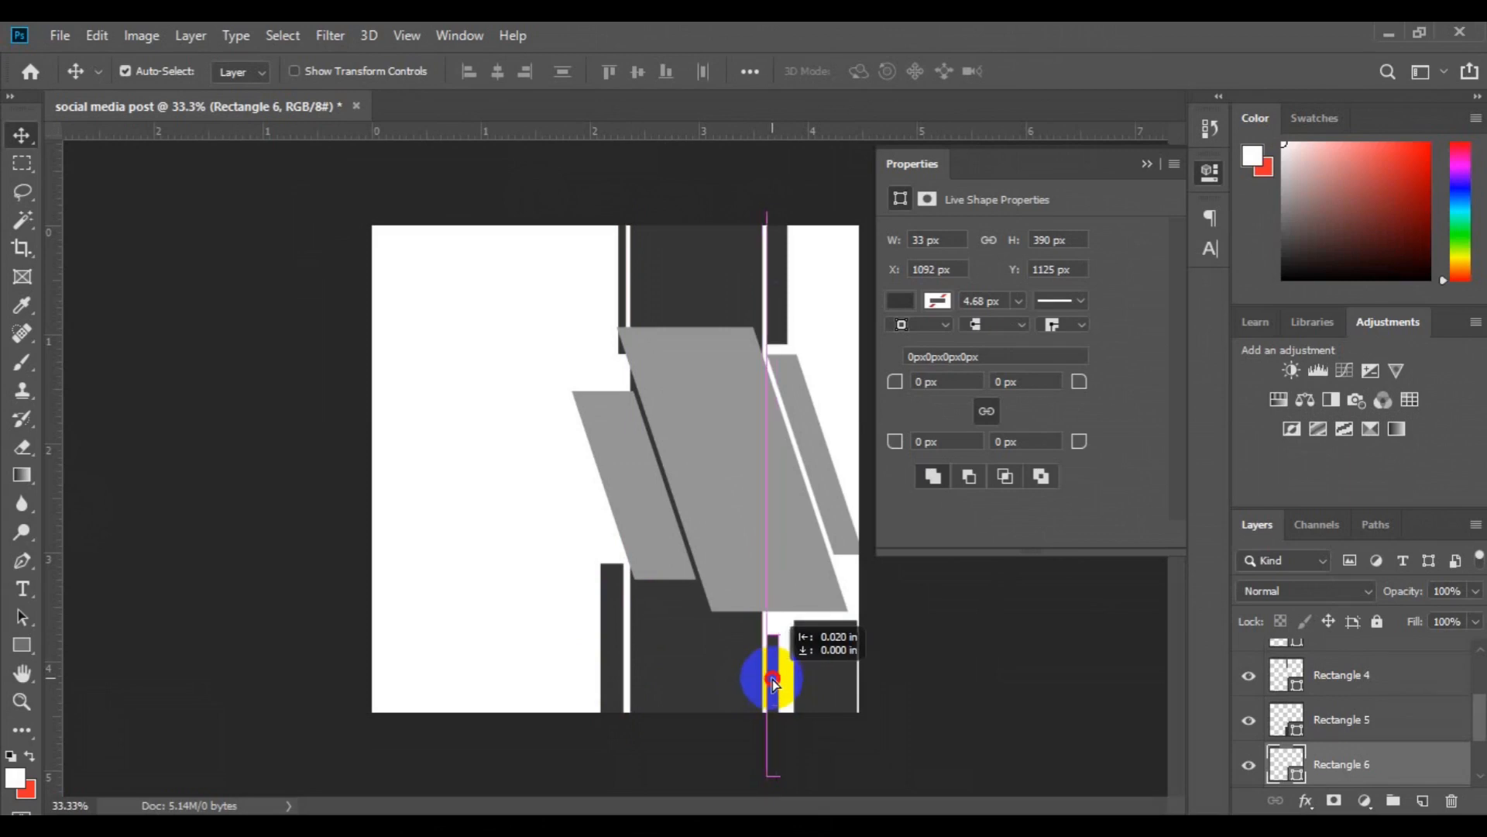
{"action": "left_click_drag", "start_coordinate": [772, 681], "coordinate": [770, 681]}
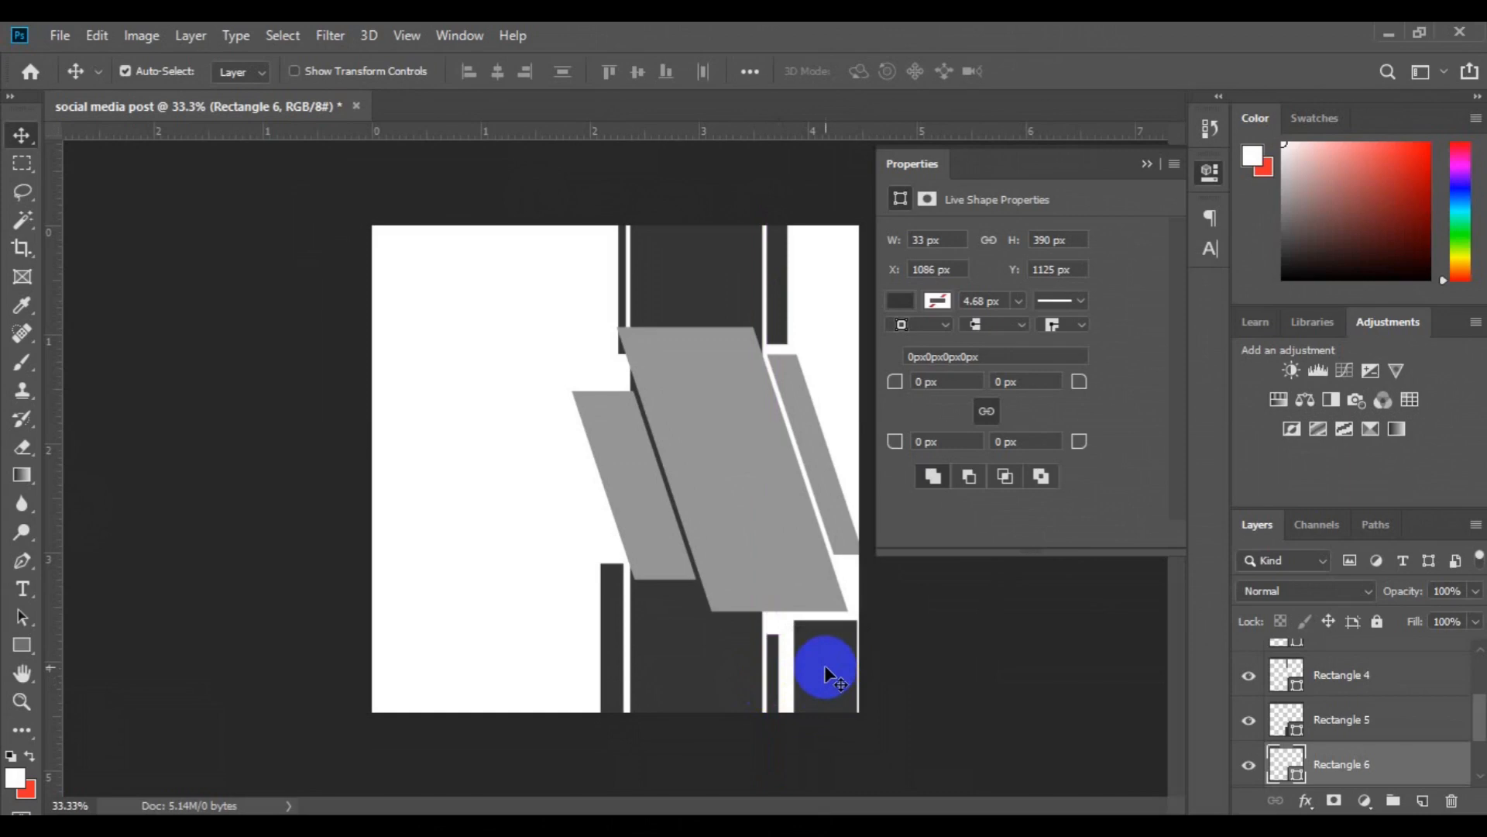
- Move the wide lower-right rectangle 0.100 in left, leaving a 0.040 in gap beside the narrow bar
{"action": "key", "text": "alt+bracketleft"}
{"action": "left_click_drag", "start_coordinate": [825, 664], "coordinate": [813, 667]}
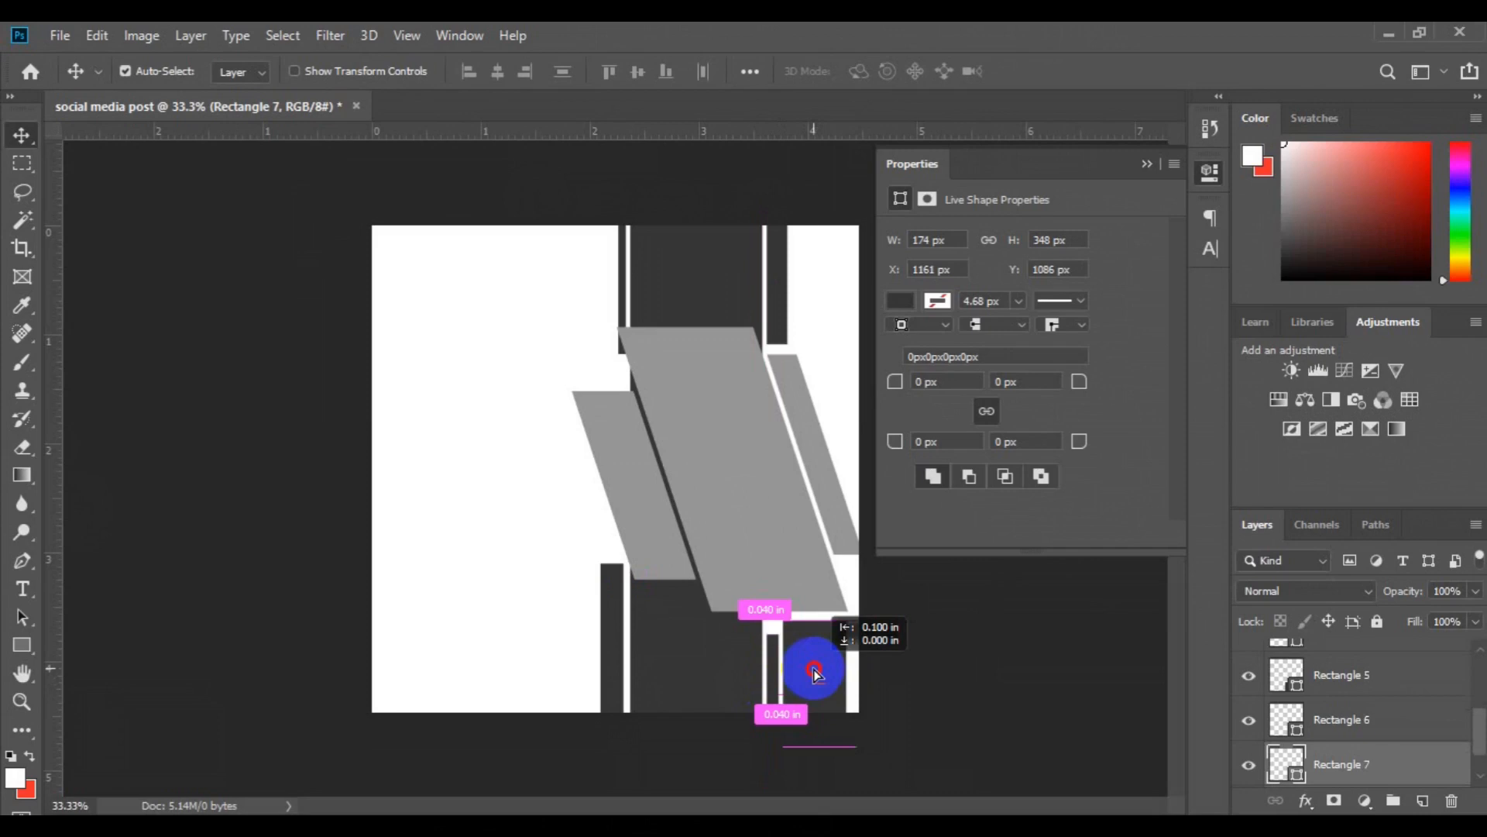
{"action": "left_click_drag", "start_coordinate": [813, 670], "coordinate": [813, 669]}
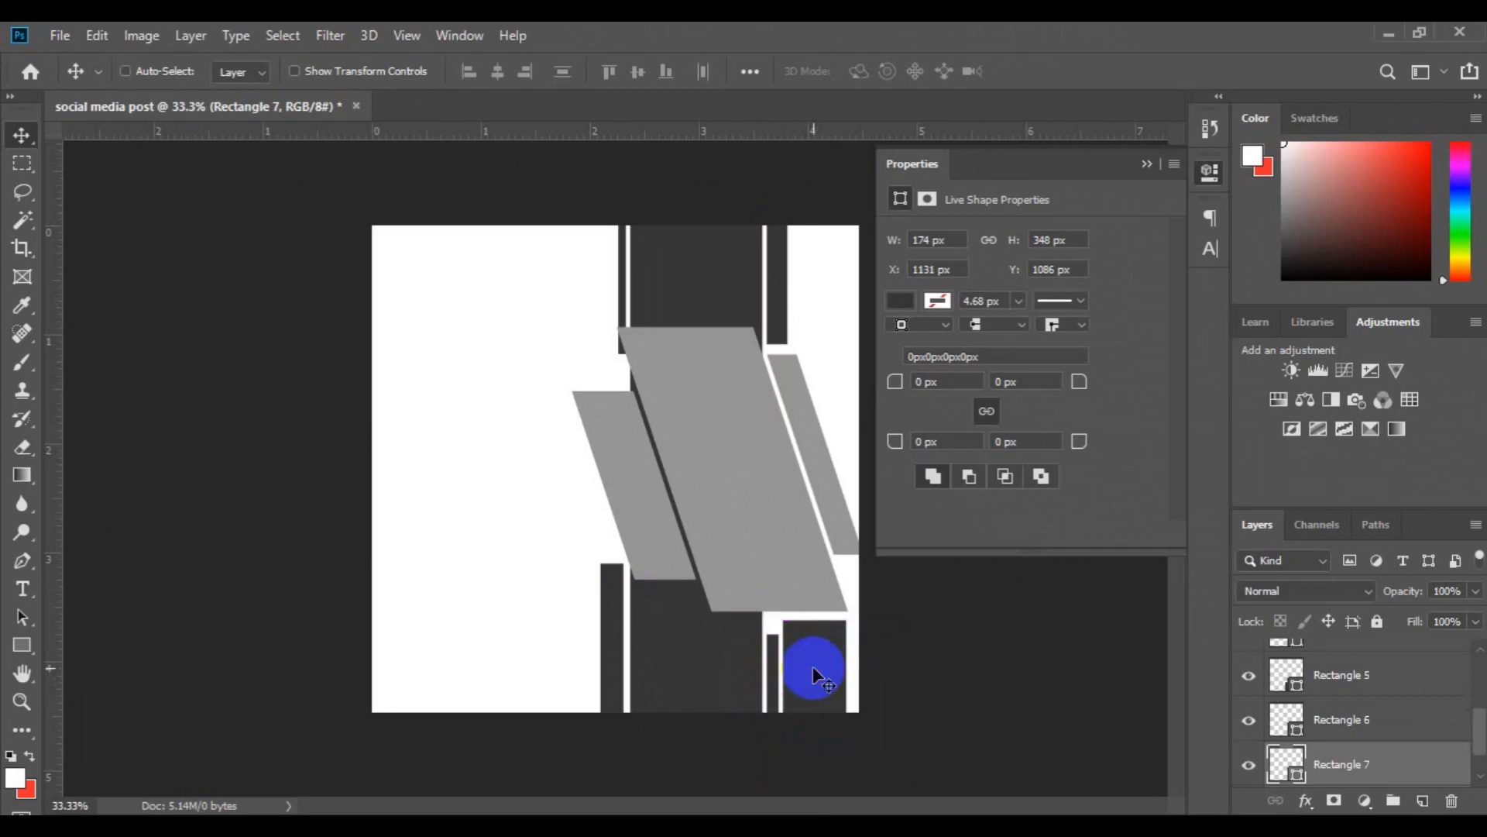
{"action": "left_click_drag", "start_coordinate": [814, 669], "coordinate": [775, 680]}
- Free Transform the narrow lower-right bar, stretching its upper end behind the slanted shape to a height of about 516 px
{"action": "left_click", "coordinate": [776, 681]}
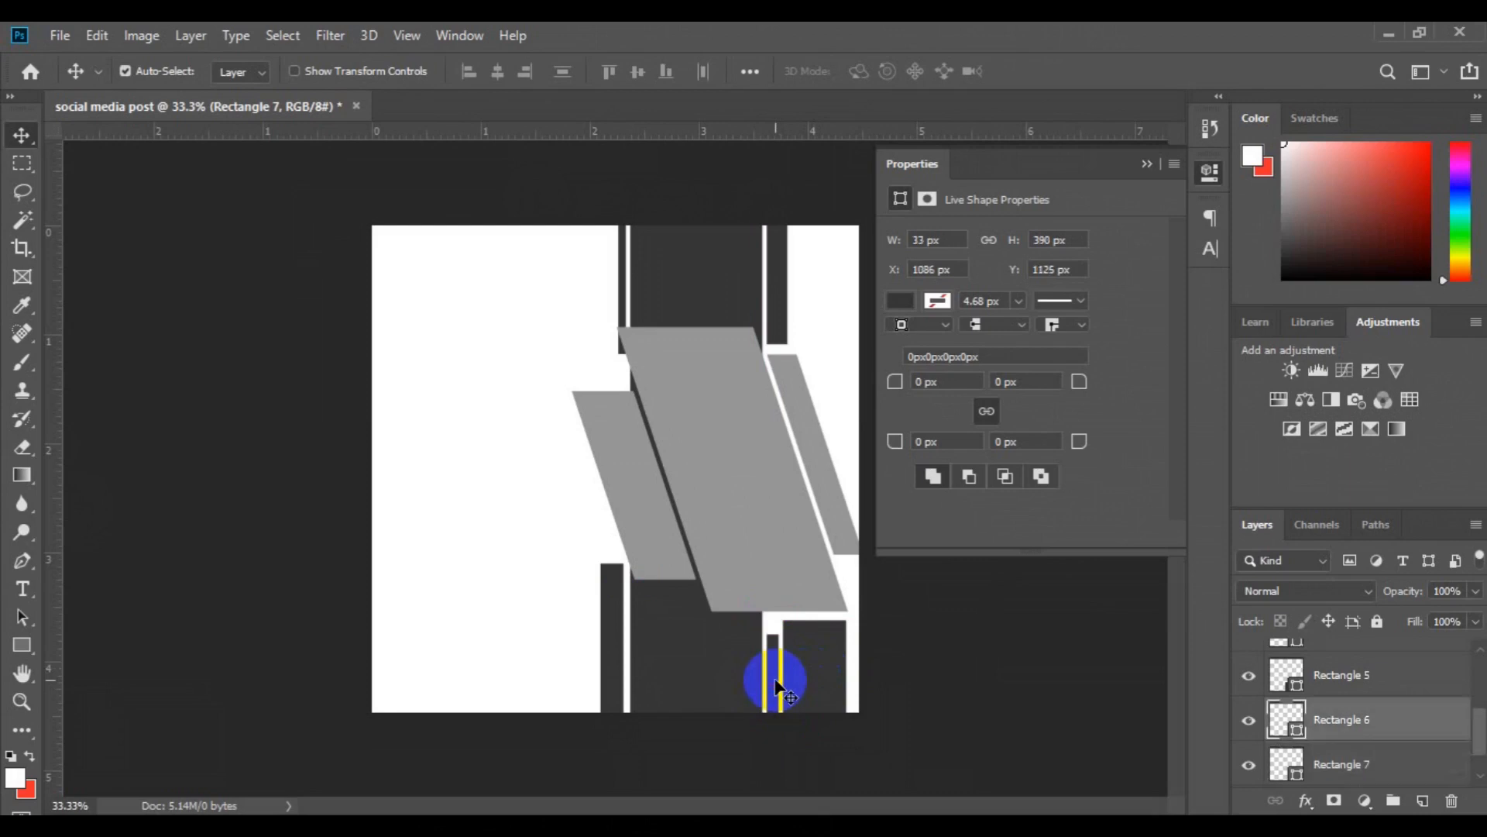
{"action": "left_click", "coordinate": [99, 45]}
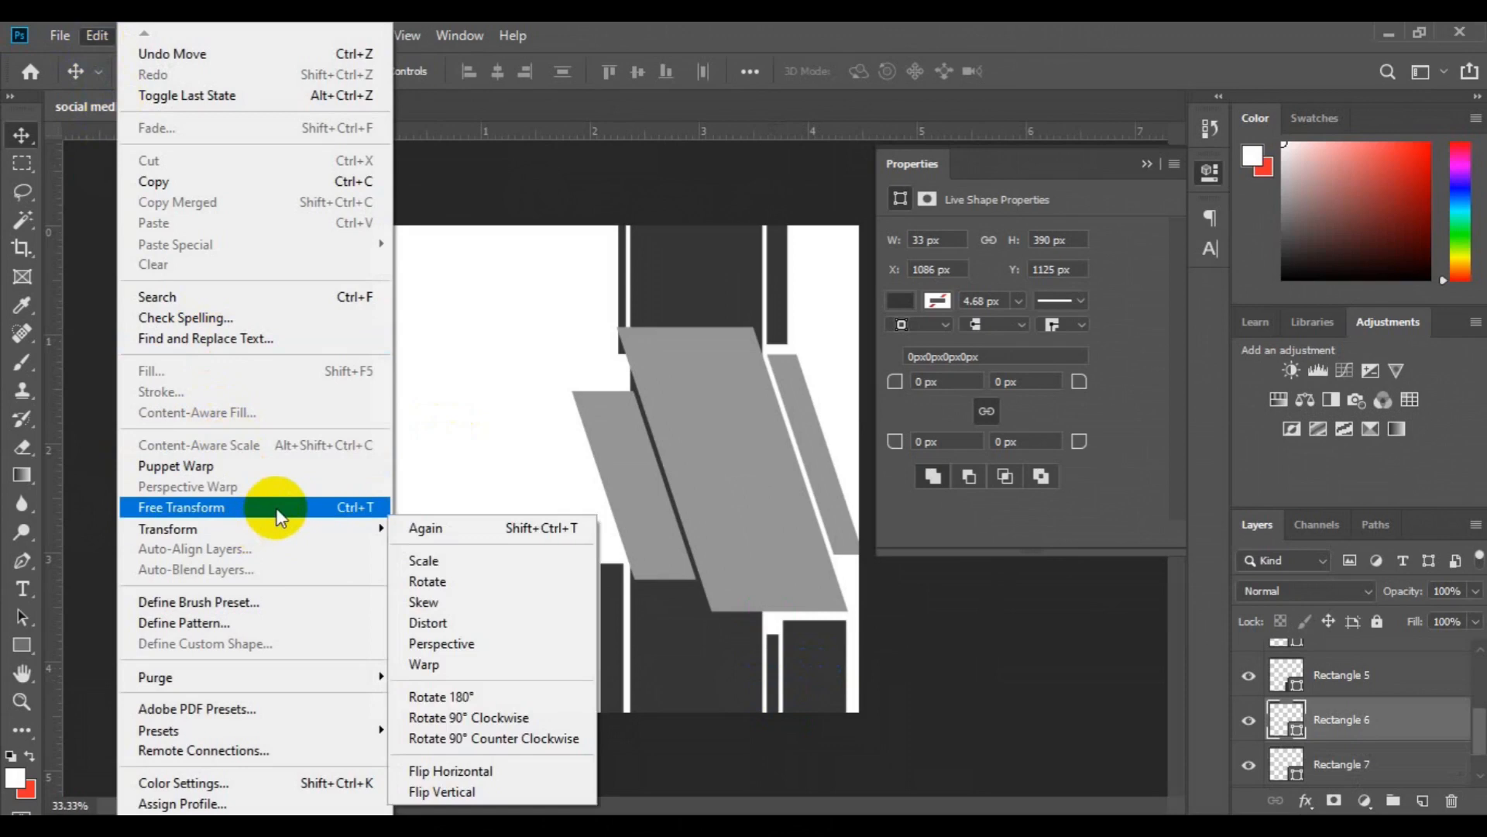
{"action": "left_click", "coordinate": [272, 507]}
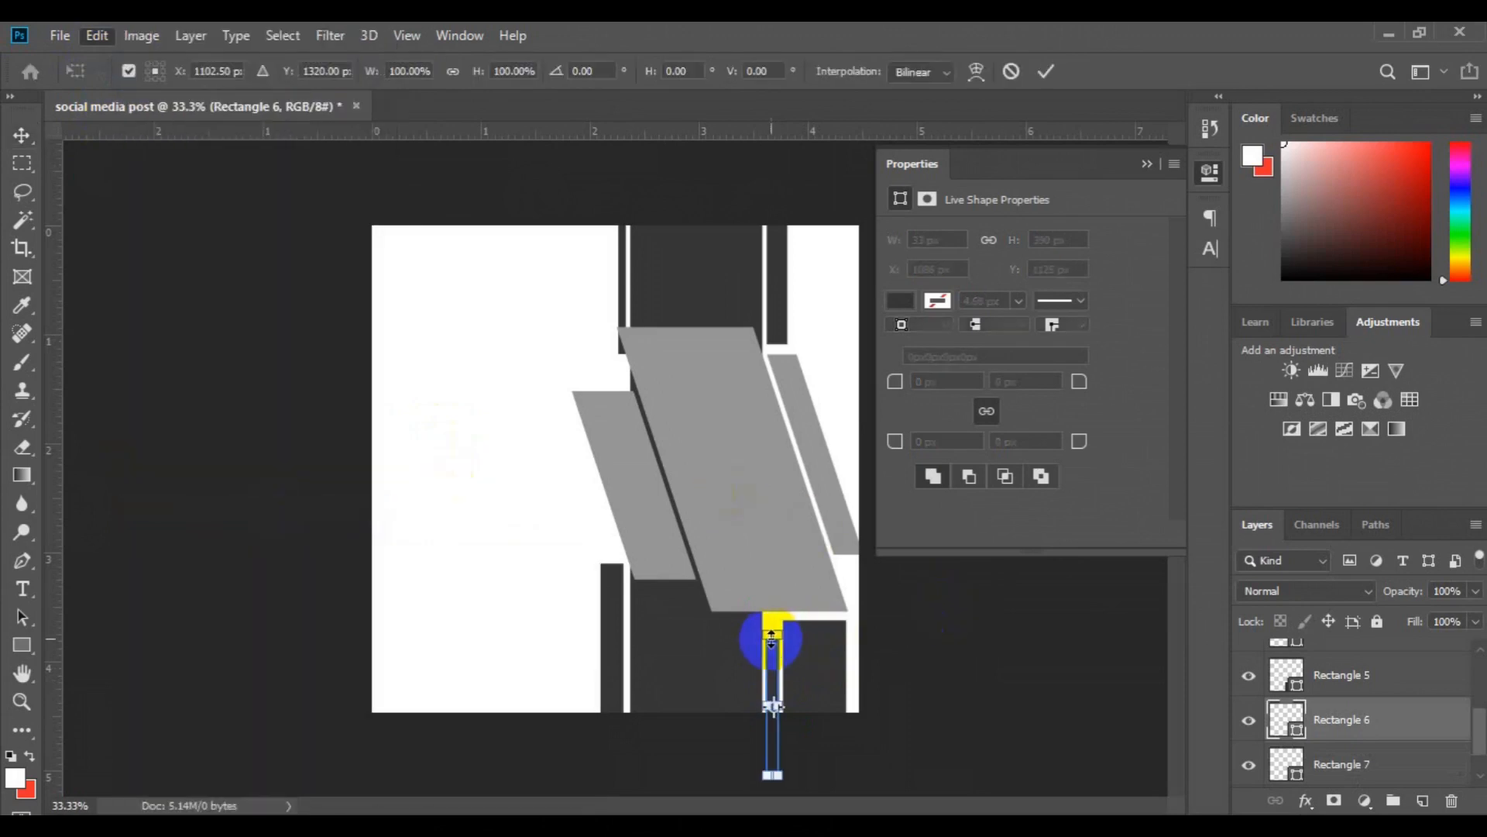
{"action": "left_click_drag", "start_coordinate": [770, 639], "coordinate": [771, 592]}
{"action": "key", "text": "Return"}
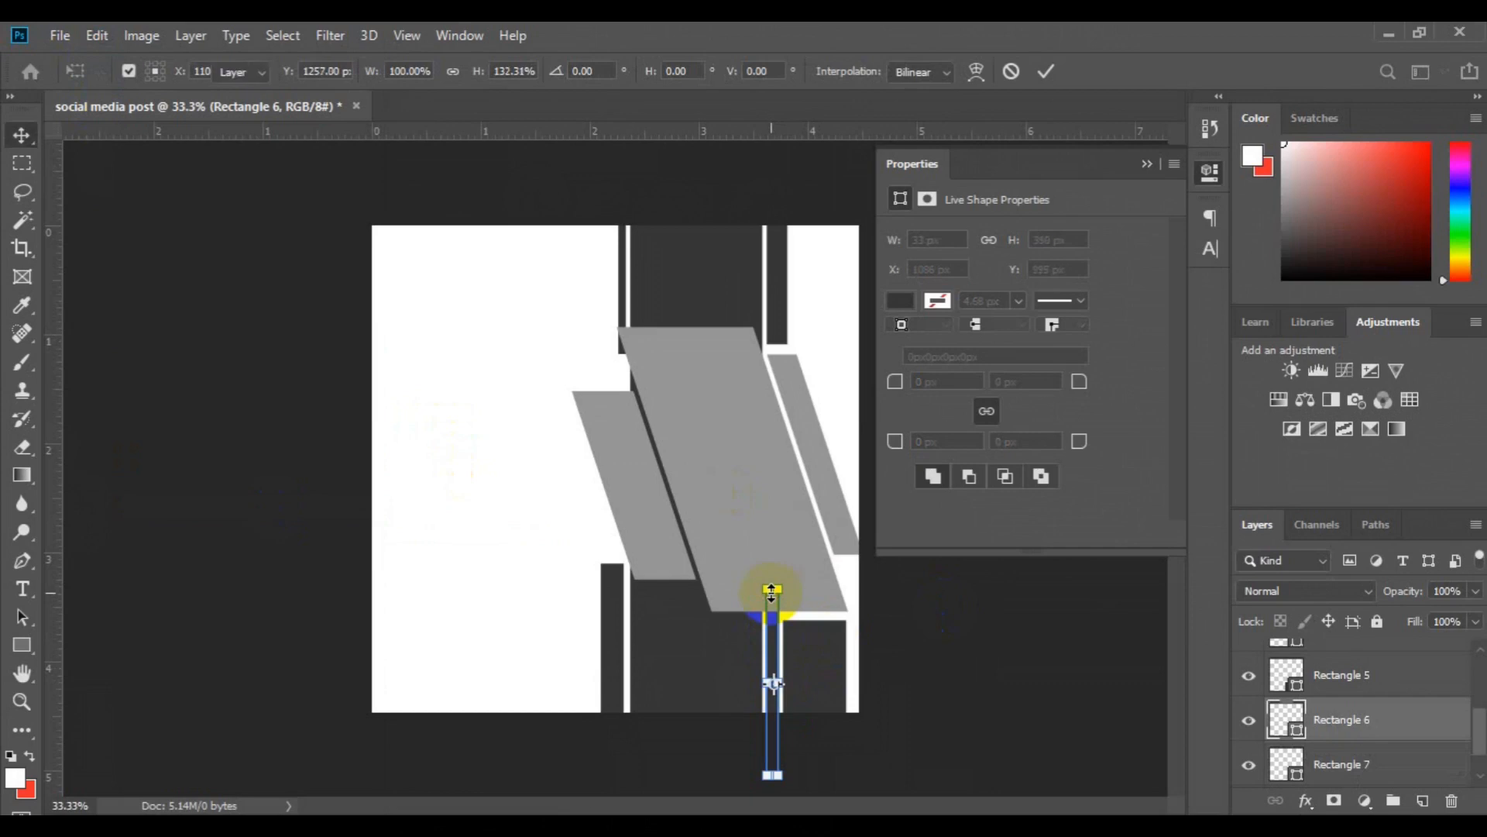
- Free Transform the lower-left bar, stretching its upper end behind the slanted shape to a height of about 501 px
{"action": "left_click", "coordinate": [611, 622]}
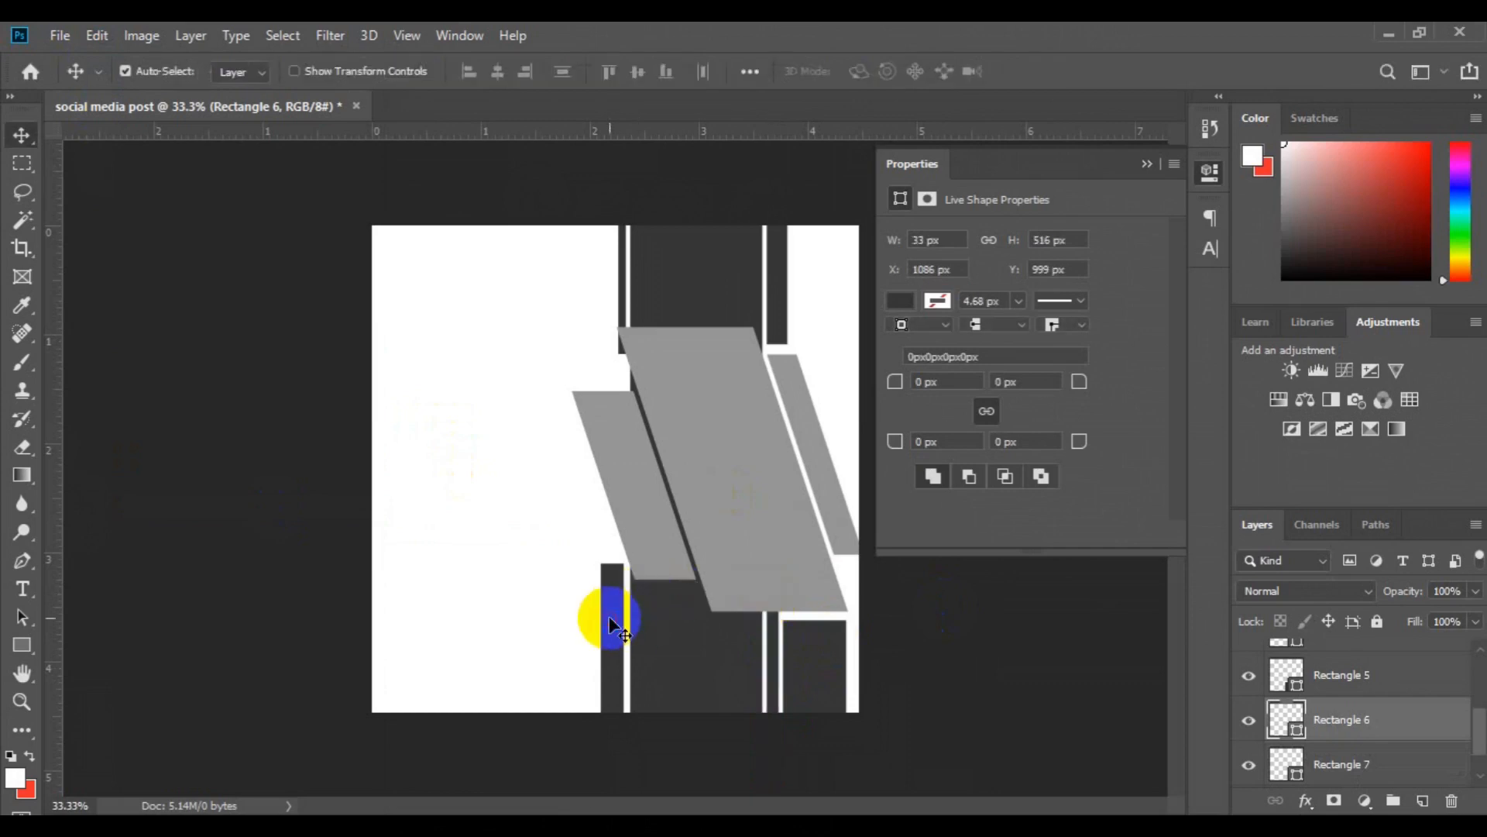
{"action": "left_click", "coordinate": [97, 35]}
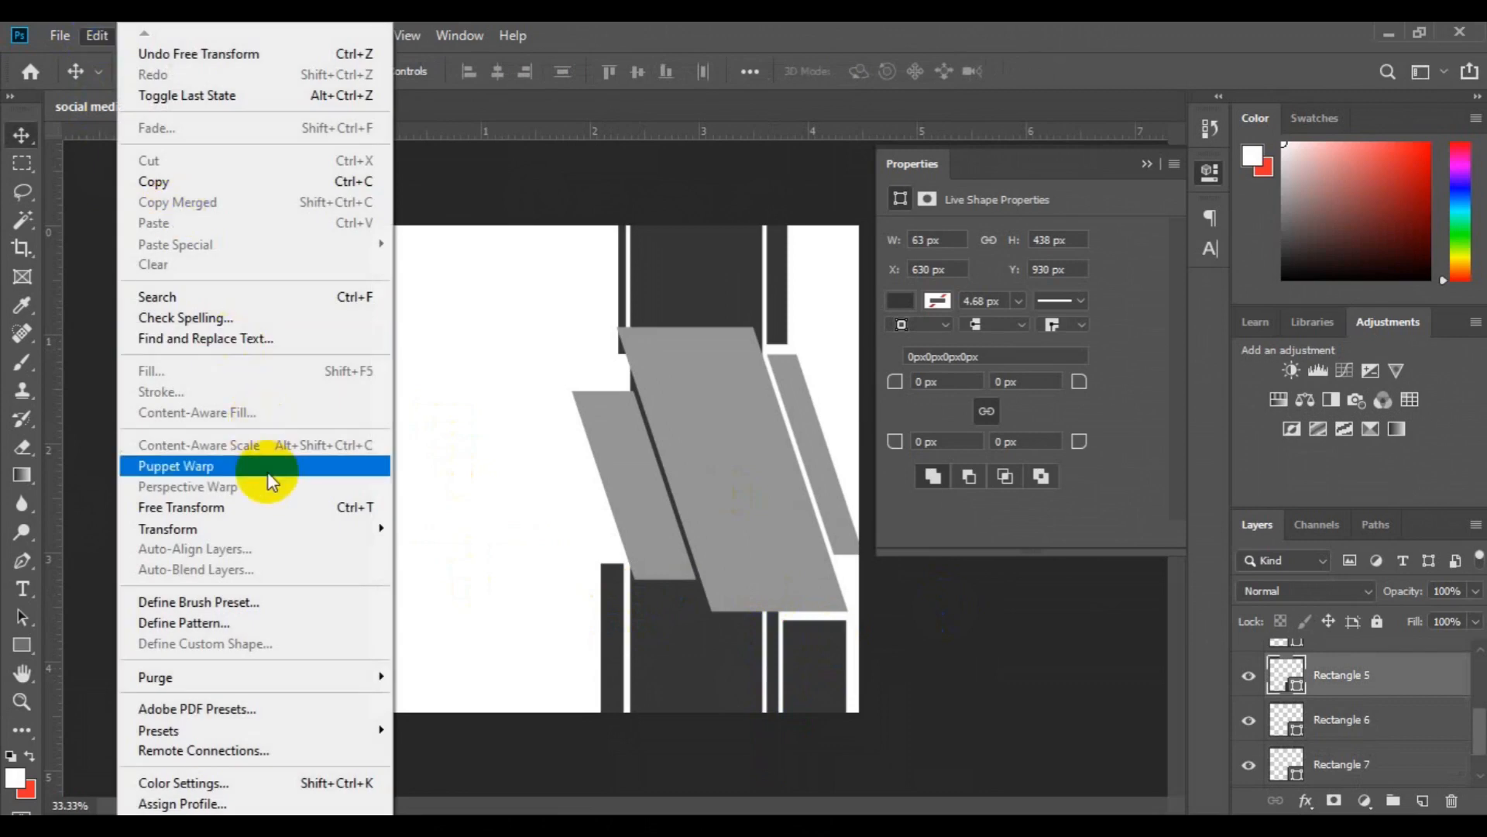
{"action": "left_click", "coordinate": [271, 516]}
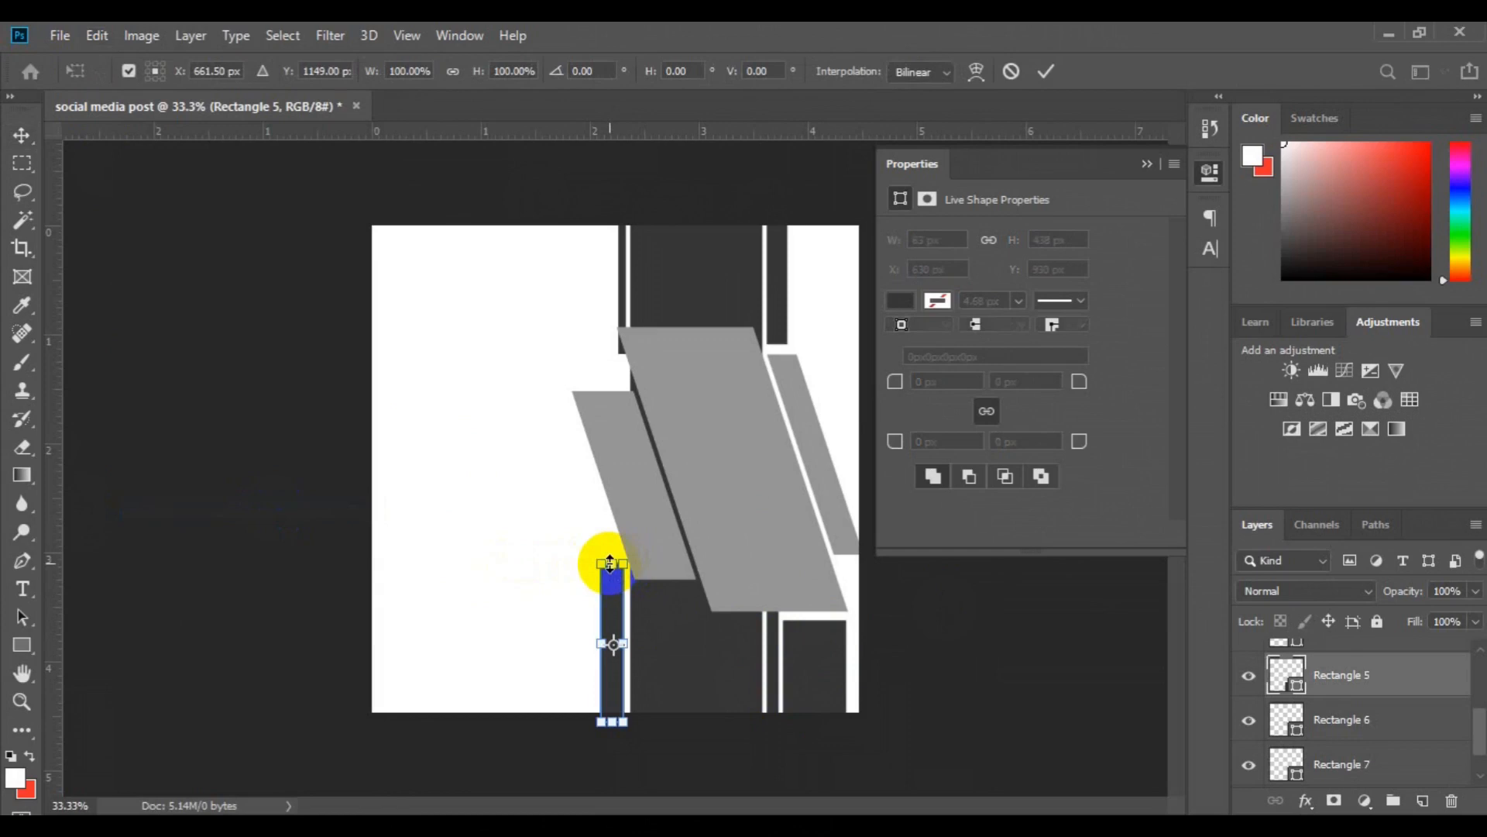
{"action": "left_click_drag", "start_coordinate": [609, 563], "coordinate": [606, 540]}
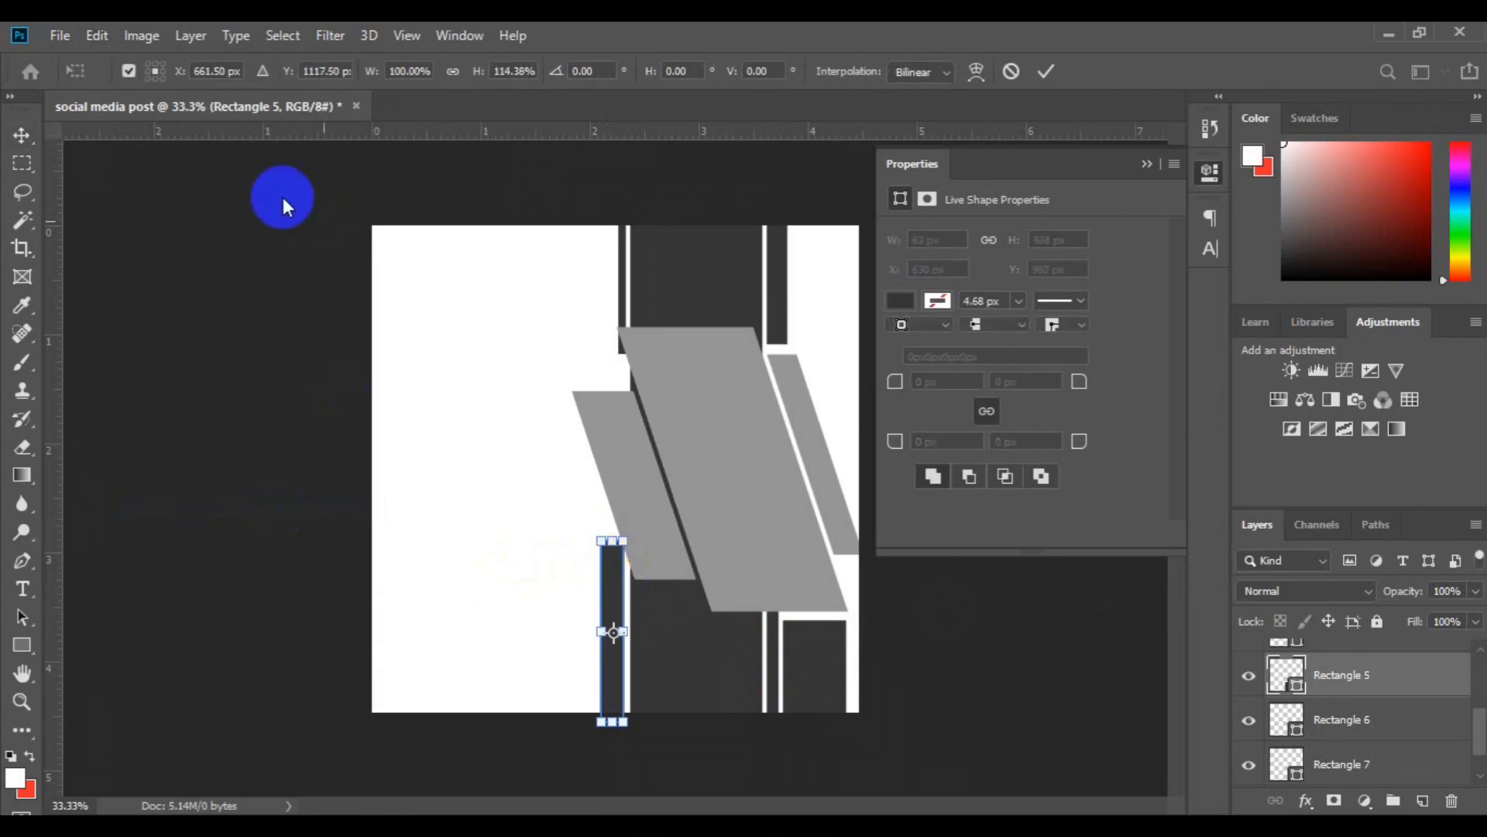
{"action": "left_click", "coordinate": [1044, 72]}
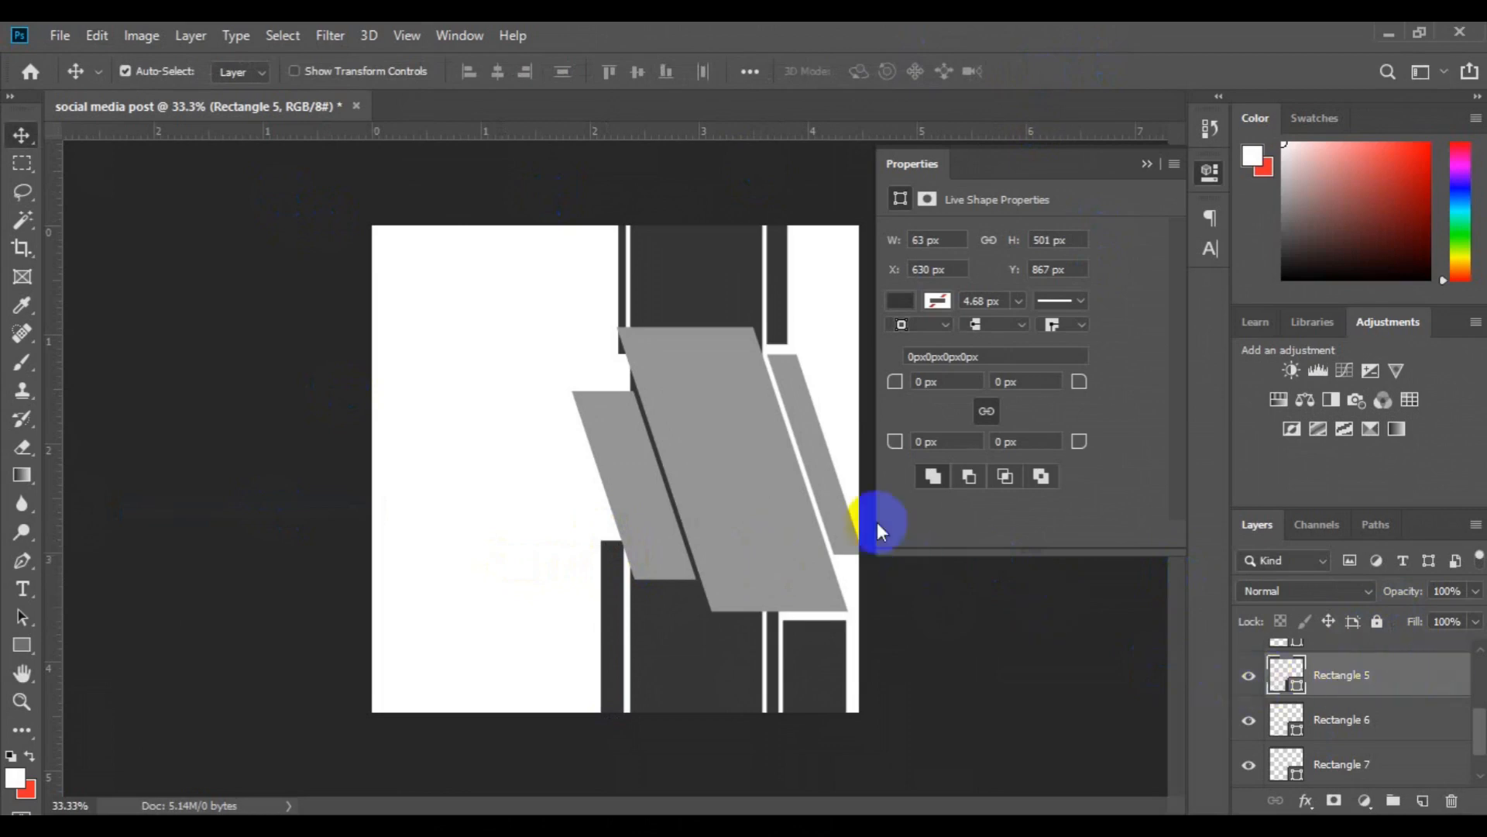
- Select layers Rectangle 2 through Rectangle 7 and skew them together horizontally by about -11.6° with Free Transform
{"action": "left_click", "coordinate": [750, 512]}
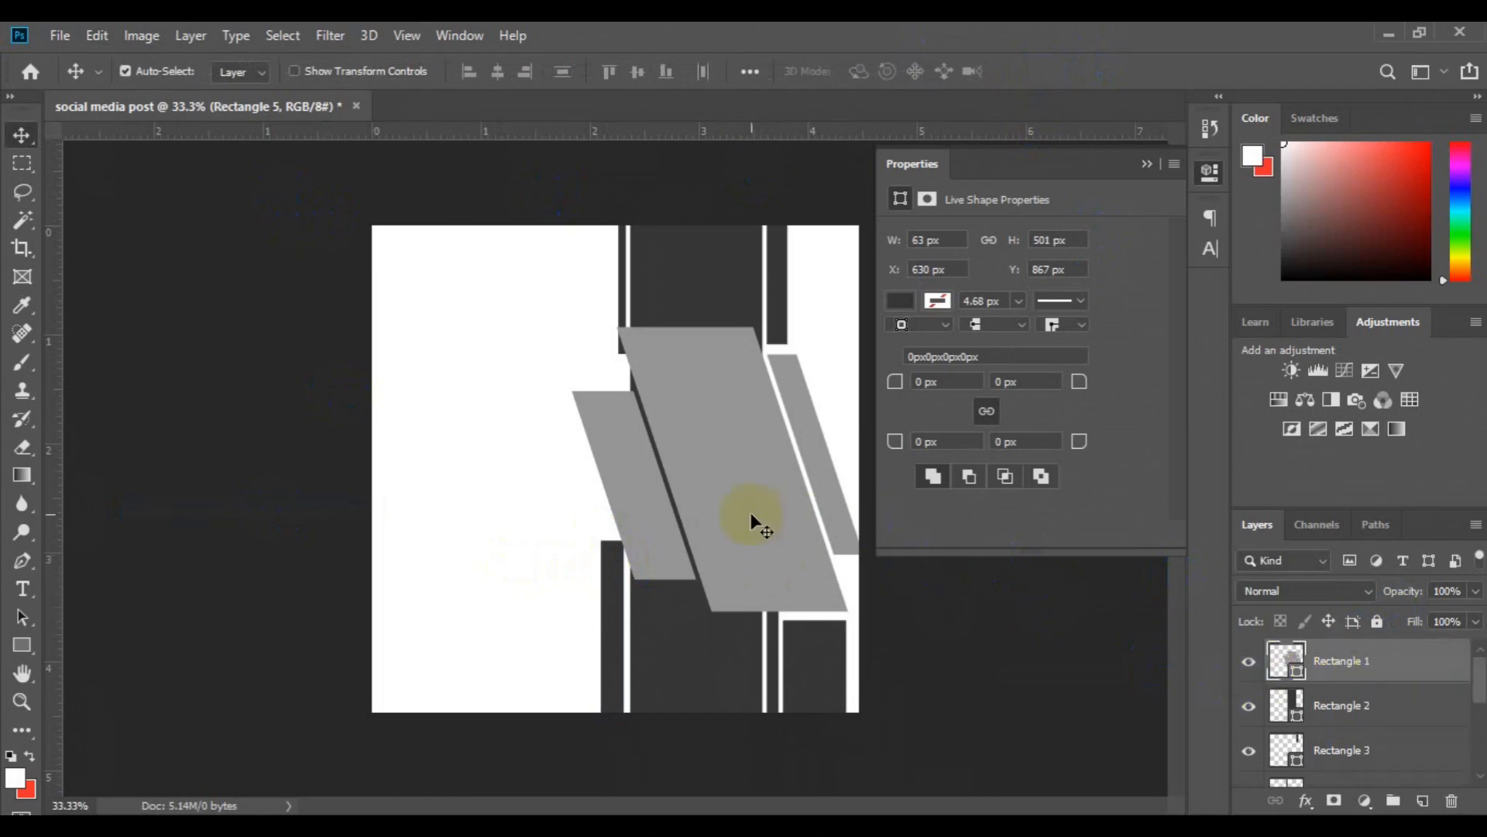
{"action": "left_click", "coordinate": [1327, 707]}
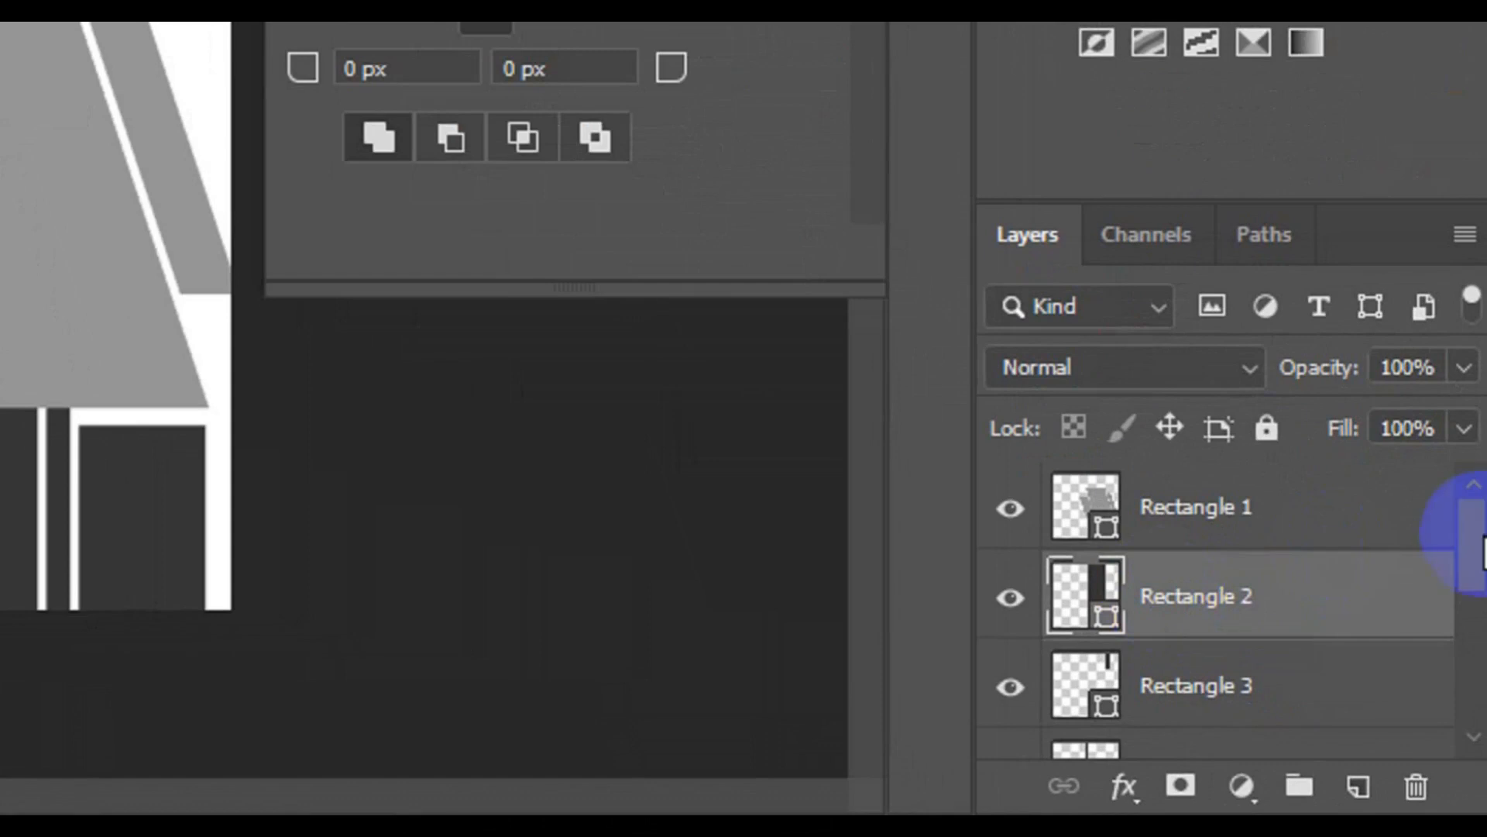
{"action": "left_click_drag", "start_coordinate": [1475, 535], "coordinate": [1476, 674]}
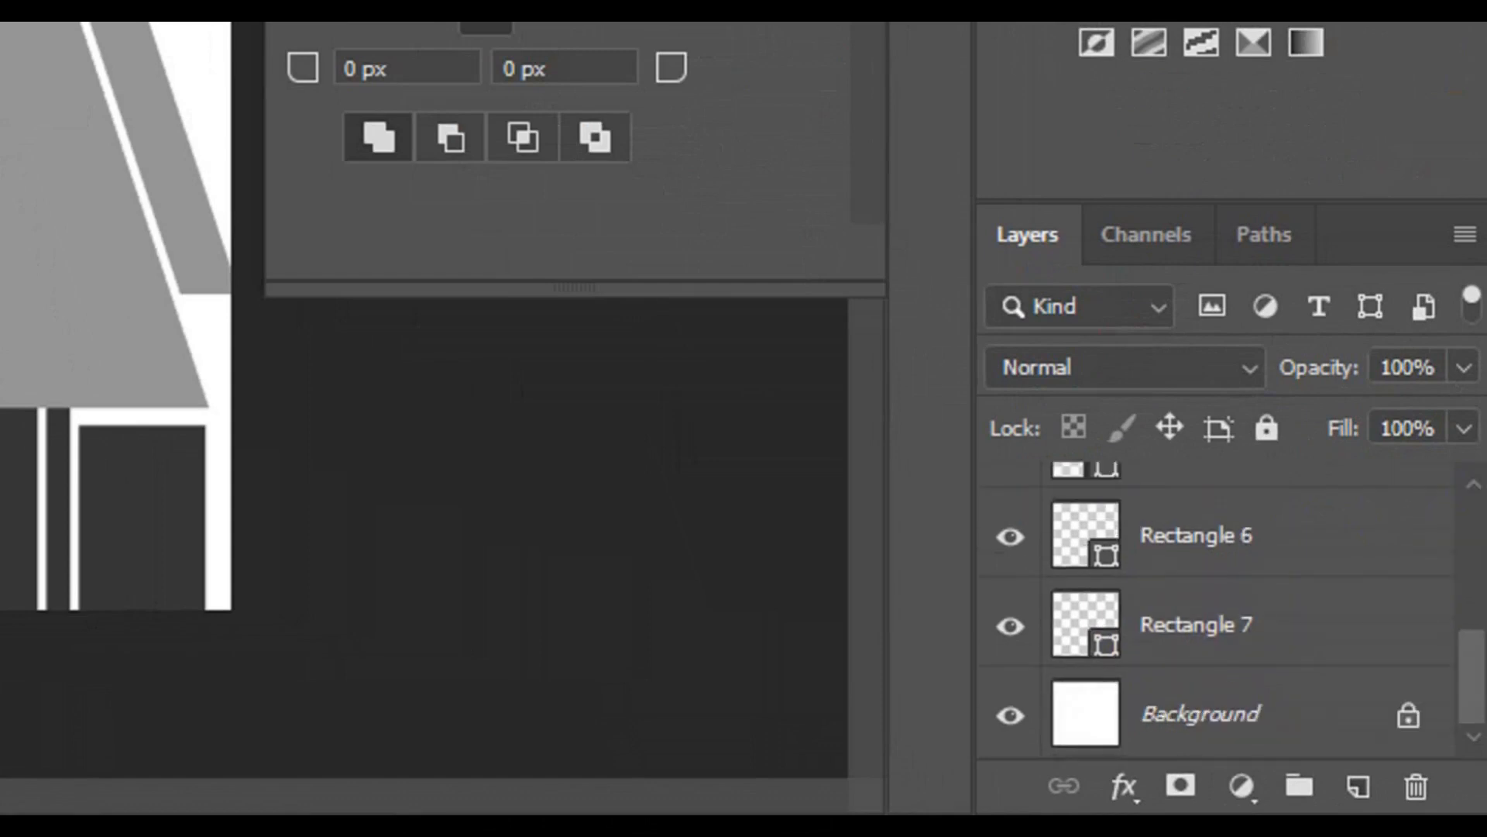
{"action": "left_click", "coordinate": [1272, 631], "text": "shift"}
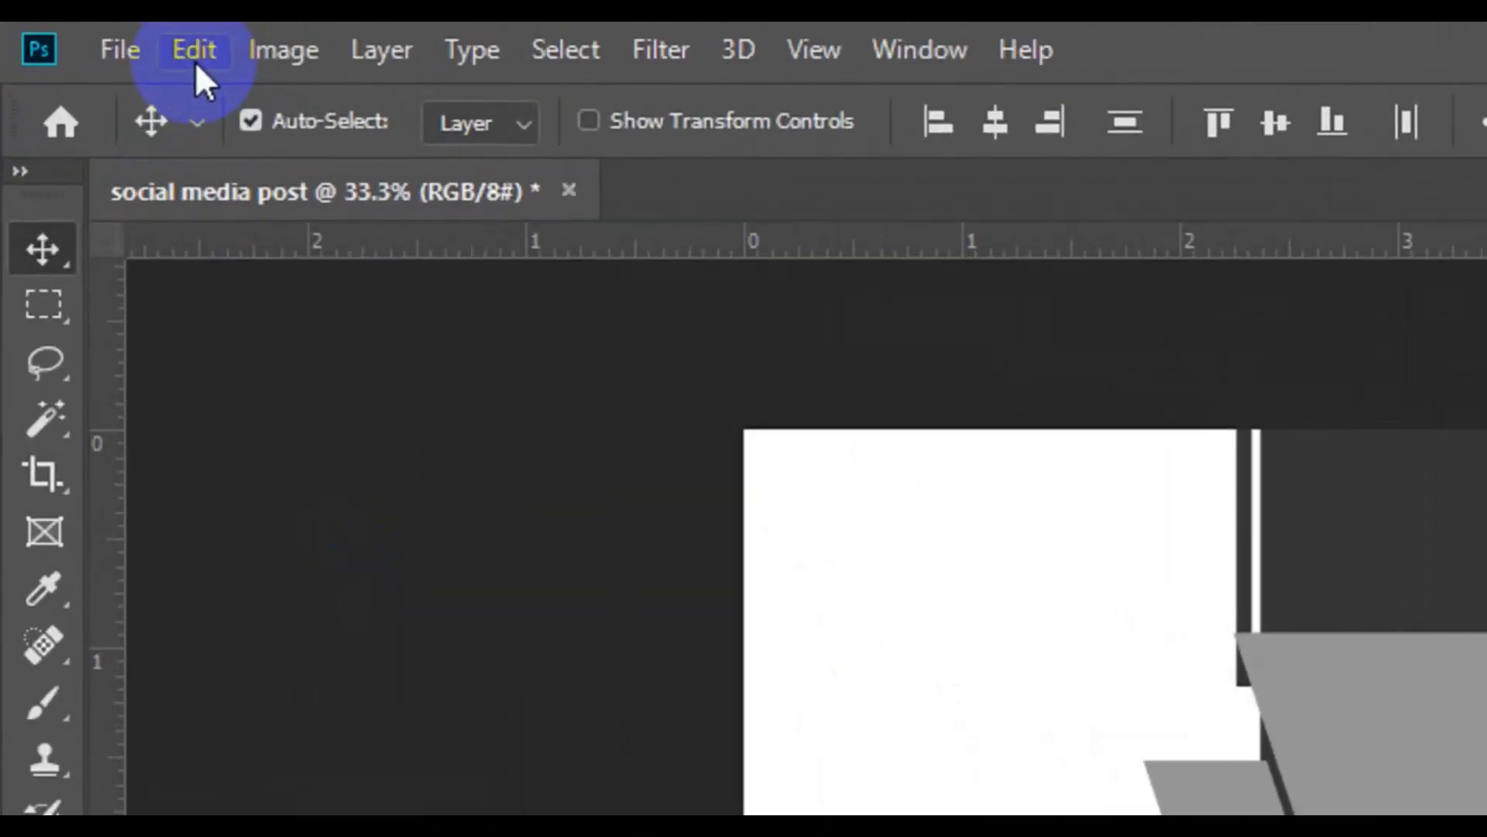
{"action": "left_click", "coordinate": [98, 38]}
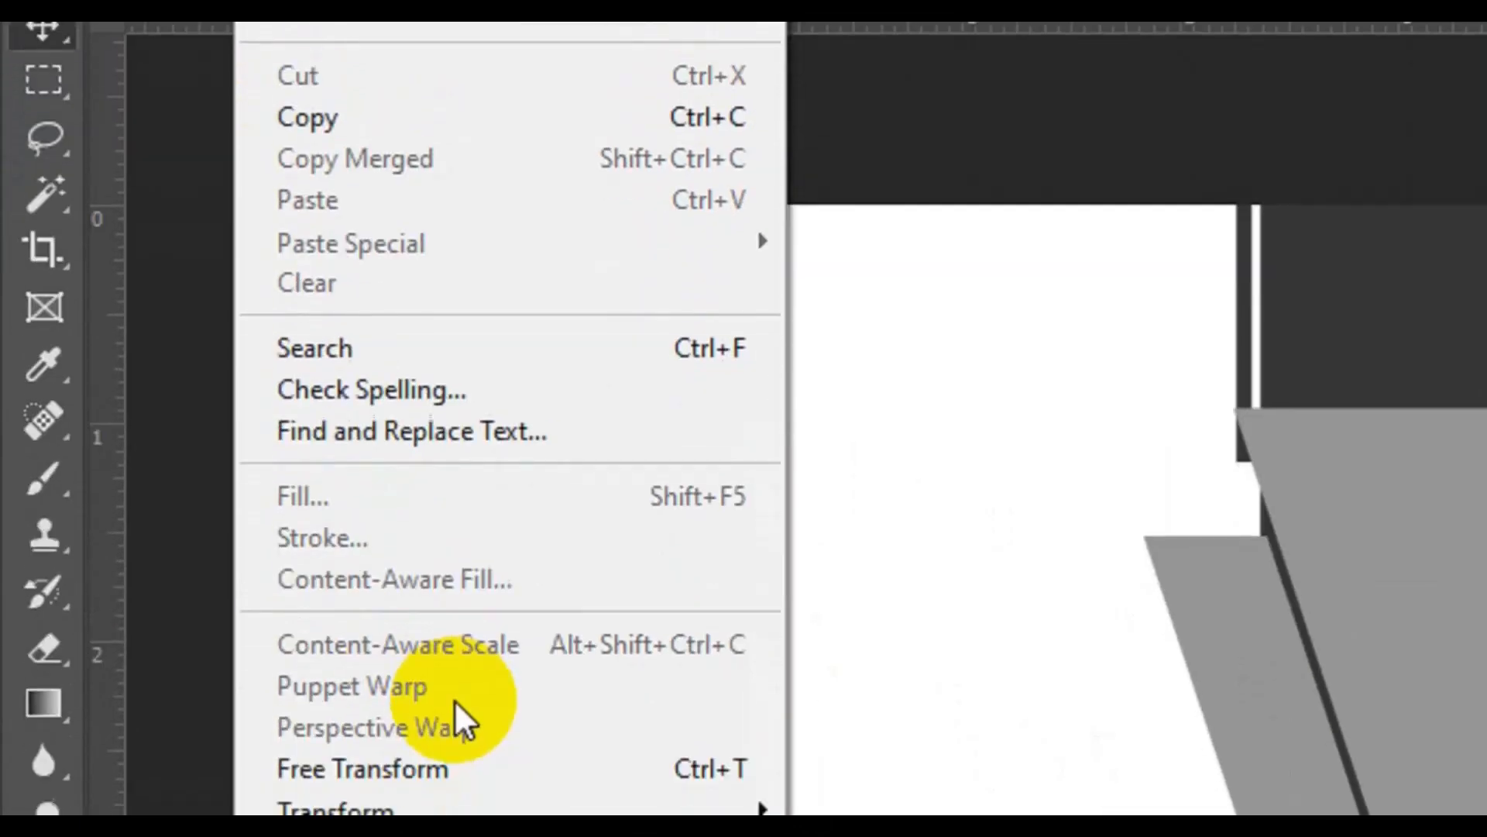
{"action": "left_click", "coordinate": [512, 651]}
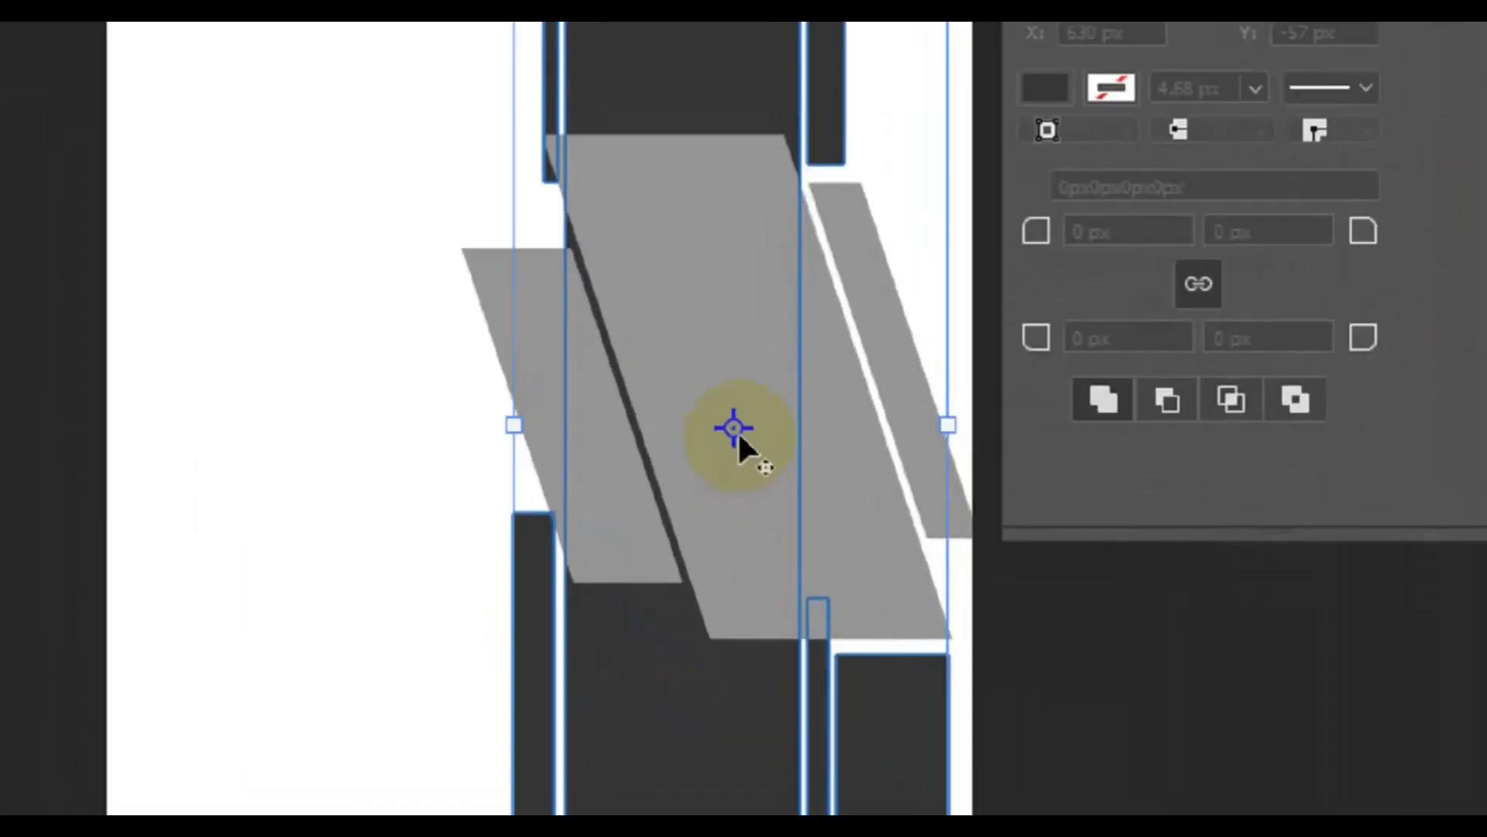
{"action": "right_click", "coordinate": [730, 499]}
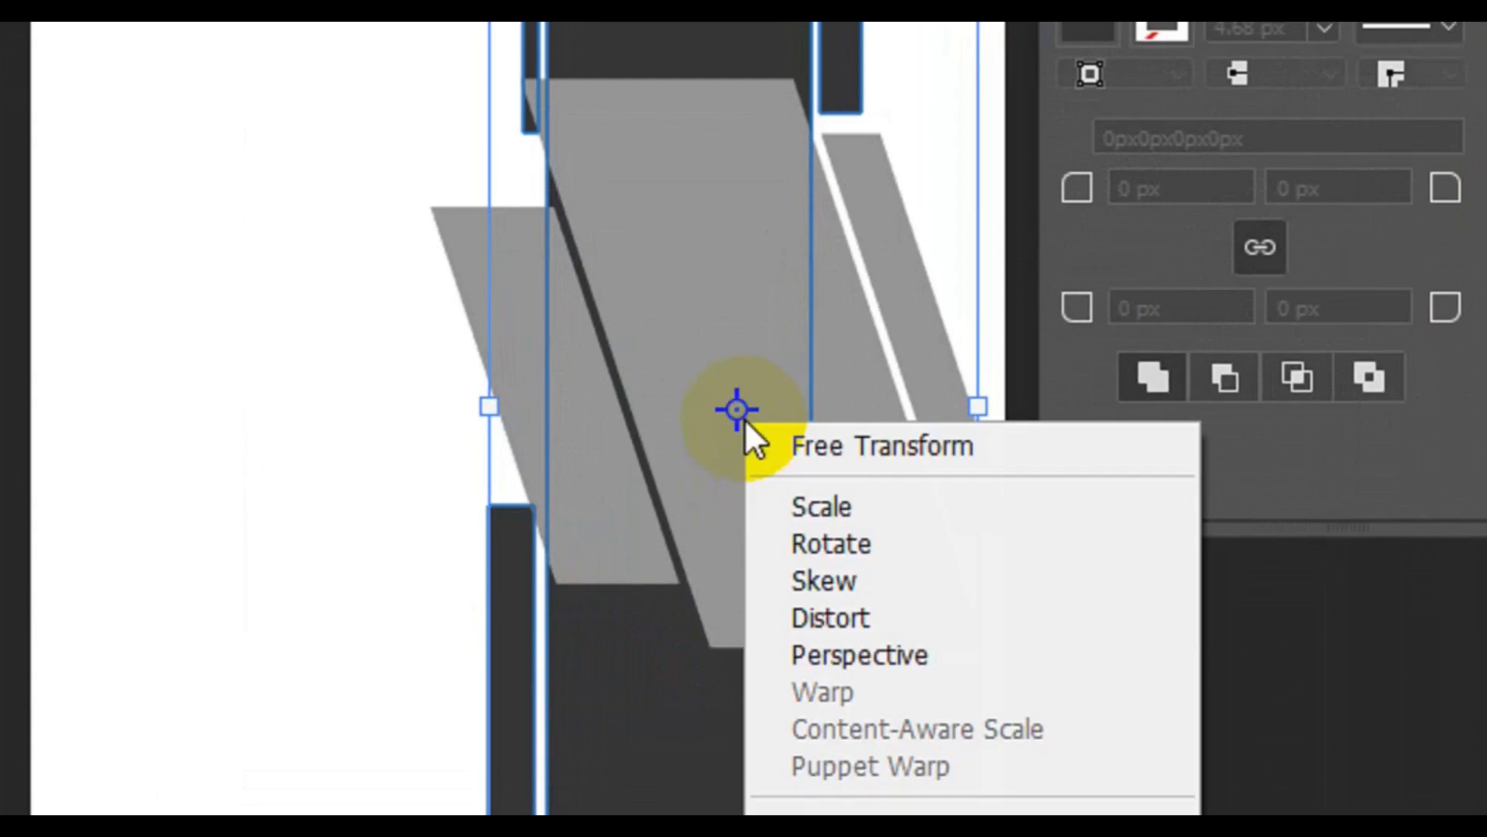
{"action": "left_click", "coordinate": [842, 579]}
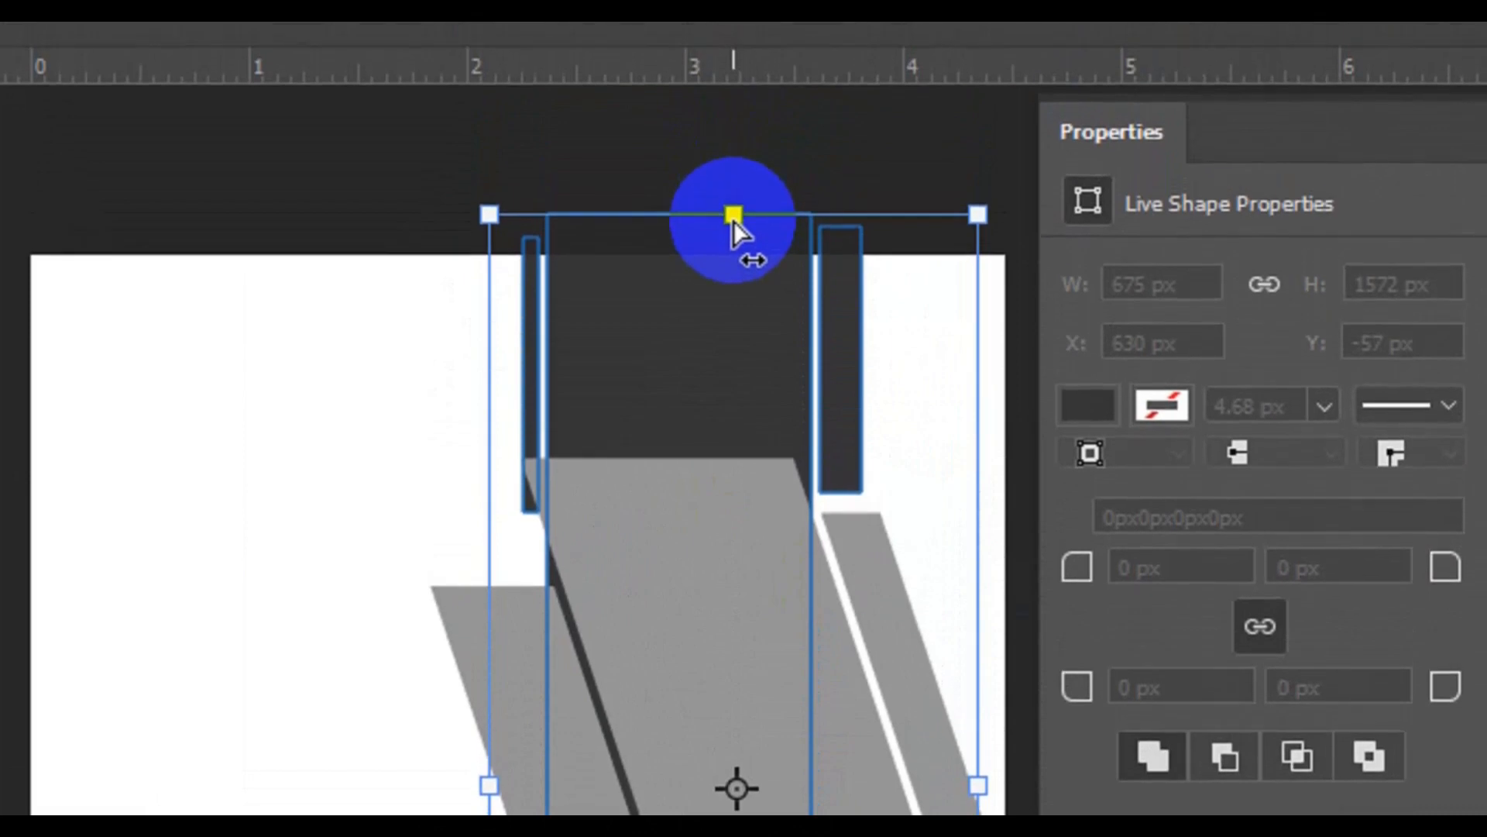
{"action": "left_click_drag", "start_coordinate": [732, 221], "coordinate": [969, 226]}
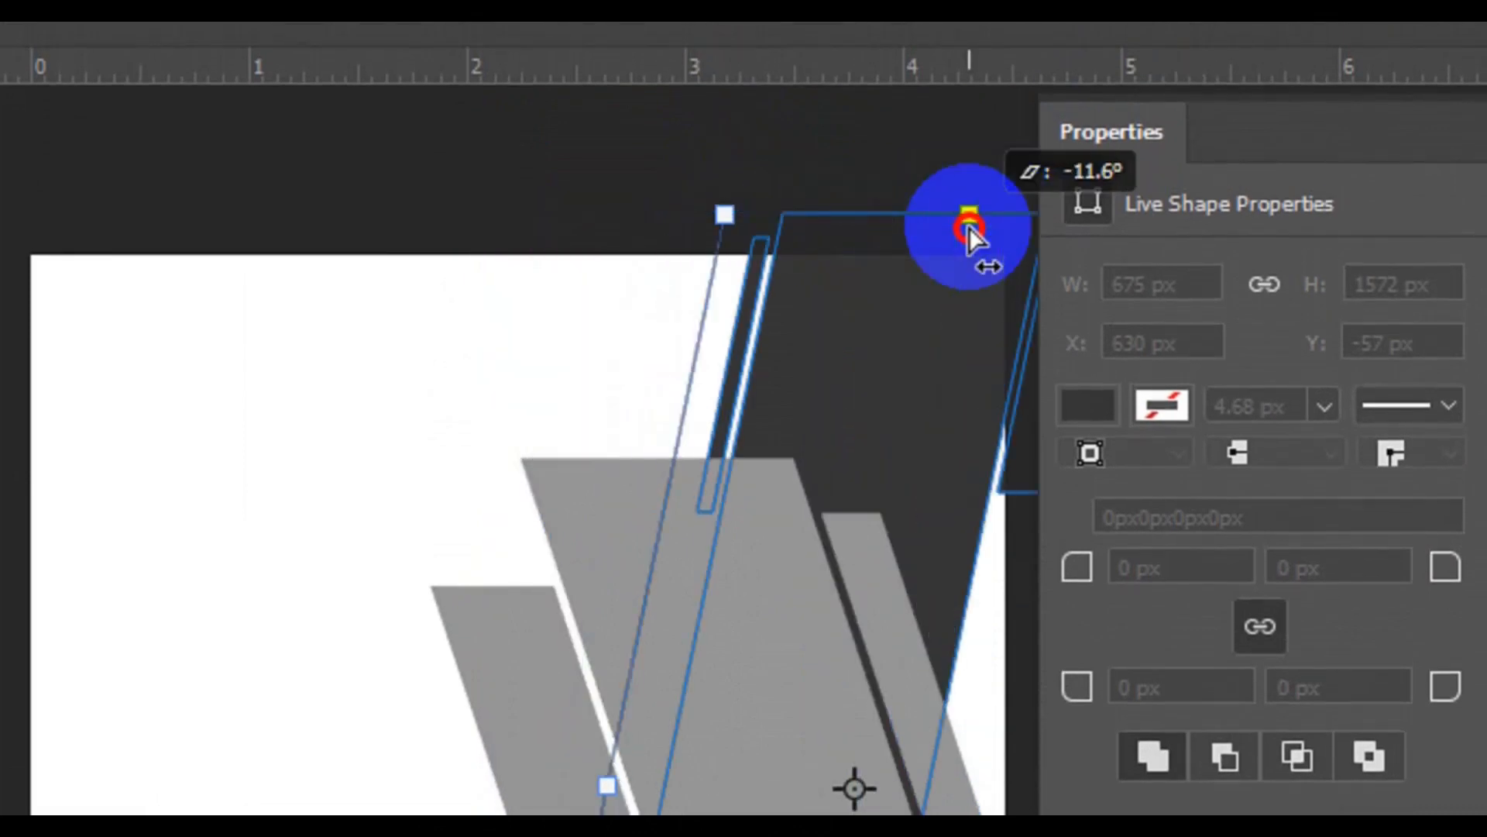
- Reposition the skewed dark rectangles behind the gray shapes, adjust their horizontal skew to about -12.7°, and commit the transform
{"action": "left_click_drag", "start_coordinate": [791, 519], "coordinate": [748, 521]}
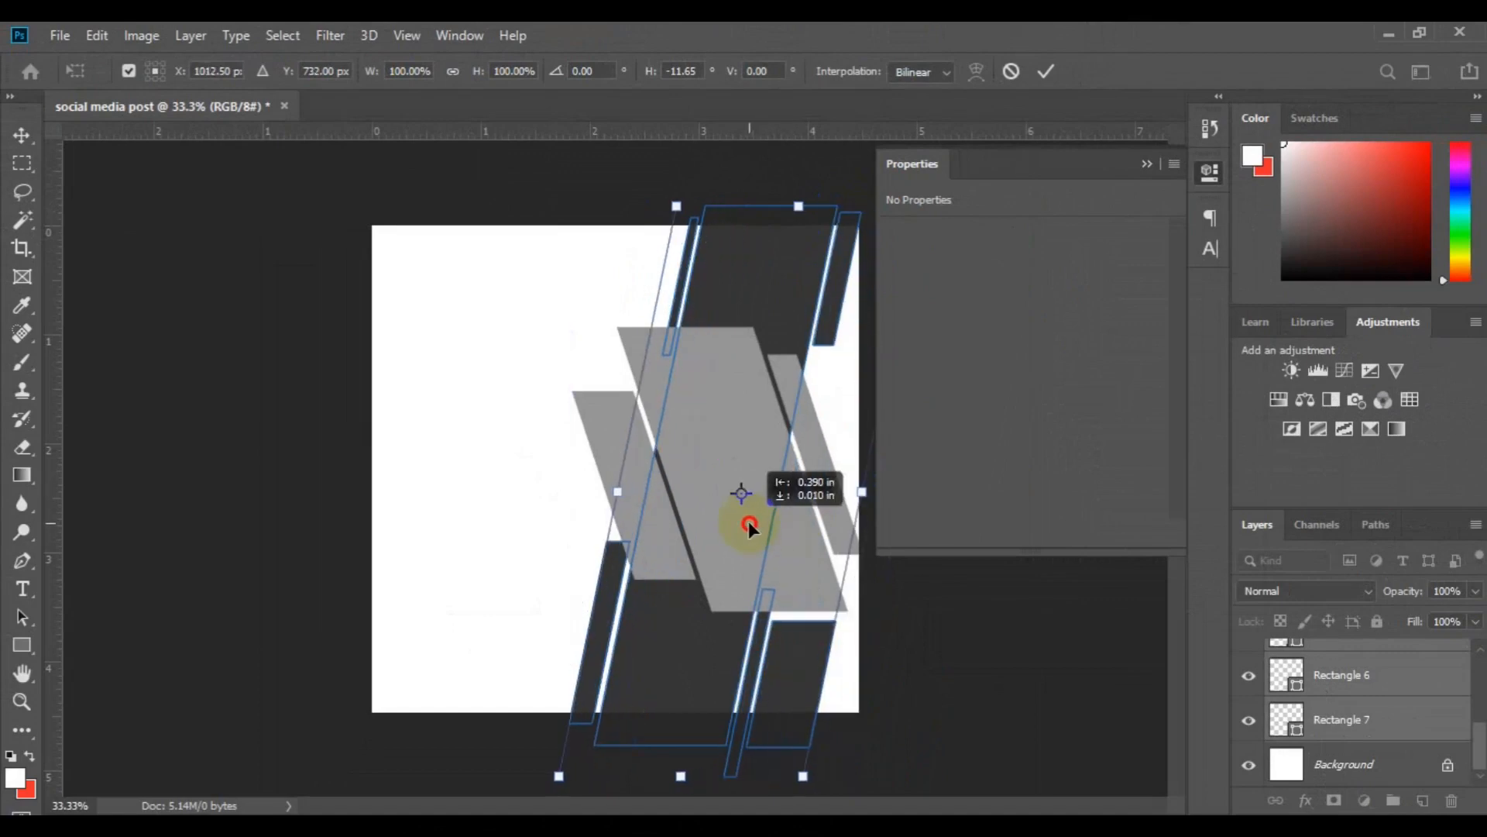
{"action": "left_click_drag", "start_coordinate": [693, 616], "coordinate": [695, 609]}
{"action": "left_click_drag", "start_coordinate": [682, 752], "coordinate": [680, 759]}
{"action": "left_click_drag", "start_coordinate": [798, 186], "coordinate": [805, 186]}
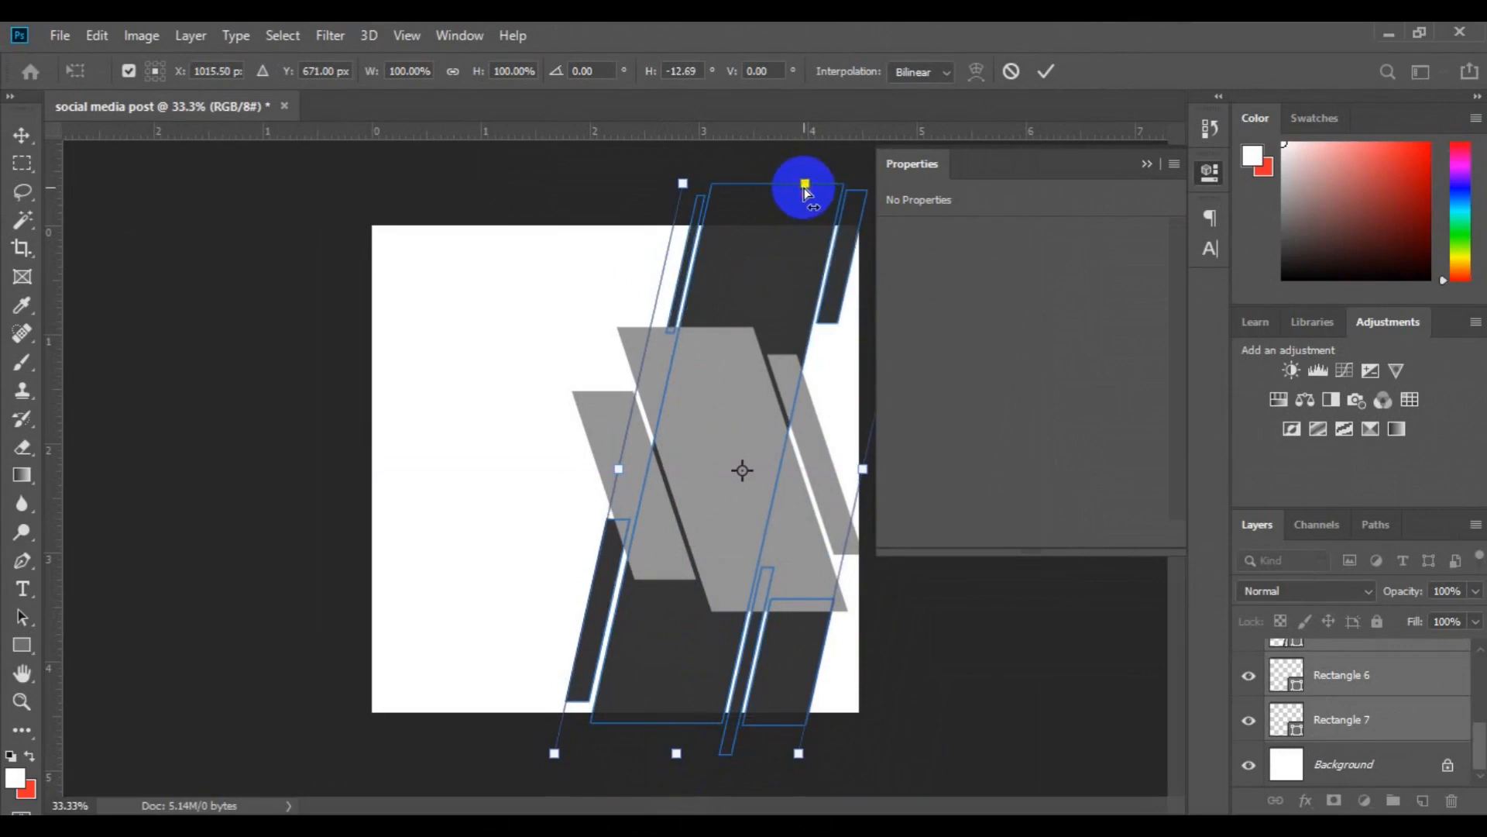
{"action": "left_click", "coordinate": [1046, 71]}
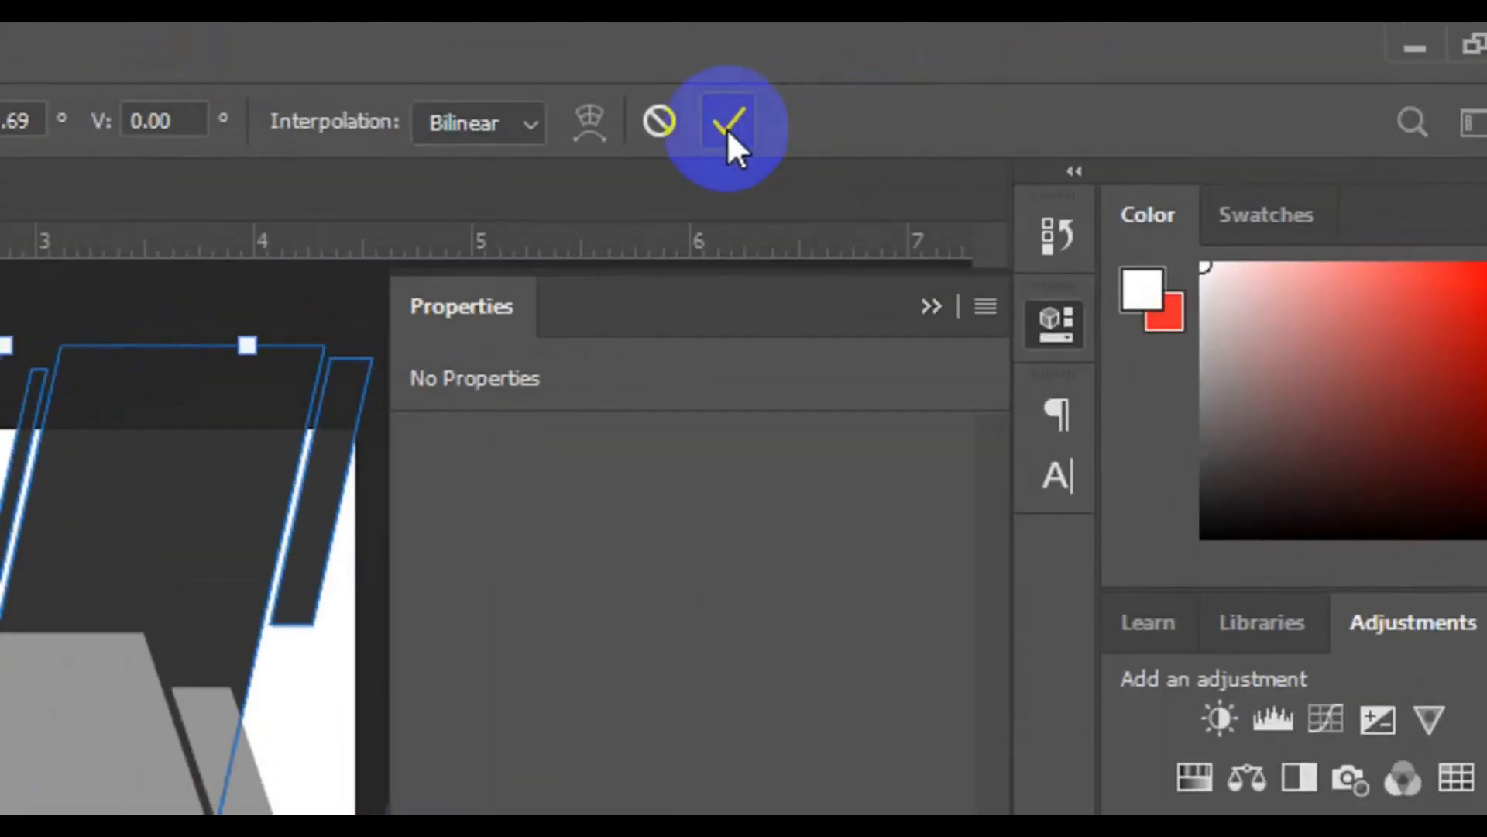
- Move the lower-left dark bar down along its slant past the canvas's bottom edge, and nudge the gray slanted shapes slightly left
{"action": "left_click", "coordinate": [612, 623]}
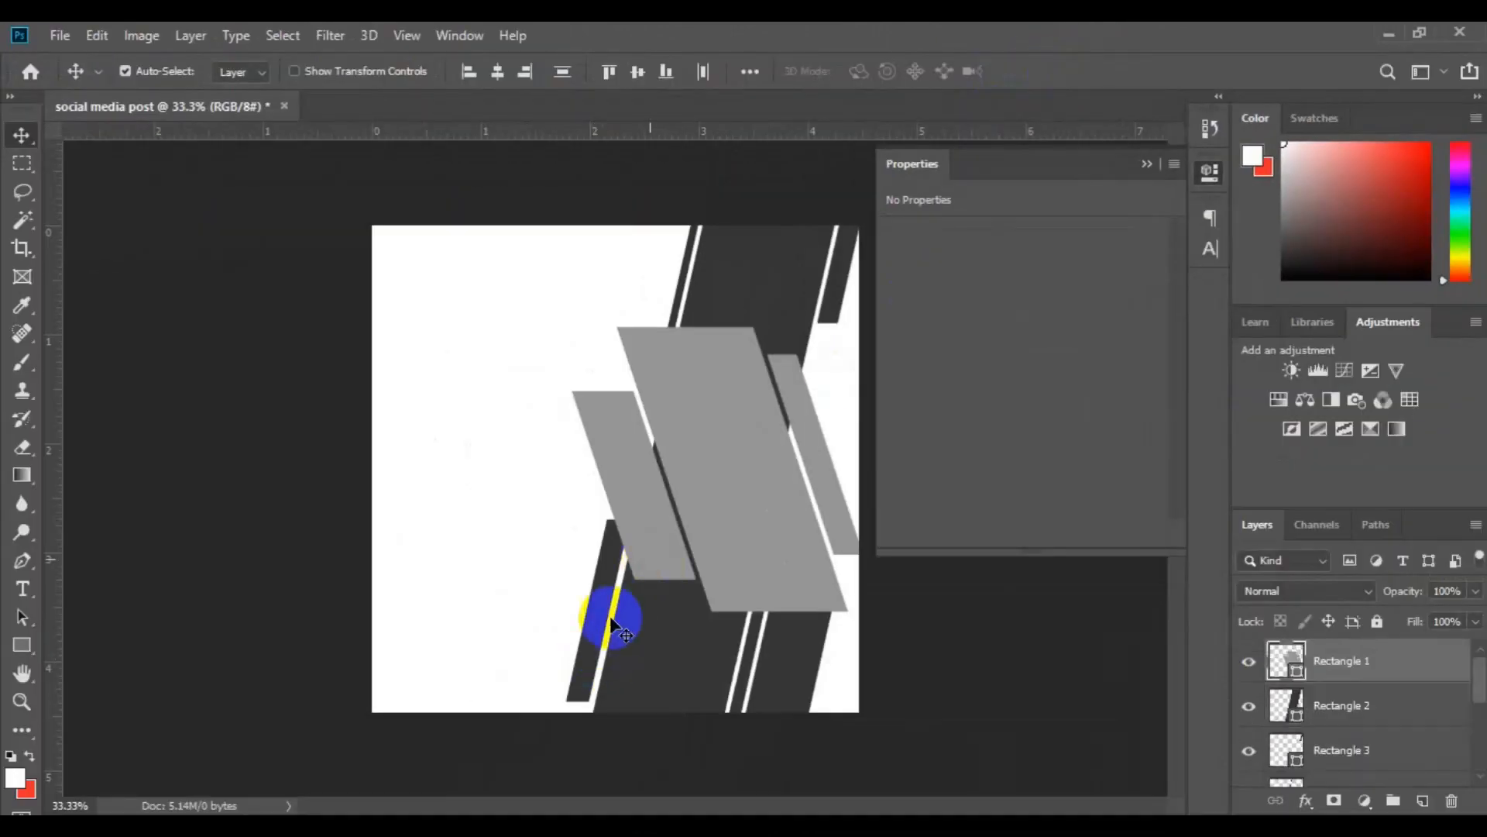
{"action": "left_click_drag", "start_coordinate": [612, 624], "coordinate": [591, 658]}
{"action": "left_click_drag", "start_coordinate": [737, 524], "coordinate": [729, 518]}
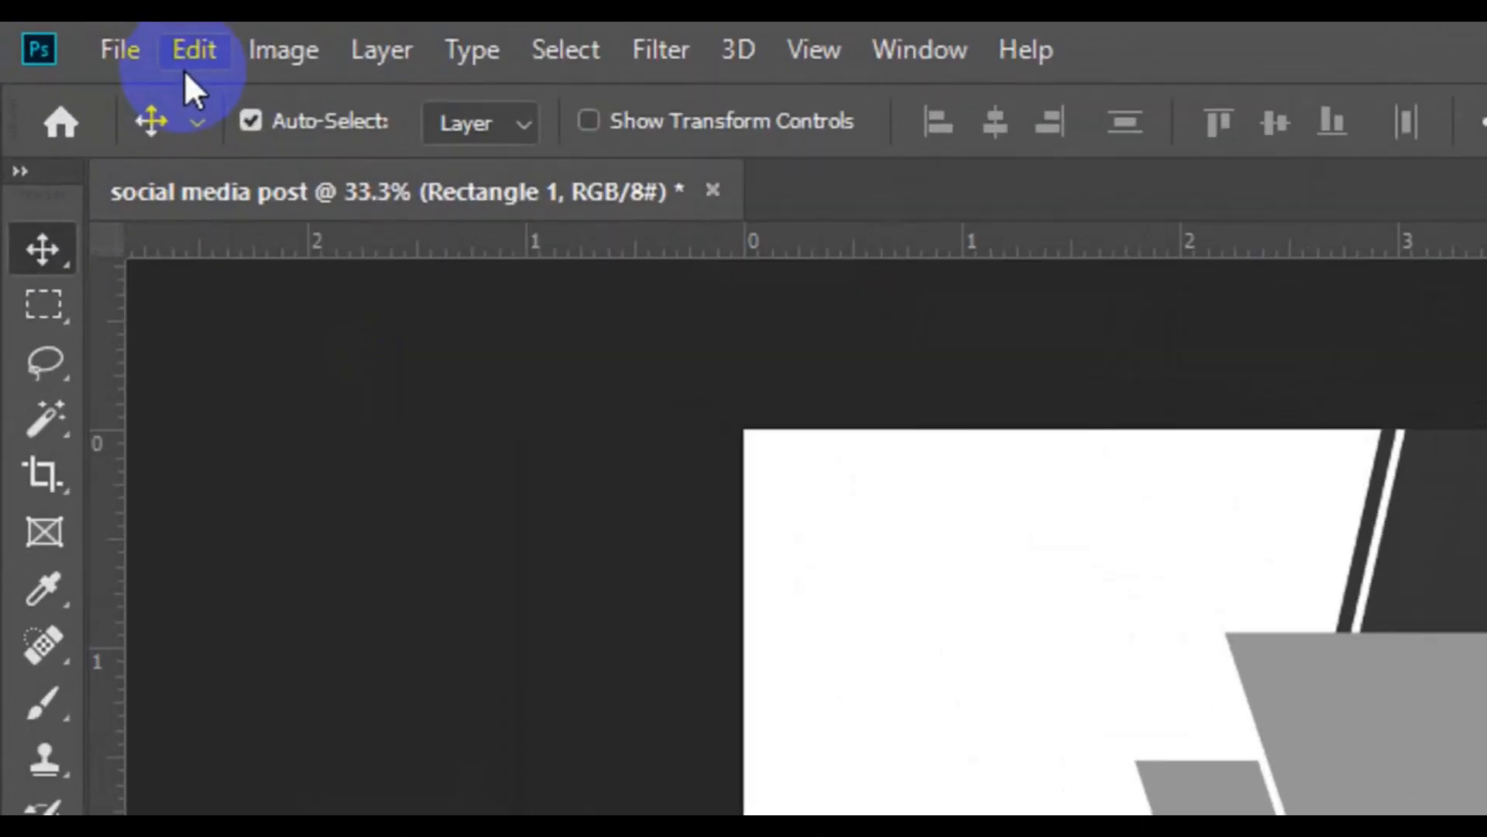
- Free Transform the gray slanted shapes, scaling them up slightly around their center, and commit the transform
{"action": "left_click", "coordinate": [187, 70]}
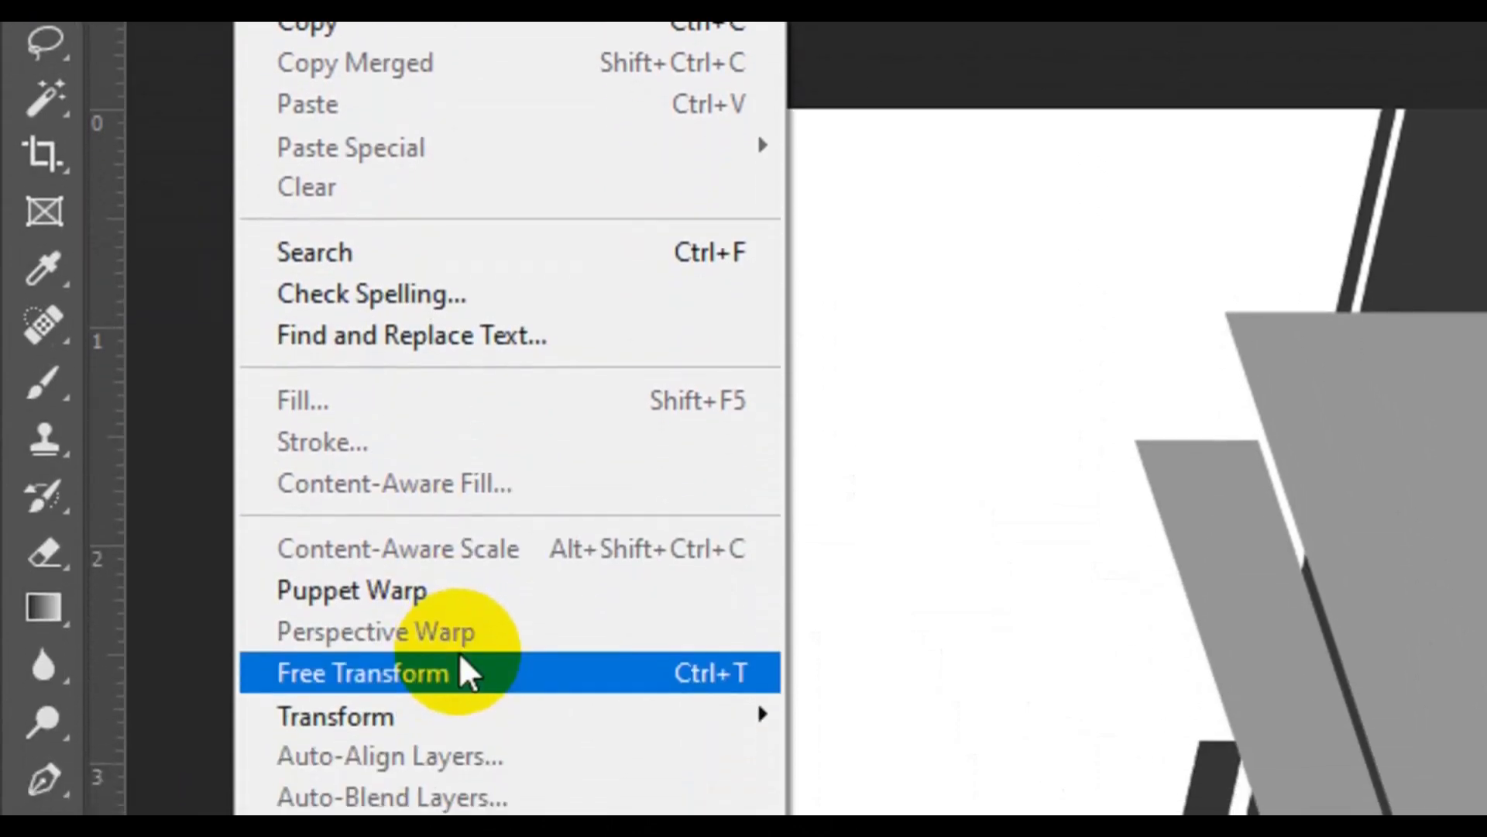
{"action": "left_click", "coordinate": [458, 652]}
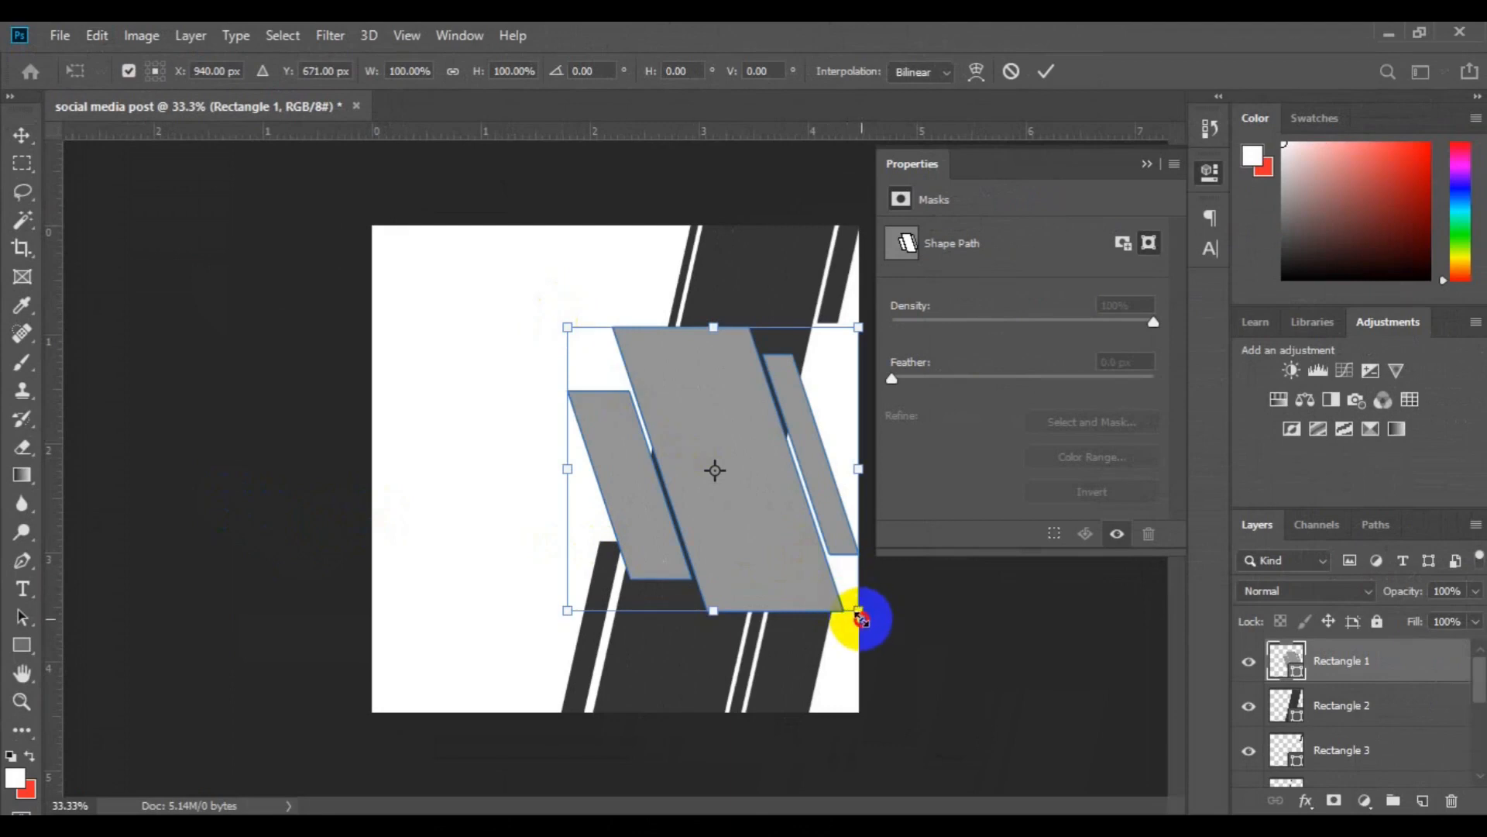
{"action": "left_click_drag", "start_coordinate": [859, 616], "coordinate": [868, 621]}
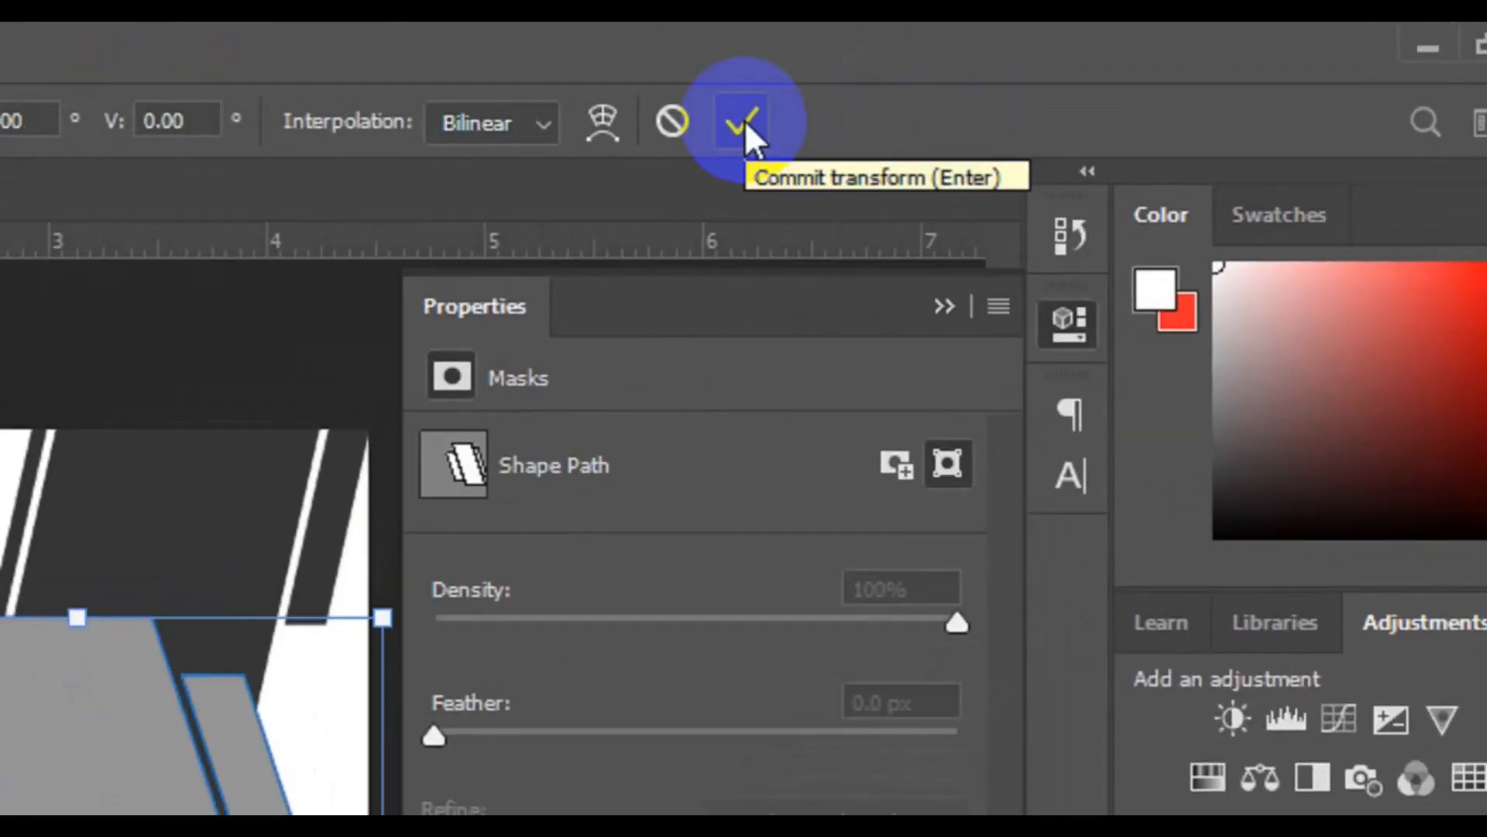
{"action": "left_click", "coordinate": [746, 120]}
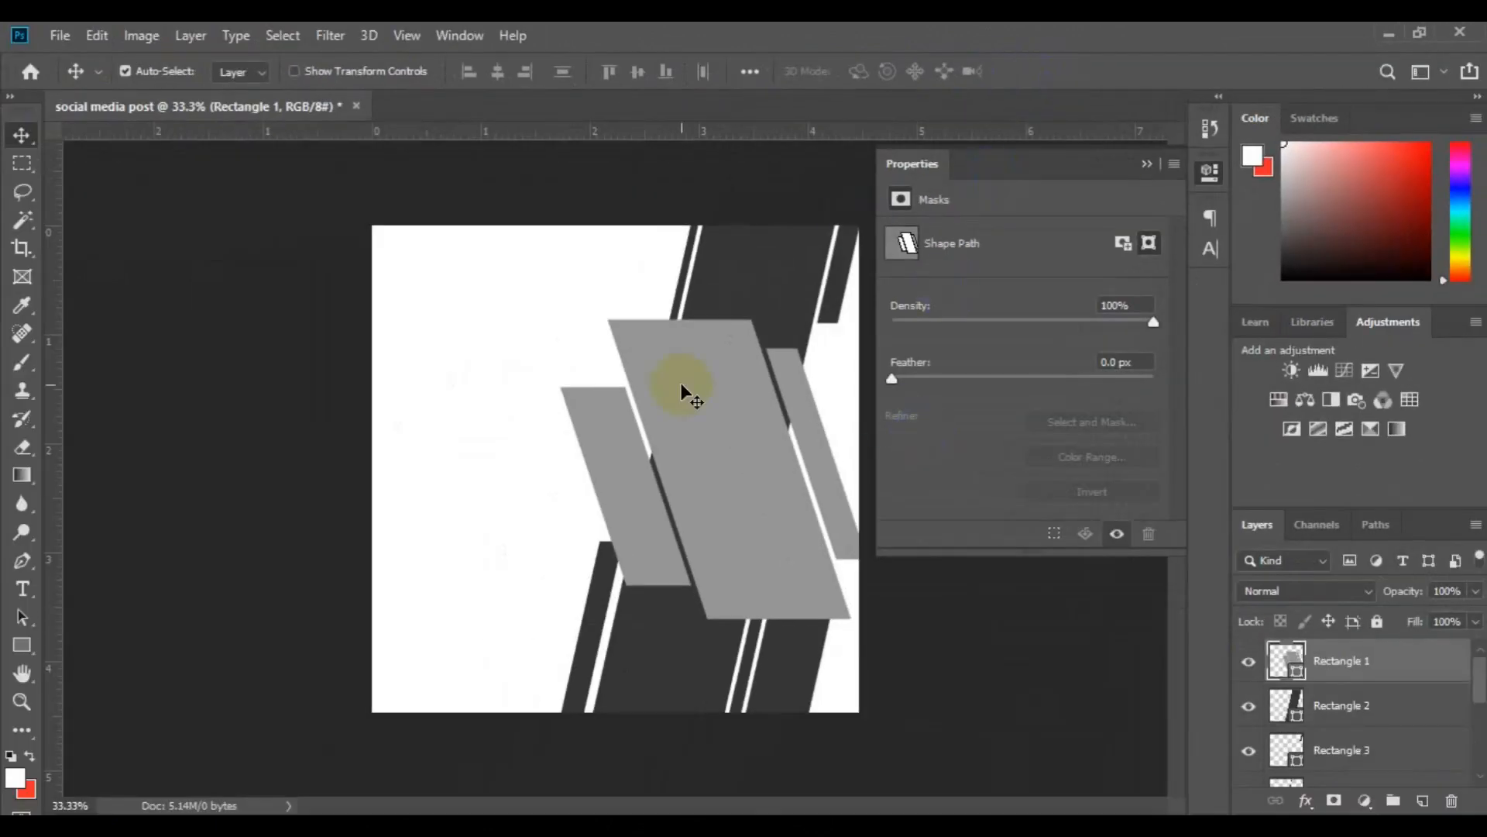
{"action": "key", "text": "ctrl"}
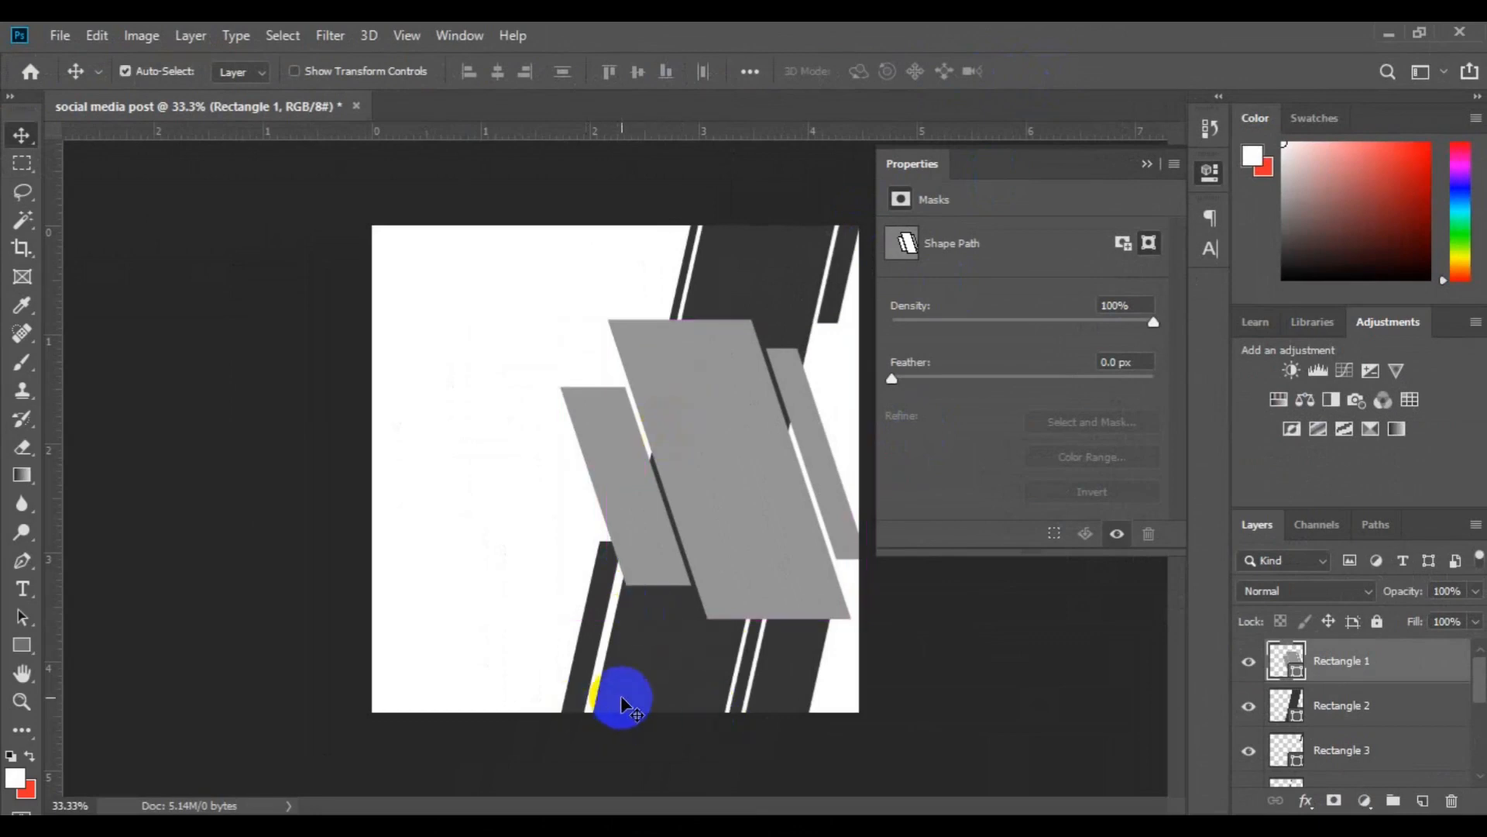
- Change the fill color of the wide central rectangle (Rectangle 2) to red, ef1119
{"action": "left_click", "coordinate": [667, 666]}
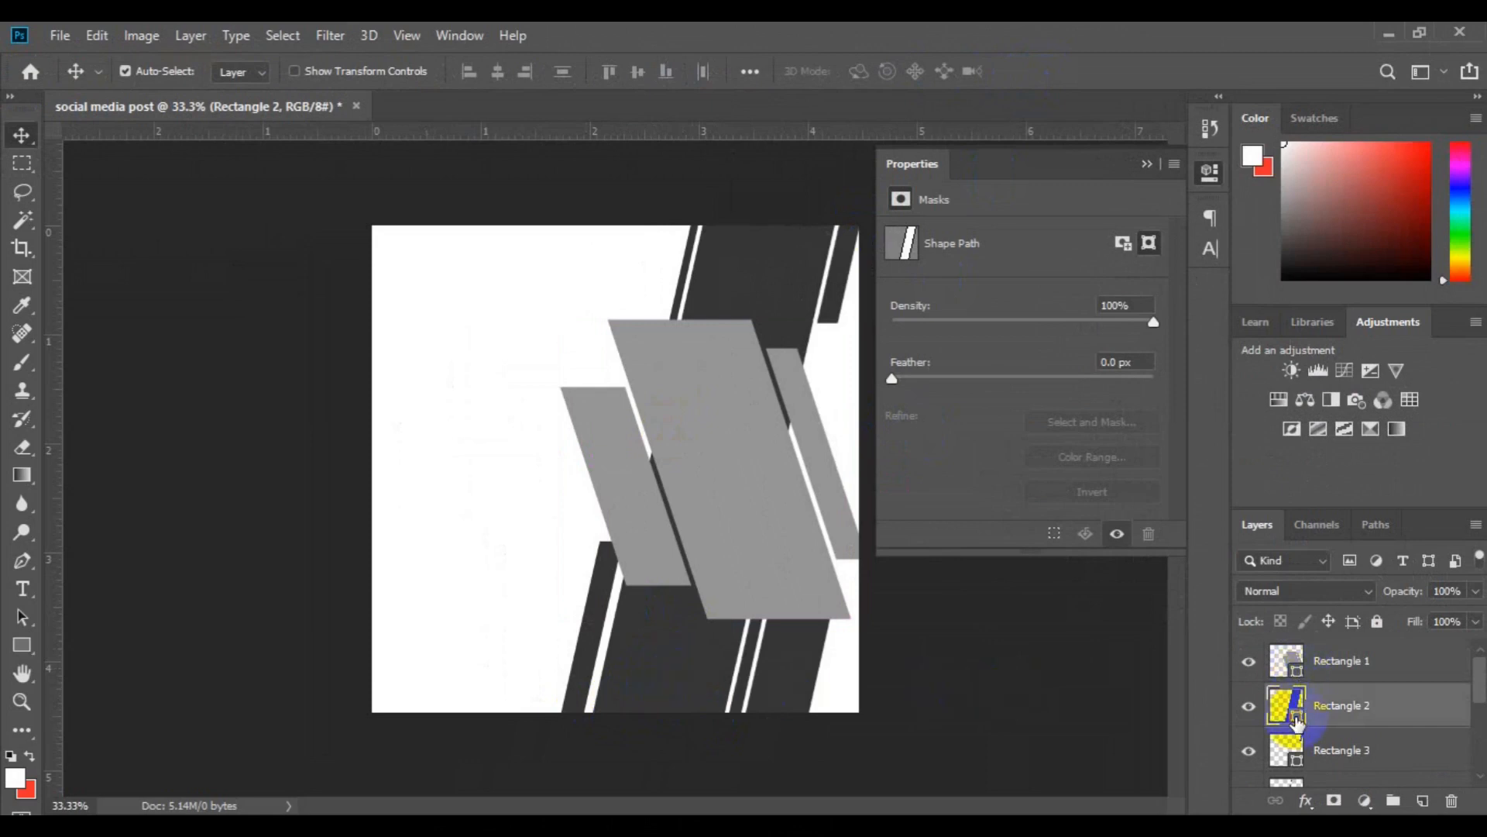
{"action": "double_click", "coordinate": [1297, 722]}
{"action": "type", "text": "ef1119"}
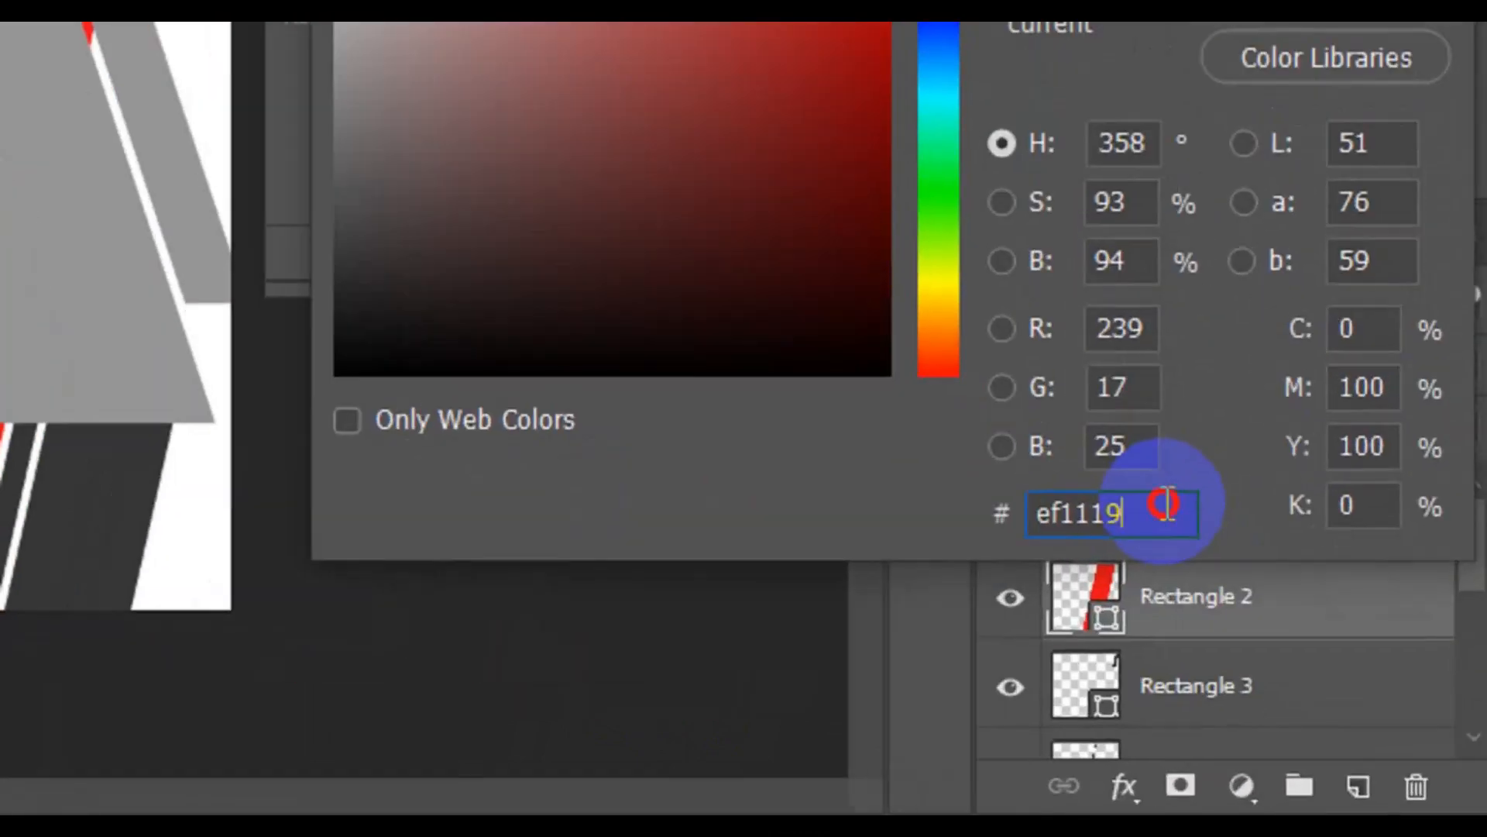
{"action": "left_click_drag", "start_coordinate": [1165, 503], "coordinate": [1046, 513]}
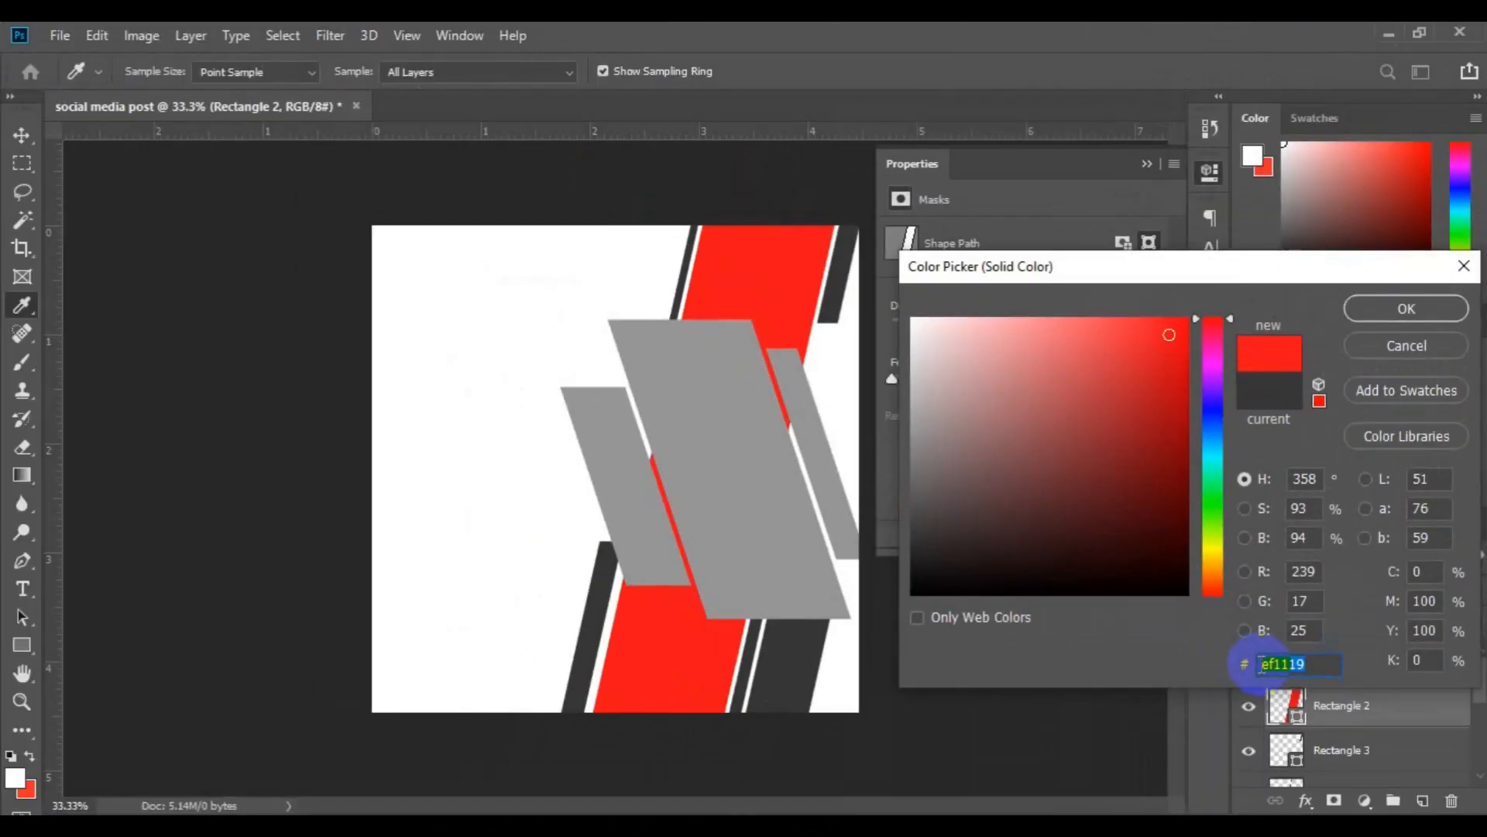
{"action": "left_click", "coordinate": [1406, 310]}
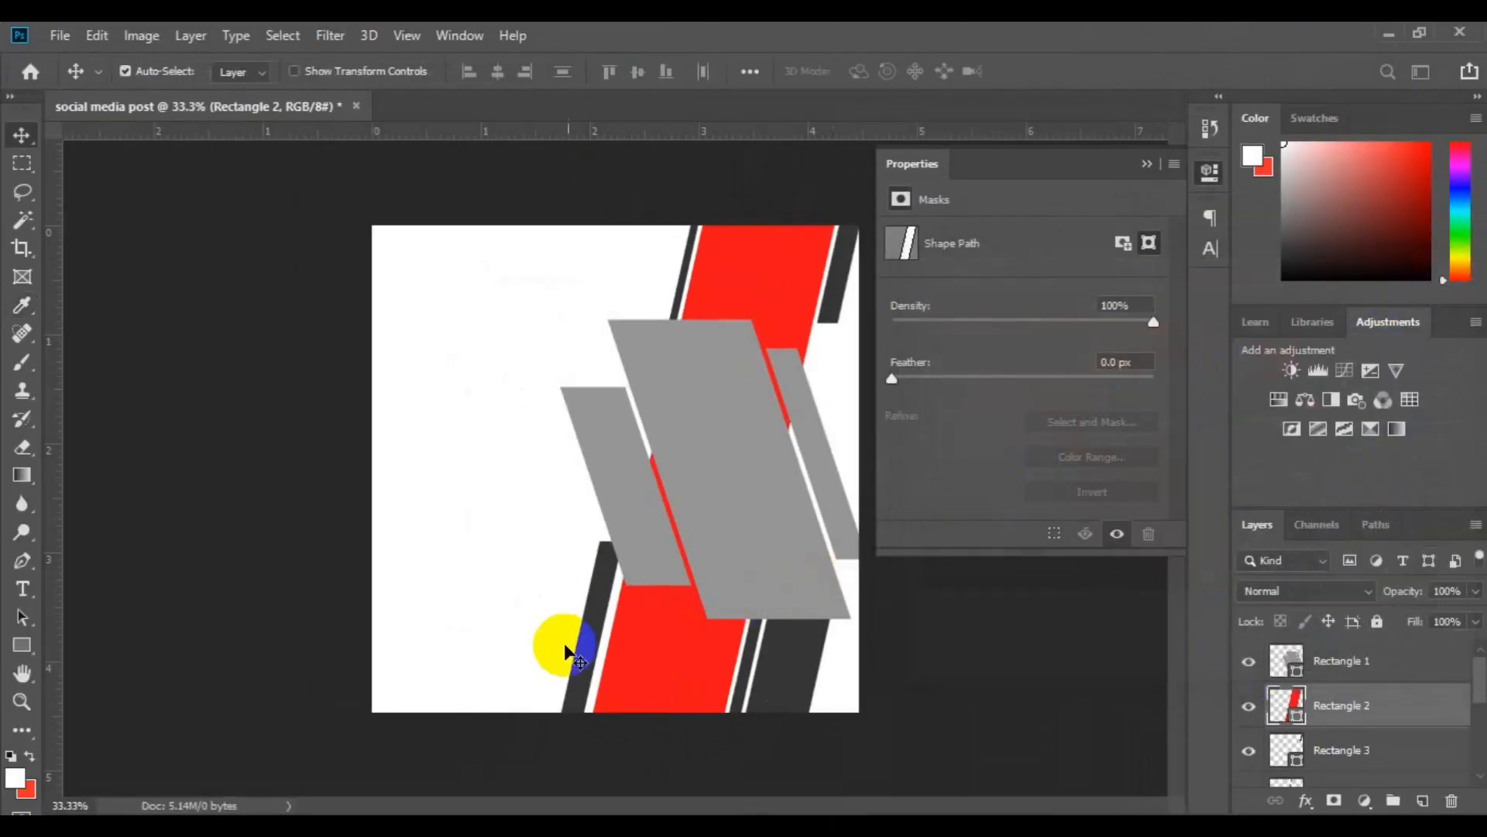
- Change the fill color of the lower-left bar (Rectangle 5) to light gray, ddd3d3
{"action": "left_click", "coordinate": [586, 653]}
{"action": "left_click", "coordinate": [1274, 767]}
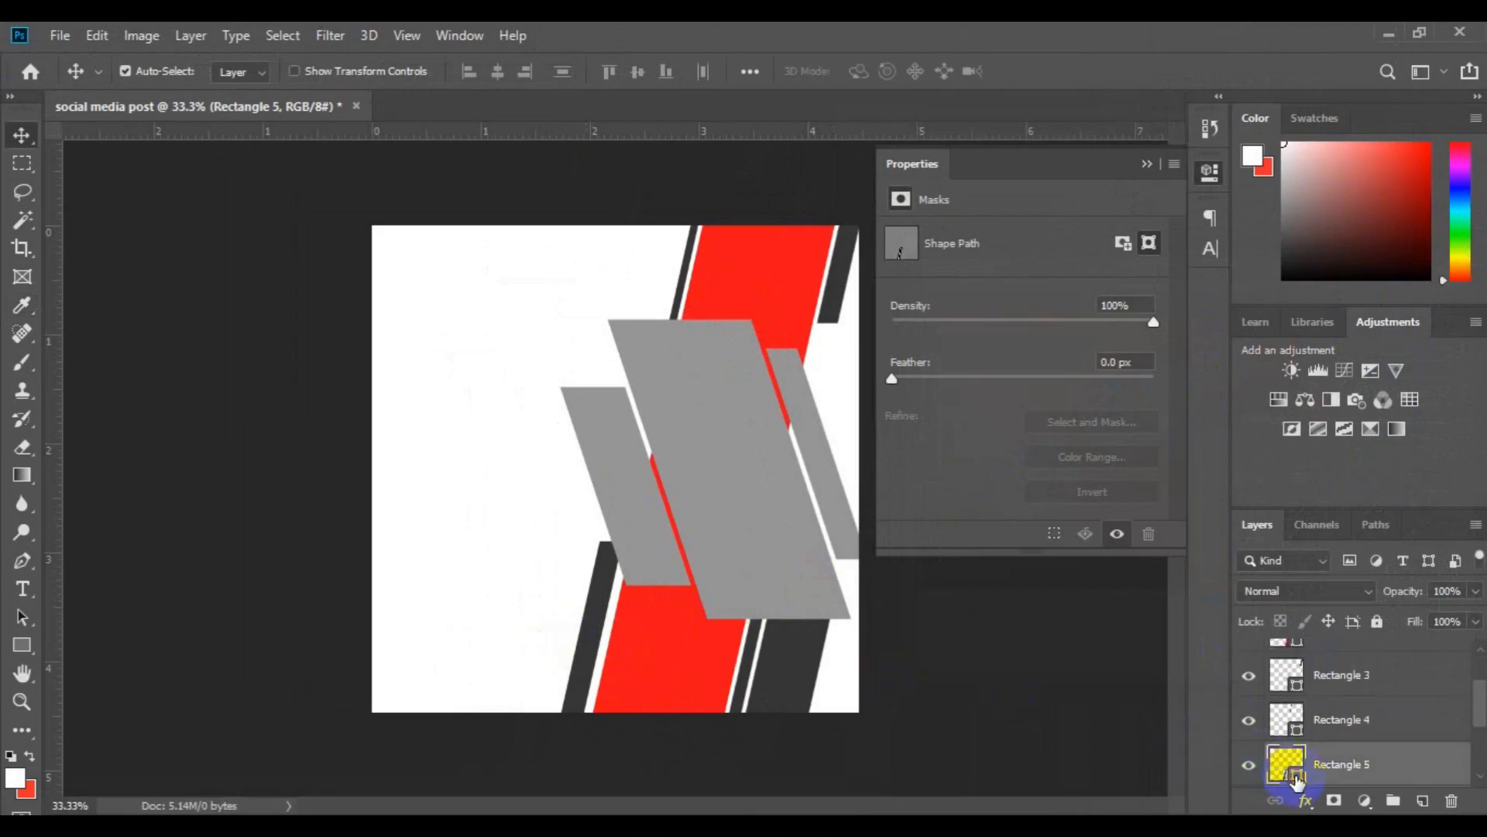
{"action": "double_click", "coordinate": [1295, 777]}
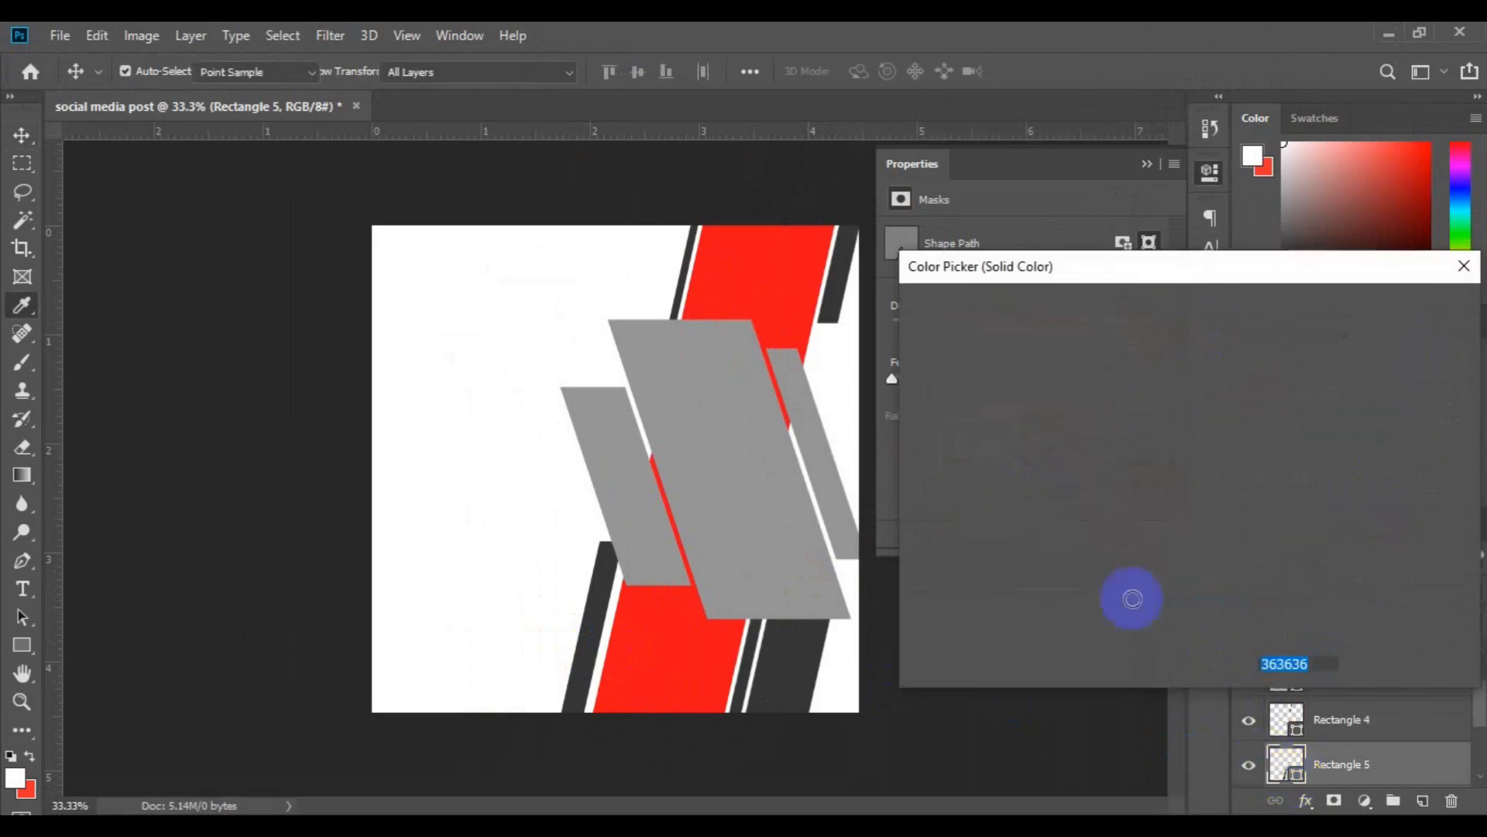
{"action": "left_click", "coordinate": [965, 354]}
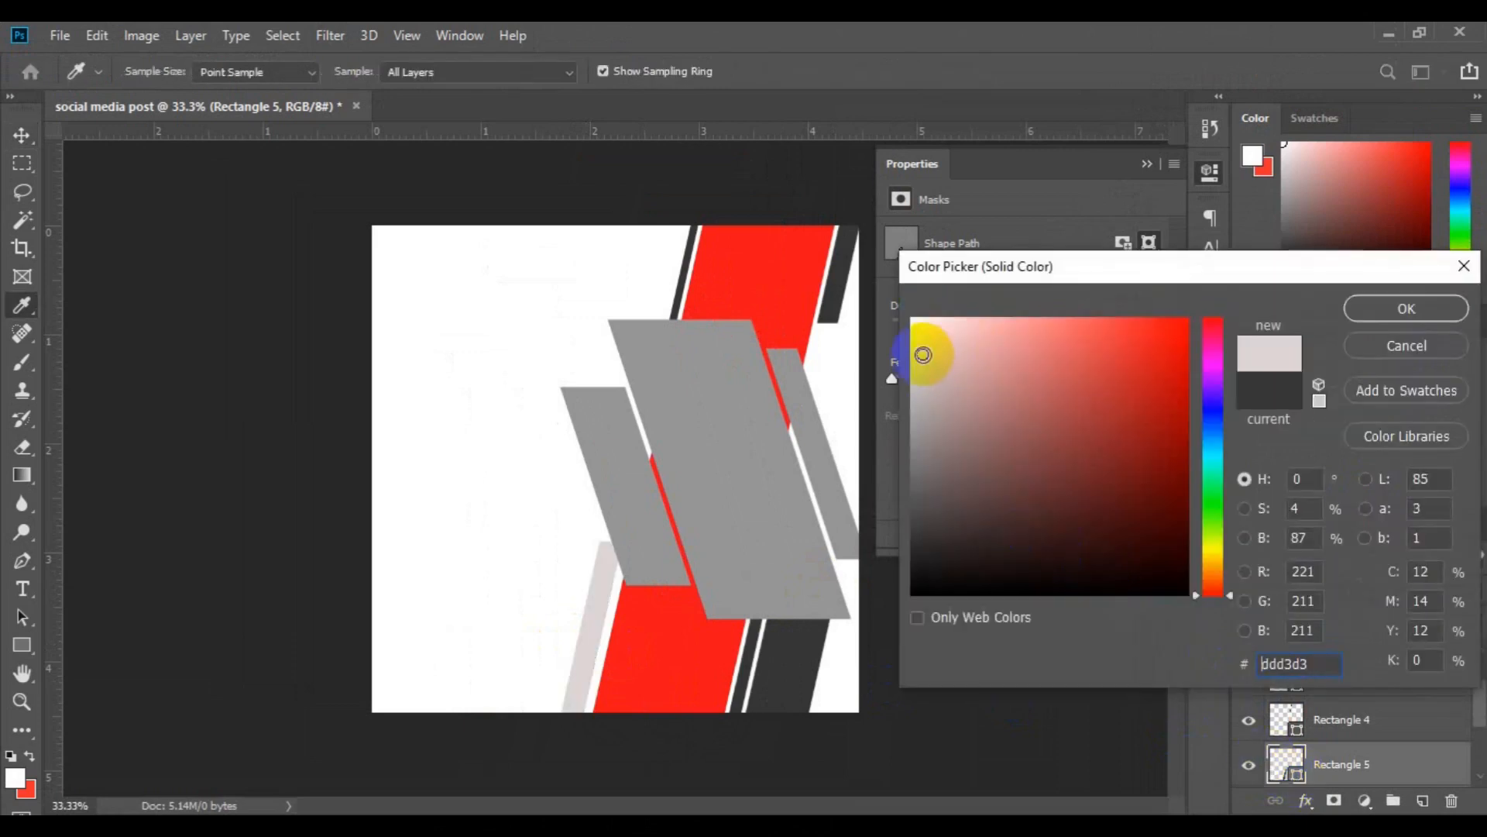
{"action": "left_click", "coordinate": [1356, 314]}
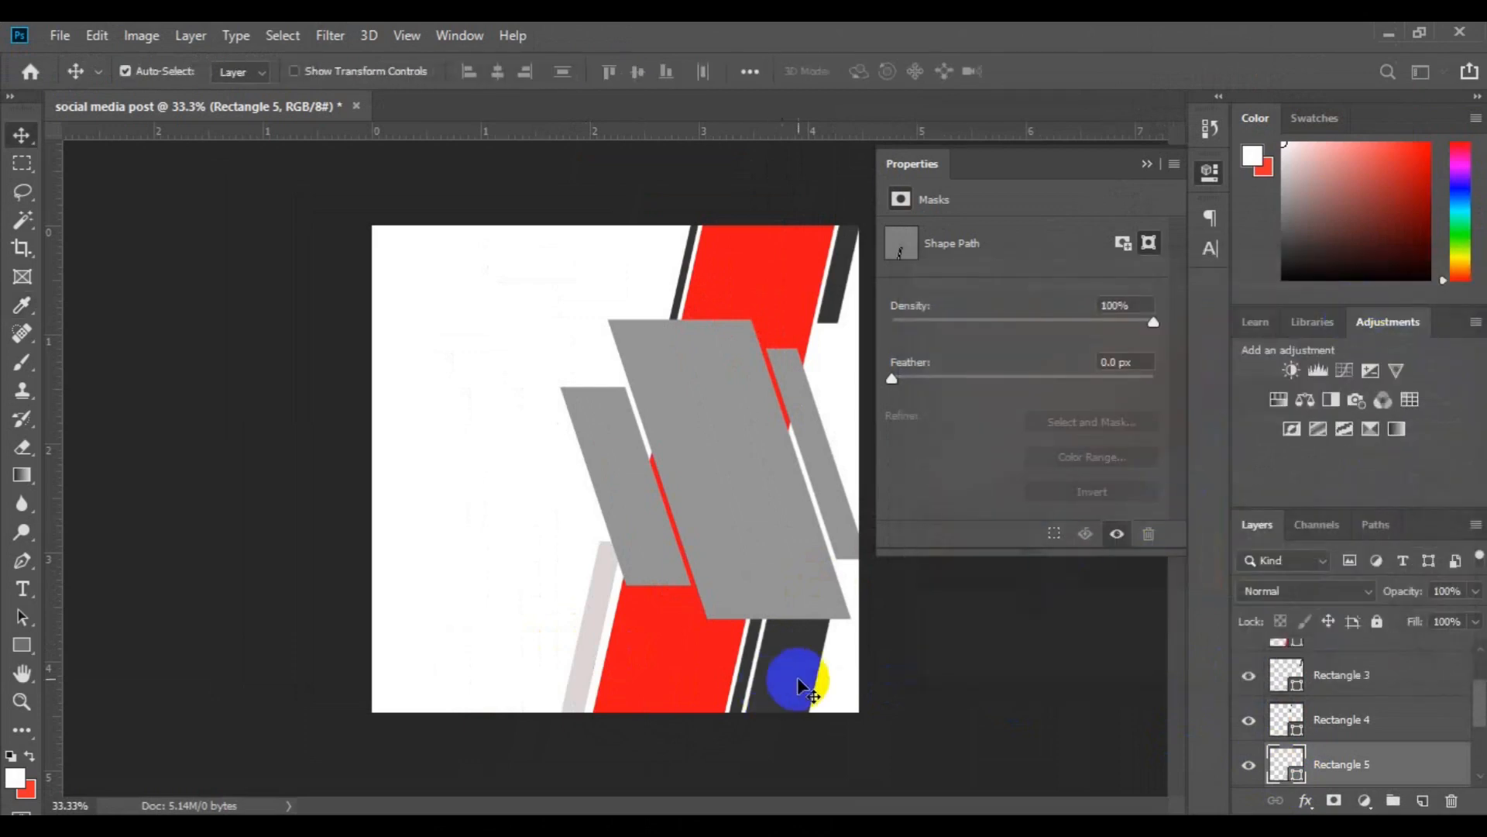
- Recolor the wide lower-right rectangle (Rectangle 7) to ddd3d3 by sampling the light gray of the lower-left bar
{"action": "left_click", "coordinate": [1286, 765]}
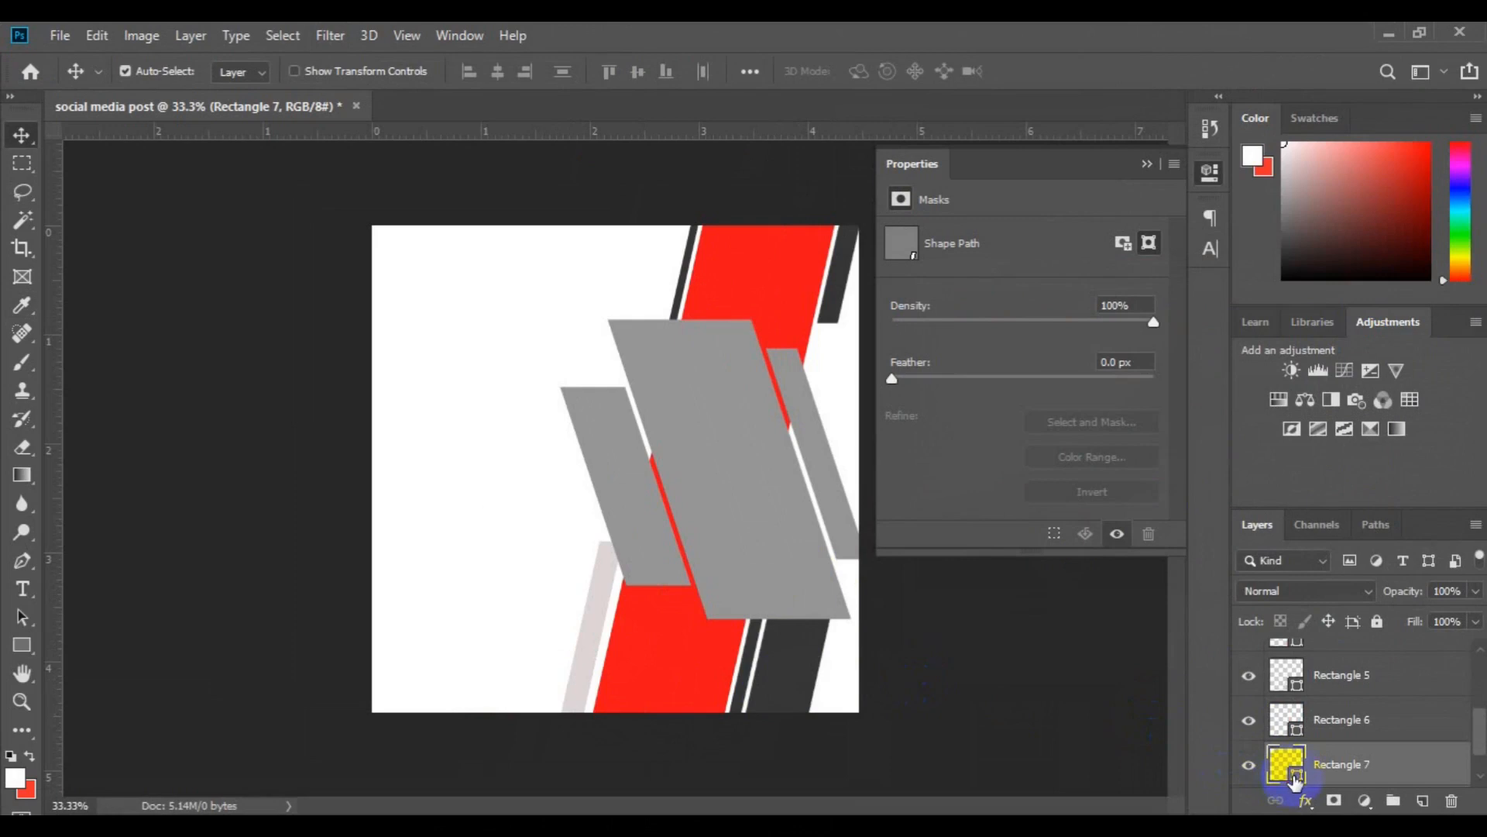
{"action": "double_click", "coordinate": [1291, 775]}
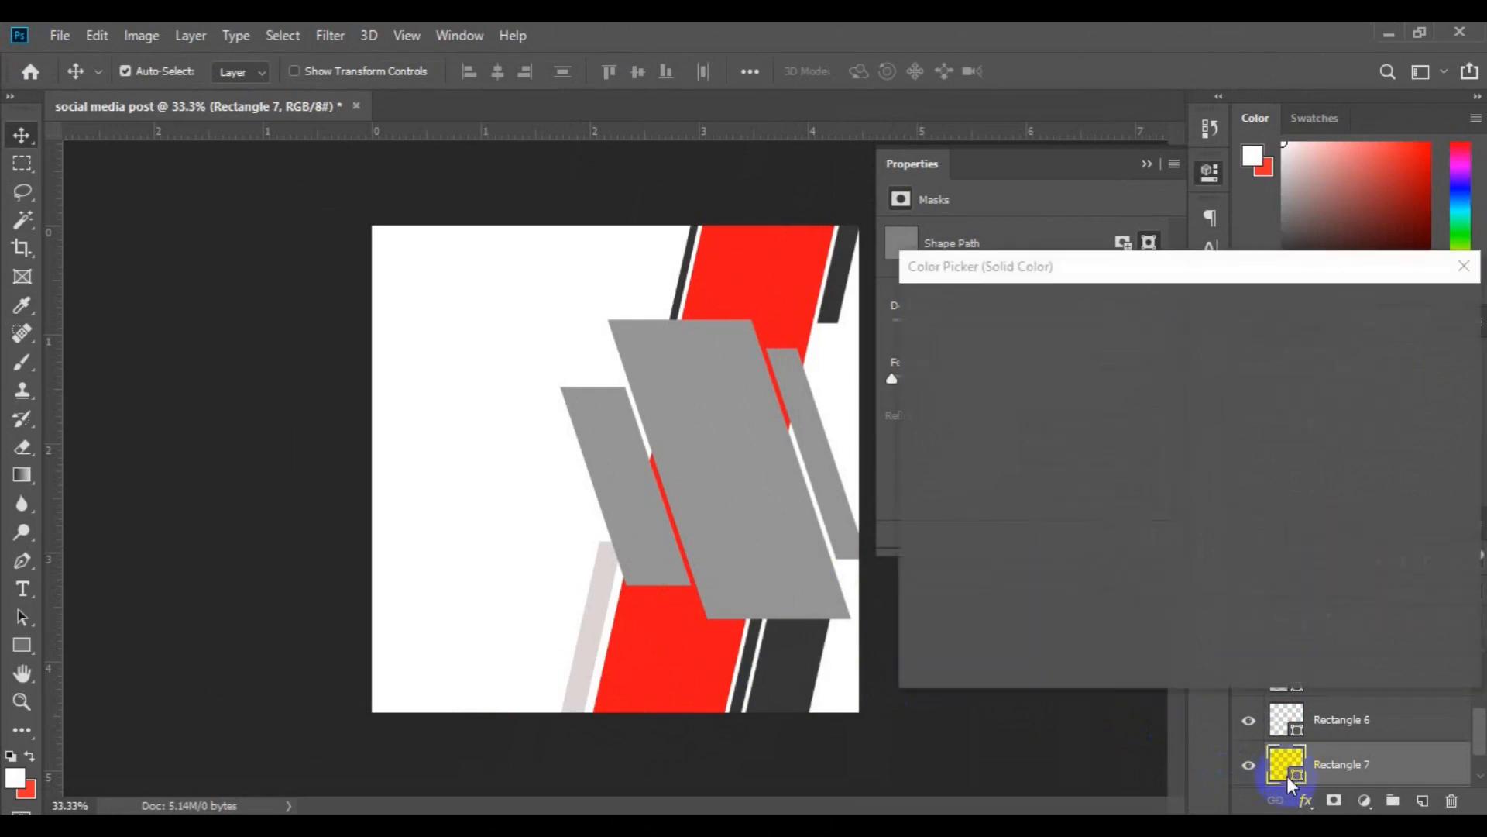
{"action": "left_click", "coordinate": [595, 661]}
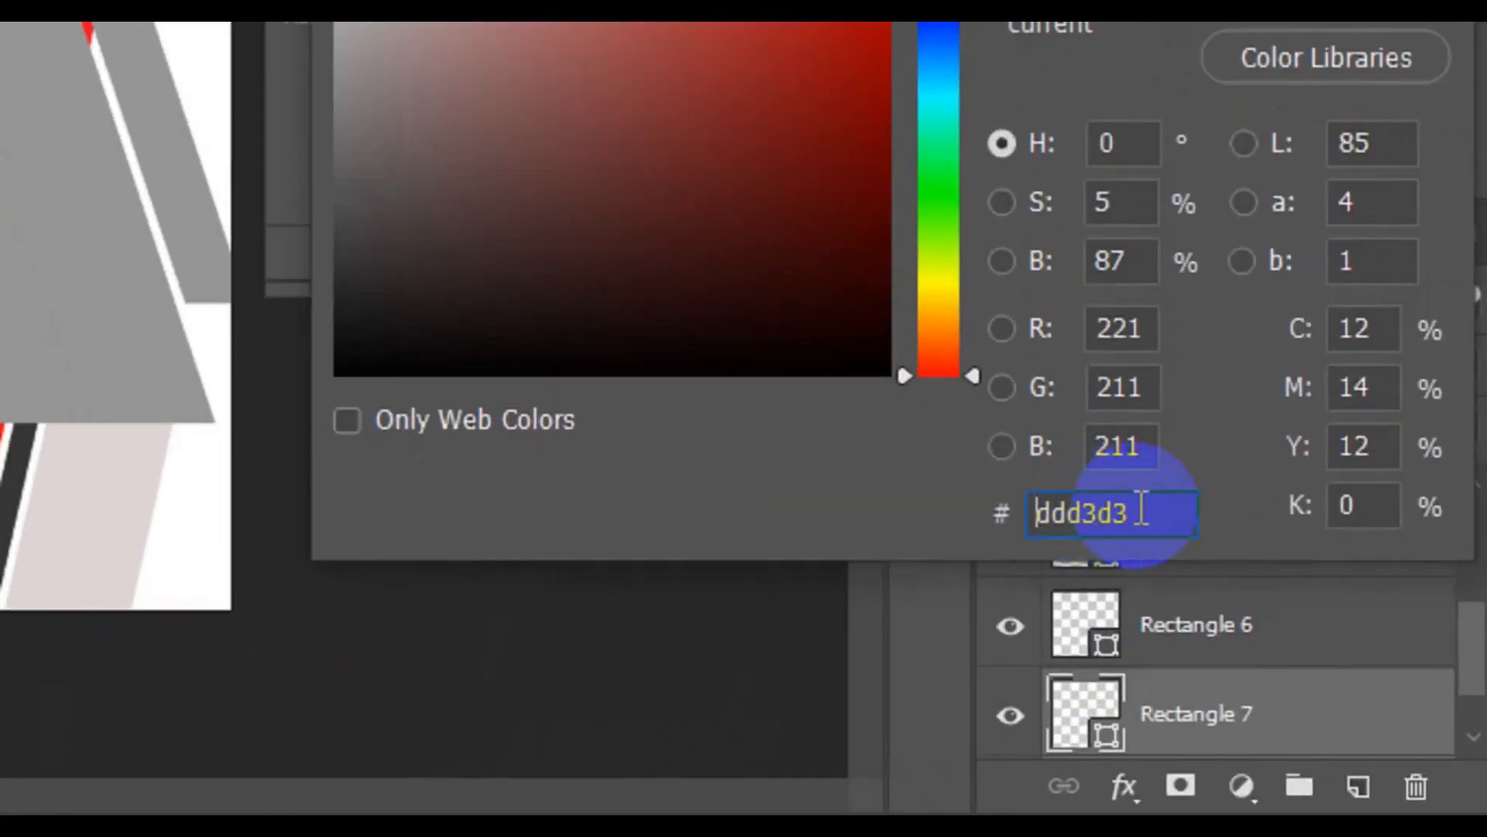
{"action": "double_click", "coordinate": [1268, 663]}
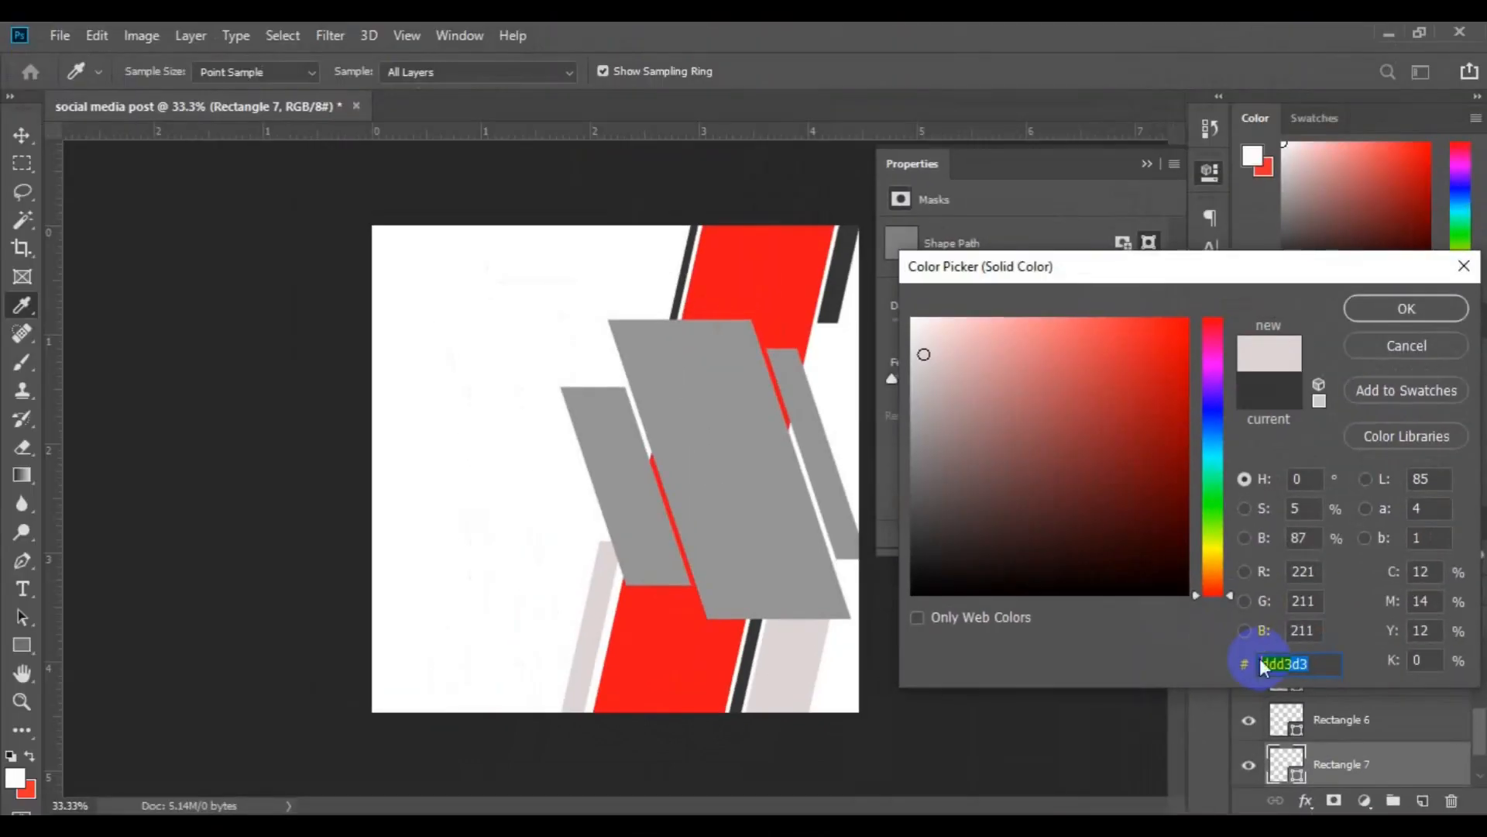
{"action": "left_click", "coordinate": [1387, 307]}
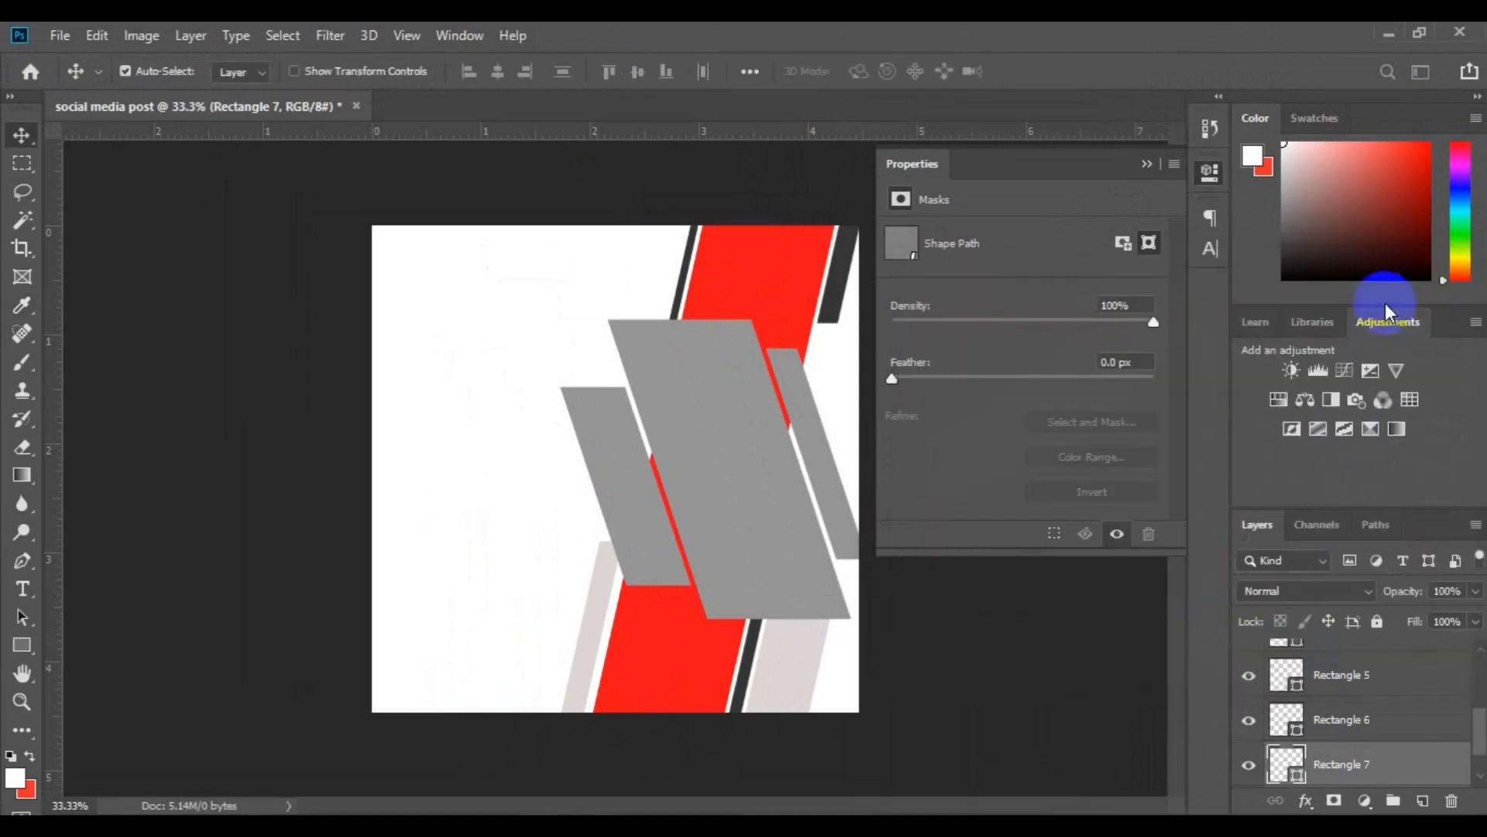
- Recolor the narrow dark bar beside the lower red bar (Rectangle 6) to red ef1119 by sampling the red bar
{"action": "left_click", "coordinate": [734, 709]}
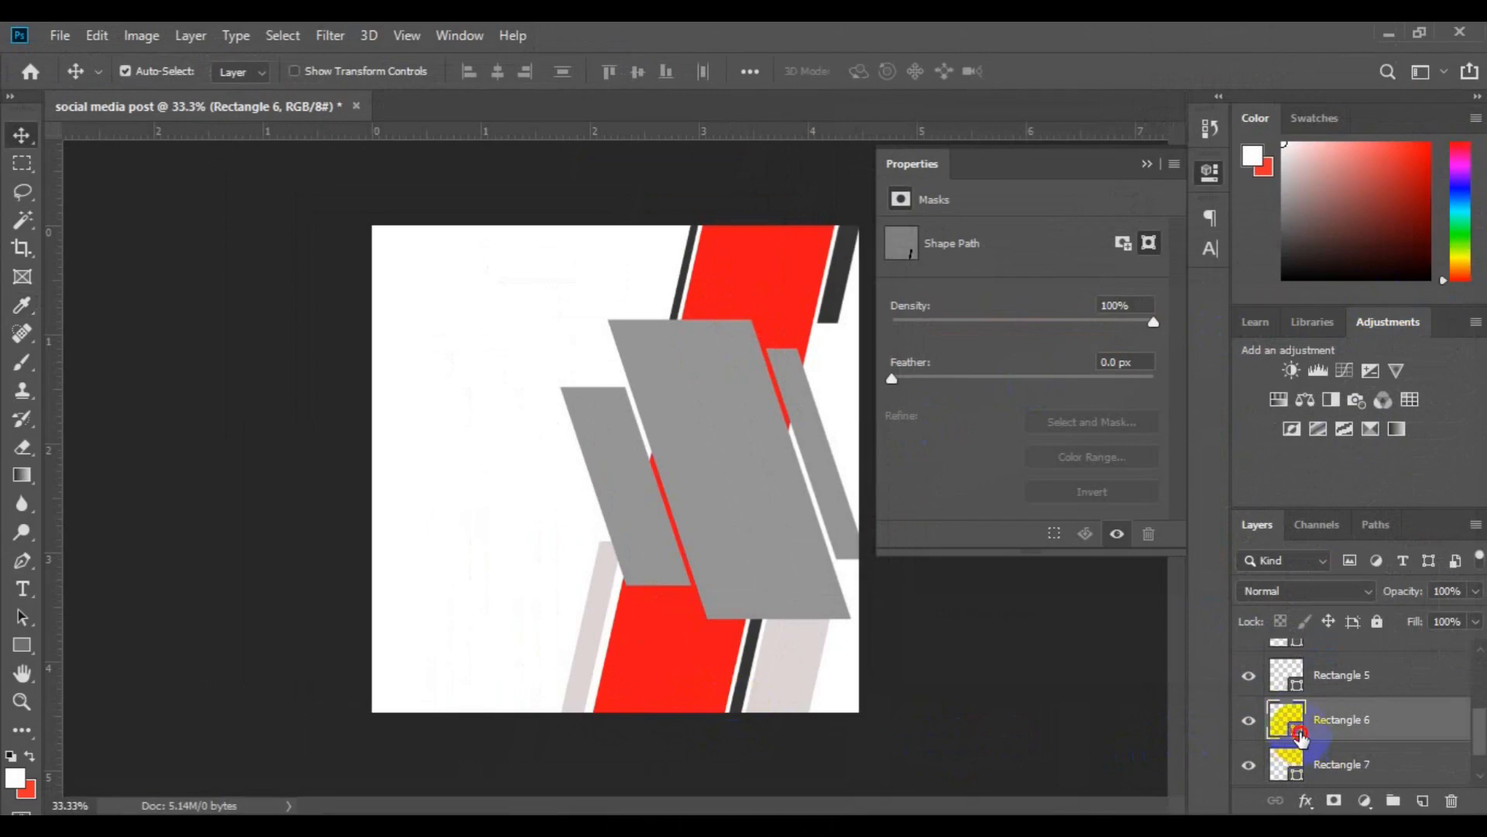
{"action": "double_click", "coordinate": [1300, 732]}
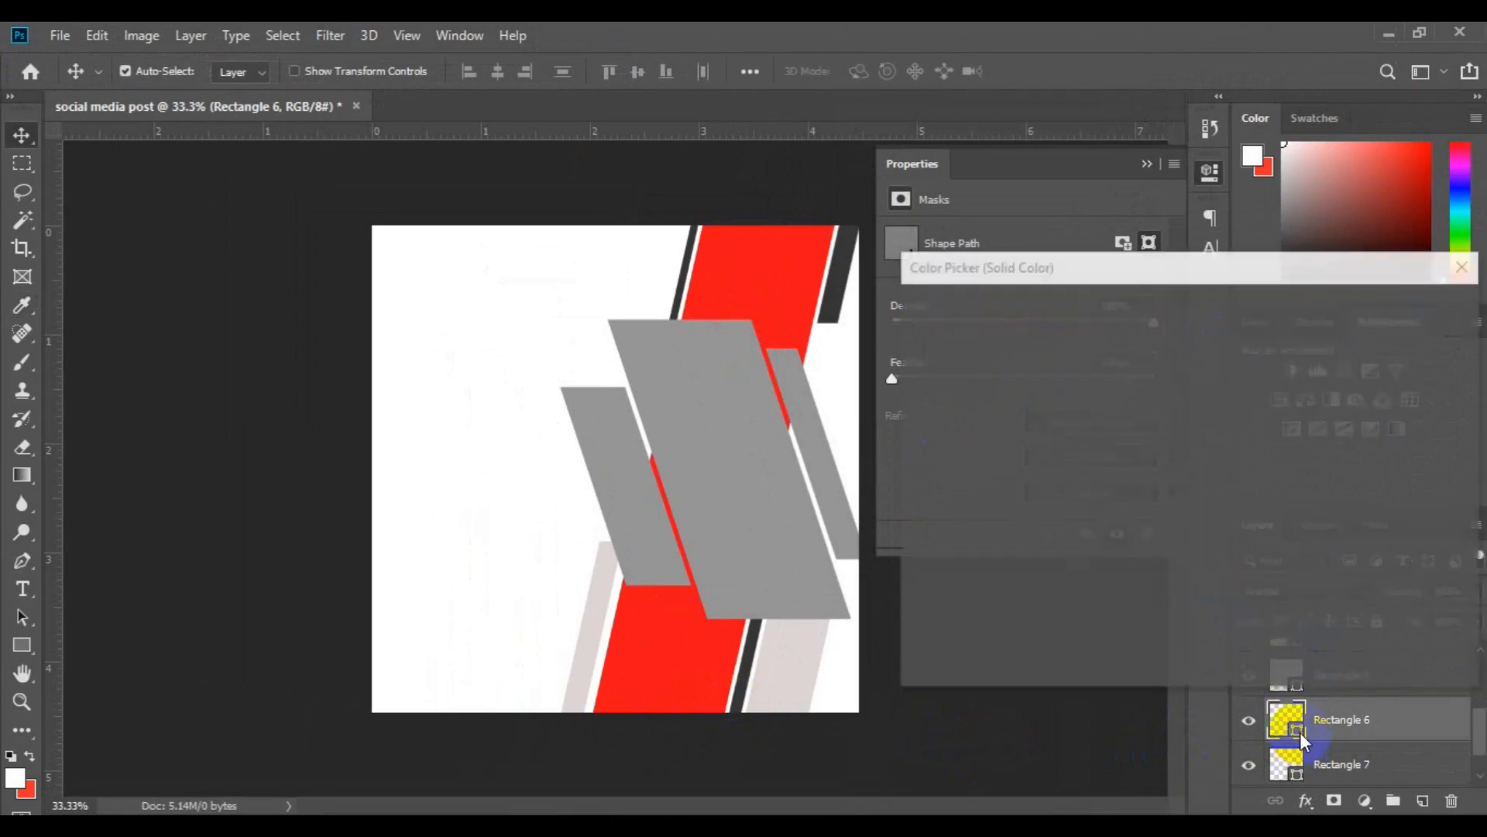
{"action": "left_click", "coordinate": [688, 681]}
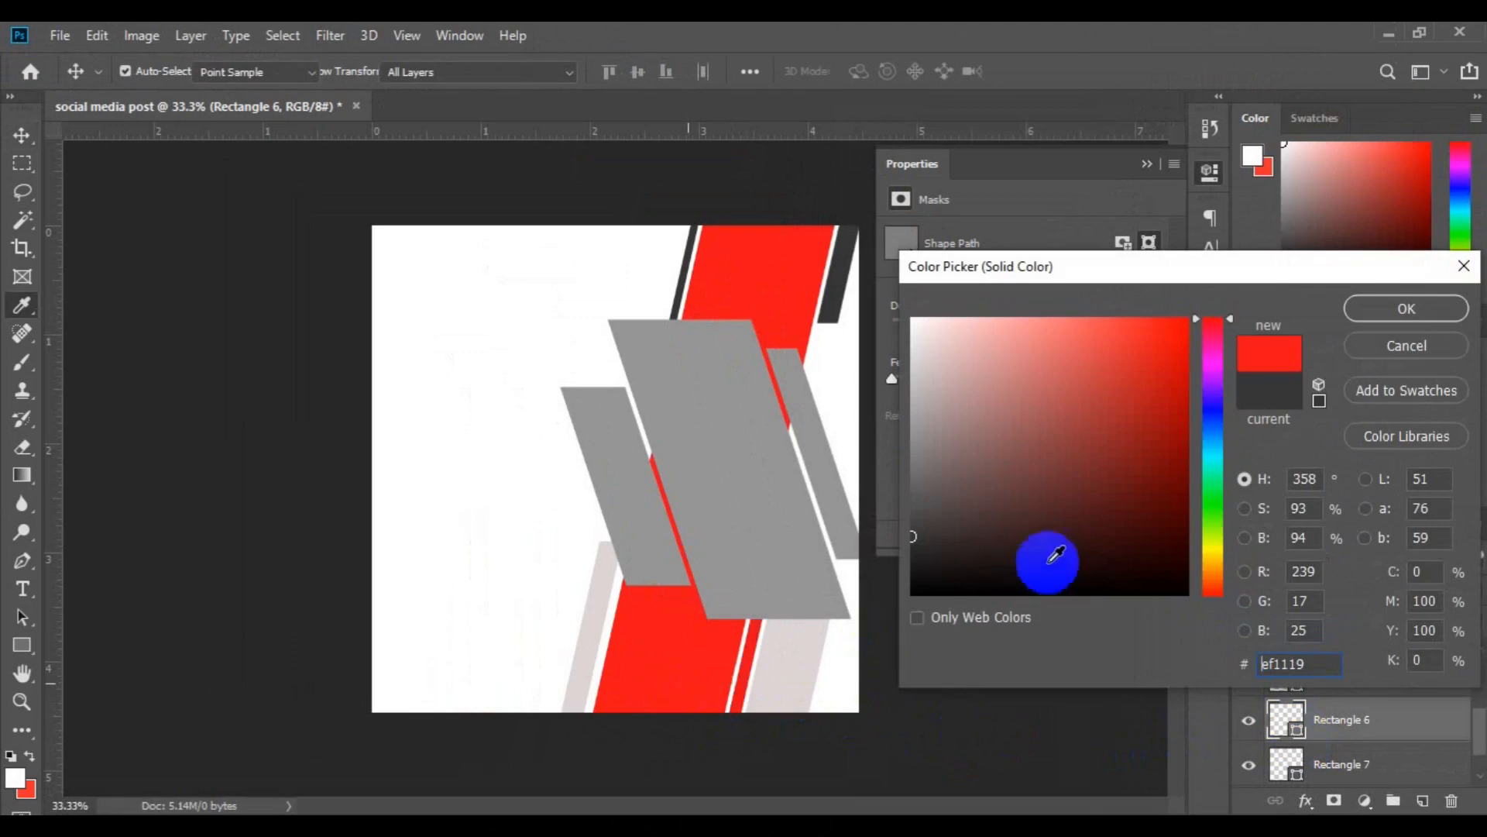
{"action": "left_click", "coordinate": [1424, 318]}
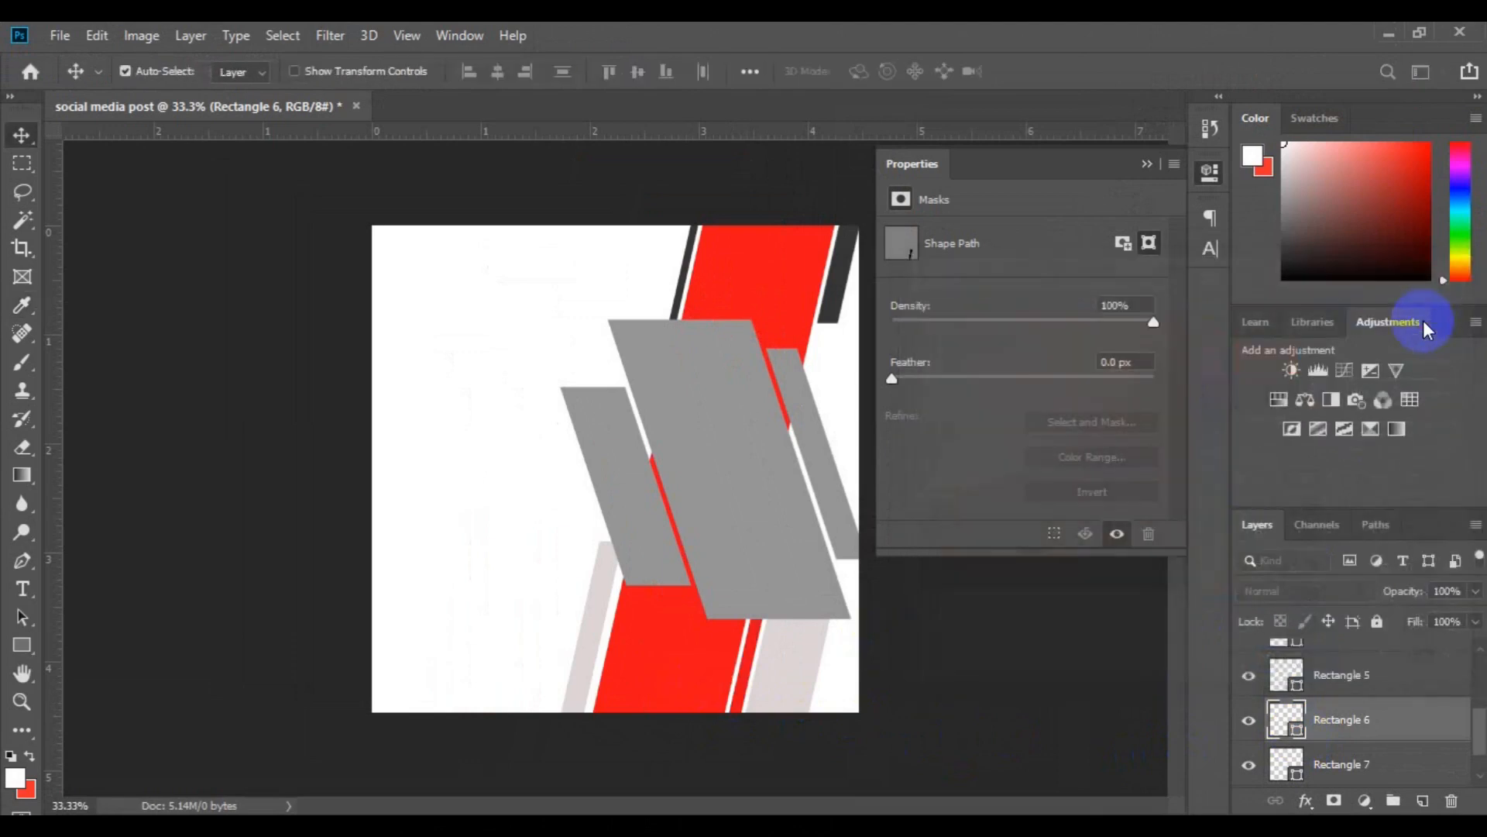
- Recolor the dark upper-right bar (Rectangle 3) to ddd3d3 by sampling the light gray lower-right bar
{"action": "left_click", "coordinate": [829, 275]}
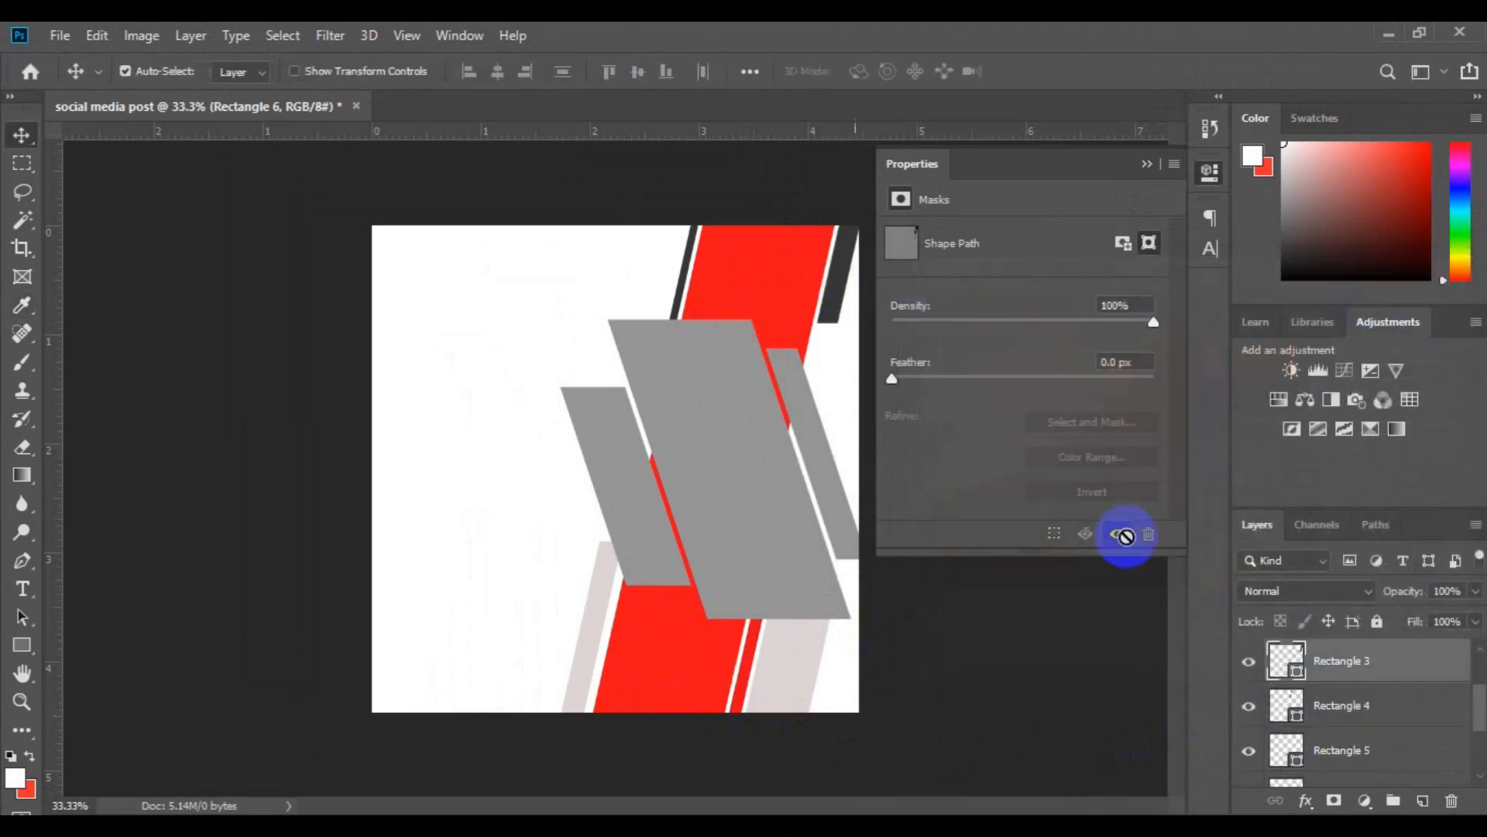
{"action": "double_click", "coordinate": [1300, 679]}
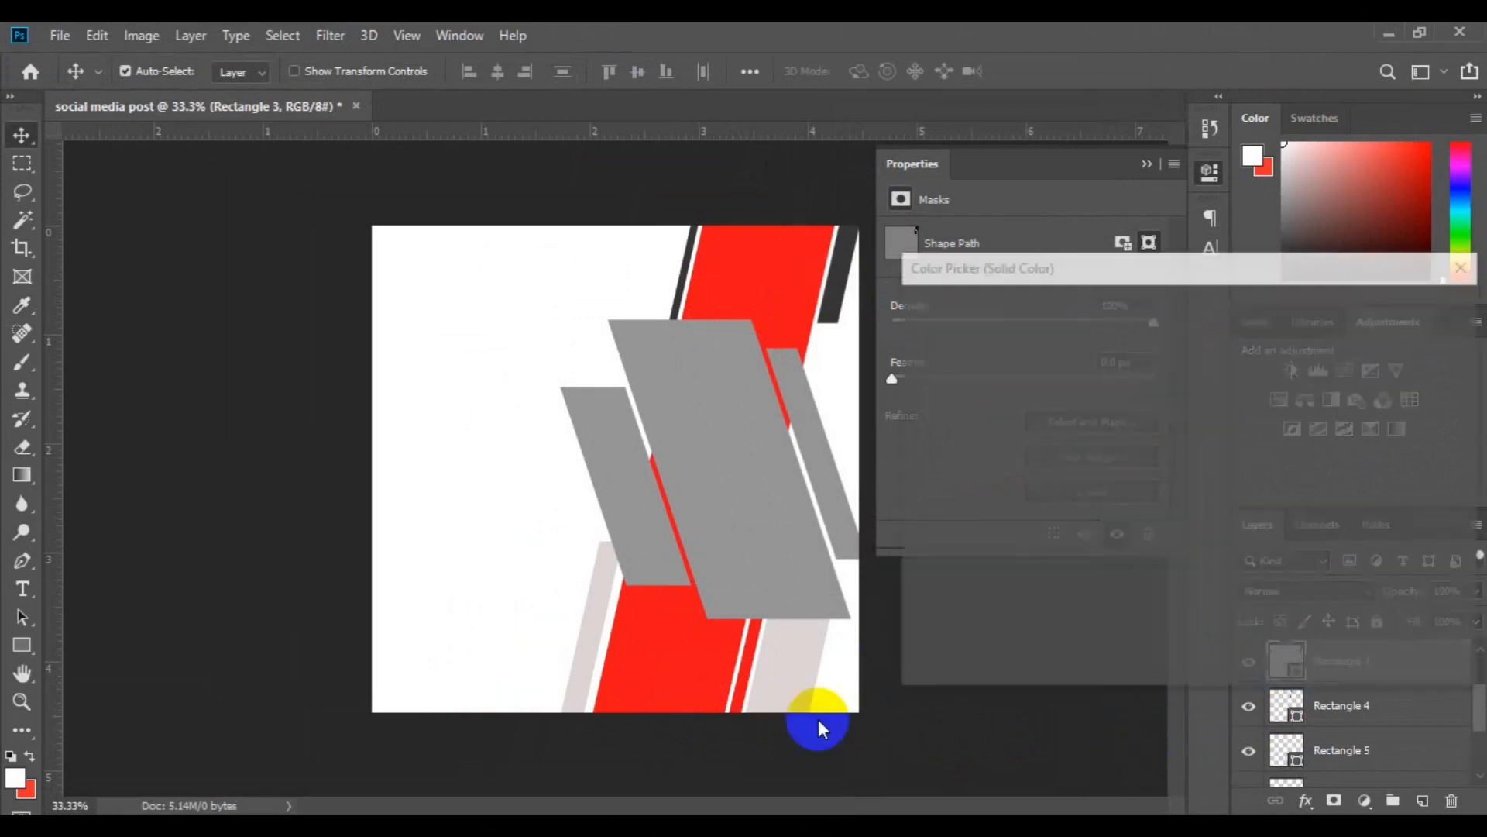
{"action": "left_click", "coordinate": [787, 681]}
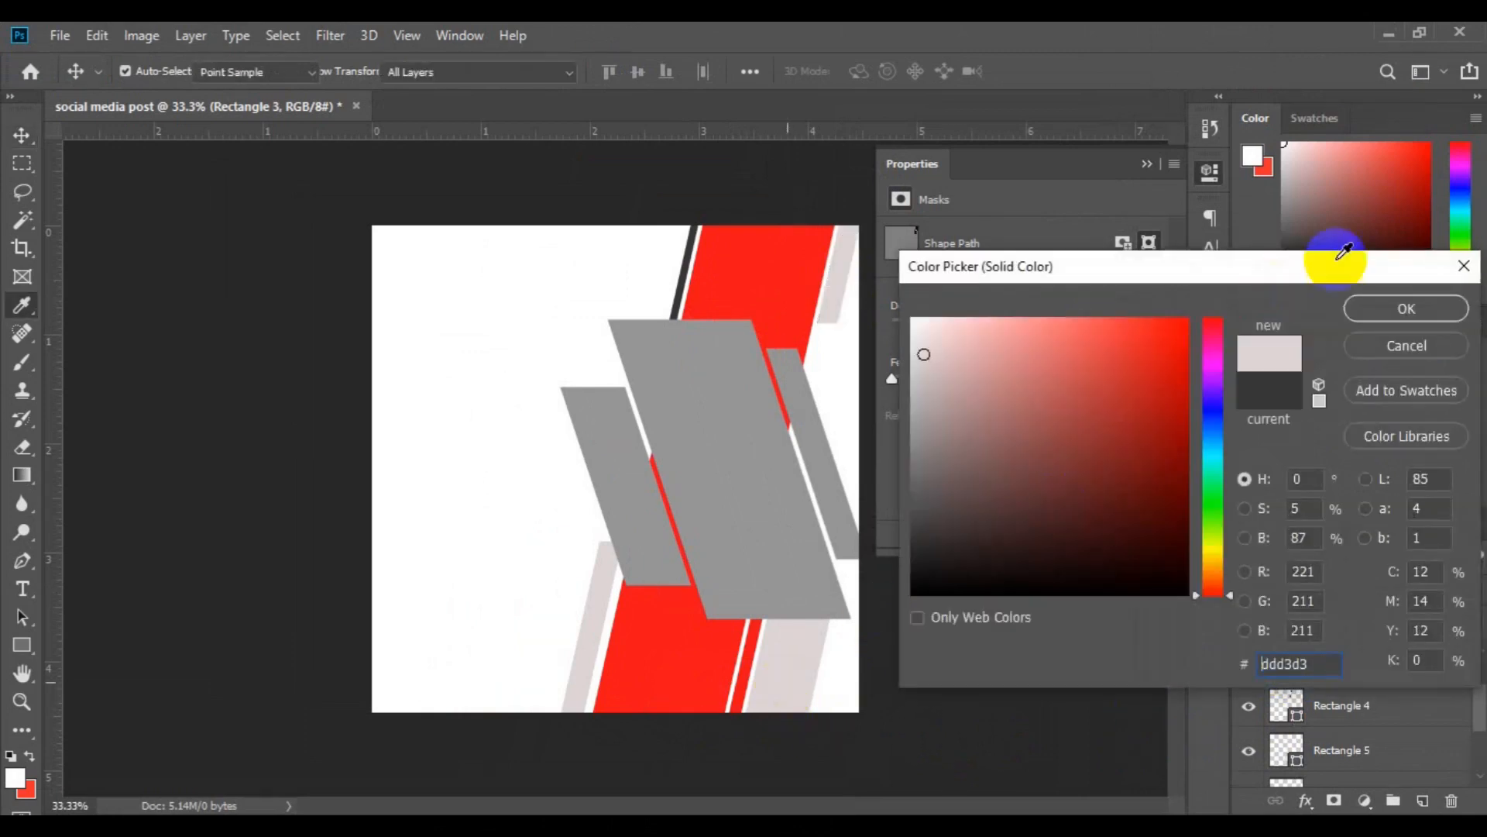
{"action": "left_click", "coordinate": [1406, 308]}
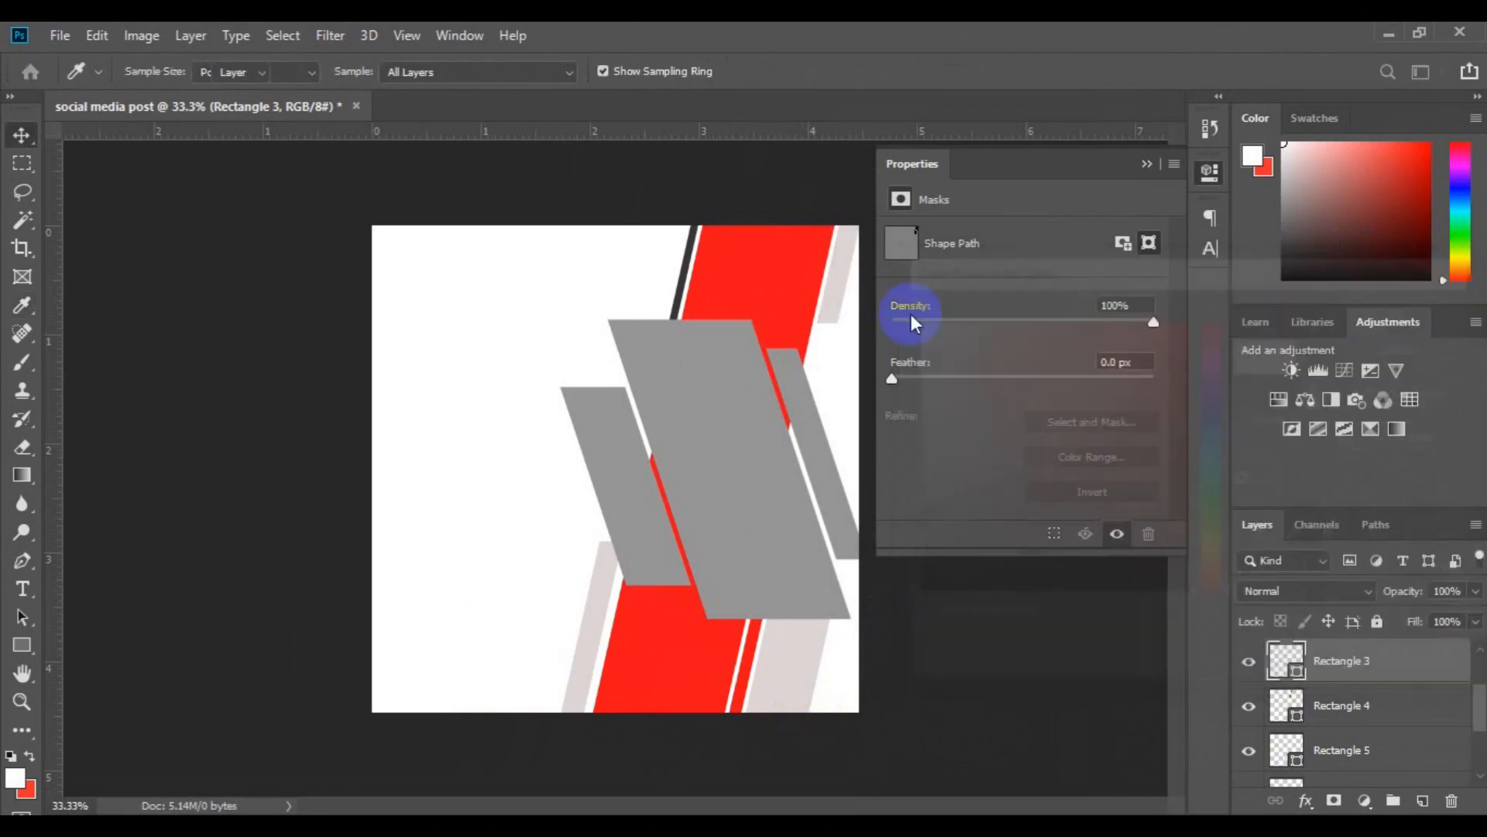
- Recolor the thin dark bar beside the upper red bar (Rectangle 4) to ddd3d3 by sampling the light gray bar, and collapse its properties
{"action": "left_click", "coordinate": [676, 295]}
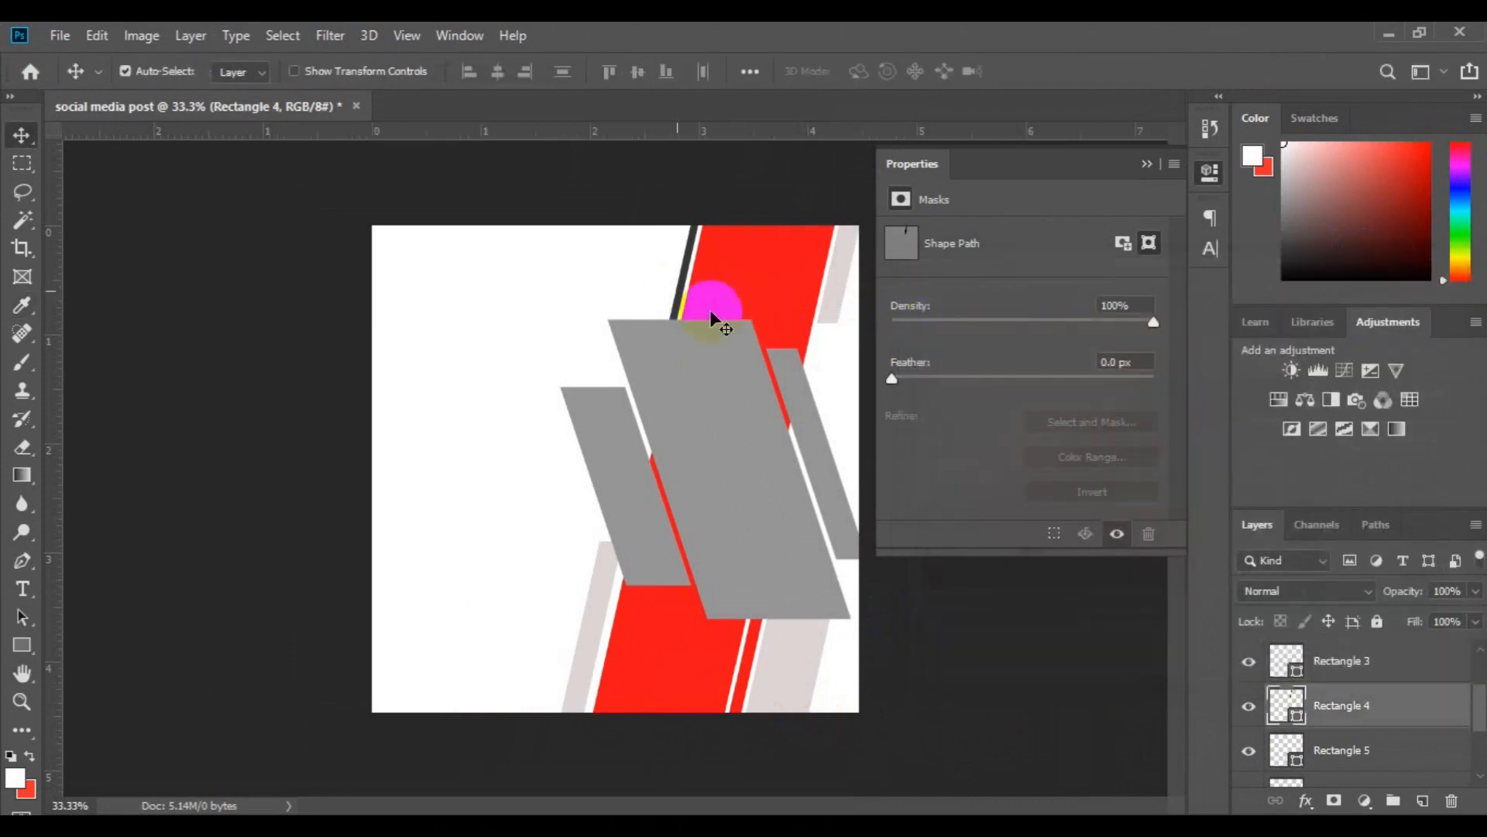
{"action": "double_click", "coordinate": [1287, 706]}
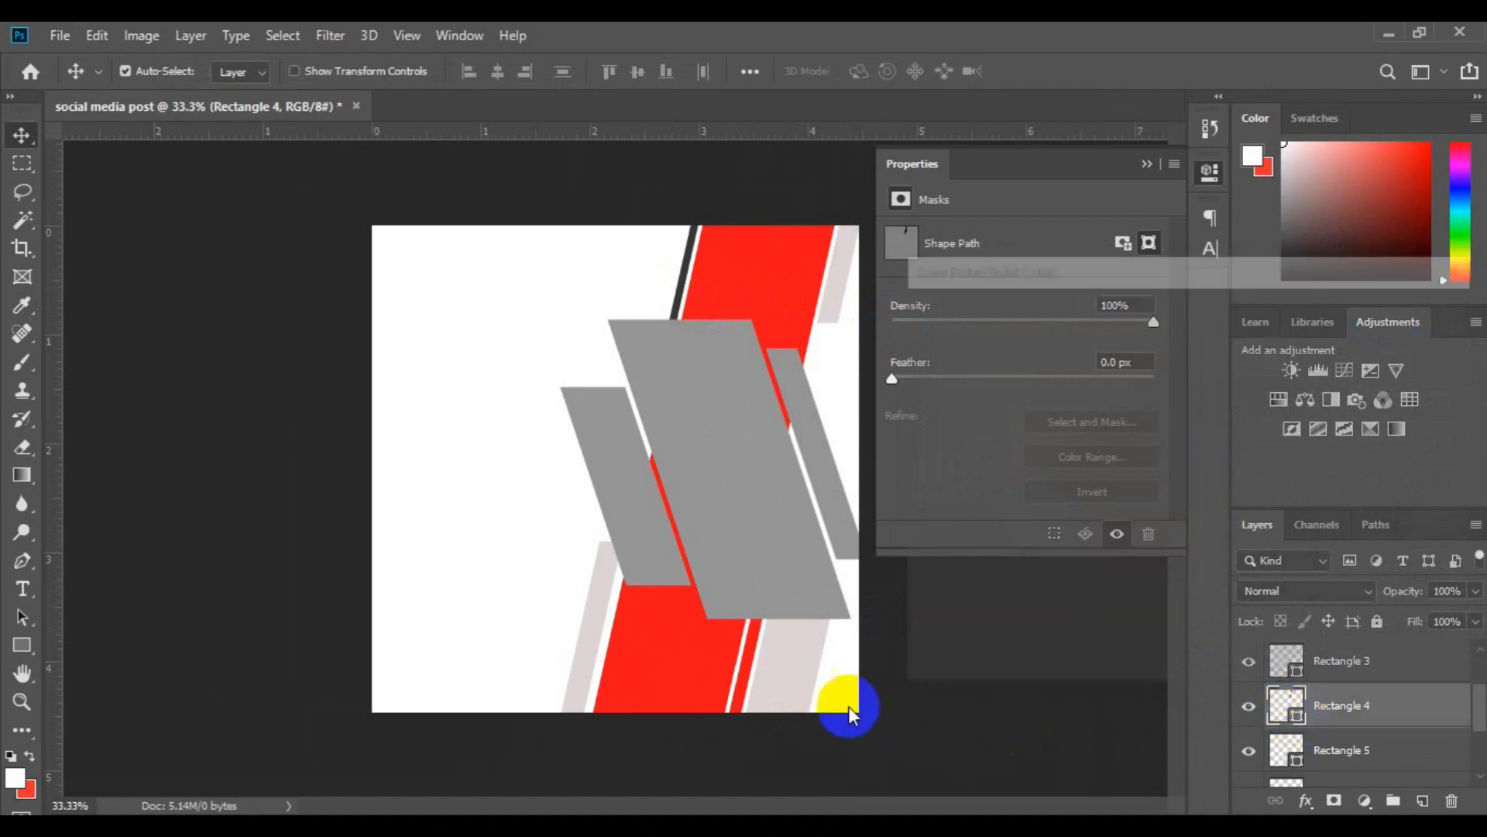
{"action": "left_click", "coordinate": [801, 680]}
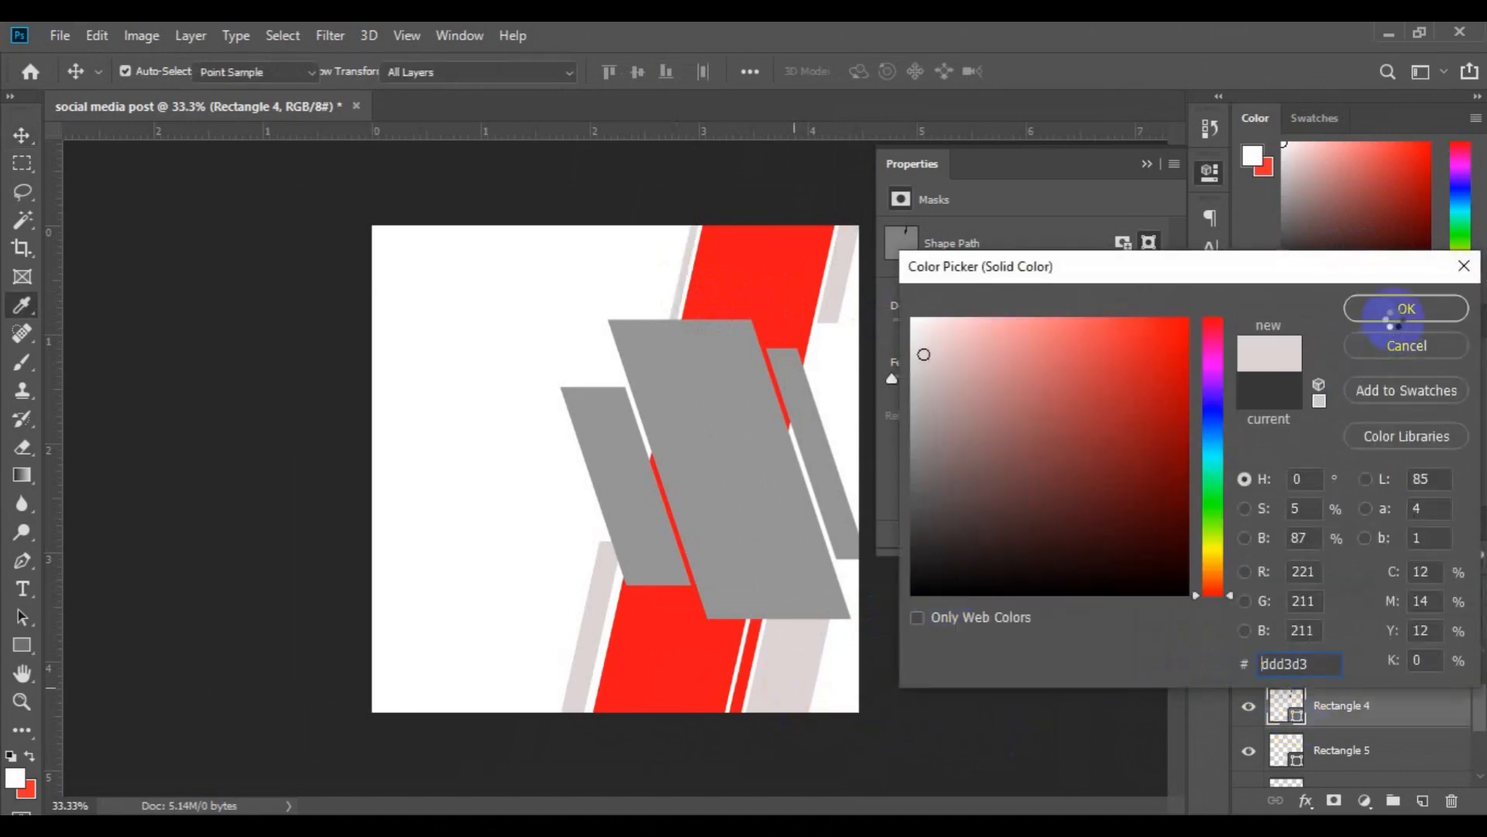
{"action": "left_click", "coordinate": [1393, 309]}
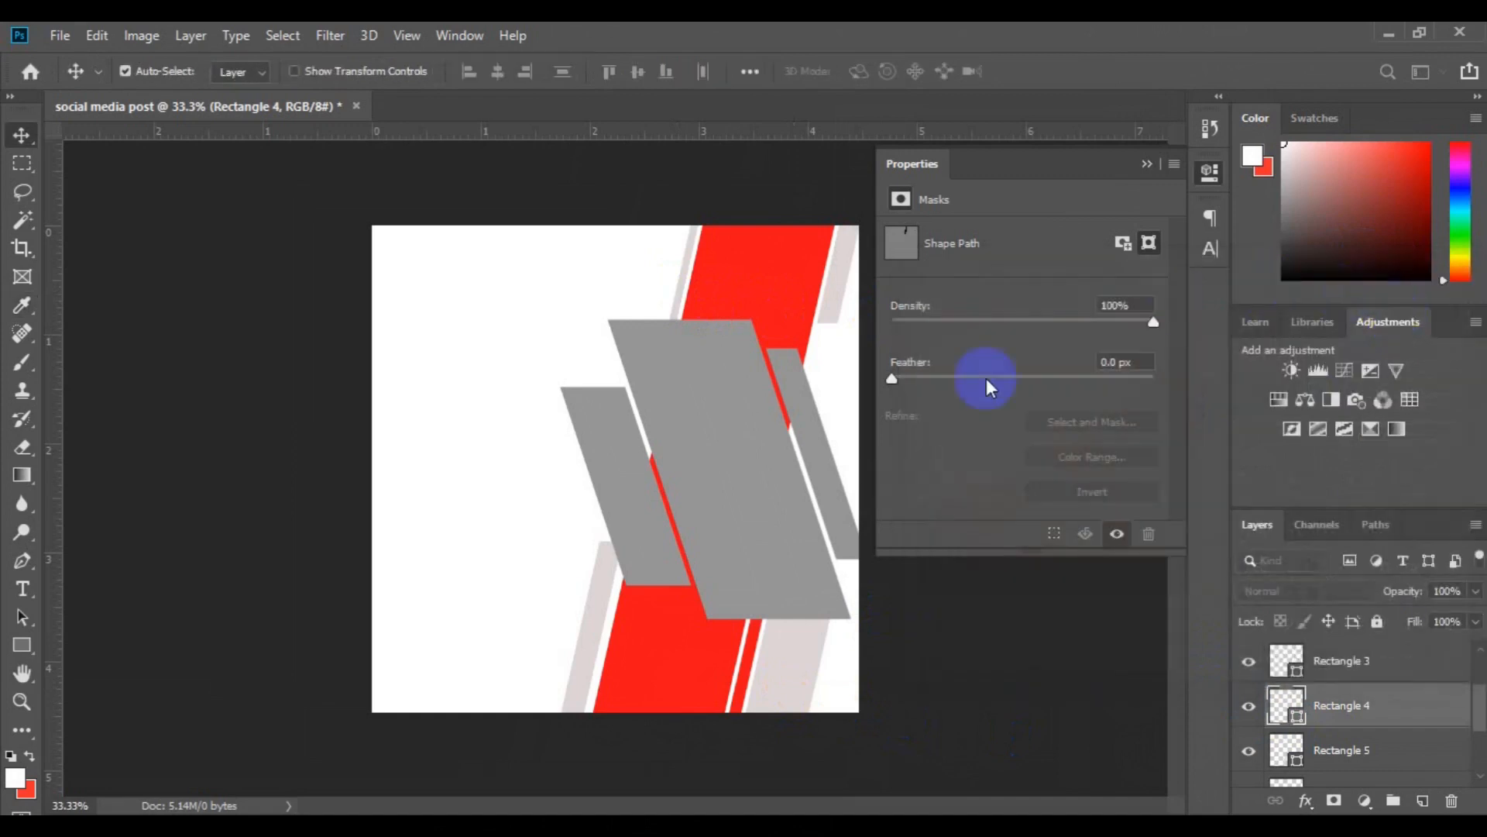
{"action": "left_click", "coordinate": [1149, 165]}
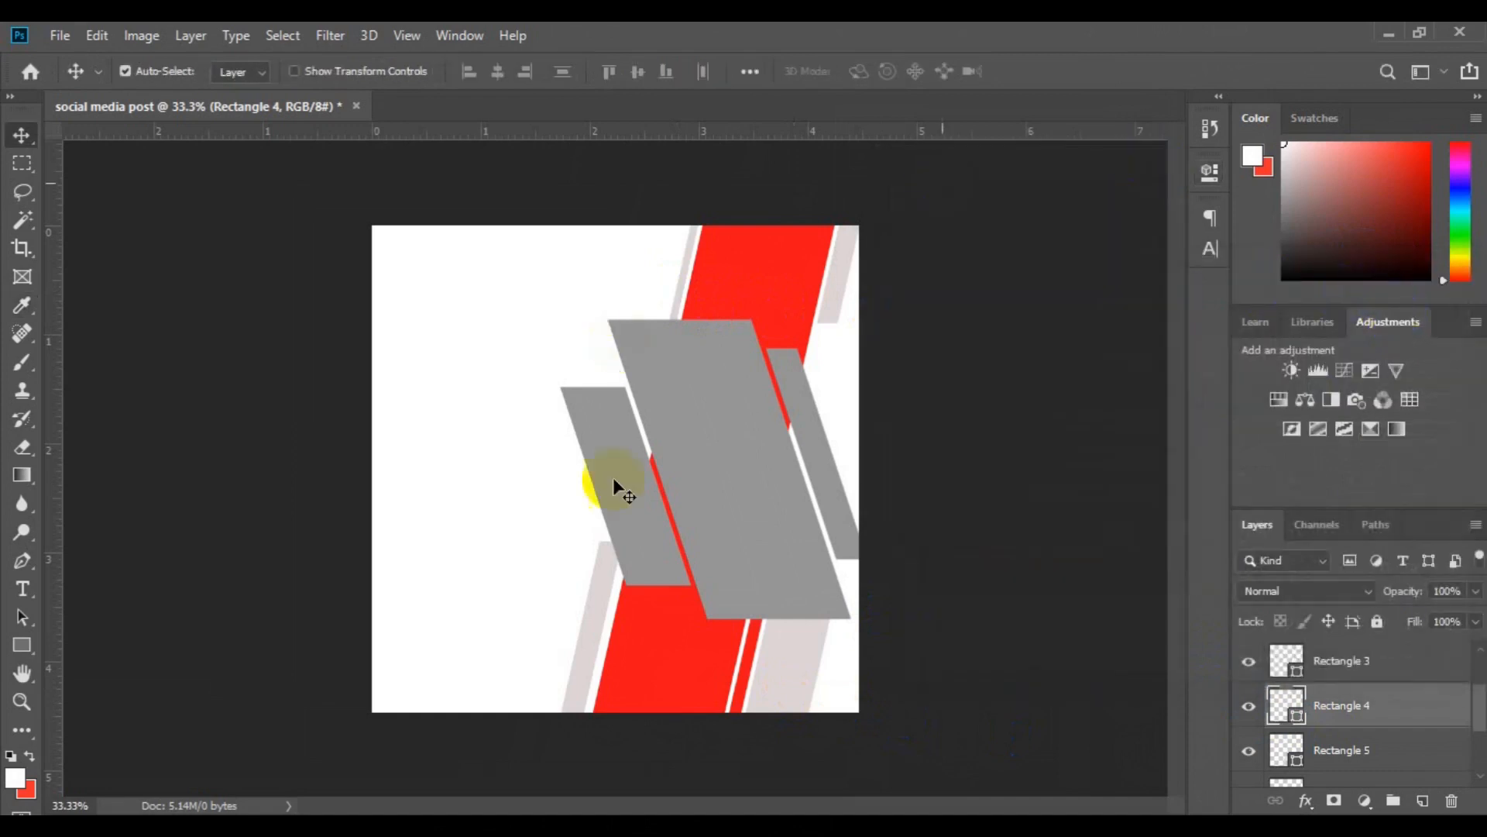
- Place the embedded photo 15851 from the freepik stockpoto folder above Rectangle 1 and scale it to about the canvas width
{"action": "left_click", "coordinate": [732, 485]}
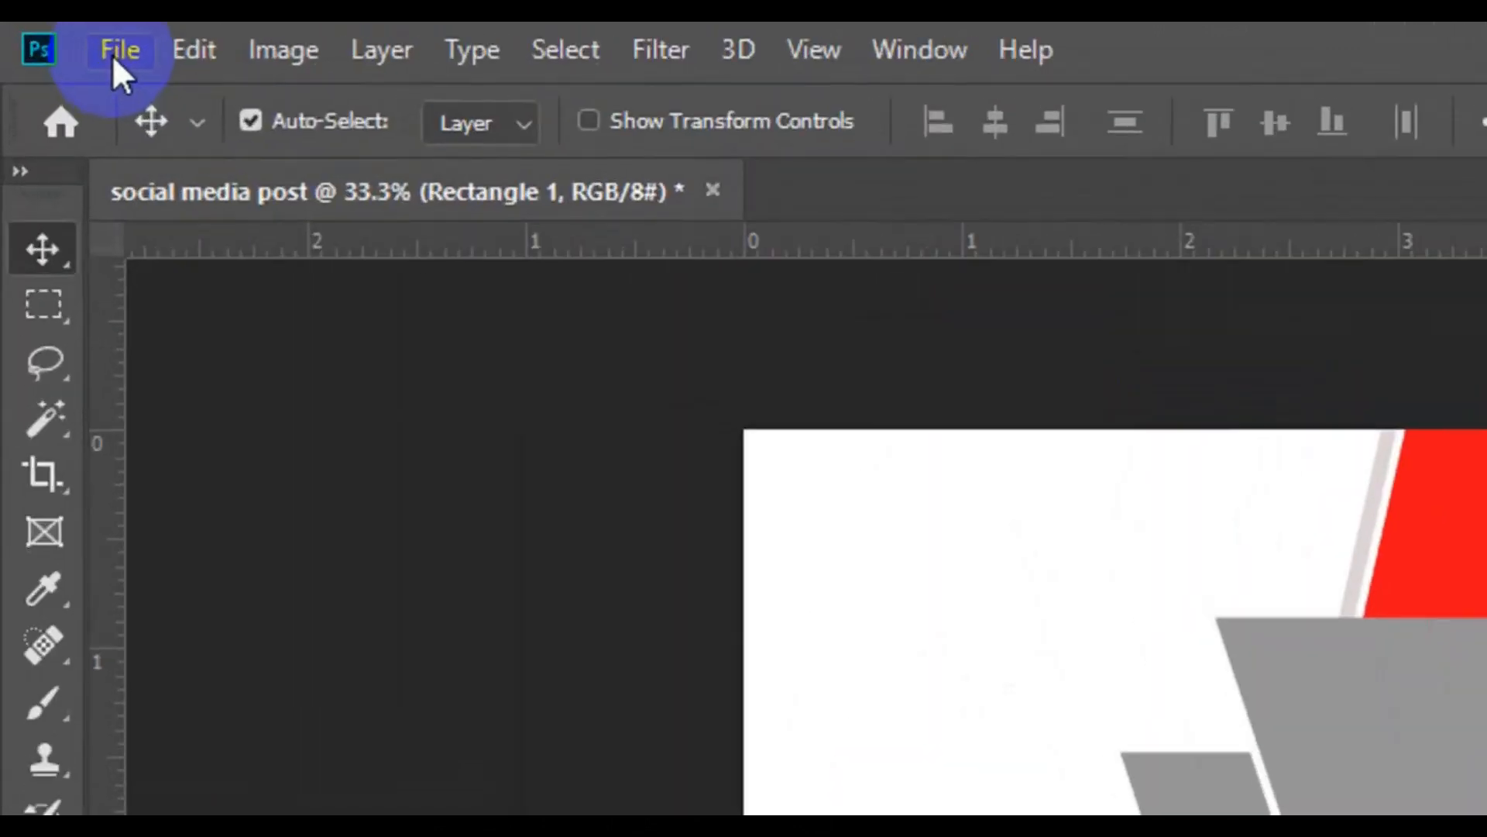
{"action": "left_click", "coordinate": [55, 38]}
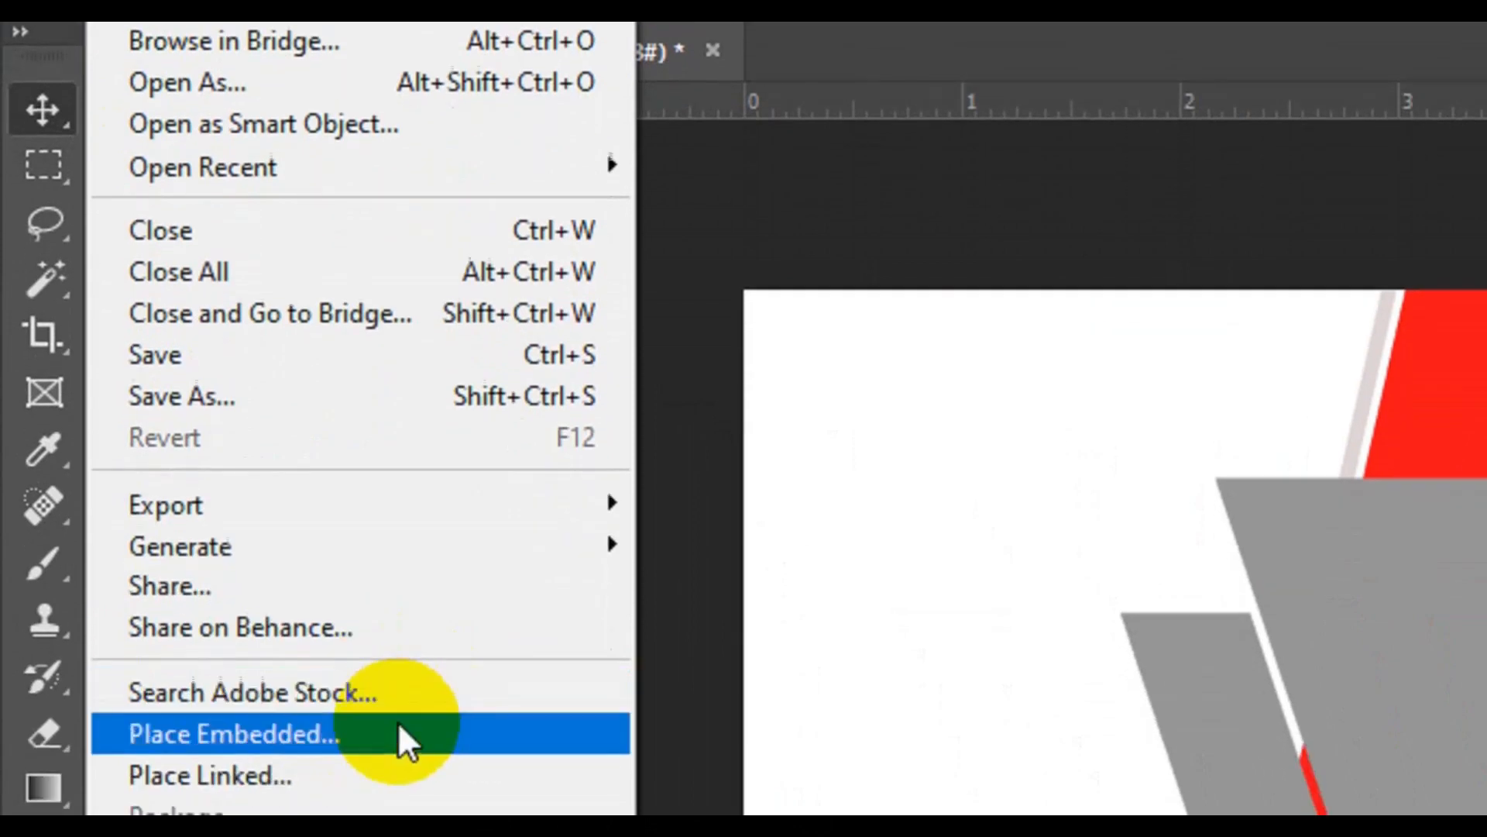
{"action": "left_click", "coordinate": [399, 631]}
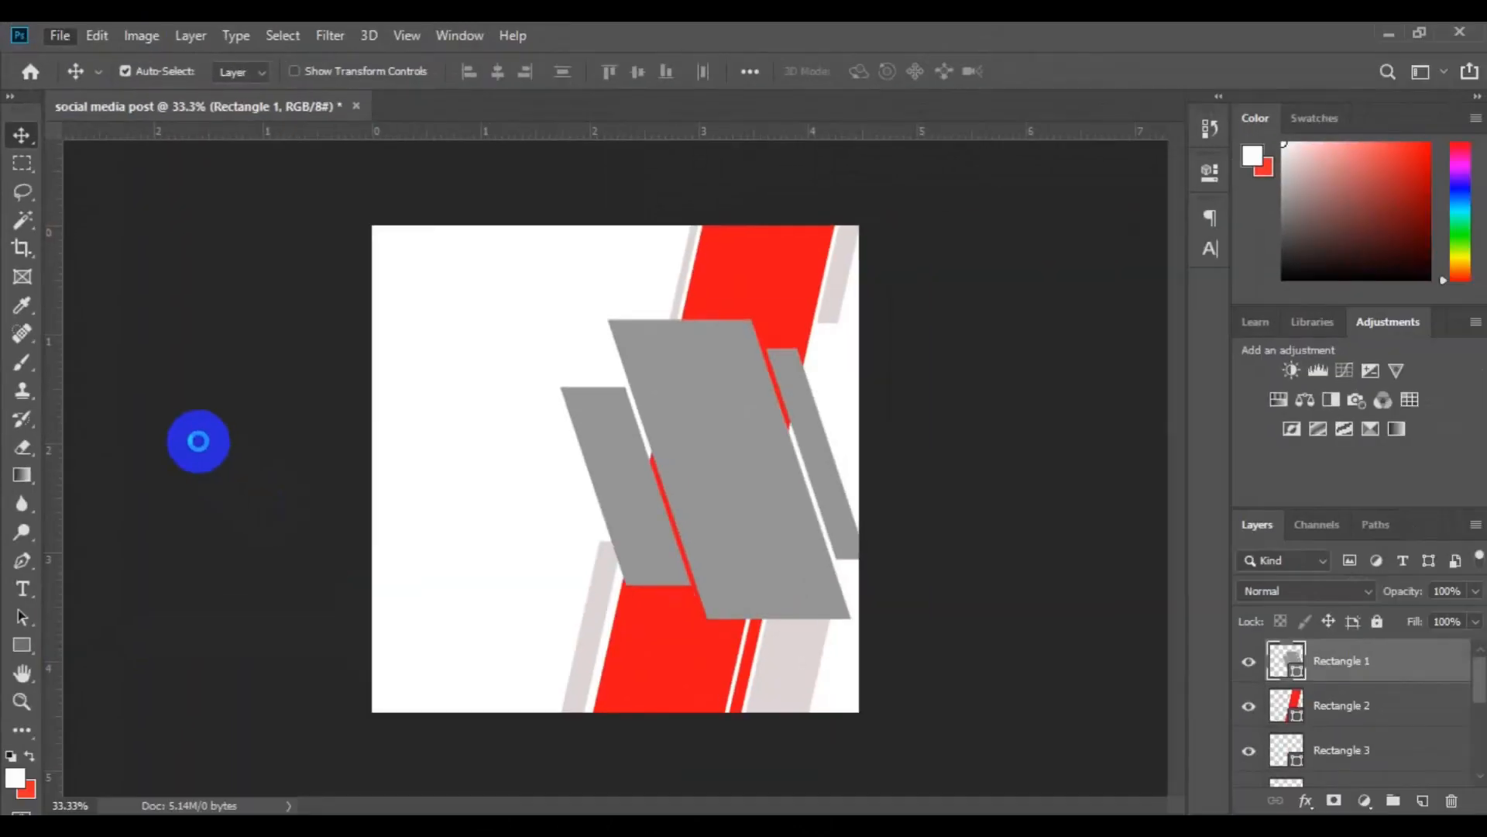
{"action": "double_click", "coordinate": [647, 390]}
{"action": "scroll", "coordinate": [726, 448], "scroll_direction": "down", "scroll_amount": 5}
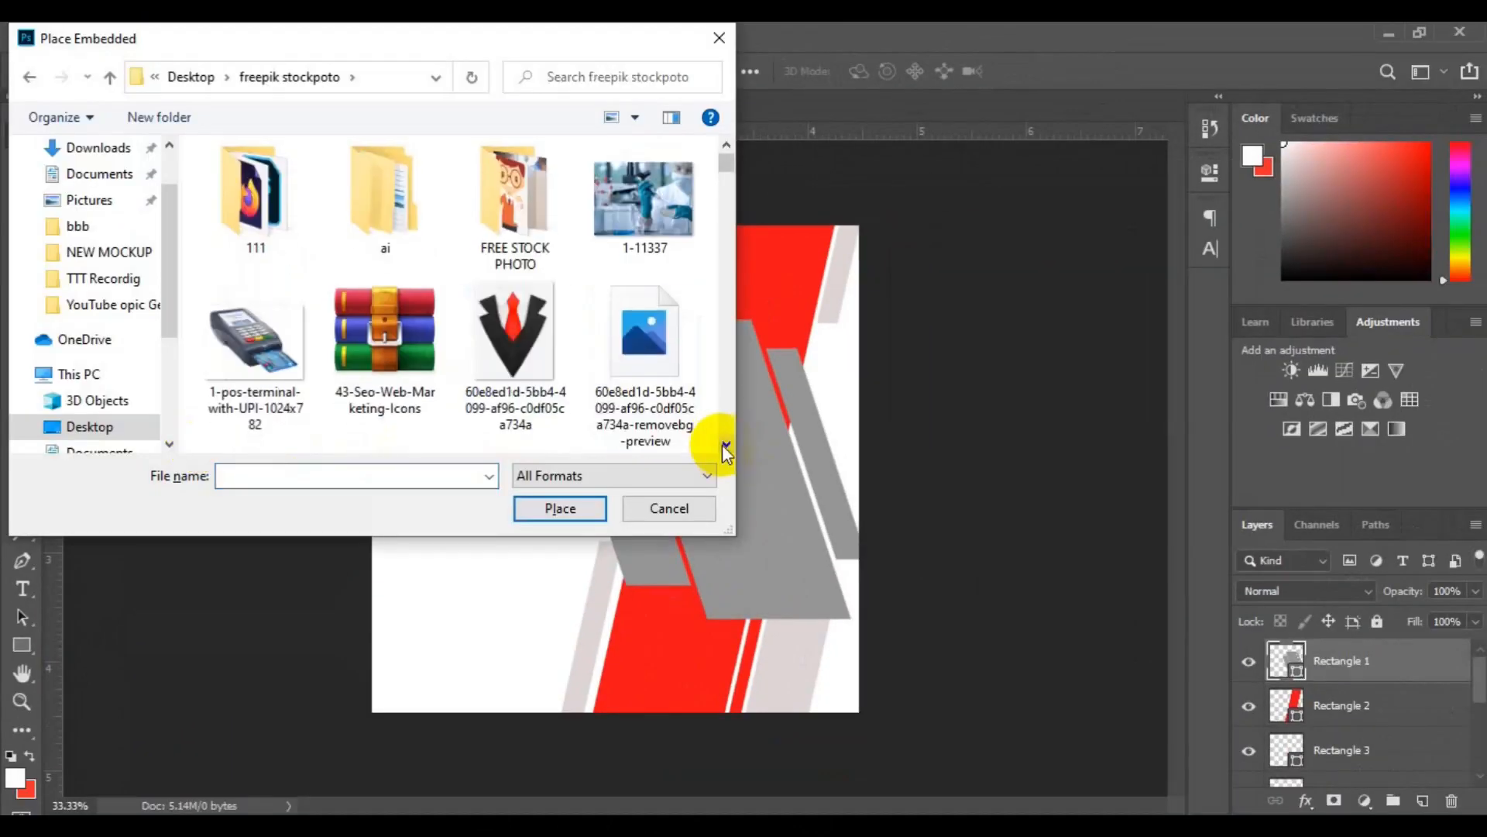
{"action": "scroll", "coordinate": [726, 448], "scroll_direction": "down", "scroll_amount": 6}
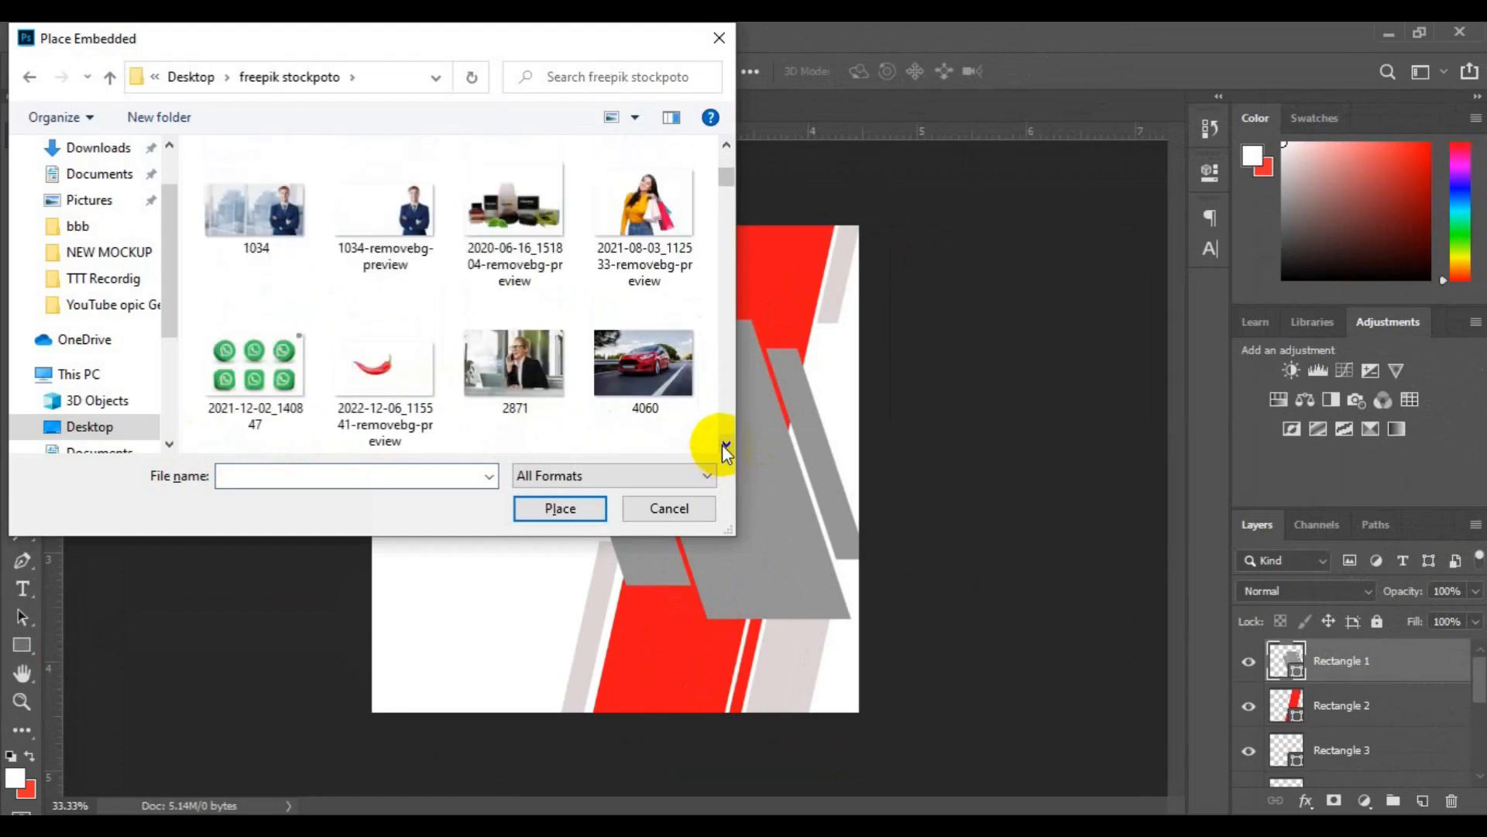
{"action": "scroll", "coordinate": [726, 448], "scroll_direction": "down", "scroll_amount": 4}
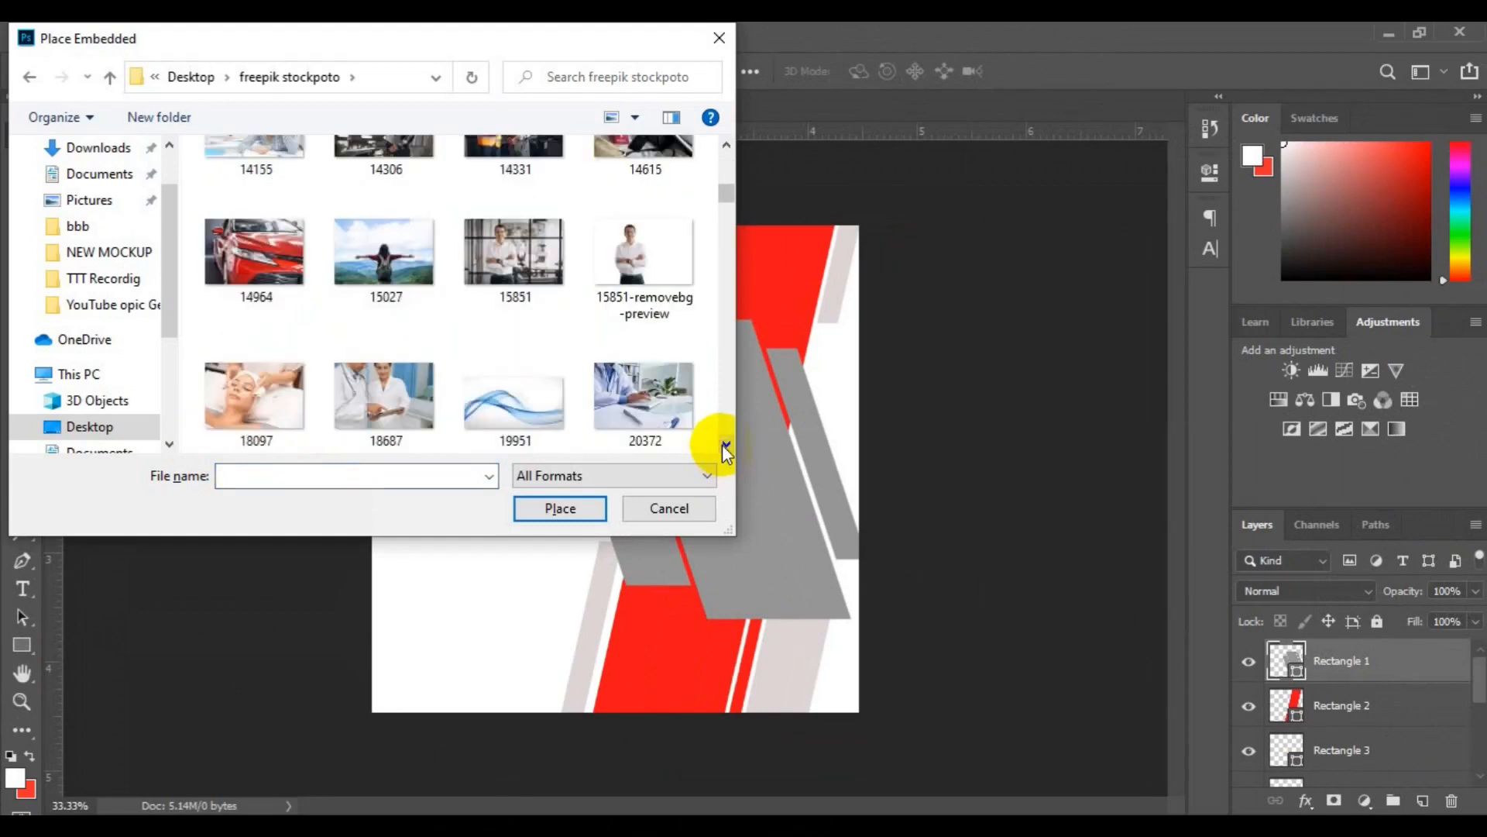
{"action": "left_click", "coordinate": [515, 252]}
{"action": "left_click", "coordinate": [534, 521]}
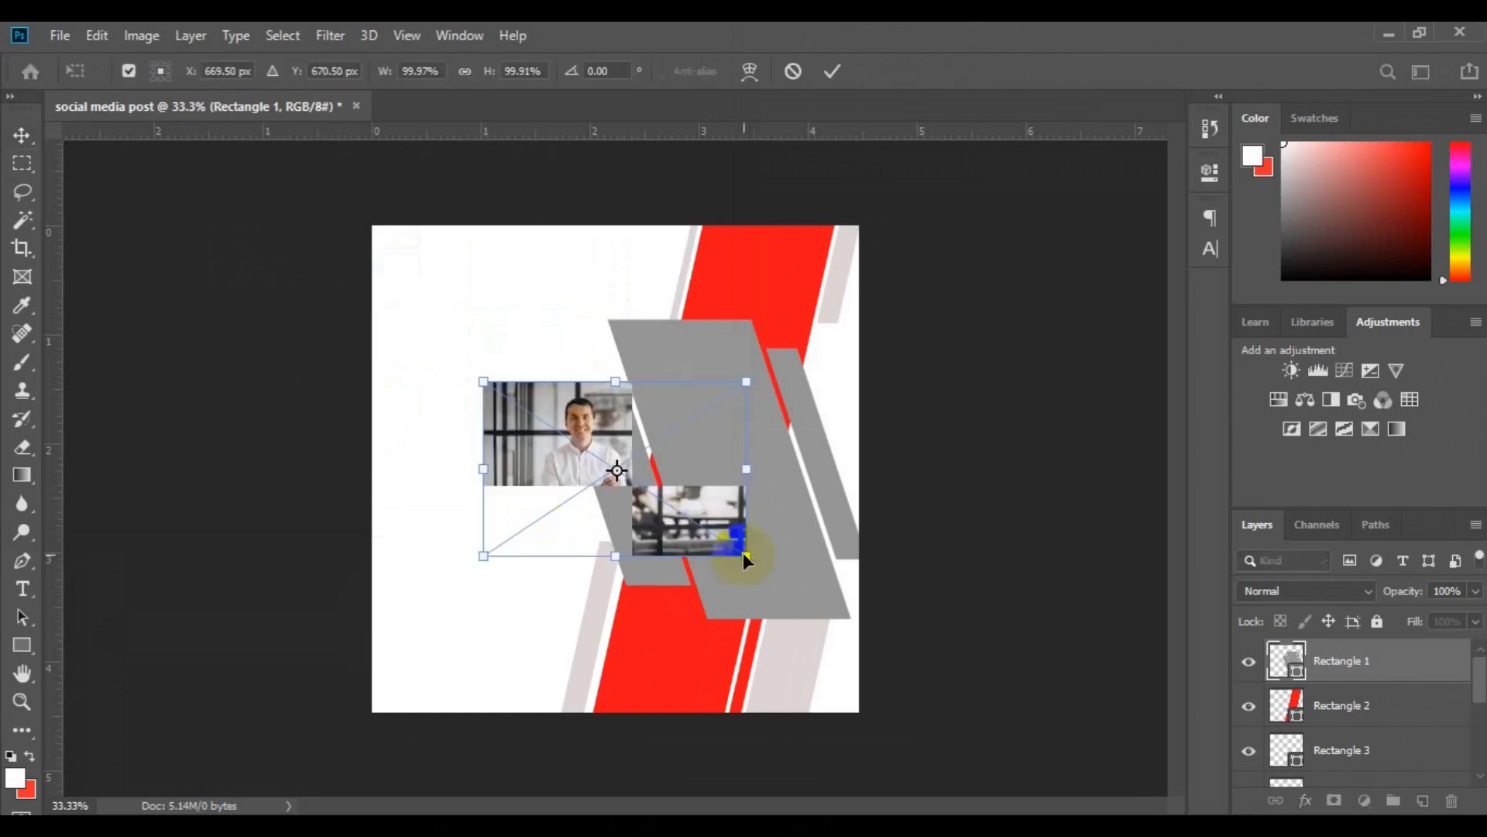
{"action": "left_click_drag", "start_coordinate": [803, 595], "coordinate": [858, 623]}
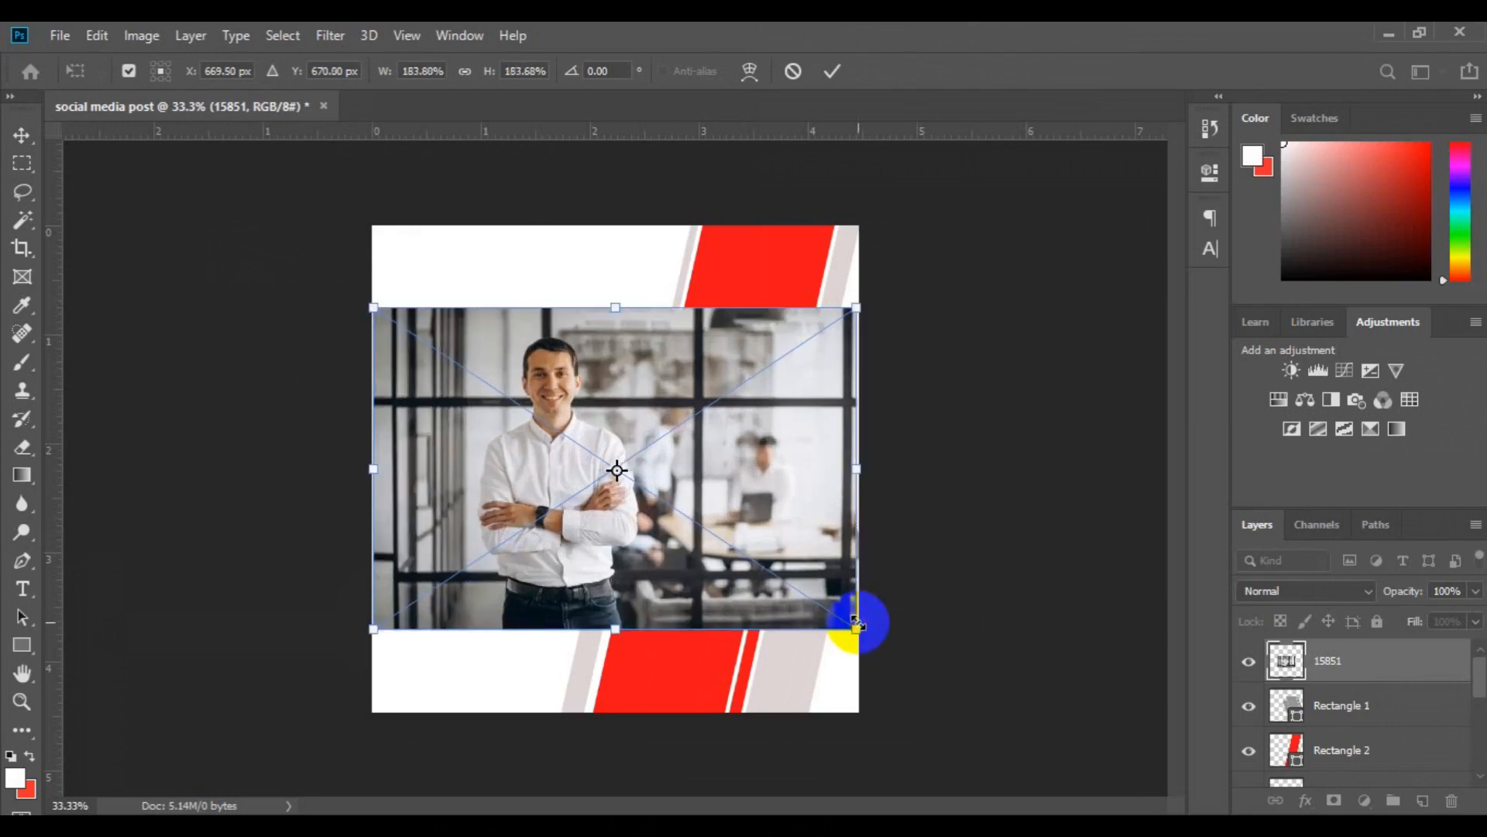
{"action": "left_click", "coordinate": [835, 71]}
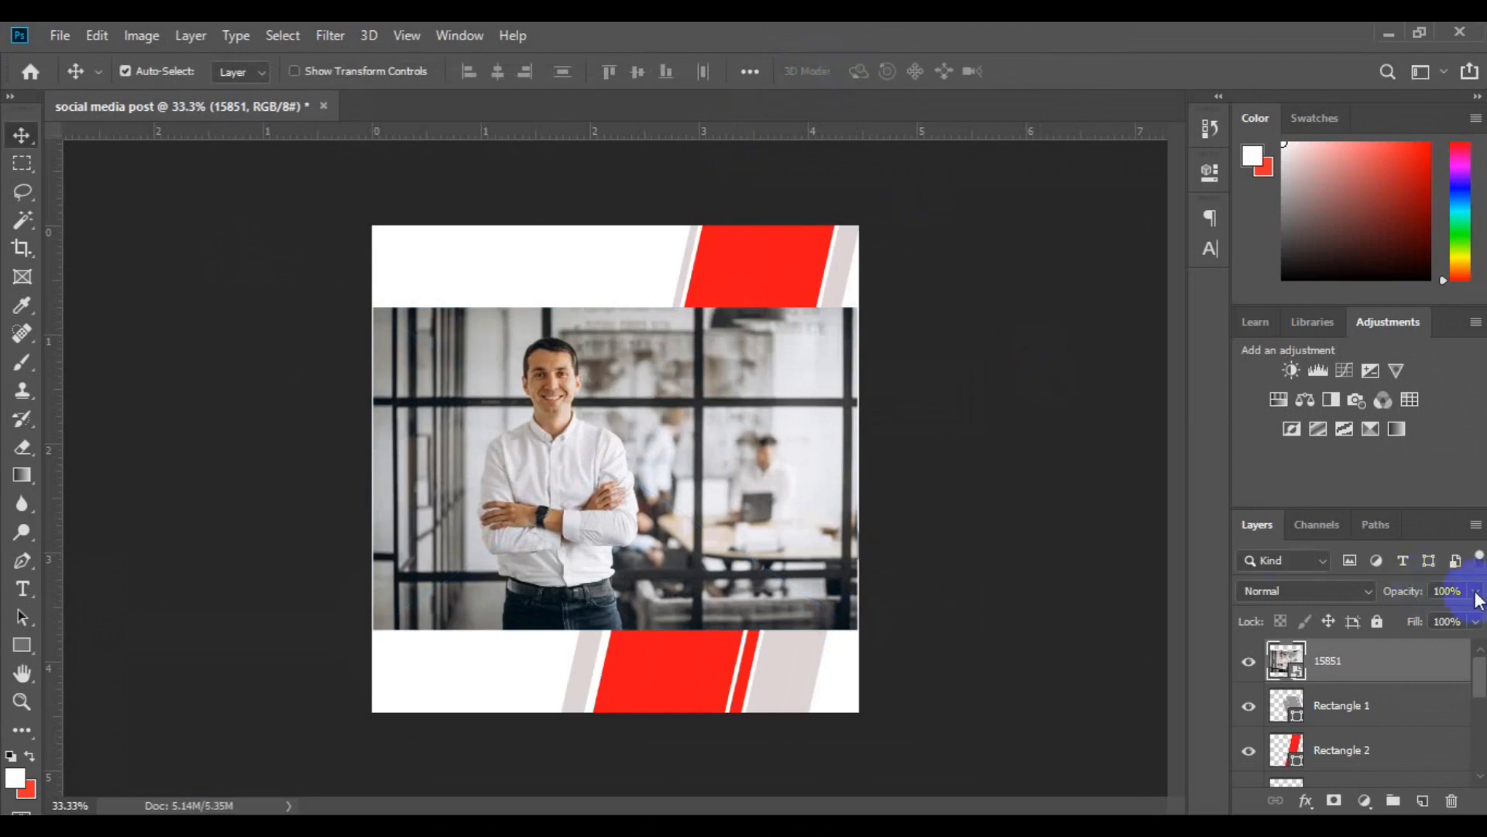
- Position the photo over the gray slanted shapes using a temporary 68% opacity, restore 100%, and clip it to Rectangle 1
{"action": "left_click_drag", "start_coordinate": [1443, 619], "coordinate": [1438, 612]}
{"action": "left_click_drag", "start_coordinate": [550, 569], "coordinate": [686, 568]}
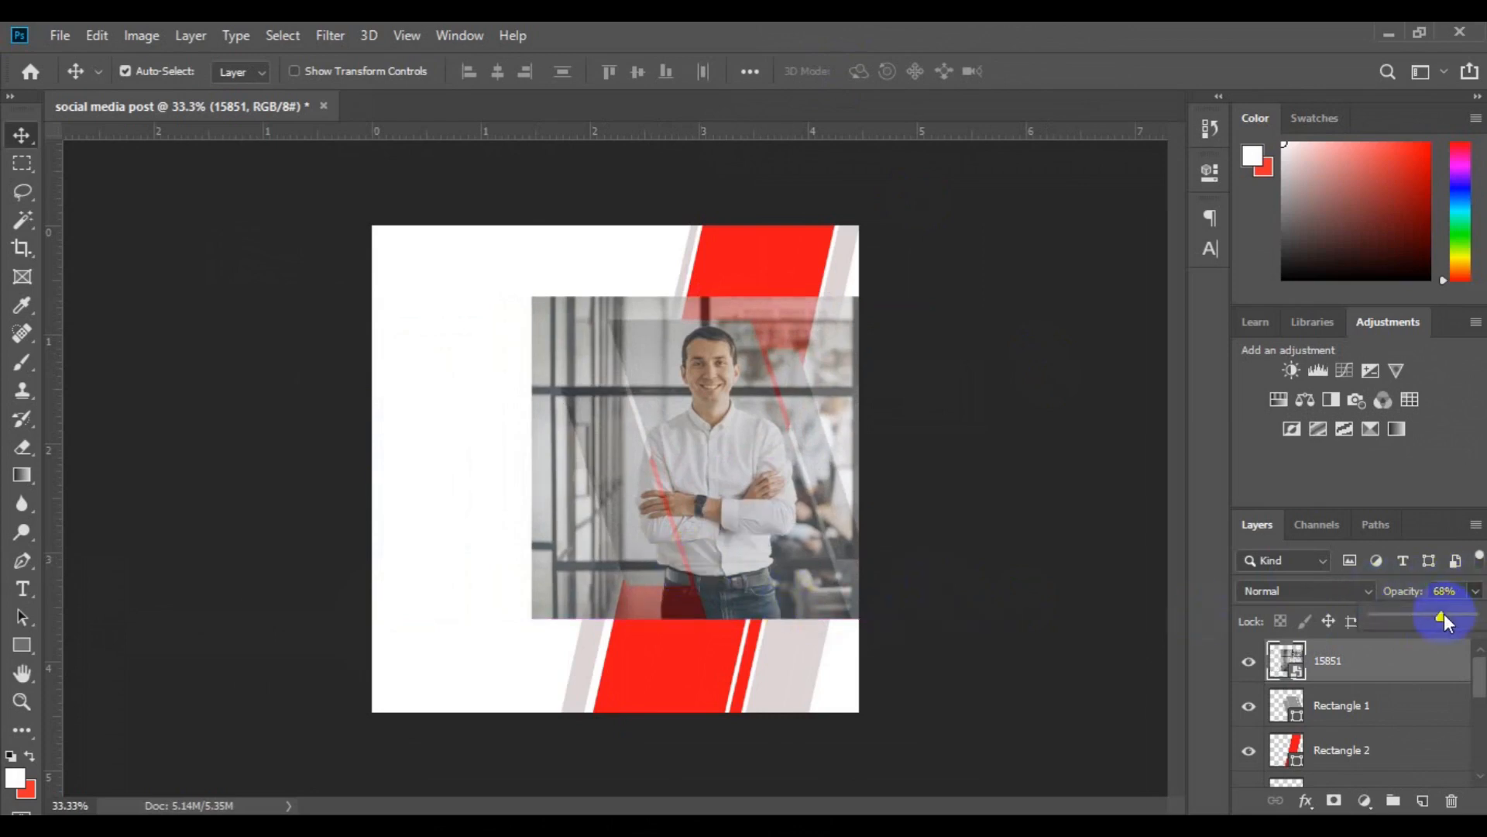
{"action": "left_click_drag", "start_coordinate": [1444, 619], "coordinate": [1483, 624]}
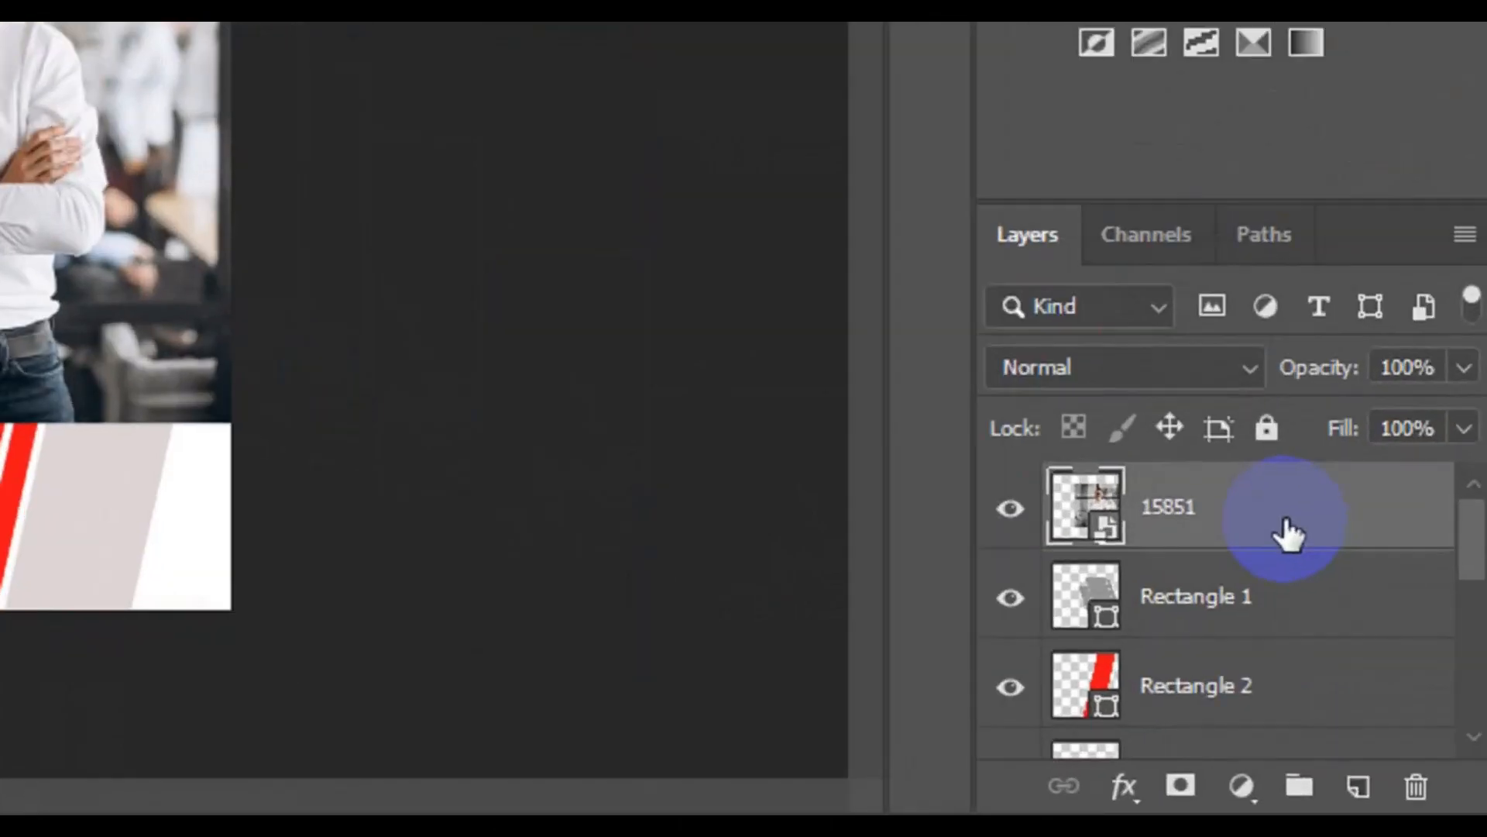
{"action": "right_click", "coordinate": [1285, 518]}
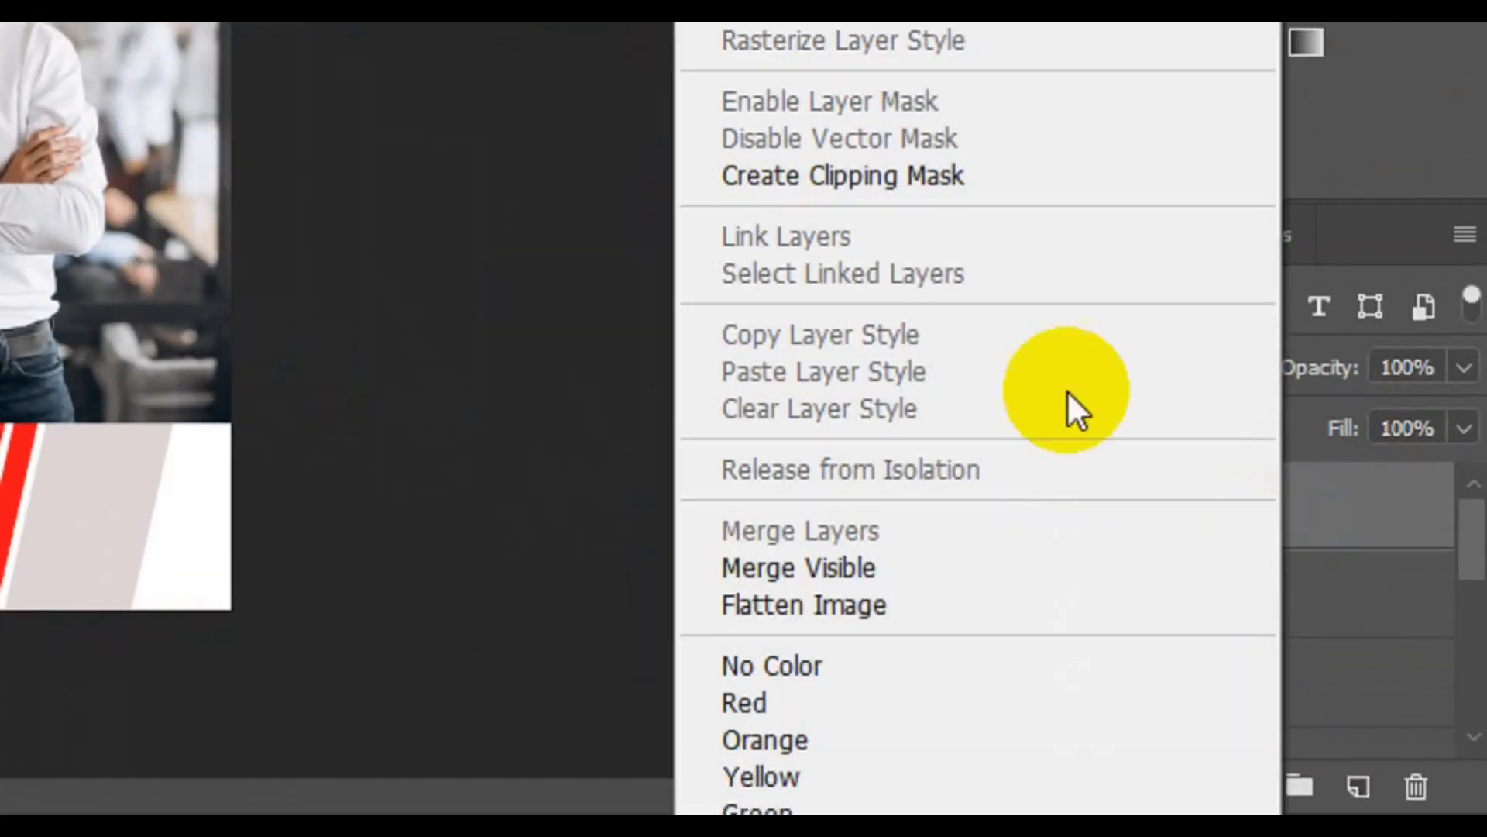
{"action": "left_click", "coordinate": [895, 220]}
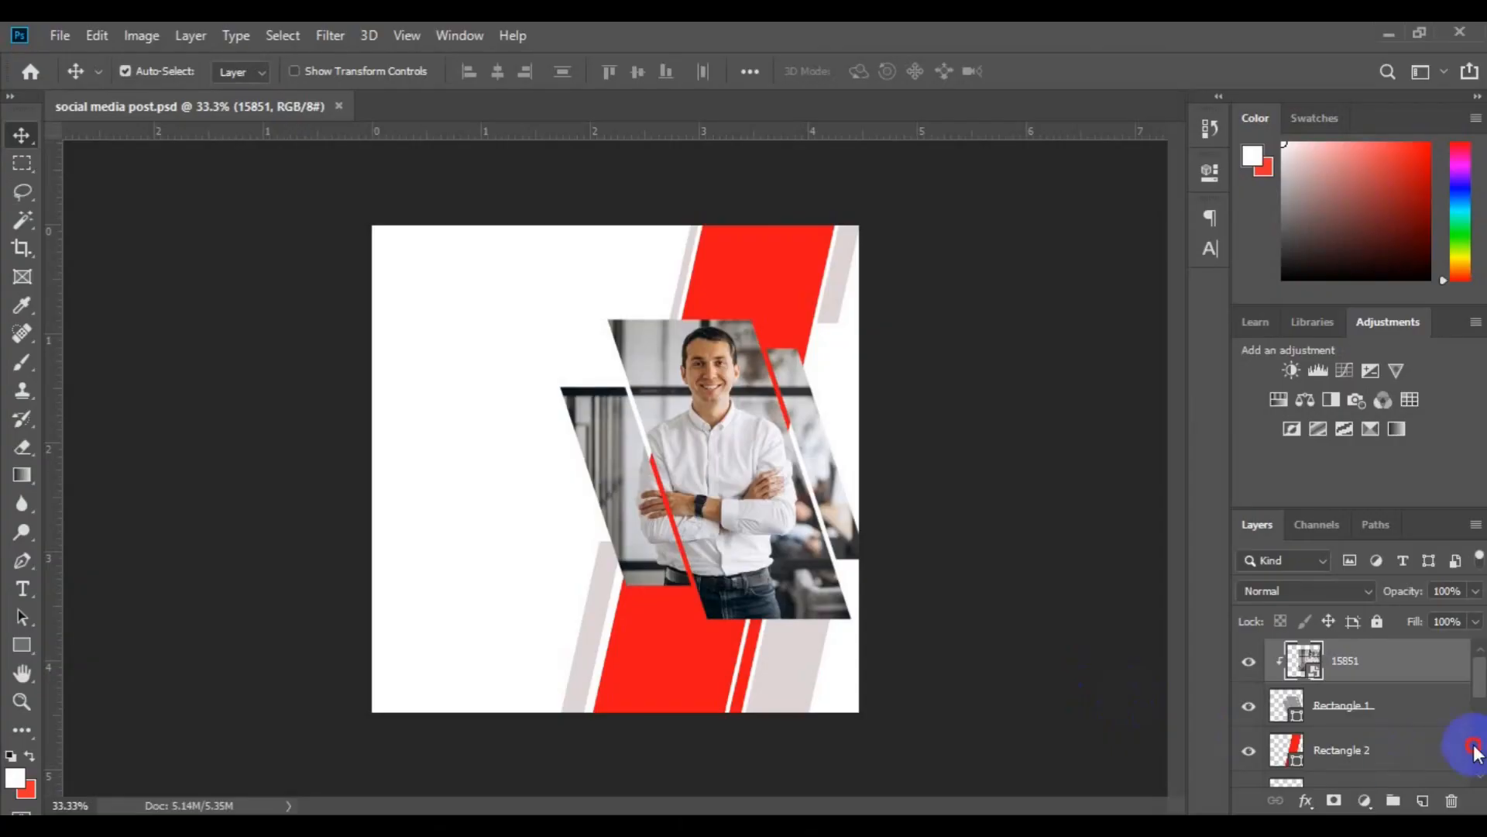
- Add a two-line light gray text layer reading BUSINESS HEADLINE just above the Background layer, in the white area beside the photo
{"action": "scroll", "coordinate": [1364, 720], "scroll_direction": "down", "scroll_amount": 5}
{"action": "left_click", "coordinate": [1363, 763]}
{"action": "key", "text": "t"}
{"action": "left_click", "coordinate": [871, 71]}
{"action": "left_click", "coordinate": [579, 542]}
{"action": "left_click", "coordinate": [1383, 304]}
{"action": "left_click", "coordinate": [412, 334]}
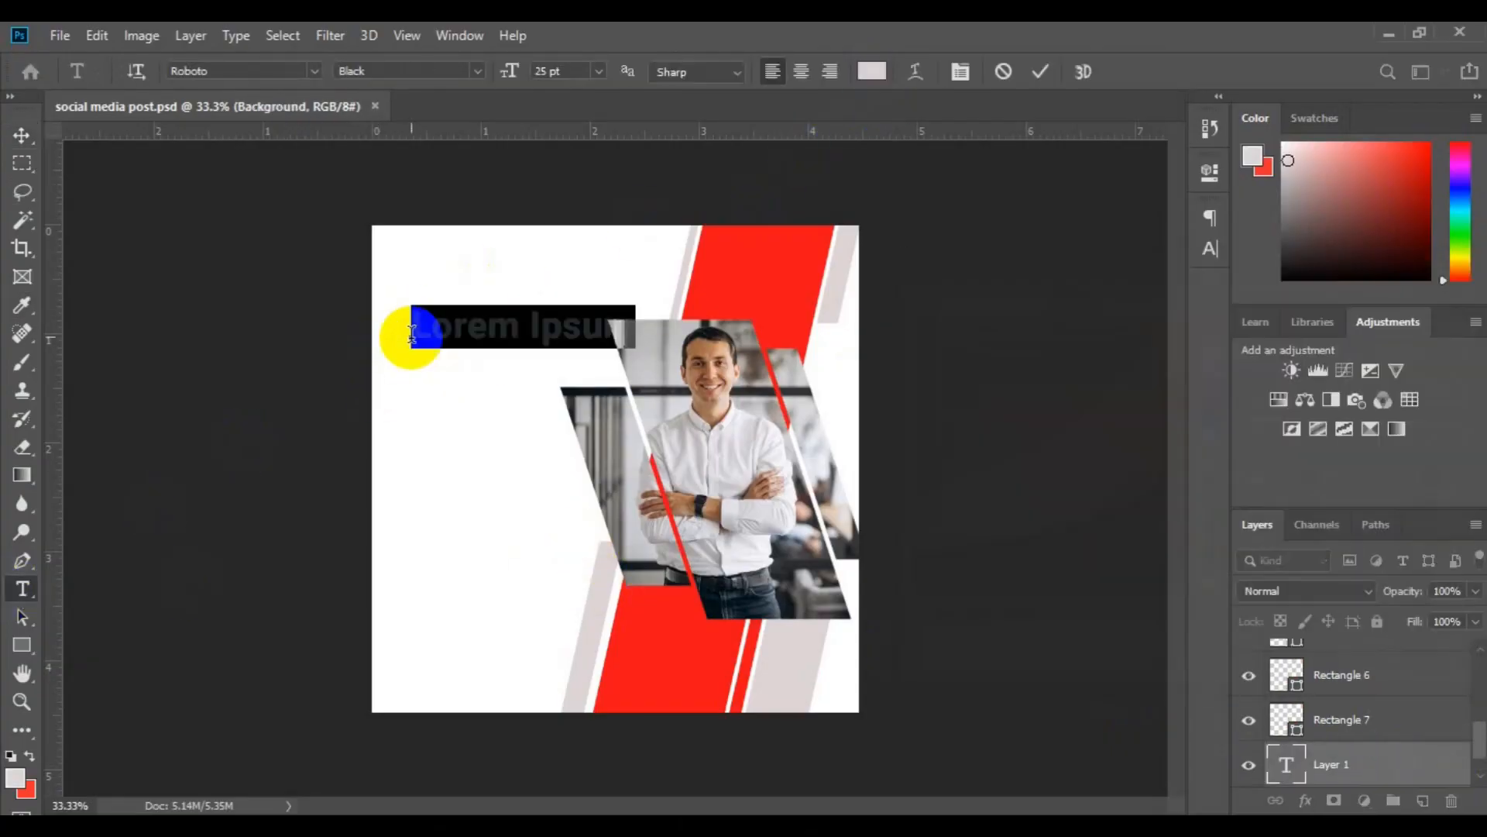
{"action": "type", "text": "BUSINESS"}
{"action": "type", "text": "HEADLINE"}
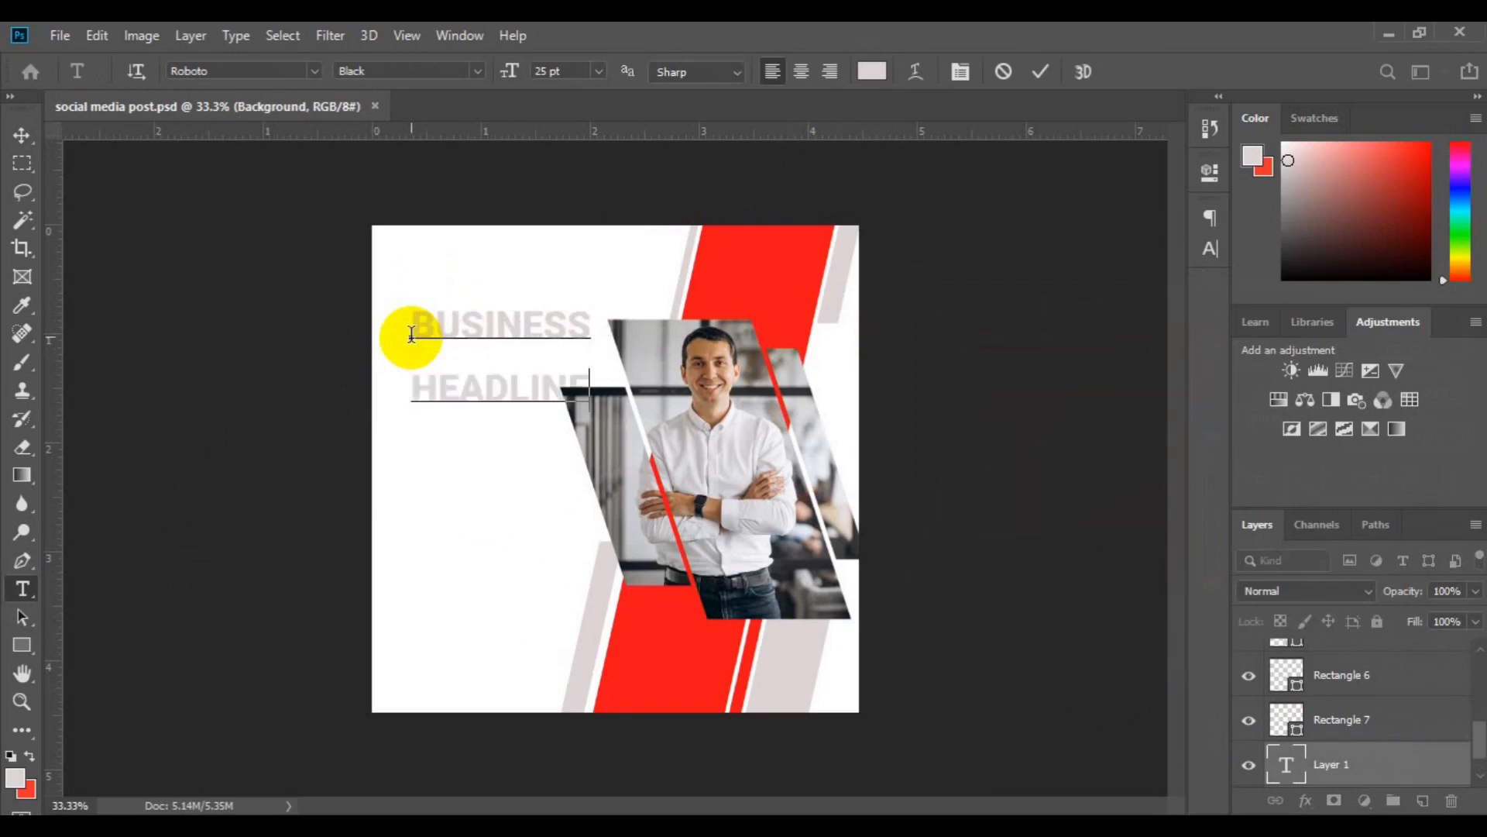
- Format both headline lines as Roboto Black Italic with Auto leading and a size of 38 pt
{"action": "key", "text": "ctrl+a"}
{"action": "key", "text": "ctrl+t"}
{"action": "left_click", "coordinate": [1171, 251]}
{"action": "left_click", "coordinate": [1180, 459]}
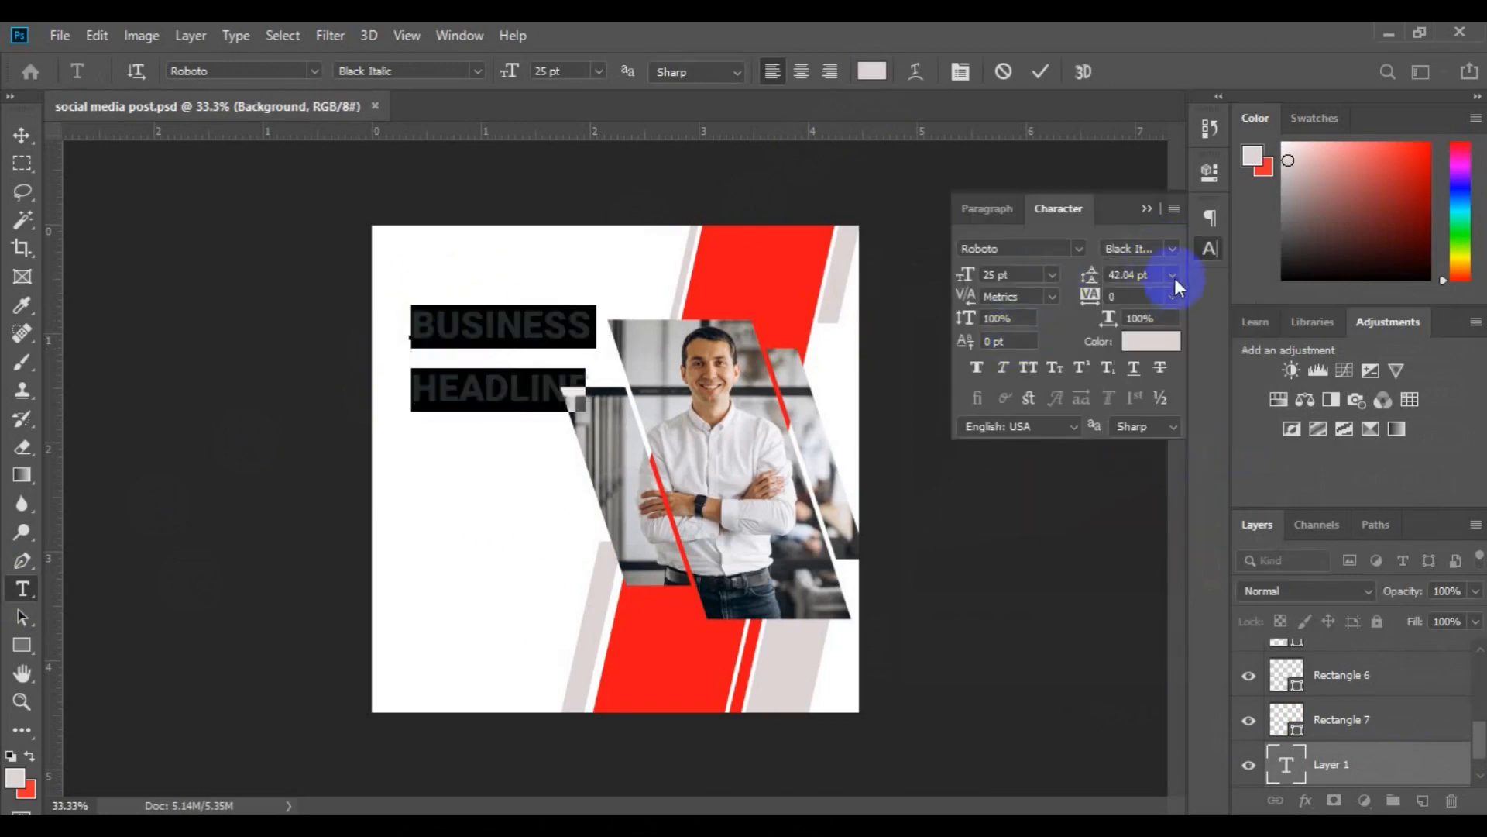
{"action": "left_click", "coordinate": [1173, 276]}
{"action": "left_click", "coordinate": [1123, 296]}
{"action": "left_click_drag", "start_coordinate": [509, 73], "coordinate": [520, 75]}
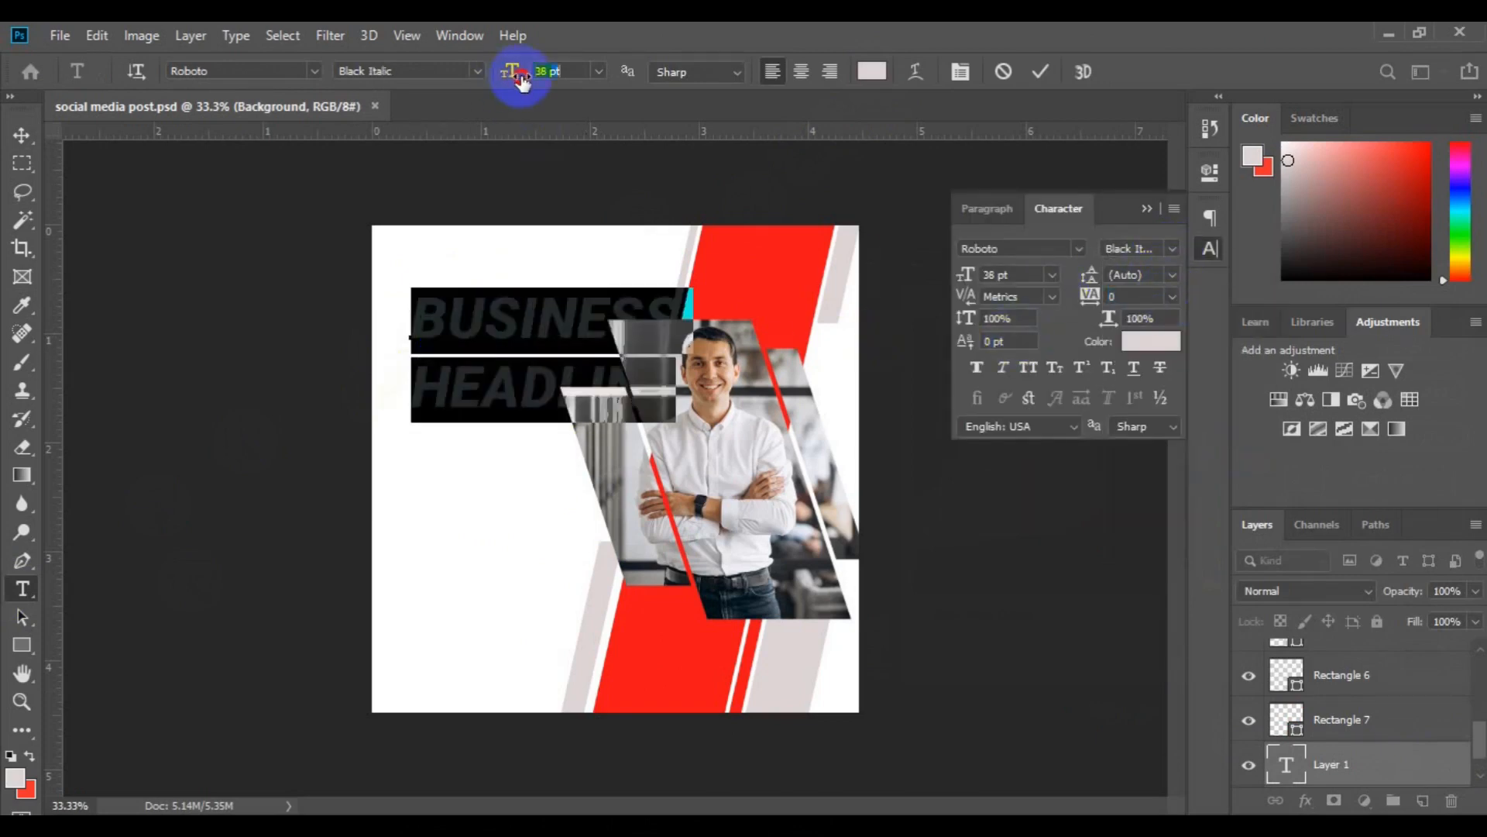
- Change the headline text color to red by sampling the upper red bar
{"action": "left_click", "coordinate": [870, 74]}
{"action": "left_click", "coordinate": [719, 252]}
{"action": "left_click", "coordinate": [1385, 316]}
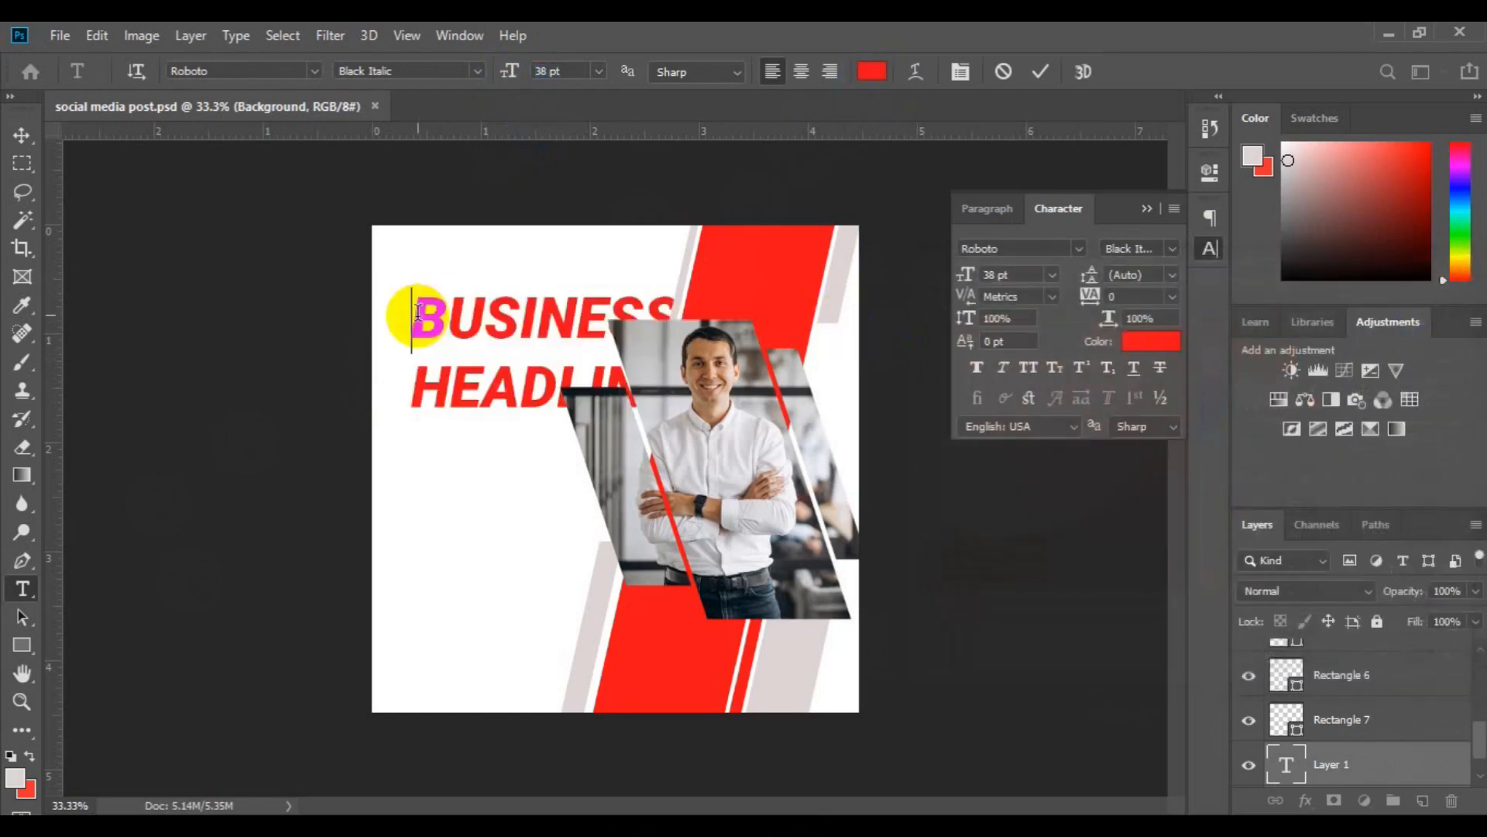
- Set the word BUSINESS to Medium Italic at 24 pt and reduce the size of the word HEADLINE
{"action": "double_click", "coordinate": [415, 316]}
{"action": "left_click", "coordinate": [464, 70]}
{"action": "left_click", "coordinate": [476, 193]}
{"action": "left_click", "coordinate": [1052, 274]}
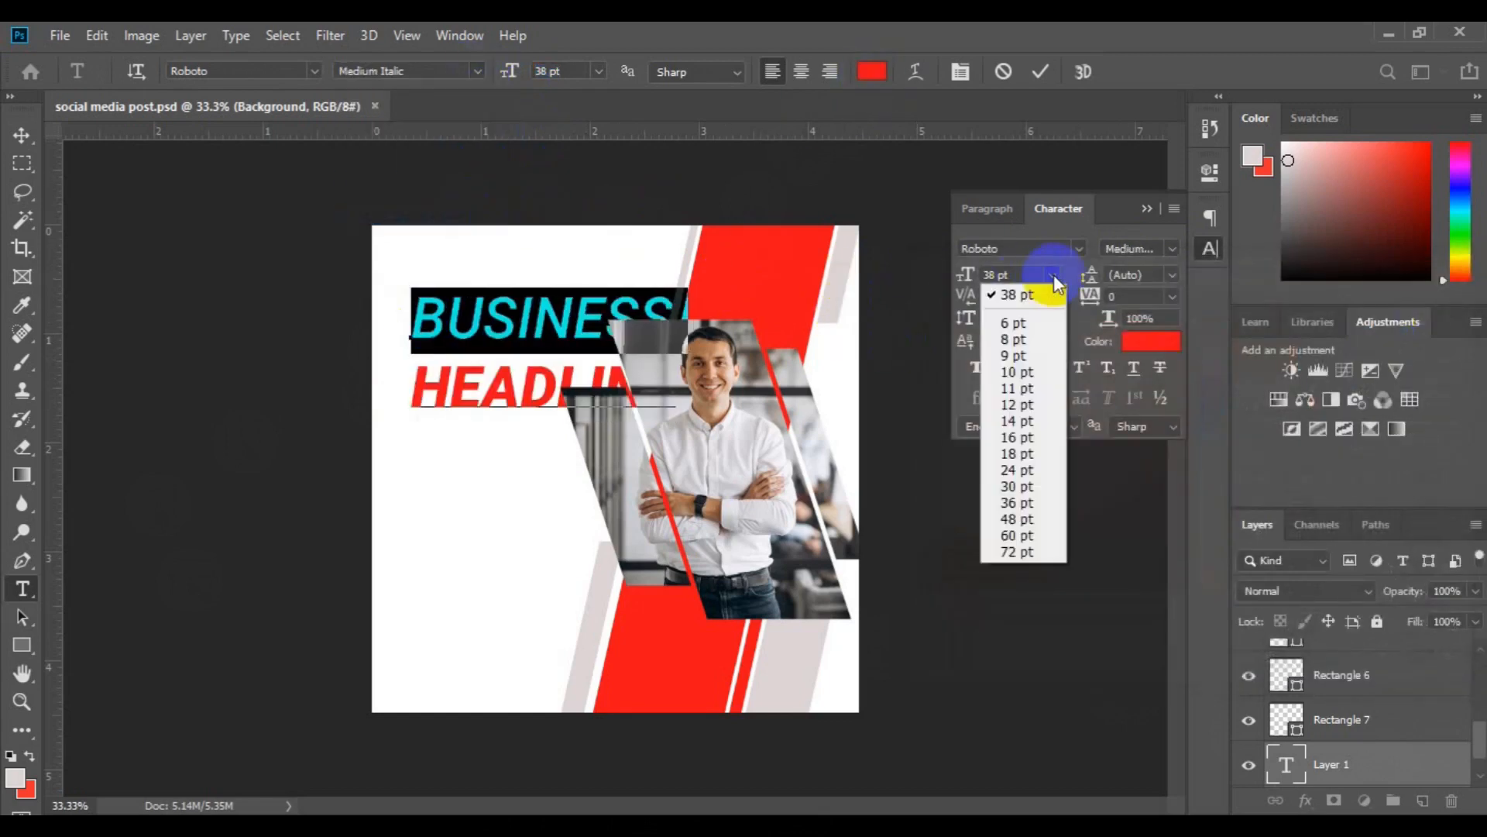
{"action": "left_click", "coordinate": [1027, 475]}
{"action": "double_click", "coordinate": [417, 377]}
{"action": "left_click_drag", "start_coordinate": [498, 67], "coordinate": [505, 71]}
- Change the color of the word BUSINESS to medium gray
{"action": "double_click", "coordinate": [418, 321]}
{"action": "left_click", "coordinate": [871, 71]}
{"action": "left_click", "coordinate": [911, 451]}
{"action": "left_click", "coordinate": [1404, 308]}
- Tighten the leading between the two headline lines and shift the headline slightly left, clear of the photo
{"action": "key", "text": "ctrl+a"}
{"action": "left_click_drag", "start_coordinate": [1089, 276], "coordinate": [631, 308]}
{"action": "left_click", "coordinate": [21, 137]}
{"action": "left_click_drag", "start_coordinate": [495, 376], "coordinate": [474, 377]}
- Add a paragraph text box with Lorem ipsum placeholder text below the headline on a new layer, in Roboto Regular with Auto leading
{"action": "left_click", "coordinate": [1422, 800]}
{"action": "key", "text": "t"}
{"action": "left_click", "coordinate": [476, 71]}
{"action": "left_click", "coordinate": [457, 159]}
{"action": "left_click", "coordinate": [598, 70]}
{"action": "left_click_drag", "start_coordinate": [391, 313], "coordinate": [555, 435]}
{"action": "left_click", "coordinate": [1172, 274]}
{"action": "left_click", "coordinate": [1127, 291]}
- Set the placeholder paragraph to 8 pt and widen its text box slightly
{"action": "left_click", "coordinate": [598, 70]}
{"action": "left_click", "coordinate": [573, 152]}
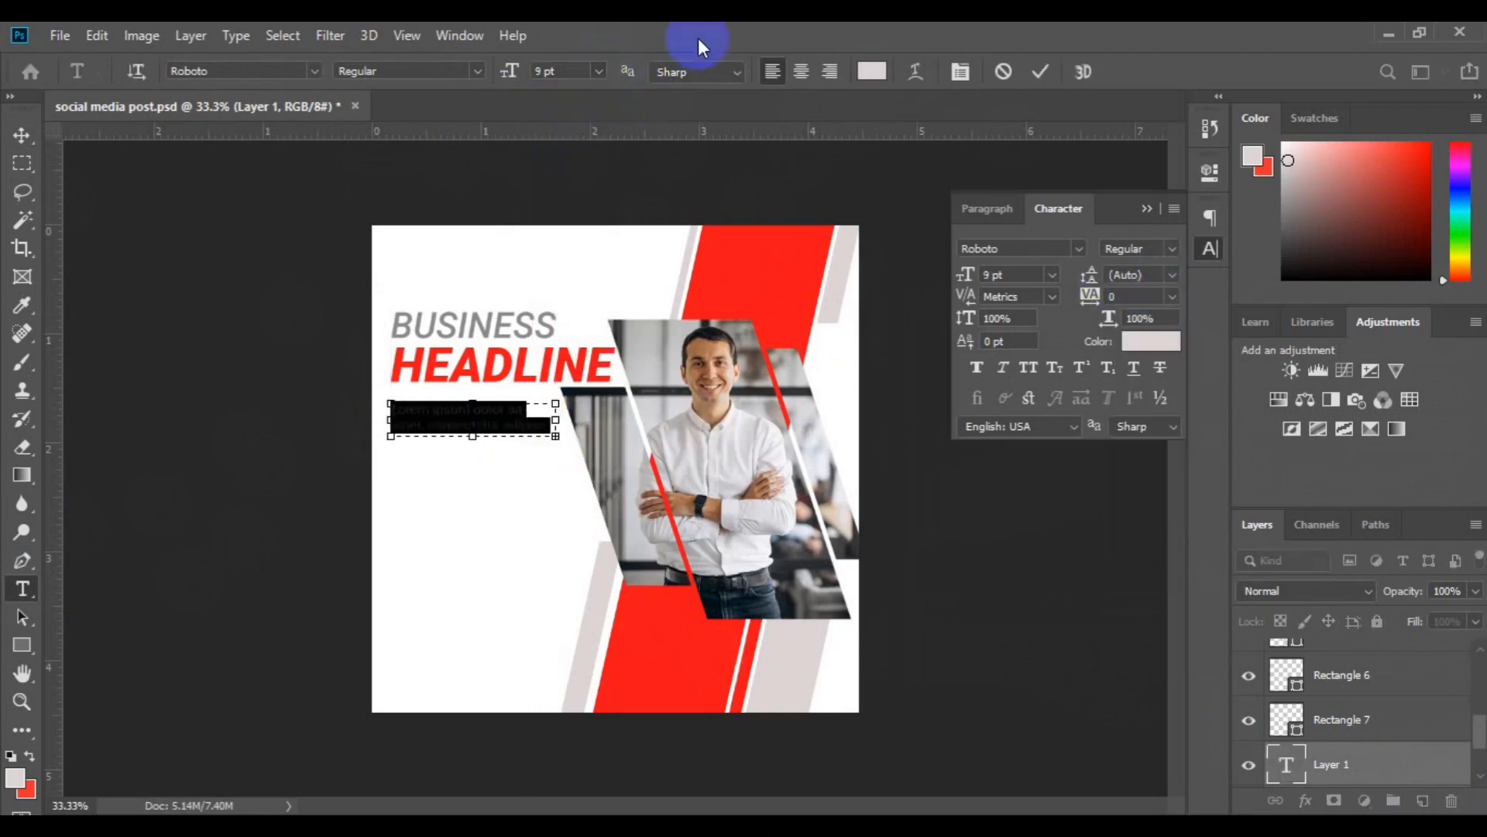
{"action": "left_click", "coordinate": [598, 71]}
{"action": "left_click", "coordinate": [573, 136]}
{"action": "left_click_drag", "start_coordinate": [555, 419], "coordinate": [561, 415]}
- Change the color of the whole placeholder paragraph to black, 000000
{"action": "left_click", "coordinate": [22, 588]}
{"action": "left_click", "coordinate": [425, 415]}
{"action": "key", "text": "ctrl+a"}
{"action": "left_click", "coordinate": [870, 75]}
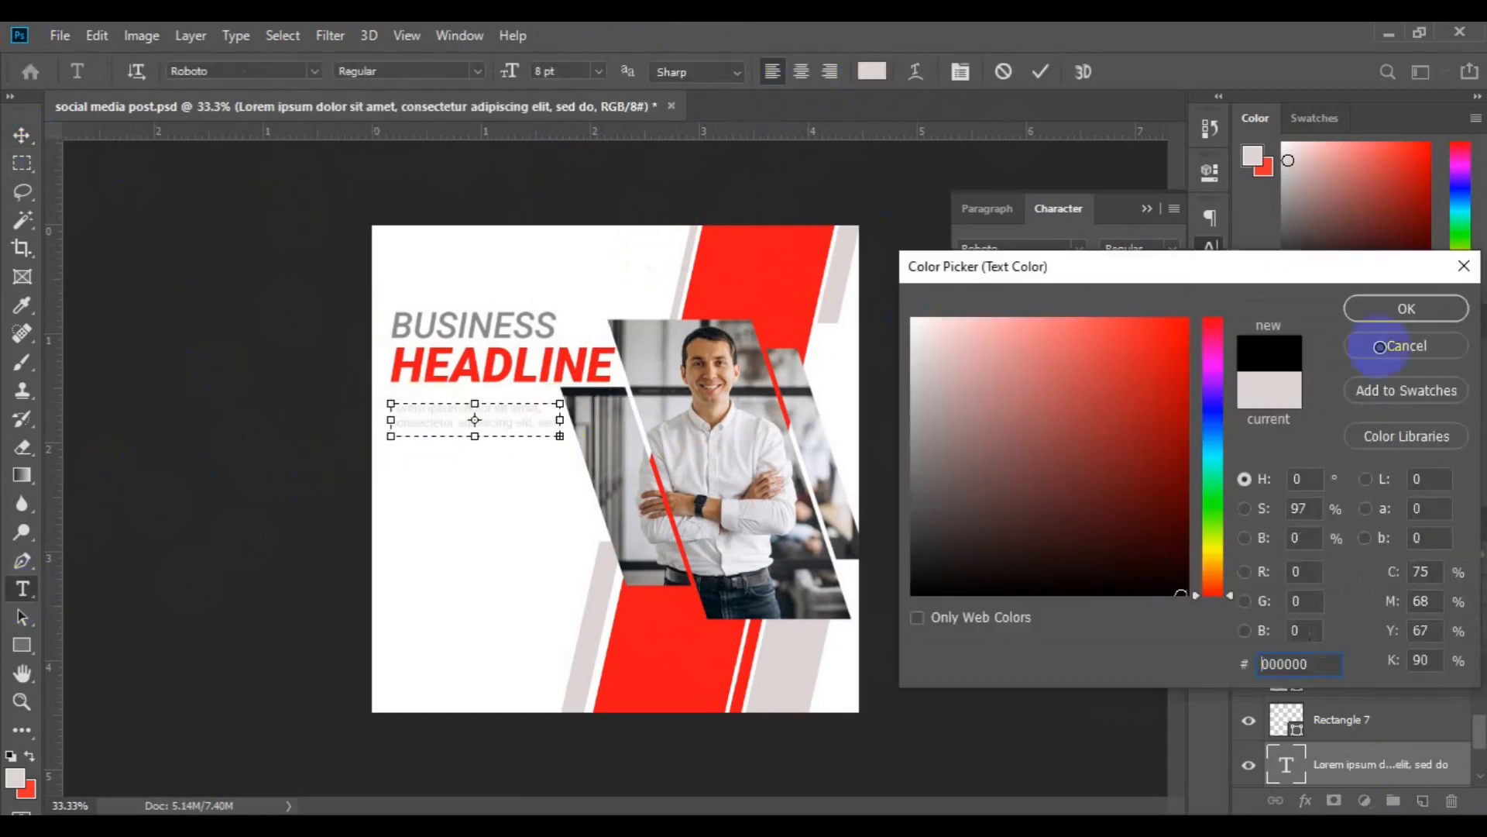
{"action": "left_click", "coordinate": [1405, 308]}
- Left-align the placeholder paragraph with the headline and move it closer beneath the headline
{"action": "left_click", "coordinate": [22, 135]}
{"action": "scroll", "coordinate": [1404, 728], "scroll_direction": "down", "scroll_amount": 2}
{"action": "left_click", "coordinate": [1404, 728], "text": "ctrl"}
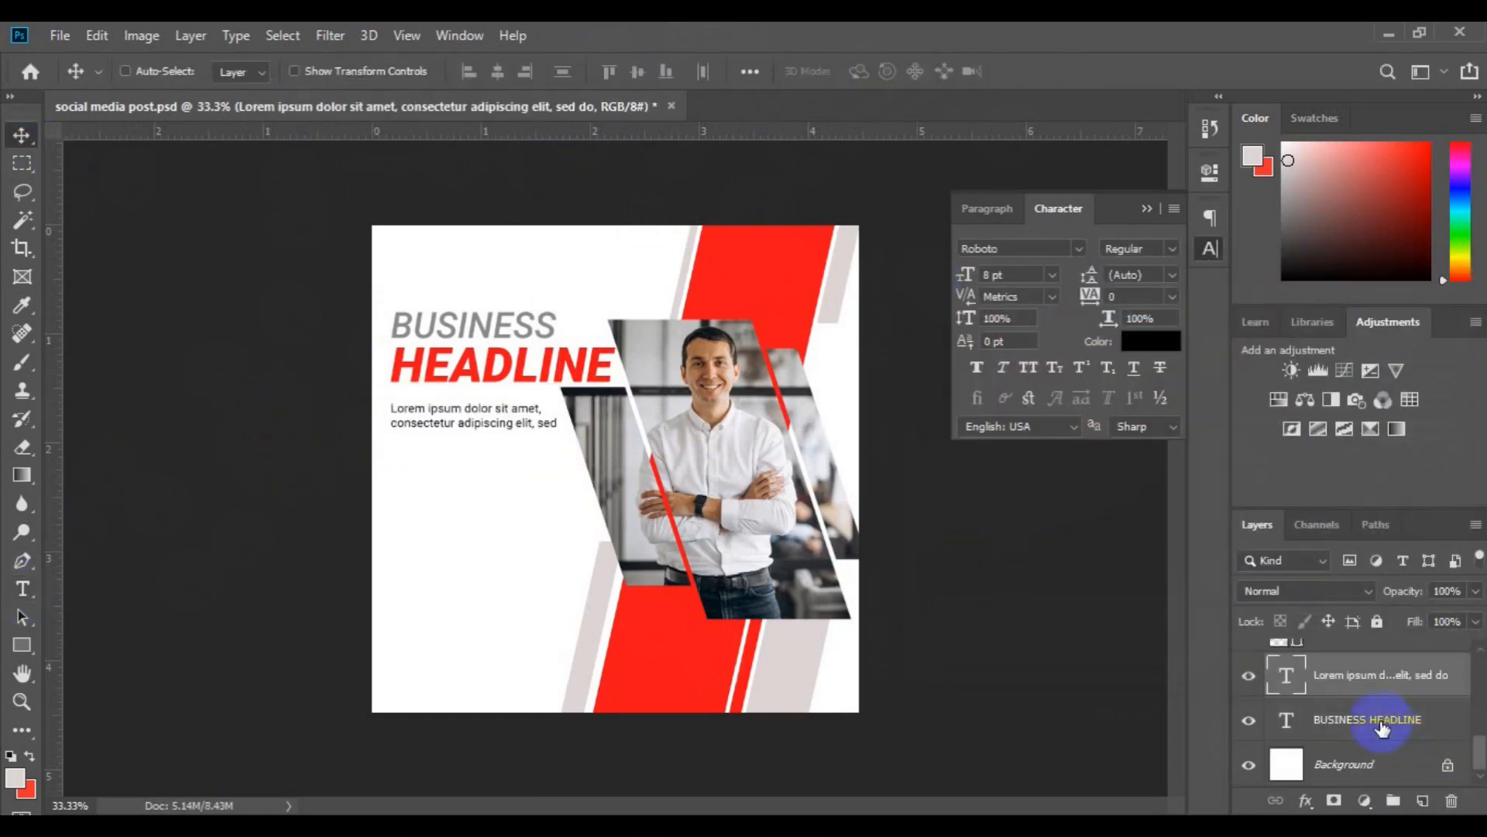
{"action": "left_click", "coordinate": [468, 72]}
{"action": "left_click", "coordinate": [1358, 685]}
- Draw a short, thin black rectangle as a divider line just below the placeholder paragraph
{"action": "left_click_drag", "start_coordinate": [428, 423], "coordinate": [453, 428]}
{"action": "left_click", "coordinate": [22, 645]}
{"action": "left_click", "coordinate": [244, 70]}
{"action": "left_click", "coordinate": [288, 186]}
{"action": "left_click", "coordinate": [22, 644]}
{"action": "key", "text": "v"}
{"action": "left_click", "coordinate": [1146, 159]}
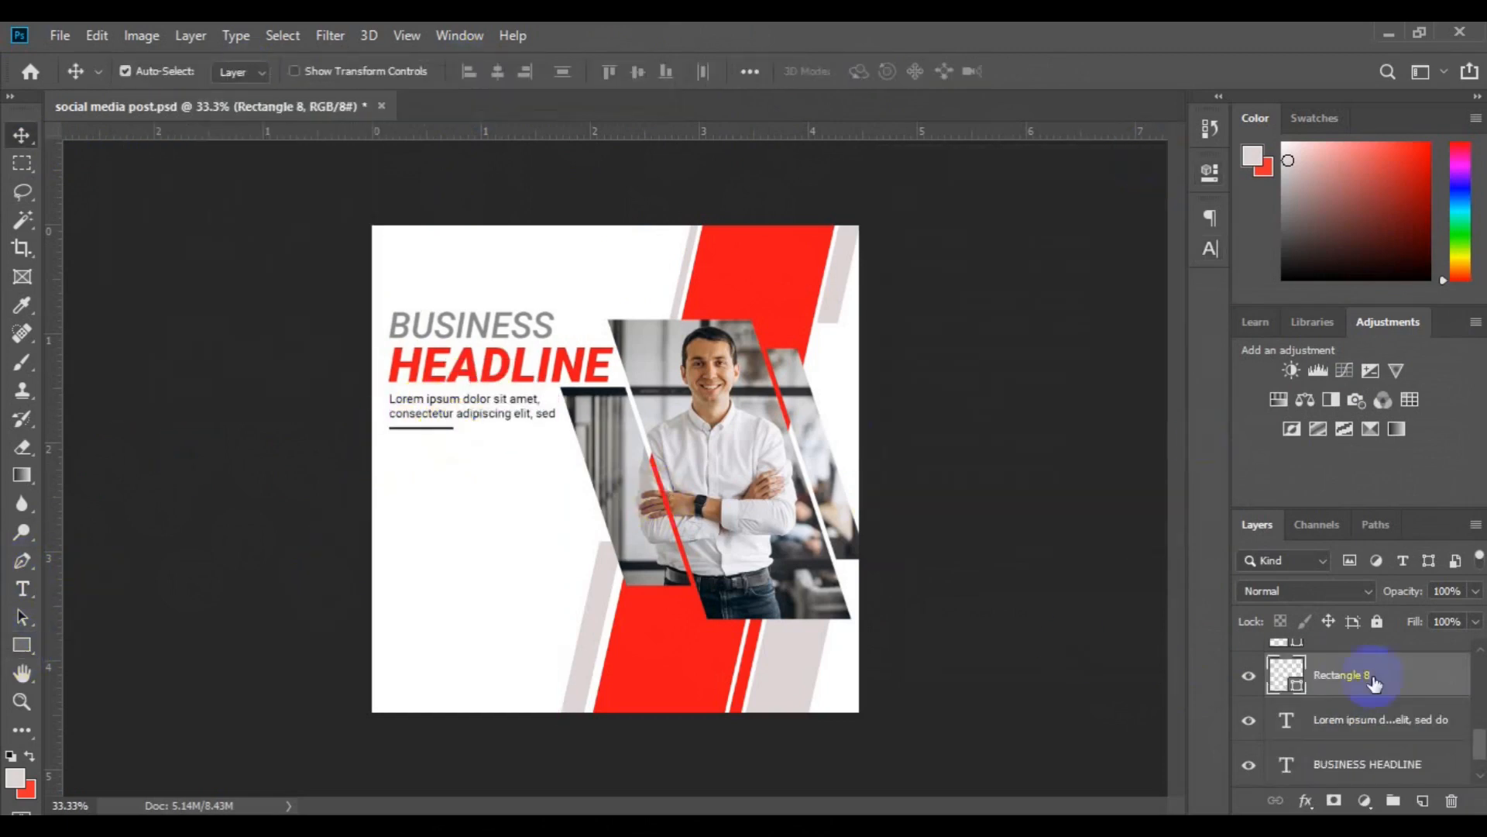
- Align the divider line's left edge with the placeholder paragraph and save the document
{"action": "left_click", "coordinate": [1375, 722], "text": "ctrl"}
{"action": "left_click", "coordinate": [468, 72]}
{"action": "key", "text": "ctrl+s"}
- Duplicate the placeholder paragraph below the divider line, widen its text box and shorten the text to end with "tempor."
{"action": "left_click", "coordinate": [1375, 719]}
{"action": "left_click_drag", "start_coordinate": [501, 414], "coordinate": [590, 485]}
{"action": "left_click", "coordinate": [22, 588]}
{"action": "left_click", "coordinate": [458, 478]}
{"action": "left_click_drag", "start_coordinate": [496, 490], "coordinate": [653, 518]}
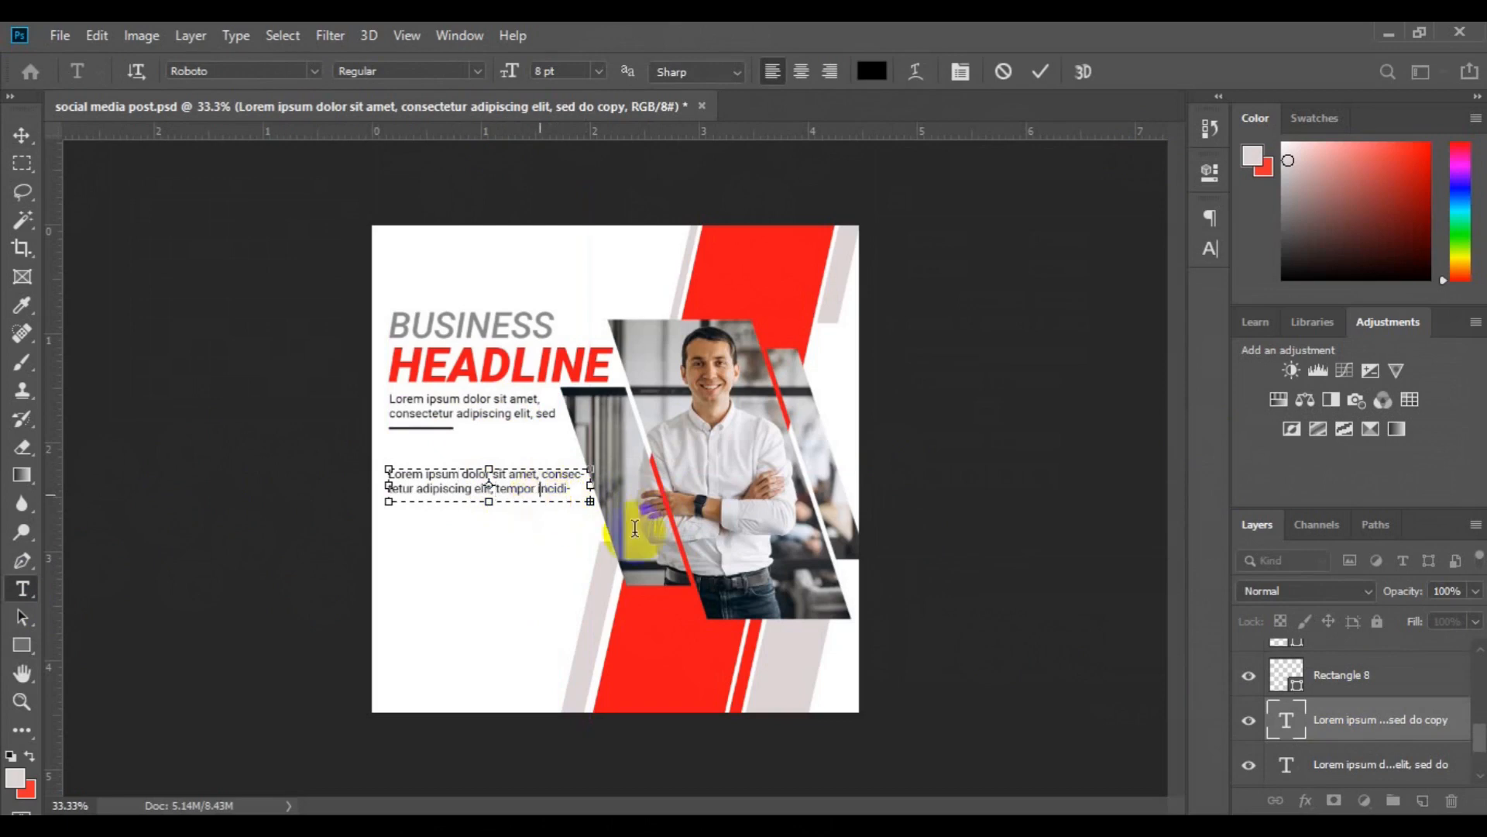
{"action": "key", "text": "BackSpace"}
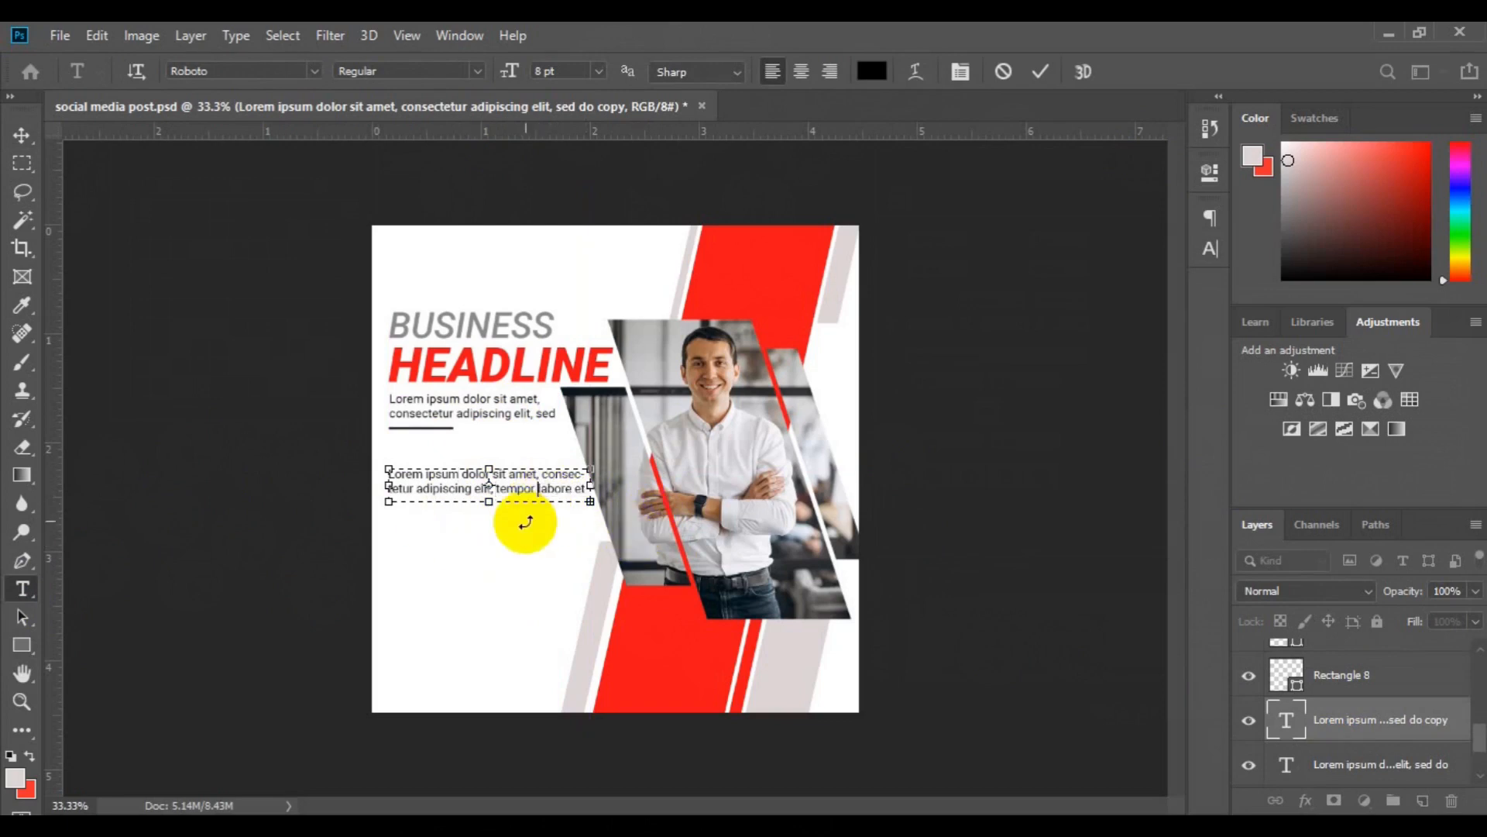
{"action": "key", "text": "BackSpace"}
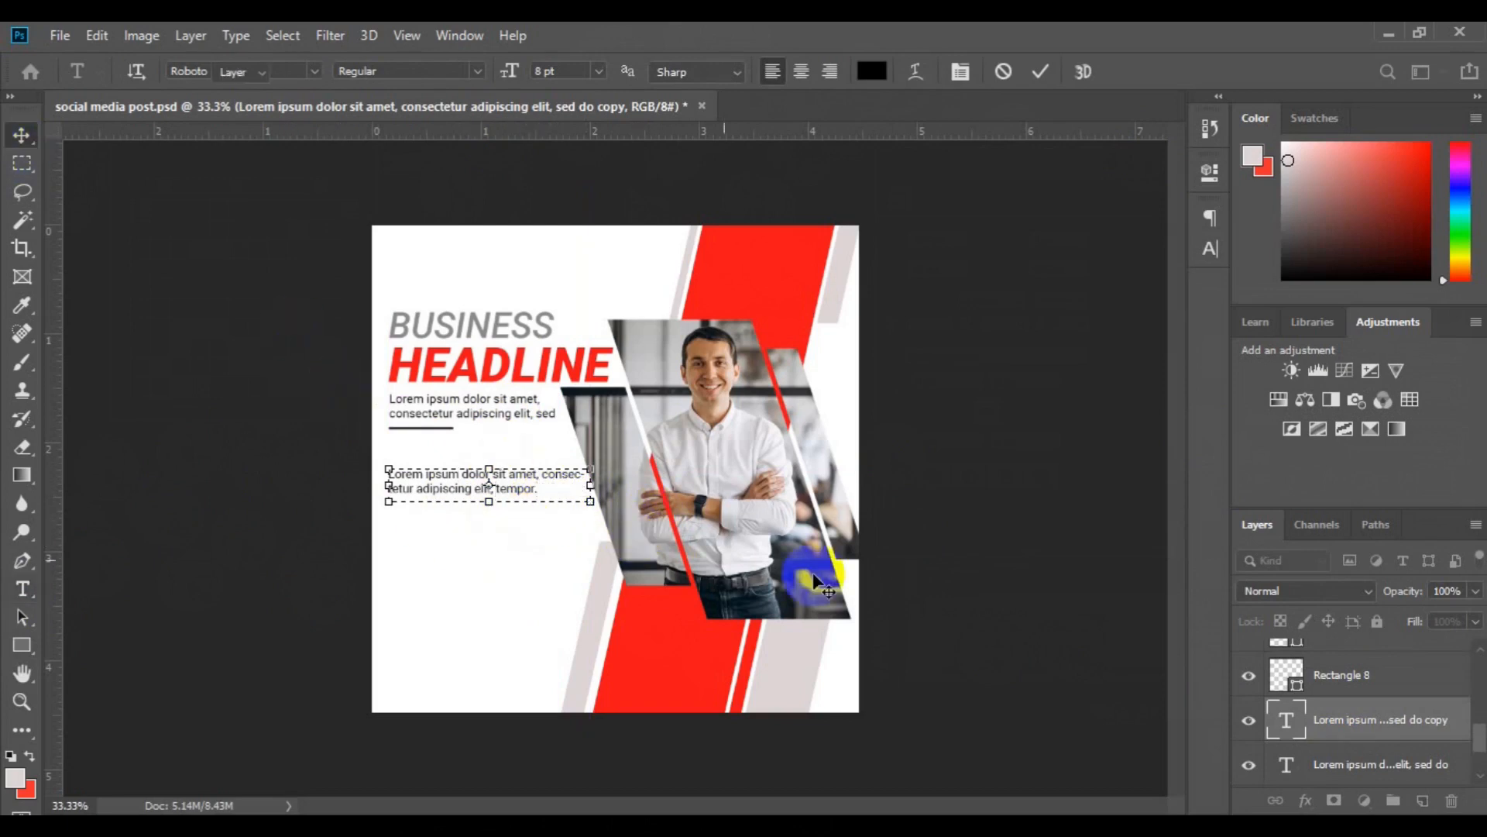
{"action": "left_click", "coordinate": [22, 135]}
- Group the second paragraph with the divider line, nest that group with the first paragraph, and left-align the result with the headline
{"action": "left_click", "coordinate": [469, 71]}
{"action": "left_click", "coordinate": [1341, 722]}
{"action": "left_click", "coordinate": [1245, 683]}
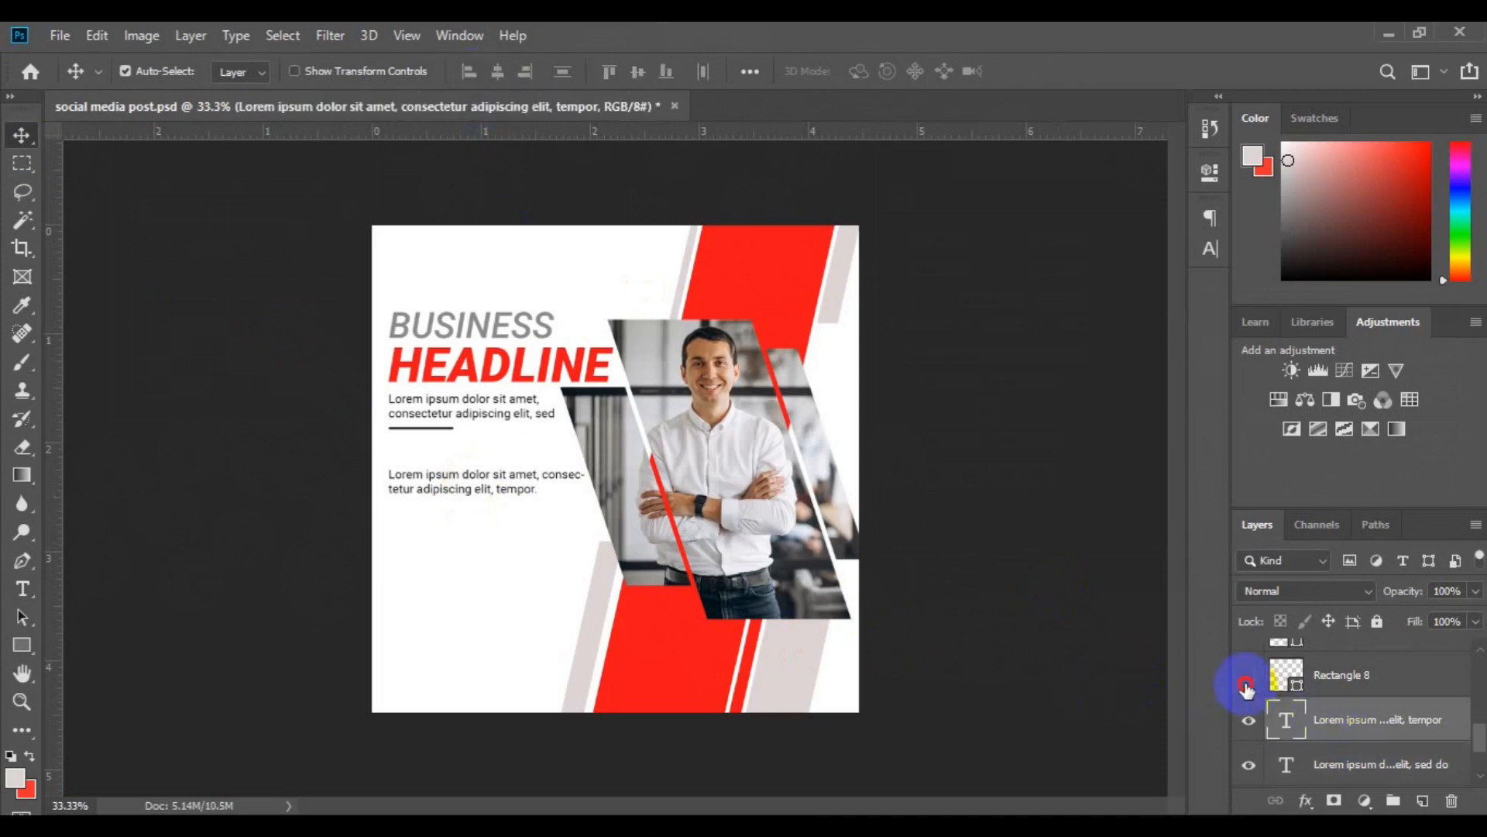
{"action": "left_click", "coordinate": [1349, 682], "text": "ctrl"}
{"action": "left_click", "coordinate": [1393, 800]}
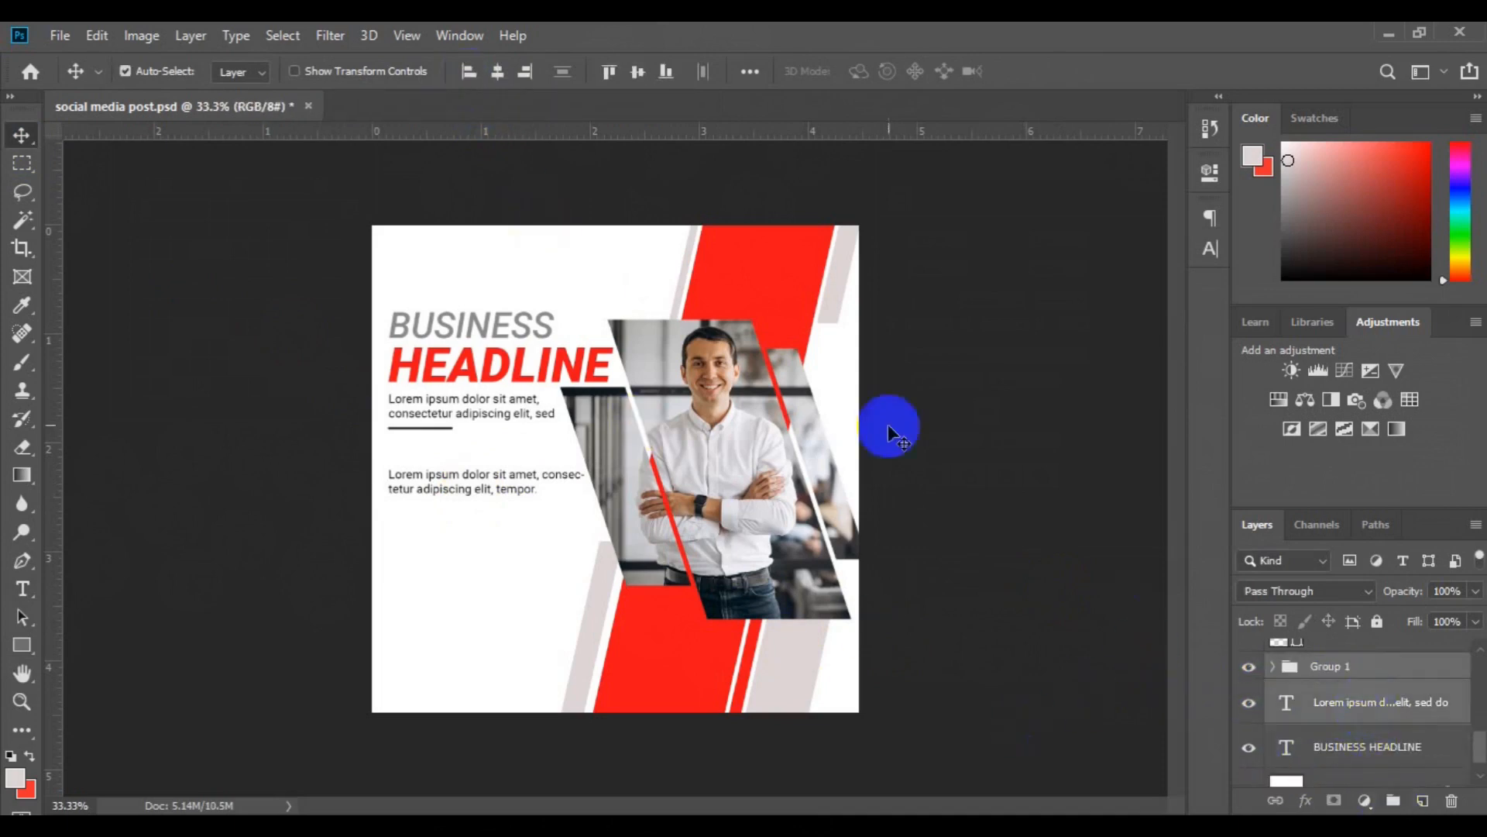
{"action": "left_click", "coordinate": [1392, 800]}
{"action": "left_click", "coordinate": [470, 71]}
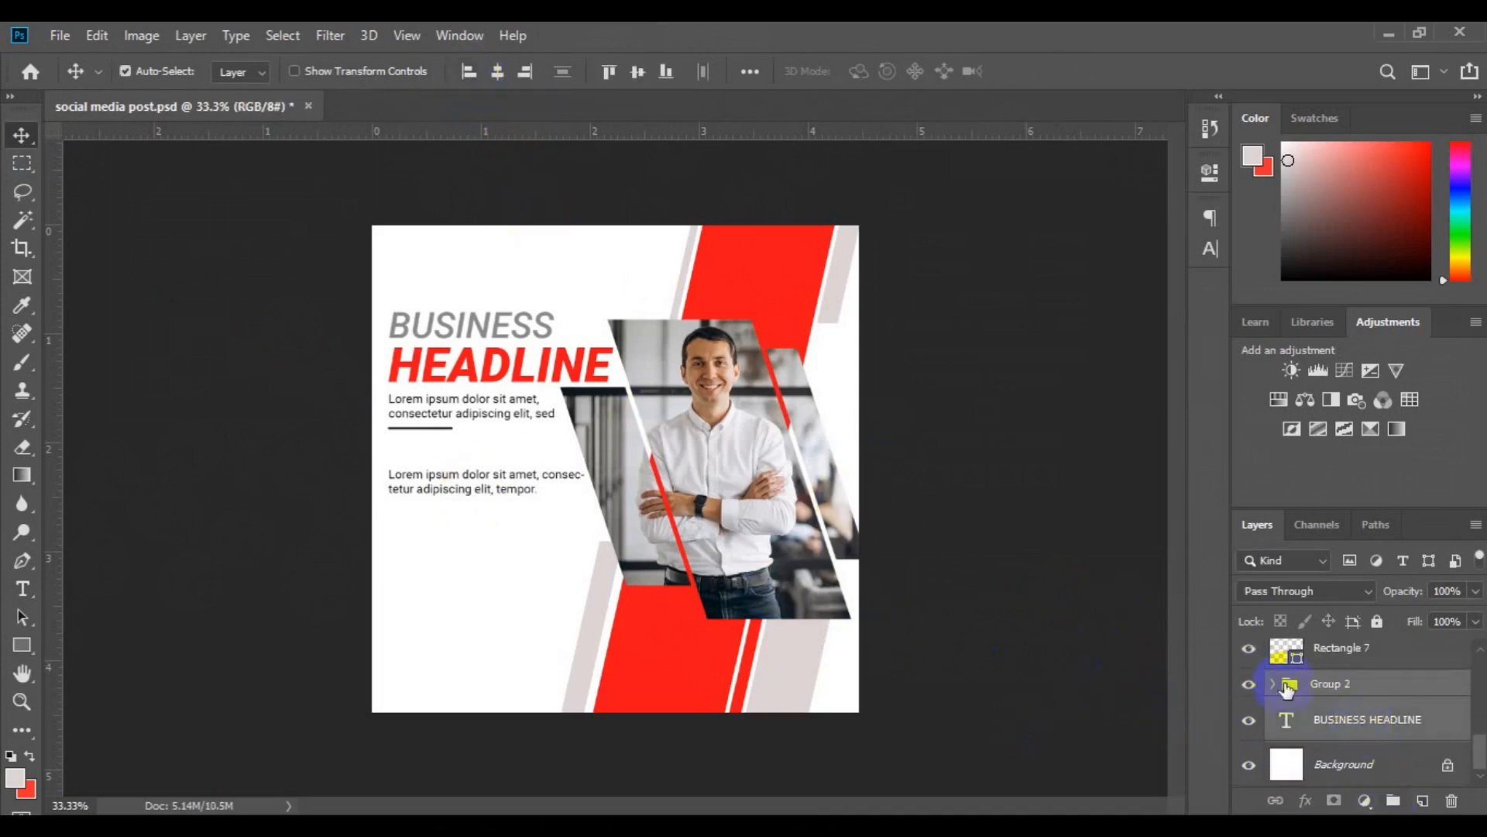
- Draw a black 78 px circle beneath the second paragraph and nudge it slightly up
{"action": "left_click", "coordinate": [1348, 764]}
{"action": "right_click", "coordinate": [22, 645]}
{"action": "left_click", "coordinate": [116, 686]}
{"action": "left_click_drag", "start_coordinate": [387, 538], "coordinate": [417, 566]}
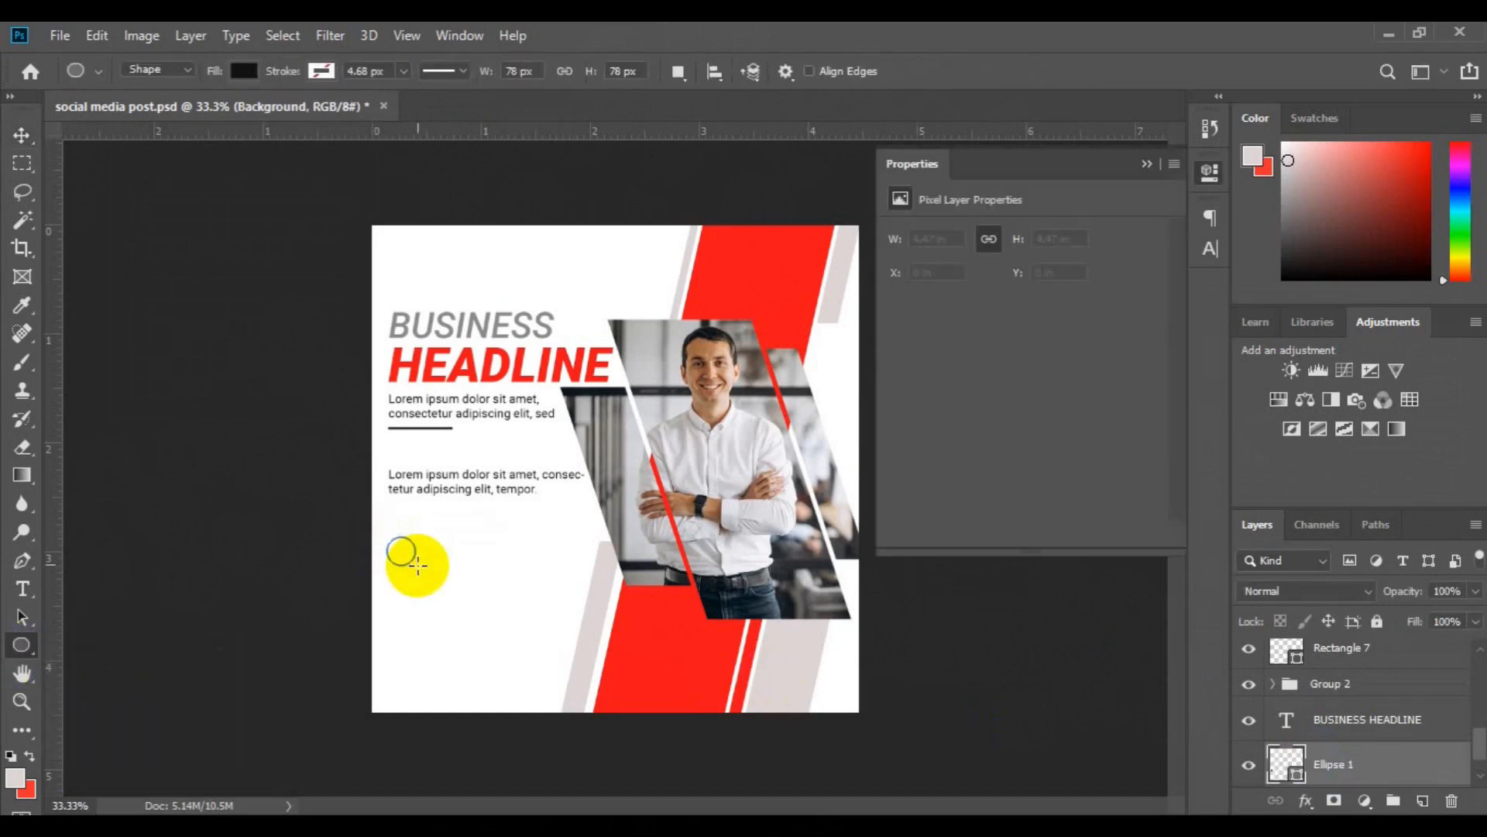
{"action": "key", "text": "v"}
{"action": "key", "text": "ctrl+plus"}
{"action": "left_click_drag", "start_coordinate": [299, 598], "coordinate": [299, 578]}
- Draw a small white campfire custom shape on the black circle
{"action": "right_click", "coordinate": [28, 647]}
{"action": "left_click", "coordinate": [132, 749]}
{"action": "left_click", "coordinate": [884, 71]}
{"action": "left_click_drag", "start_coordinate": [1024, 254], "coordinate": [1021, 447]}
{"action": "left_click", "coordinate": [761, 464]}
{"action": "left_click", "coordinate": [244, 72]}
{"action": "left_click", "coordinate": [258, 210]}
{"action": "left_click_drag", "start_coordinate": [277, 551], "coordinate": [292, 575]}
- Center the campfire shape on the black circle and group the two
{"action": "key", "text": "v"}
{"action": "scroll", "coordinate": [1408, 725], "scroll_direction": "down", "scroll_amount": 2}
{"action": "left_click", "coordinate": [1408, 727], "text": "ctrl"}
{"action": "left_click", "coordinate": [632, 73]}
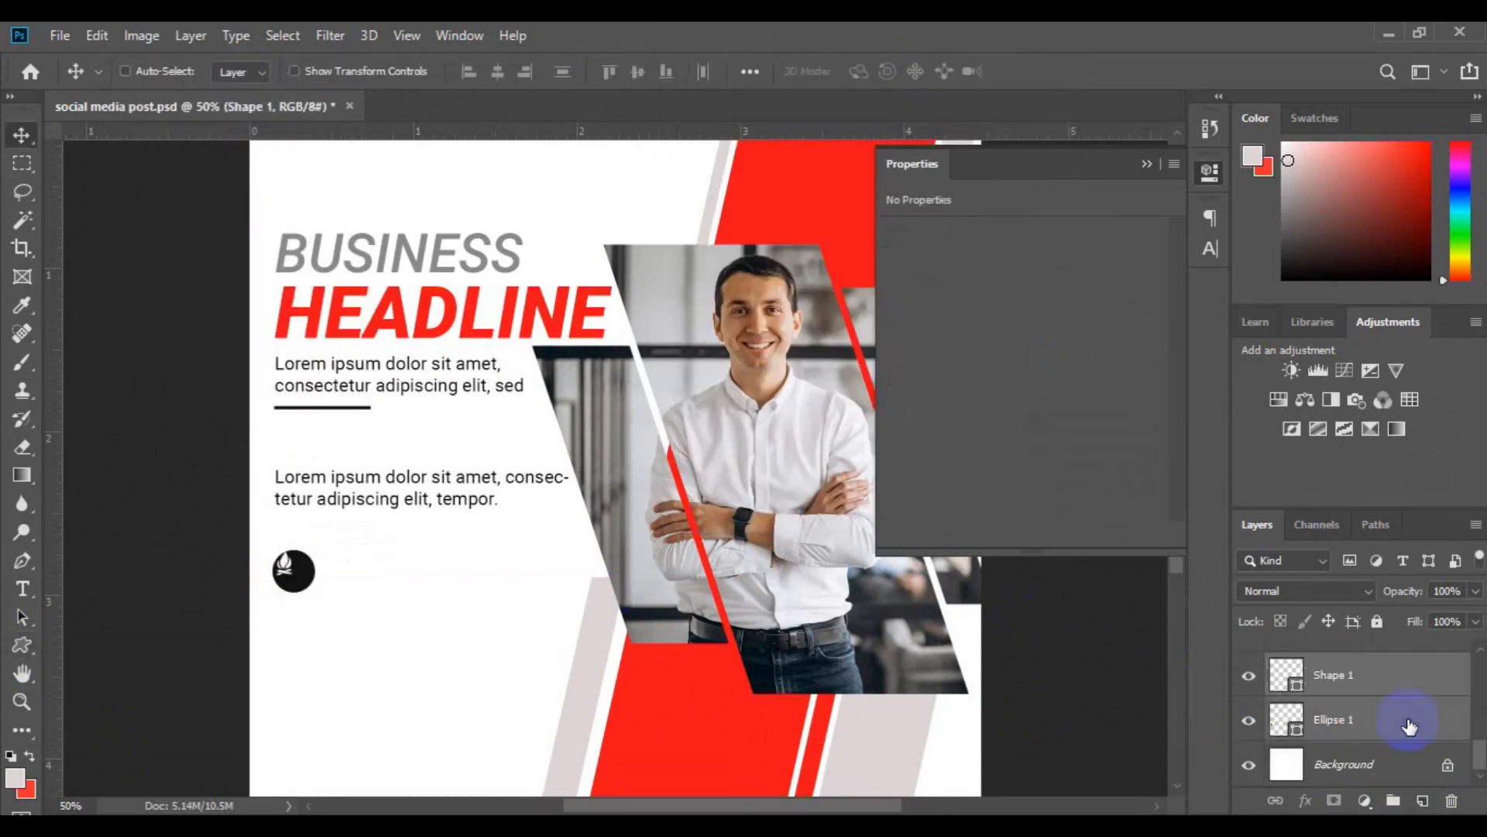
{"action": "key", "text": "ctrl+g"}
- Add the caption BRANDING below the campfire icon in Roboto Regular at 6 pt
{"action": "key", "text": "t"}
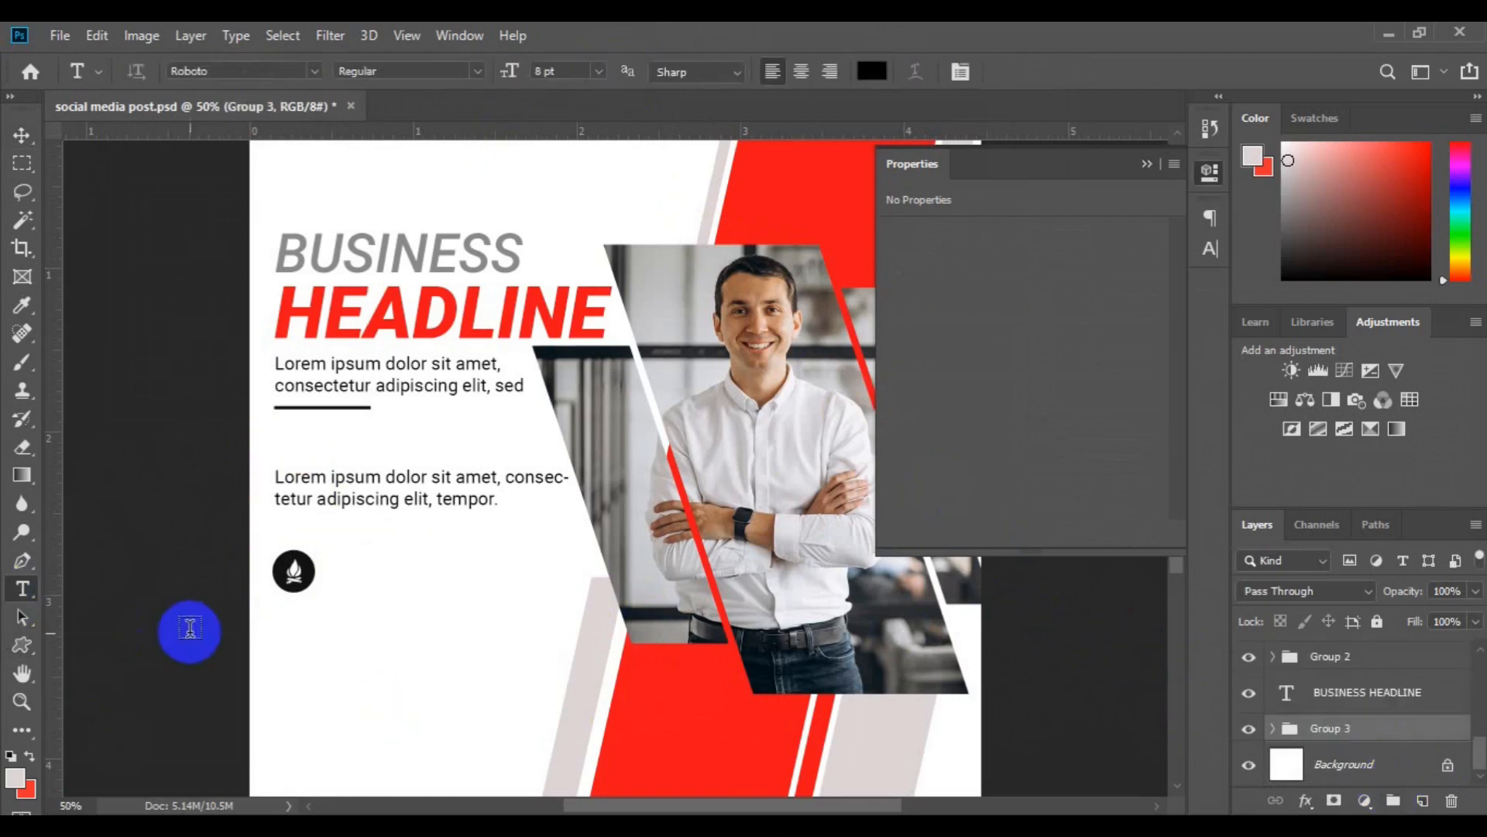
{"action": "left_click", "coordinate": [294, 622]}
{"action": "left_click", "coordinate": [318, 624]}
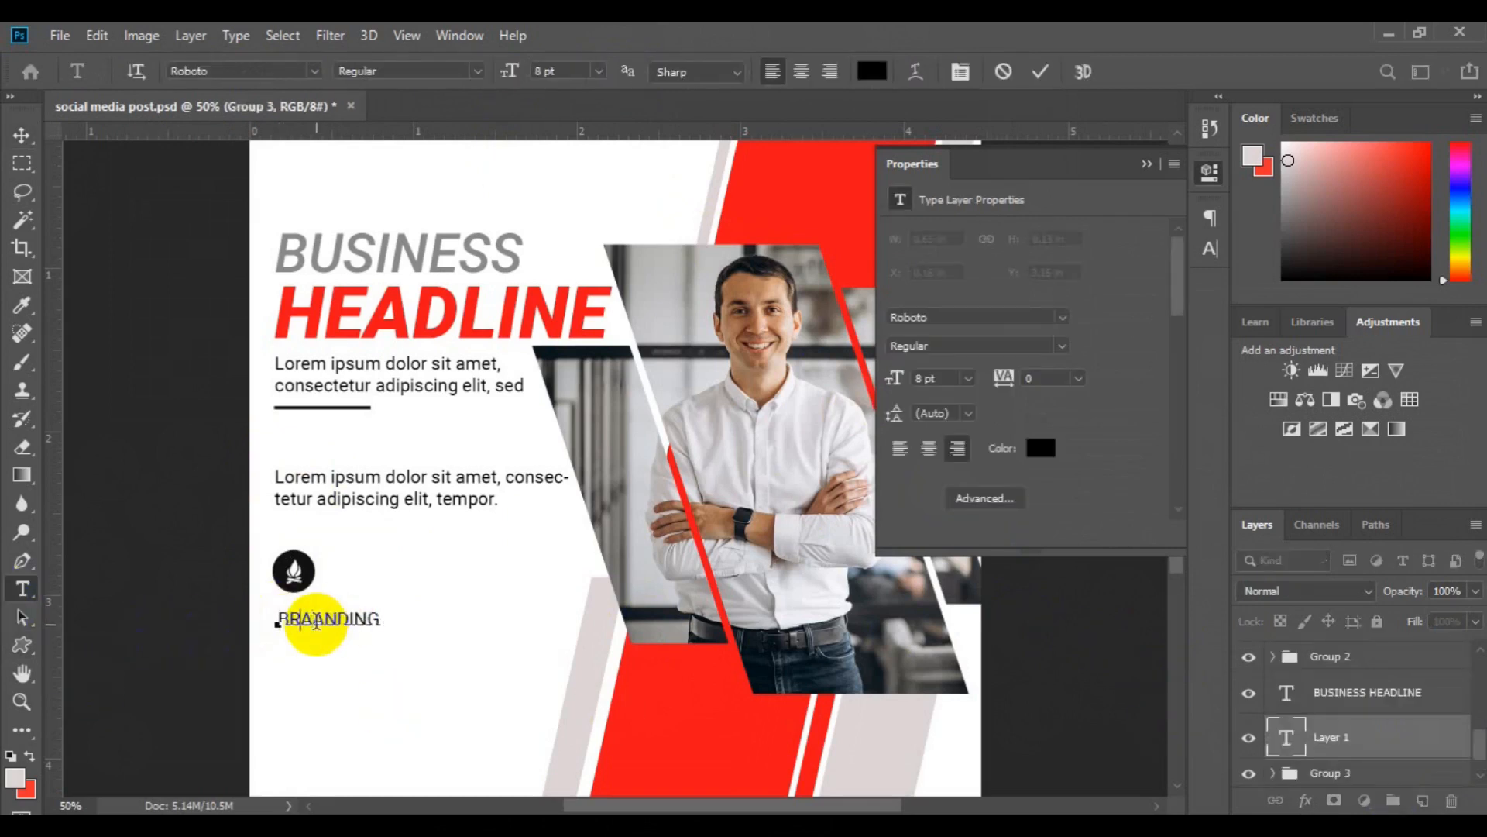
{"action": "key", "text": "BackSpace"}
{"action": "key", "text": "ctrl+a"}
{"action": "left_click", "coordinate": [597, 72]}
{"action": "key", "text": "ctrl+Return"}
- Position the BRANDING caption centered under the campfire icon and group both
{"action": "key", "text": "v"}
{"action": "left_click_drag", "start_coordinate": [307, 621], "coordinate": [401, 605]}
{"action": "left_click", "coordinate": [1342, 777], "text": "ctrl"}
{"action": "key", "text": "ctrl+g"}
- Duplicate the captioned icon to the right of the original and recolor the copy's circle with the red of the bars
{"action": "key", "text": "ctrl+j"}
{"action": "key", "text": "ctrl+t"}
{"action": "key", "text": "Return"}
{"action": "left_click", "coordinate": [393, 581], "text": "ctrl"}
{"action": "double_click", "coordinate": [1321, 764]}
{"action": "left_click", "coordinate": [722, 738]}
{"action": "key", "text": "Return"}
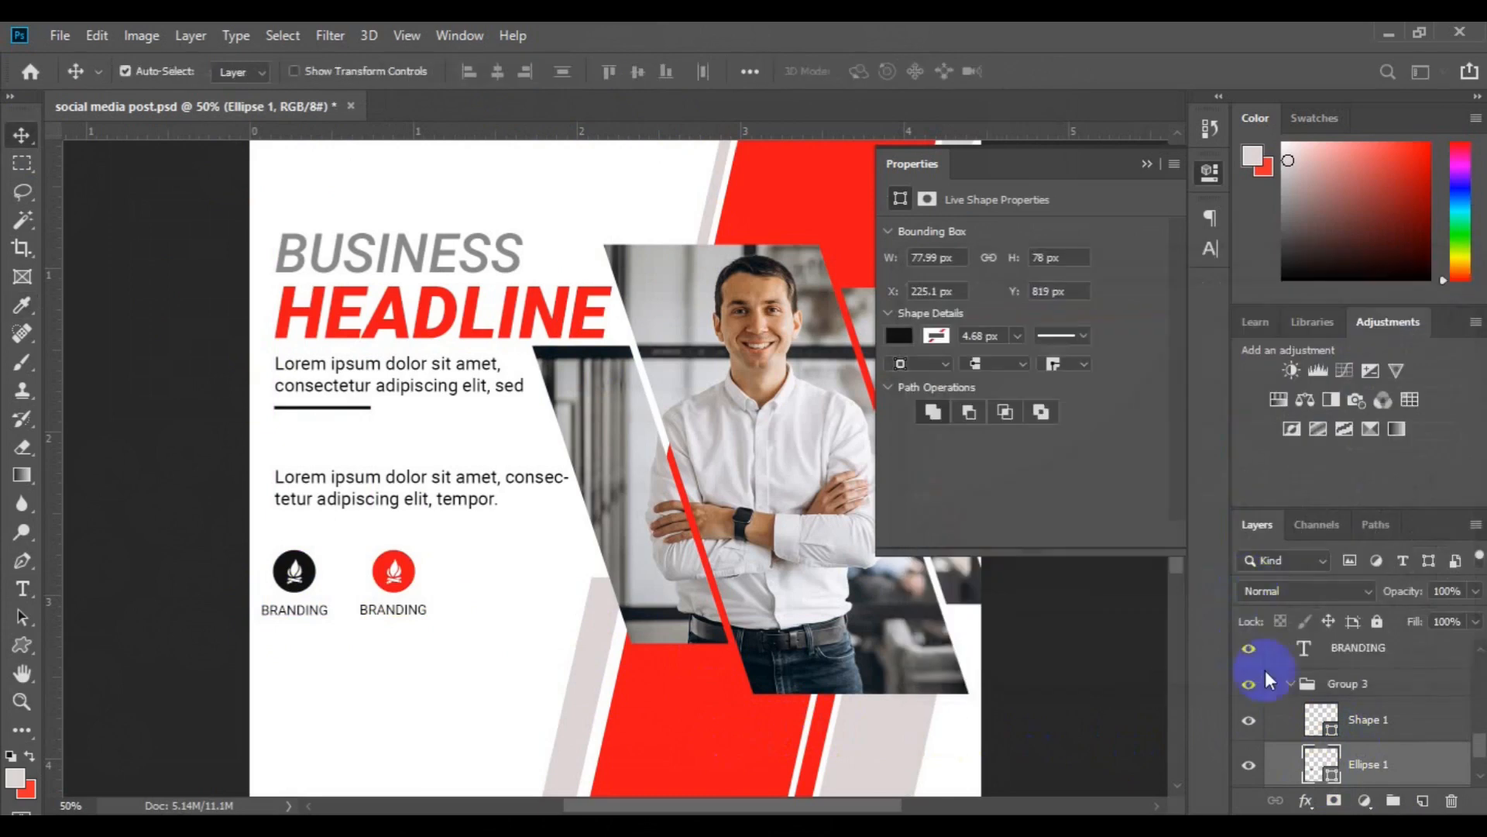
{"action": "left_click", "coordinate": [1289, 683]}
{"action": "left_click", "coordinate": [1331, 700]}
{"action": "key", "text": "ctrl+j"}
{"action": "key", "text": "ctrl+t"}
{"action": "key", "text": "Escape"}
{"action": "key", "text": "ctrl+z"}
- Place a copy of the red captioned icon to its right as the third icon in the row
{"action": "left_click", "coordinate": [1250, 702]}
{"action": "left_click", "coordinate": [1250, 702]}
{"action": "left_click_drag", "start_coordinate": [1478, 762], "coordinate": [1478, 737]}
{"action": "left_click", "coordinate": [1271, 667]}
{"action": "left_click", "coordinate": [1253, 704]}
{"action": "left_click_drag", "start_coordinate": [403, 597], "coordinate": [514, 603]}
- Recolor the third icon's circle with the black of the first icon and collapse its layer groups
{"action": "left_click", "coordinate": [1327, 771]}
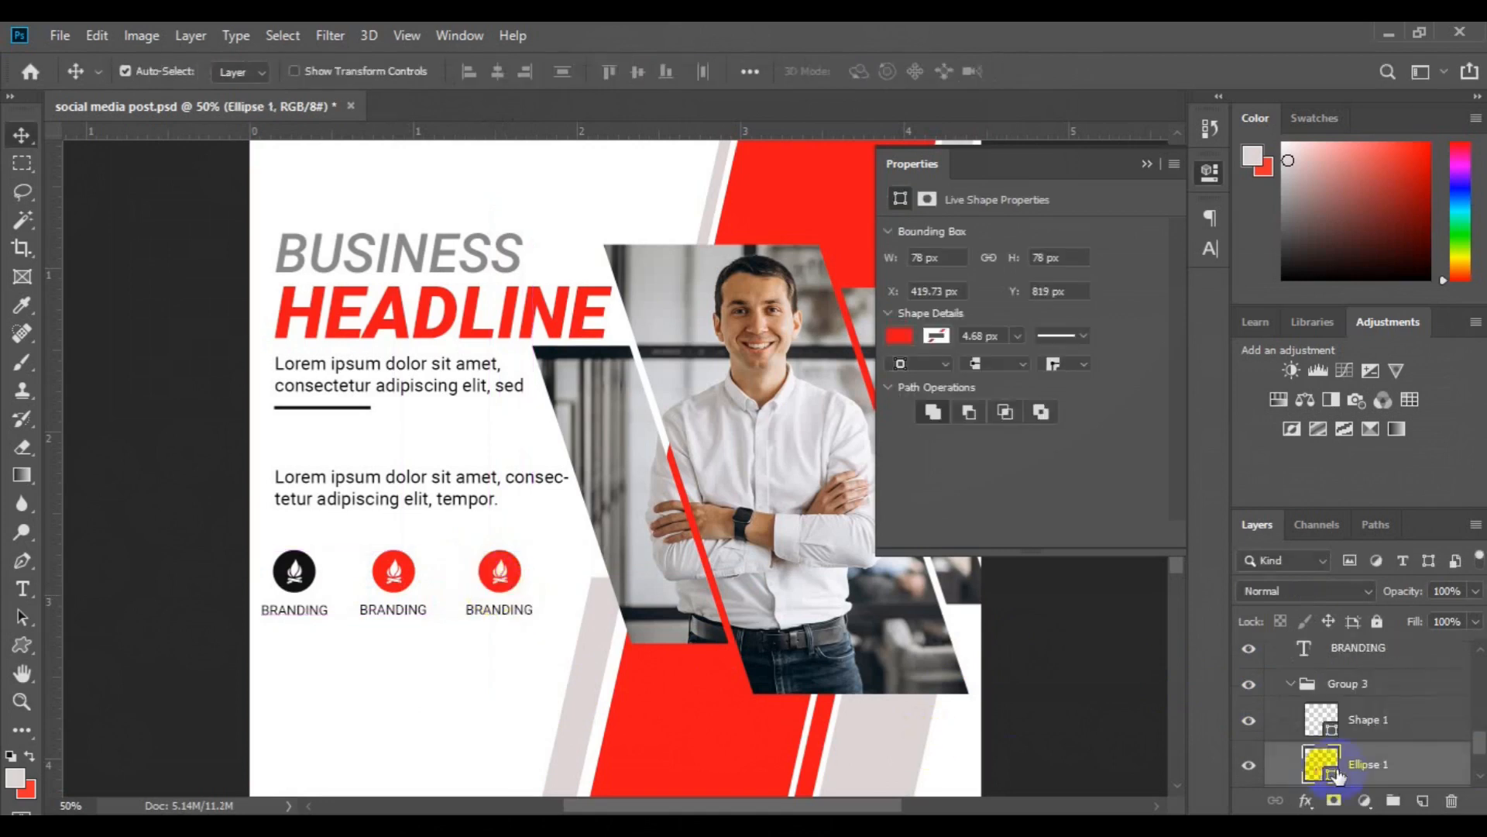
{"action": "left_click", "coordinate": [316, 586]}
{"action": "left_click", "coordinate": [1427, 300]}
{"action": "left_click", "coordinate": [1290, 683]}
{"action": "scroll", "coordinate": [1287, 688], "scroll_direction": "up", "scroll_amount": 2}
{"action": "left_click", "coordinate": [1272, 733]}
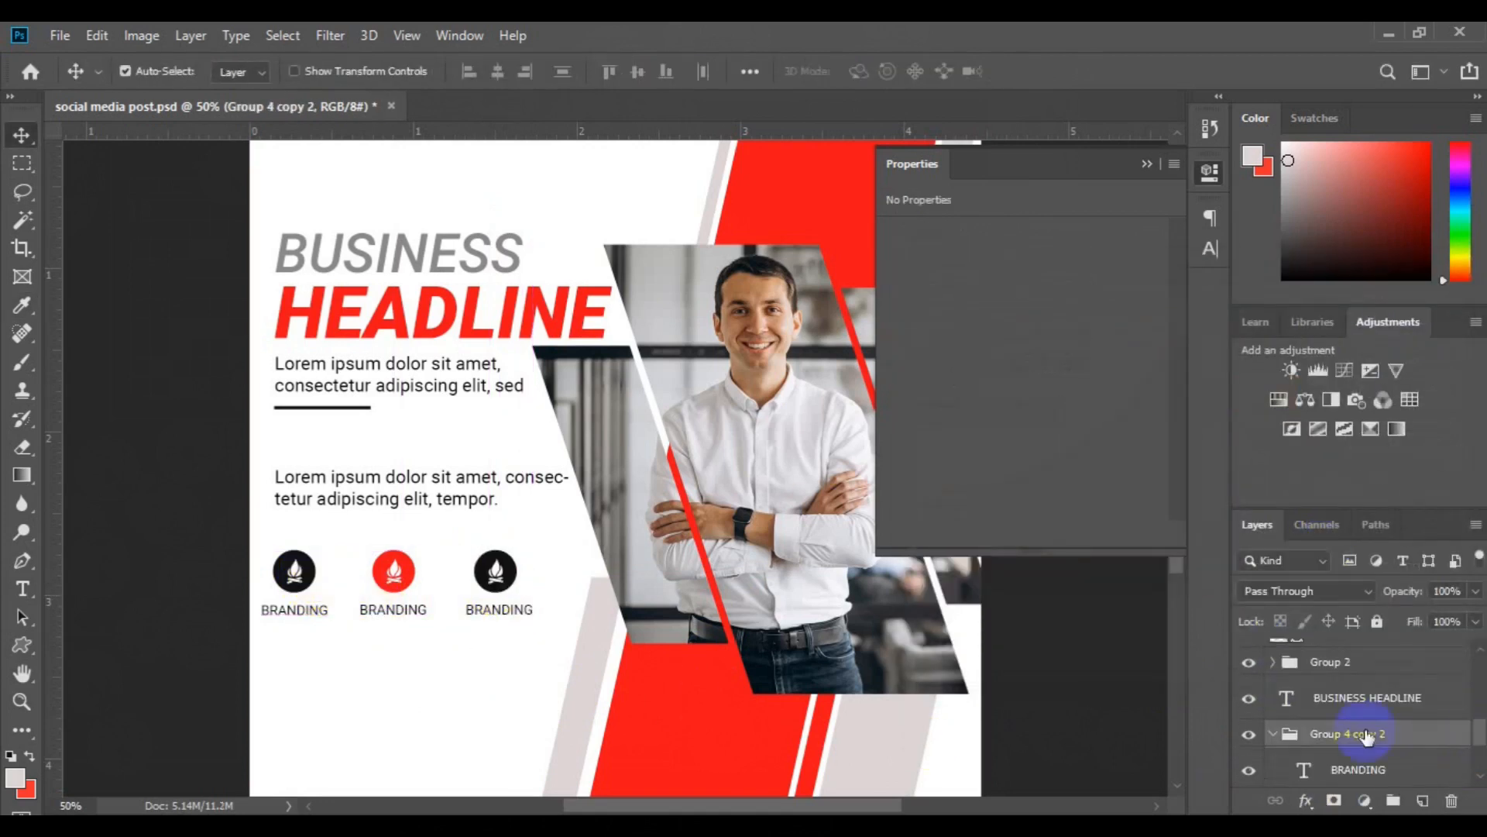
- Combine the three captioned icon groups into one group named BRANDING
{"action": "left_click", "coordinate": [1480, 777]}
{"action": "left_click", "coordinate": [1338, 743], "text": "shift"}
{"action": "key", "text": "ctrl+g"}
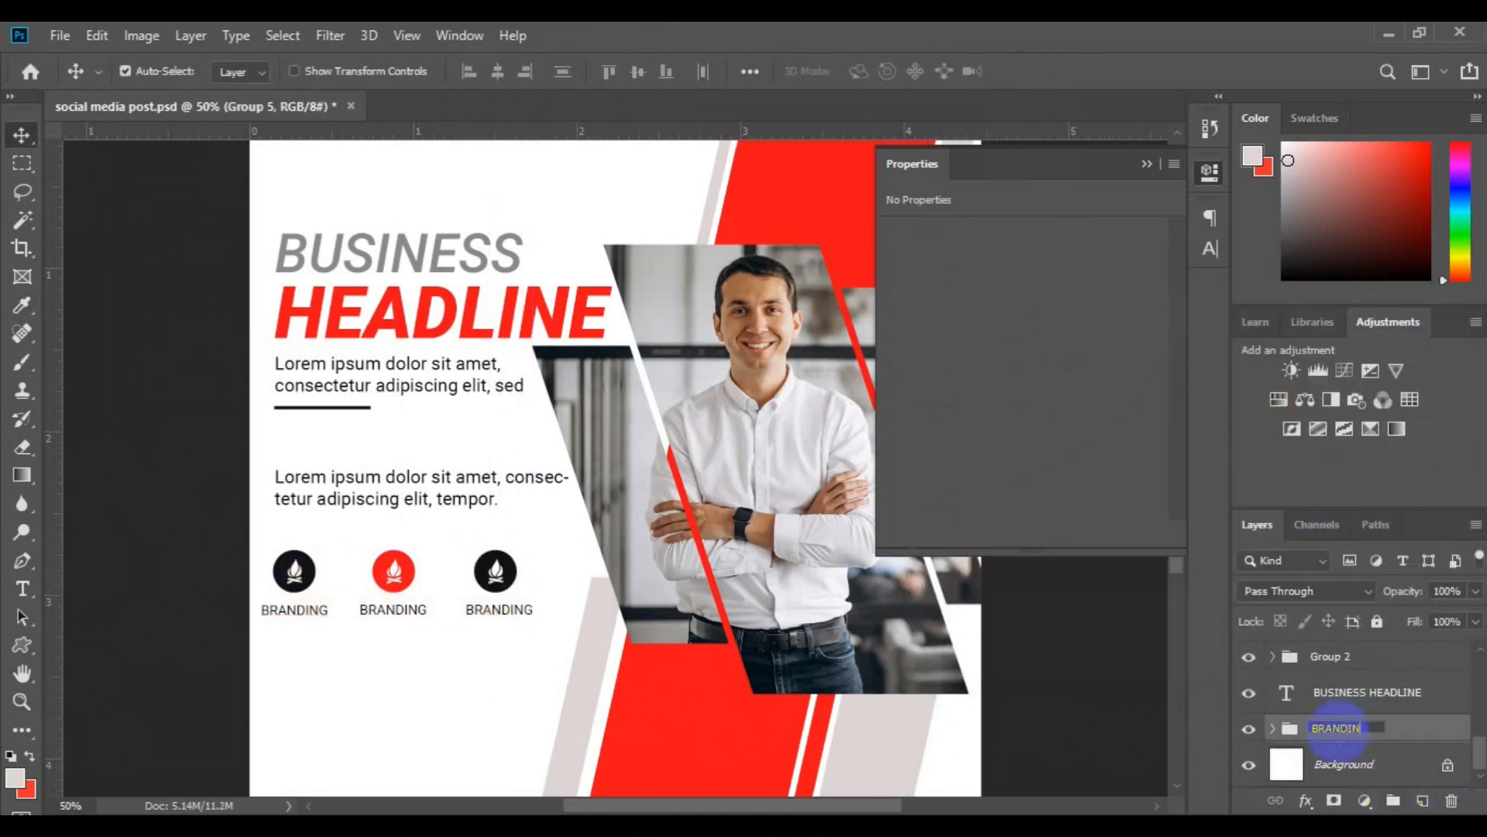
{"action": "left_click", "coordinate": [1356, 665], "text": "ctrl"}
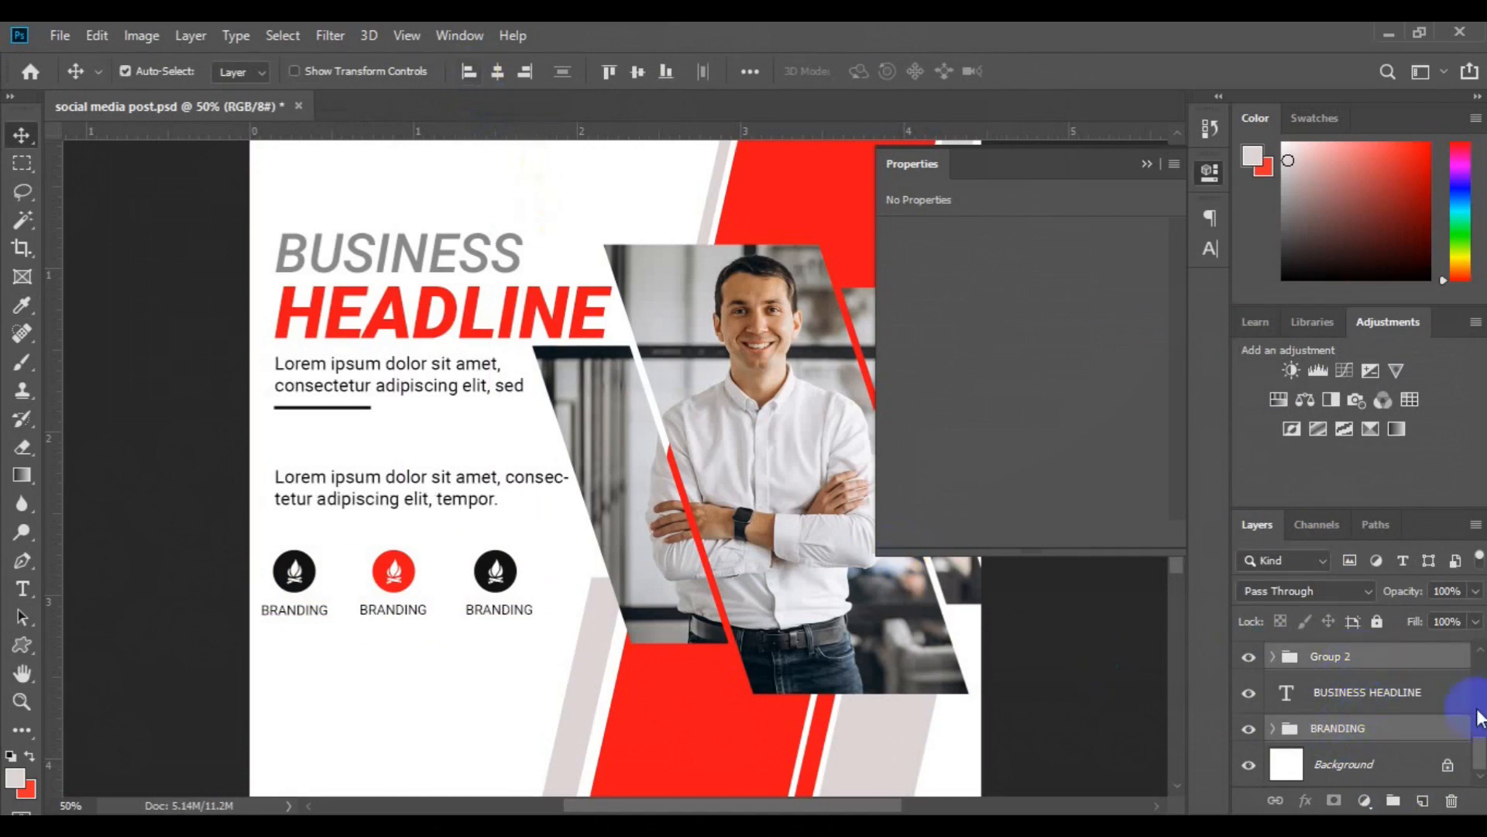
{"action": "scroll", "coordinate": [1379, 697], "scroll_direction": "up", "scroll_amount": 2}
{"action": "left_click", "coordinate": [1380, 700]}
{"action": "left_click", "coordinate": [1248, 700]}
{"action": "left_click", "coordinate": [1248, 702]}
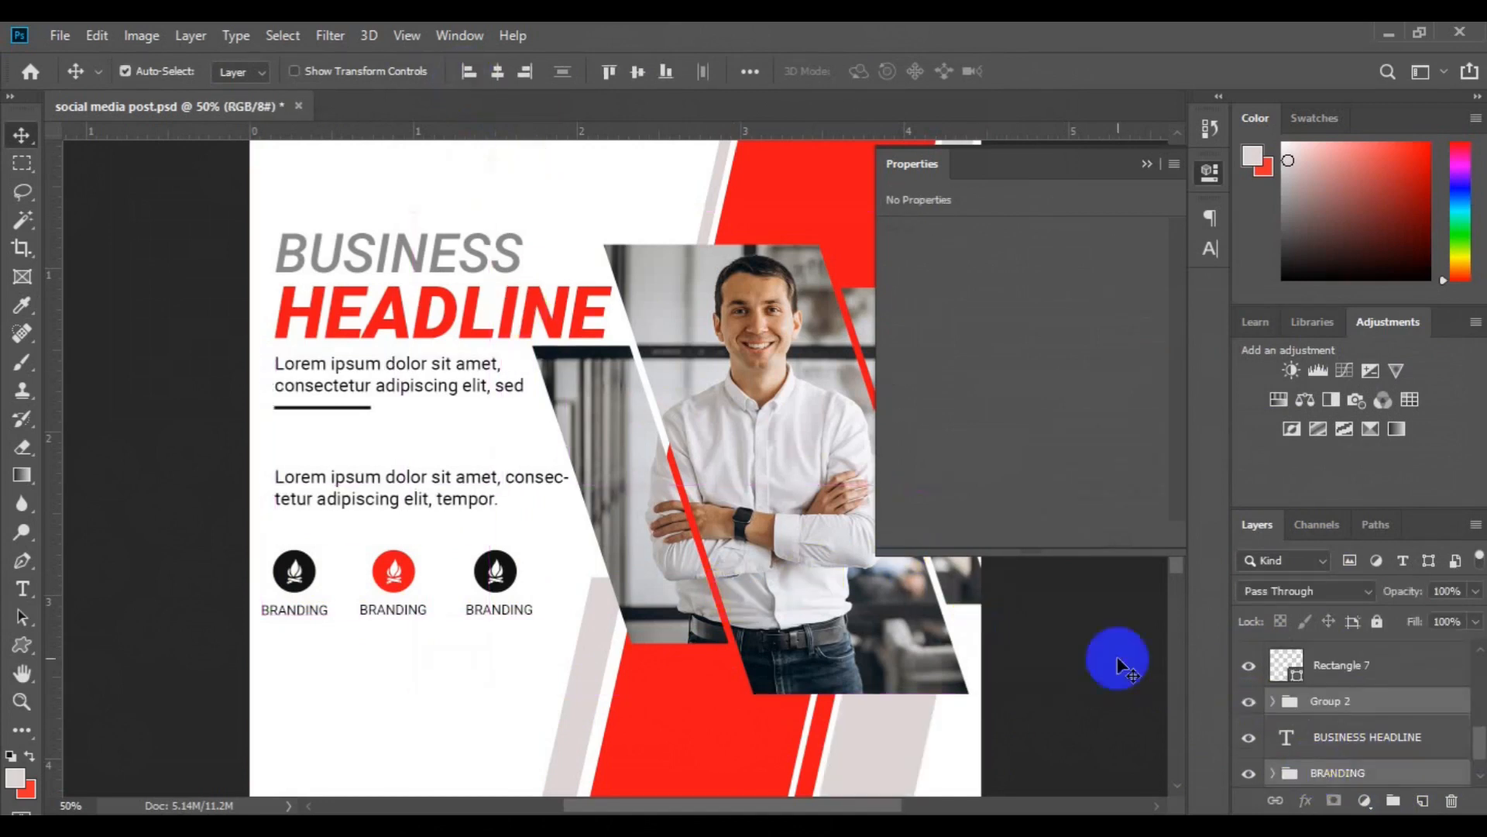
- Shift the BRANDING icon row slightly up toward the second paragraph with Free Transform
{"action": "left_click", "coordinate": [1340, 773]}
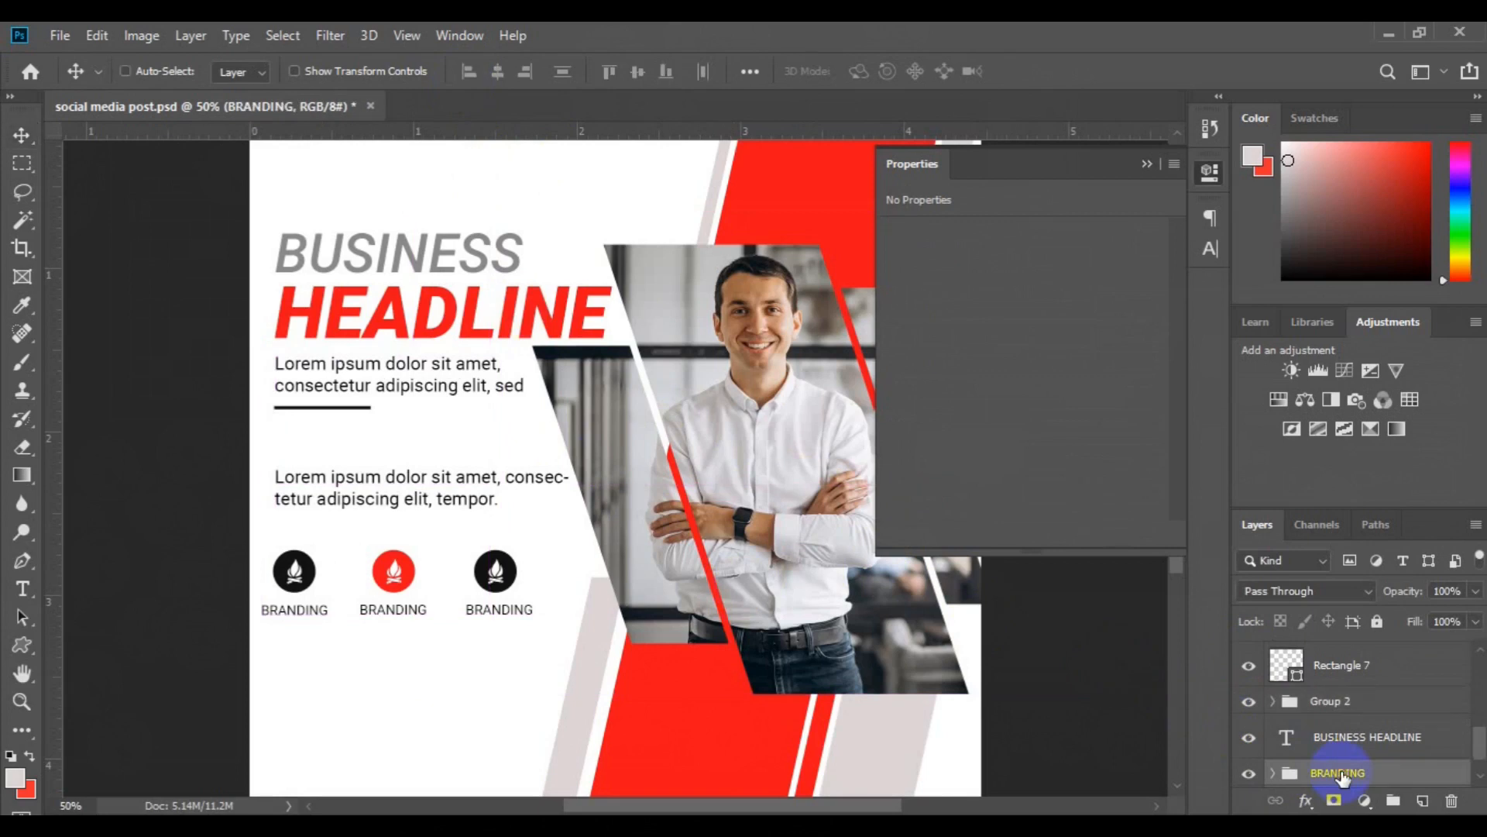
{"action": "key", "text": "ctrl+t"}
{"action": "left_click_drag", "start_coordinate": [428, 599], "coordinate": [436, 595]}
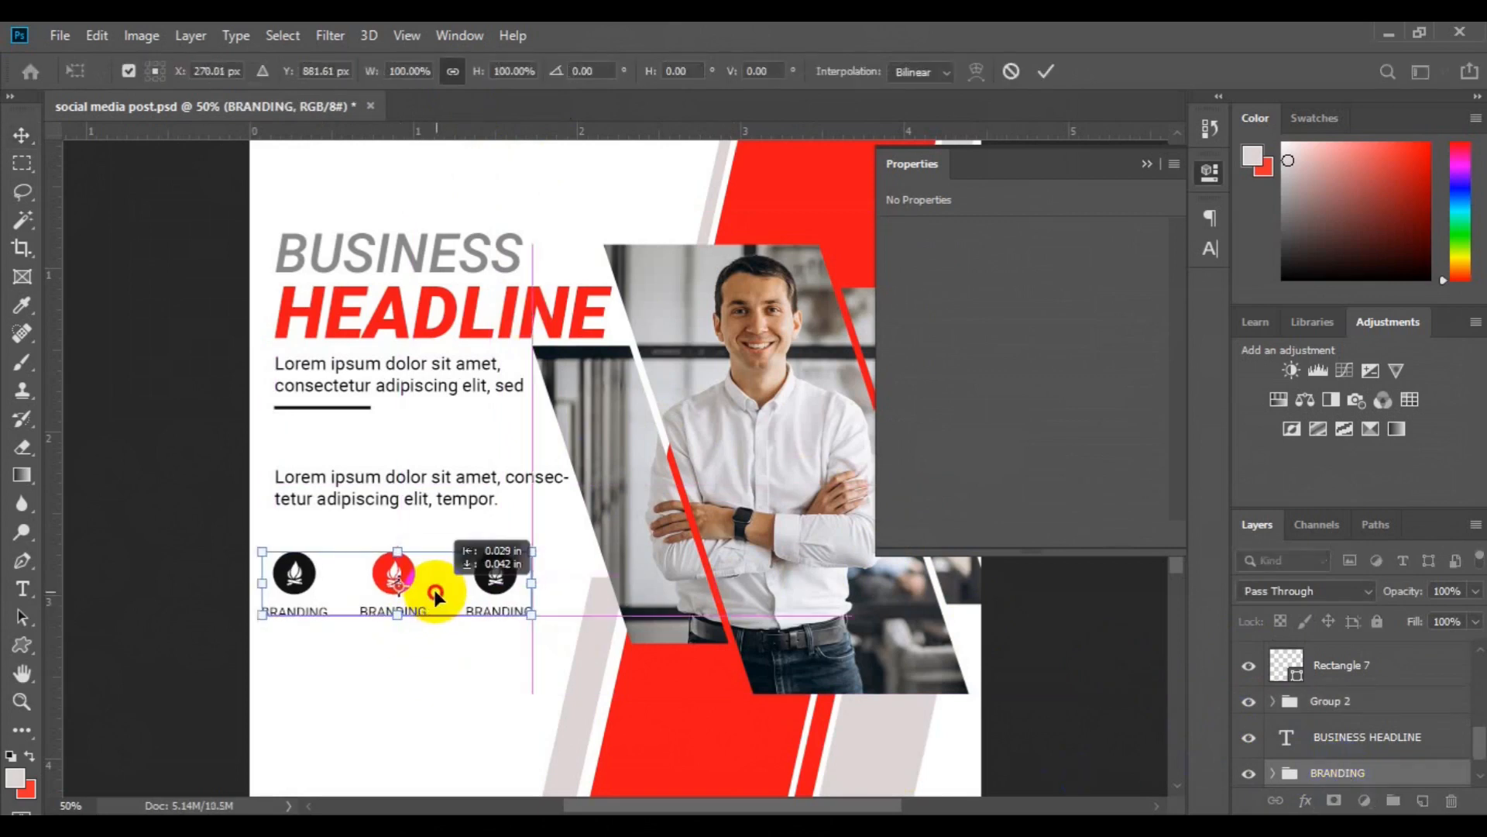
{"action": "key", "text": "Return"}
{"action": "left_click", "coordinate": [1148, 164]}
{"action": "key", "text": "ctrl+minus"}
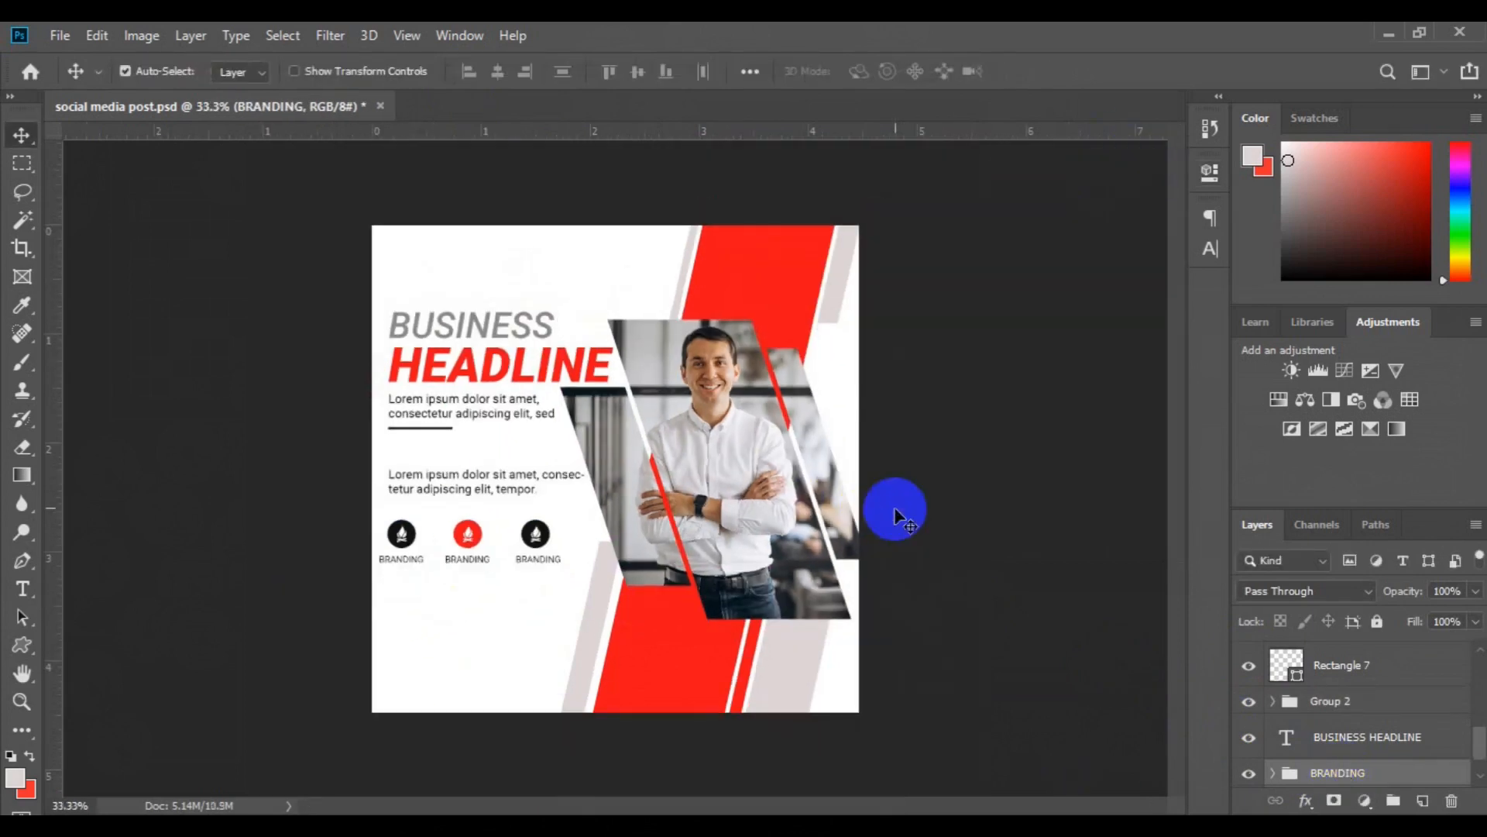
- Add a phone number text near the bottom of the post in red Roboto Medium at 14 pt
{"action": "left_click", "coordinate": [742, 697]}
{"action": "key", "text": "t"}
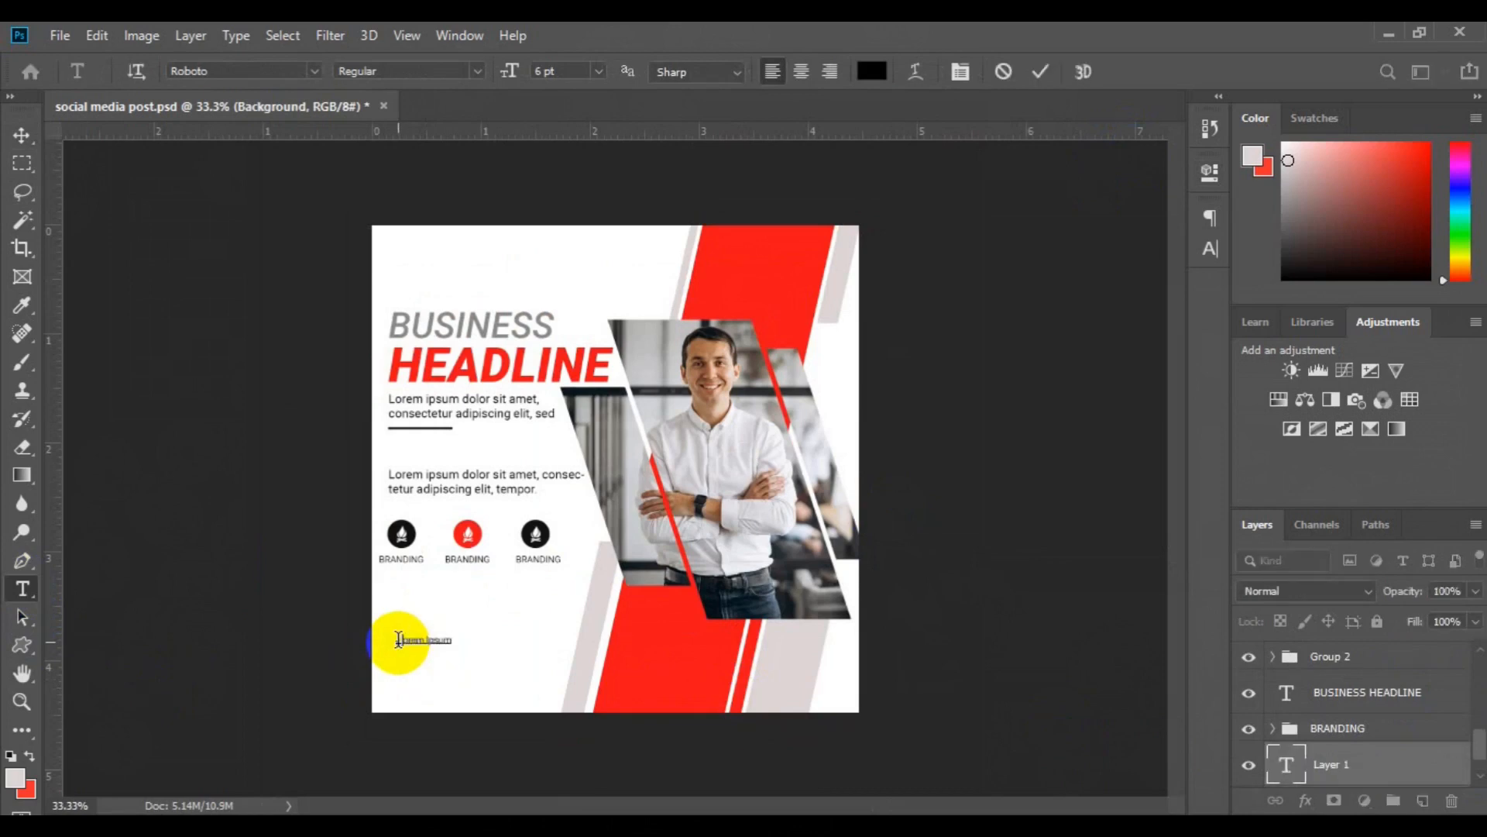
{"action": "left_click", "coordinate": [598, 70]}
{"action": "left_click", "coordinate": [569, 208]}
{"action": "left_click", "coordinate": [476, 70]}
{"action": "left_click", "coordinate": [380, 200]}
{"action": "left_click", "coordinate": [872, 71]}
{"action": "left_click", "coordinate": [1367, 317]}
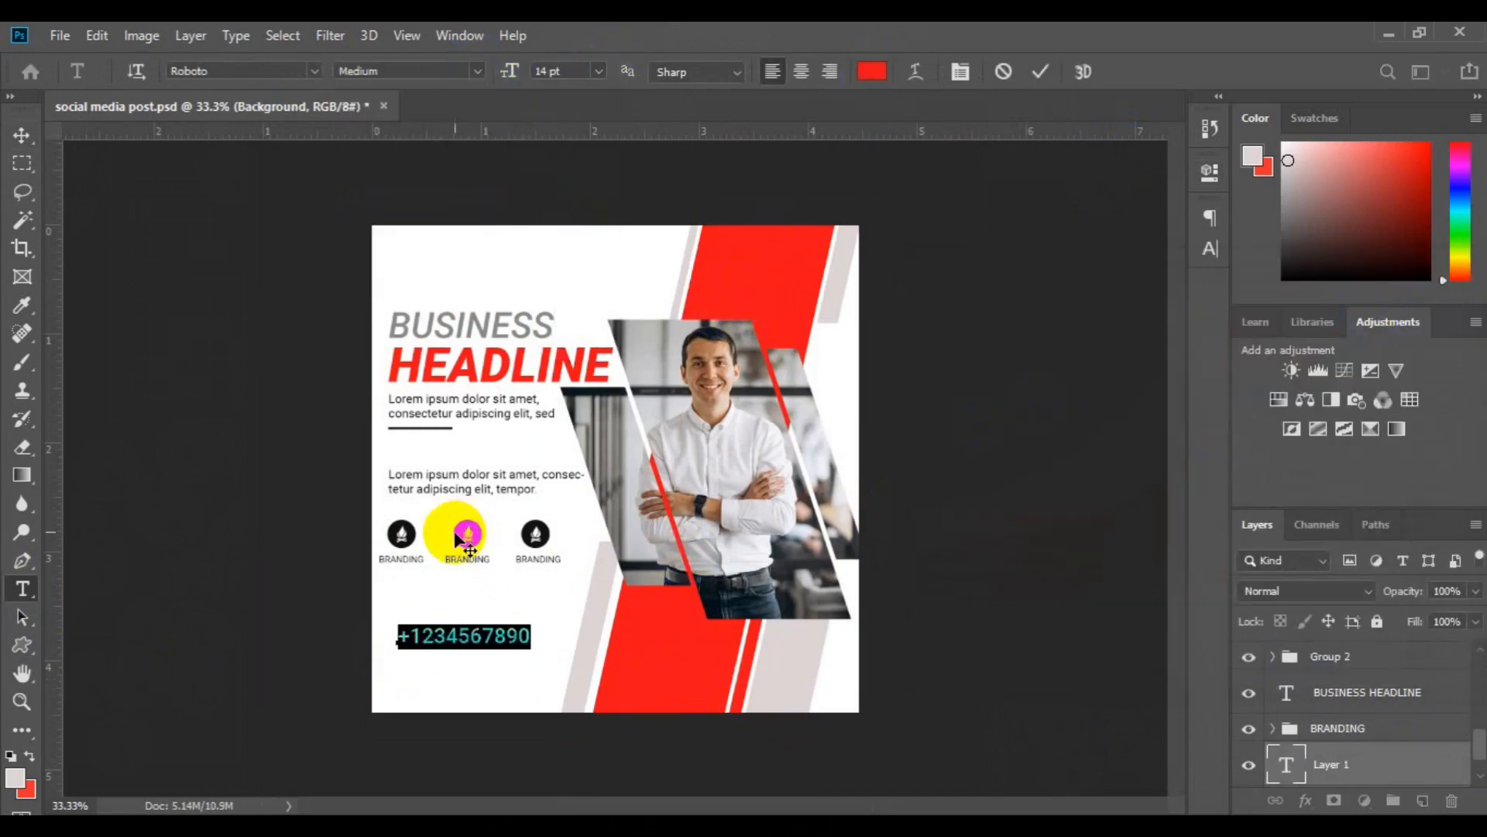
{"action": "left_click", "coordinate": [531, 635]}
{"action": "key", "text": "Return"}
{"action": "type", "text": "www.website.c"}
{"action": "type", "text": "l.cm"}
{"action": "triple_click", "coordinate": [400, 660]}
{"action": "left_click", "coordinate": [870, 72]}
{"action": "left_click", "coordinate": [547, 530]}
{"action": "left_click", "coordinate": [1392, 311]}
- Move the contact text toward the post's lower-left corner and set it to 12 pt with 14.04 pt leading
{"action": "left_click", "coordinate": [299, 422]}
{"action": "key", "text": "v"}
{"action": "mouse_move", "coordinate": [467, 643]}
{"action": "left_mouse_down"}
{"action": "mouse_move", "coordinate": [442, 648]}
{"action": "mouse_move", "coordinate": [450, 662]}
{"action": "left_mouse_up"}
{"action": "key", "text": "t"}
{"action": "left_click", "coordinate": [403, 683]}
{"action": "key", "text": "ctrl+a"}
{"action": "key", "text": "ctrl+t"}
{"action": "left_click_drag", "start_coordinate": [1089, 275], "coordinate": [1095, 275]}
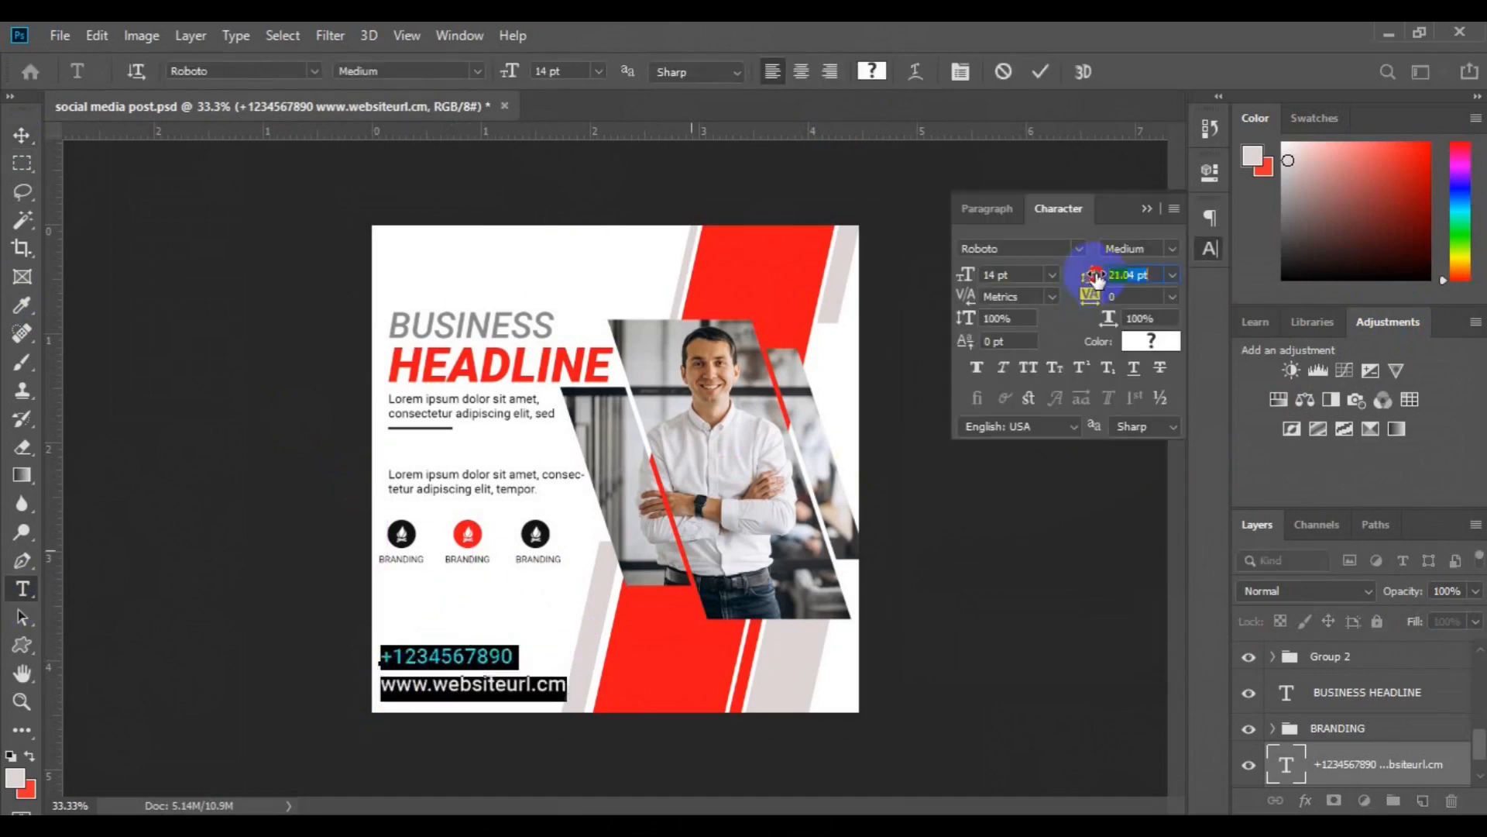
{"action": "left_click", "coordinate": [21, 134]}
{"action": "left_click_drag", "start_coordinate": [442, 654], "coordinate": [443, 648]}
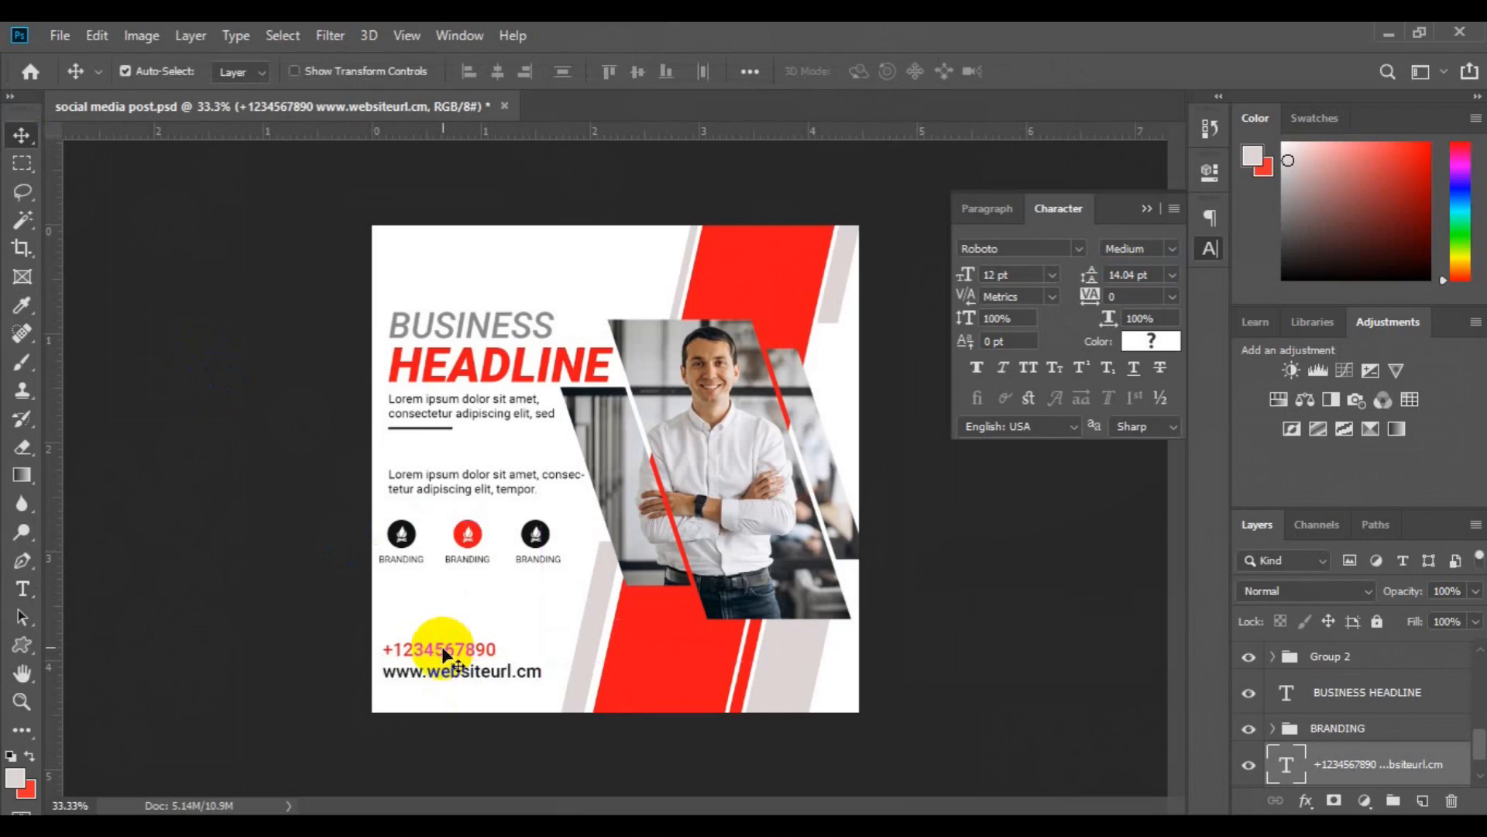
- Draw a small red target custom shape in the post's upper-left corner above the Background layer
{"action": "scroll", "coordinate": [1411, 767], "scroll_direction": "down", "scroll_amount": 1}
{"action": "left_click", "coordinate": [1394, 765]}
{"action": "left_click", "coordinate": [21, 644]}
{"action": "left_click", "coordinate": [244, 71]}
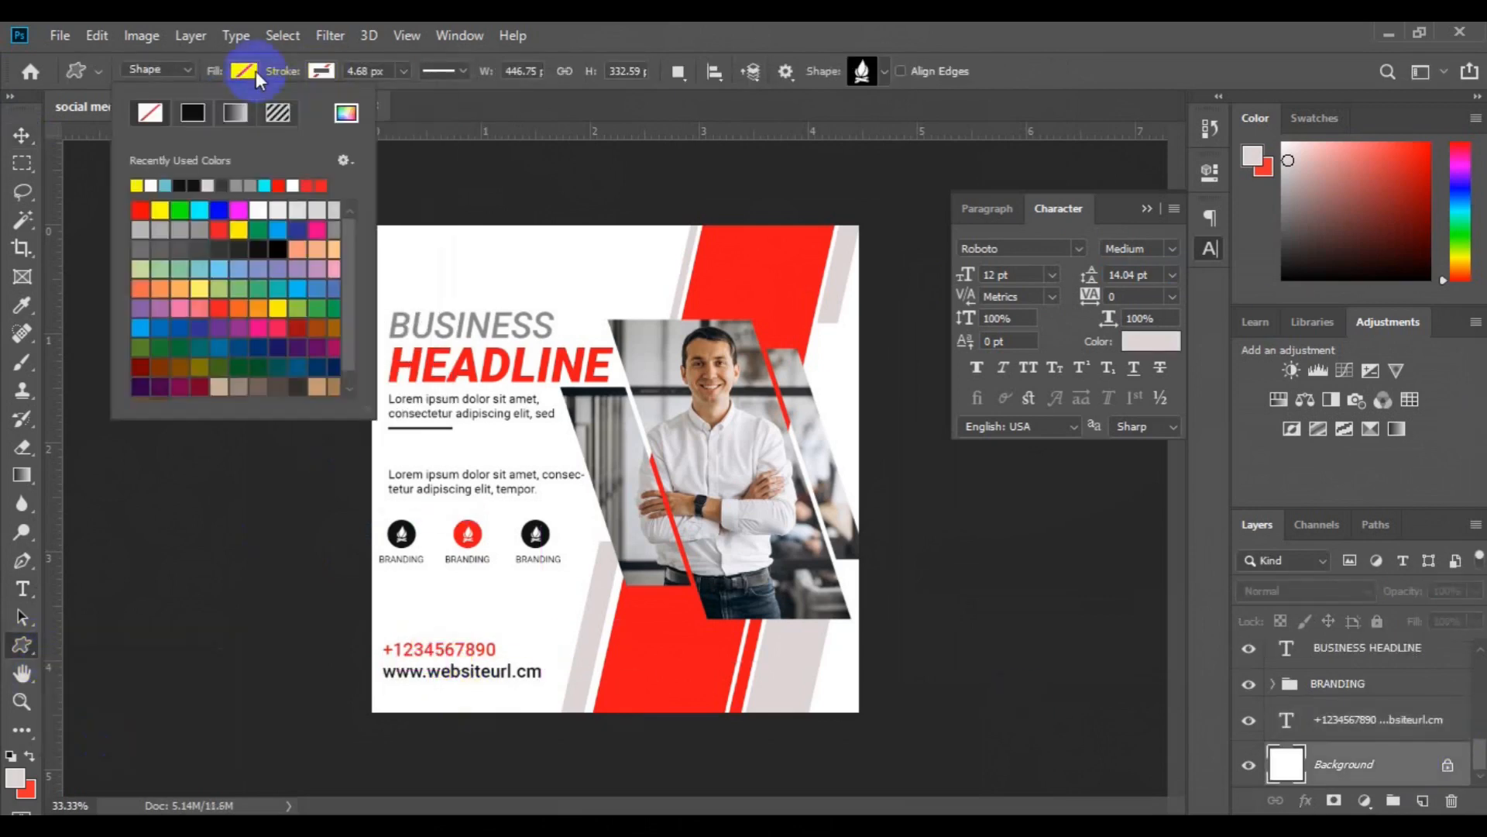
{"action": "left_click", "coordinate": [192, 112]}
{"action": "left_click", "coordinate": [863, 70]}
{"action": "mouse_move", "coordinate": [1012, 392]}
{"action": "left_mouse_down"}
{"action": "mouse_move", "coordinate": [1018, 457]}
{"action": "mouse_move", "coordinate": [1014, 384]}
{"action": "left_mouse_up"}
{"action": "left_click", "coordinate": [901, 423]}
{"action": "left_click_drag", "start_coordinate": [396, 250], "coordinate": [410, 265]}
{"action": "key", "text": "v"}
- Add the text LOGO PRO on two lines beside the target shape in Roboto Medium 12 pt, color 111111
{"action": "key", "text": "ctrl+plus"}
{"action": "key", "text": "space"}
{"action": "left_click_drag", "start_coordinate": [533, 281], "coordinate": [526, 430]}
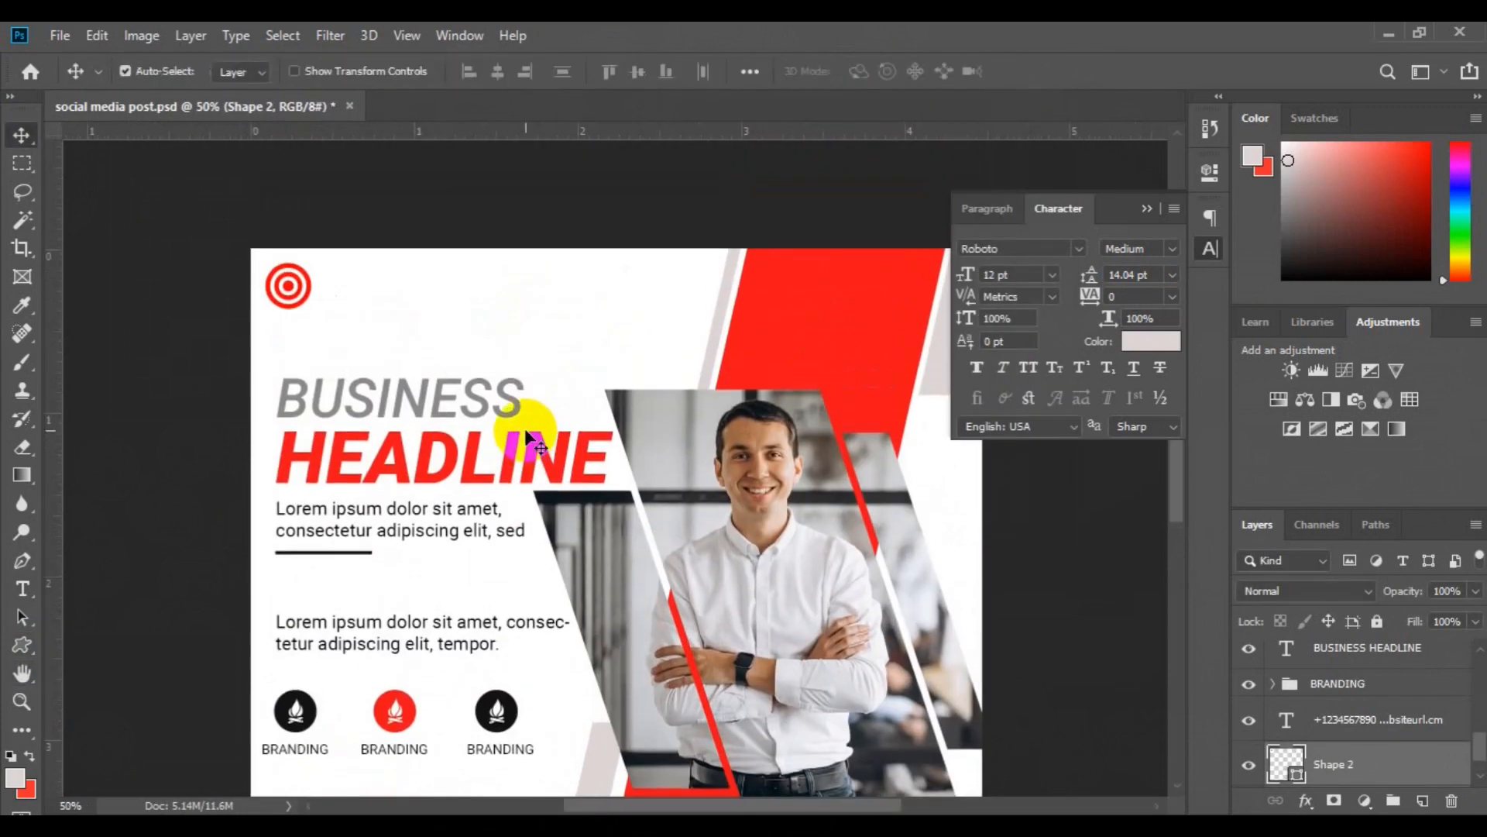
{"action": "key", "text": "t"}
{"action": "left_click", "coordinate": [324, 280]}
{"action": "type", "text": "LOG"}
{"action": "key", "text": "ctrl+a"}
{"action": "left_click", "coordinate": [871, 72]}
{"action": "left_click", "coordinate": [509, 712]}
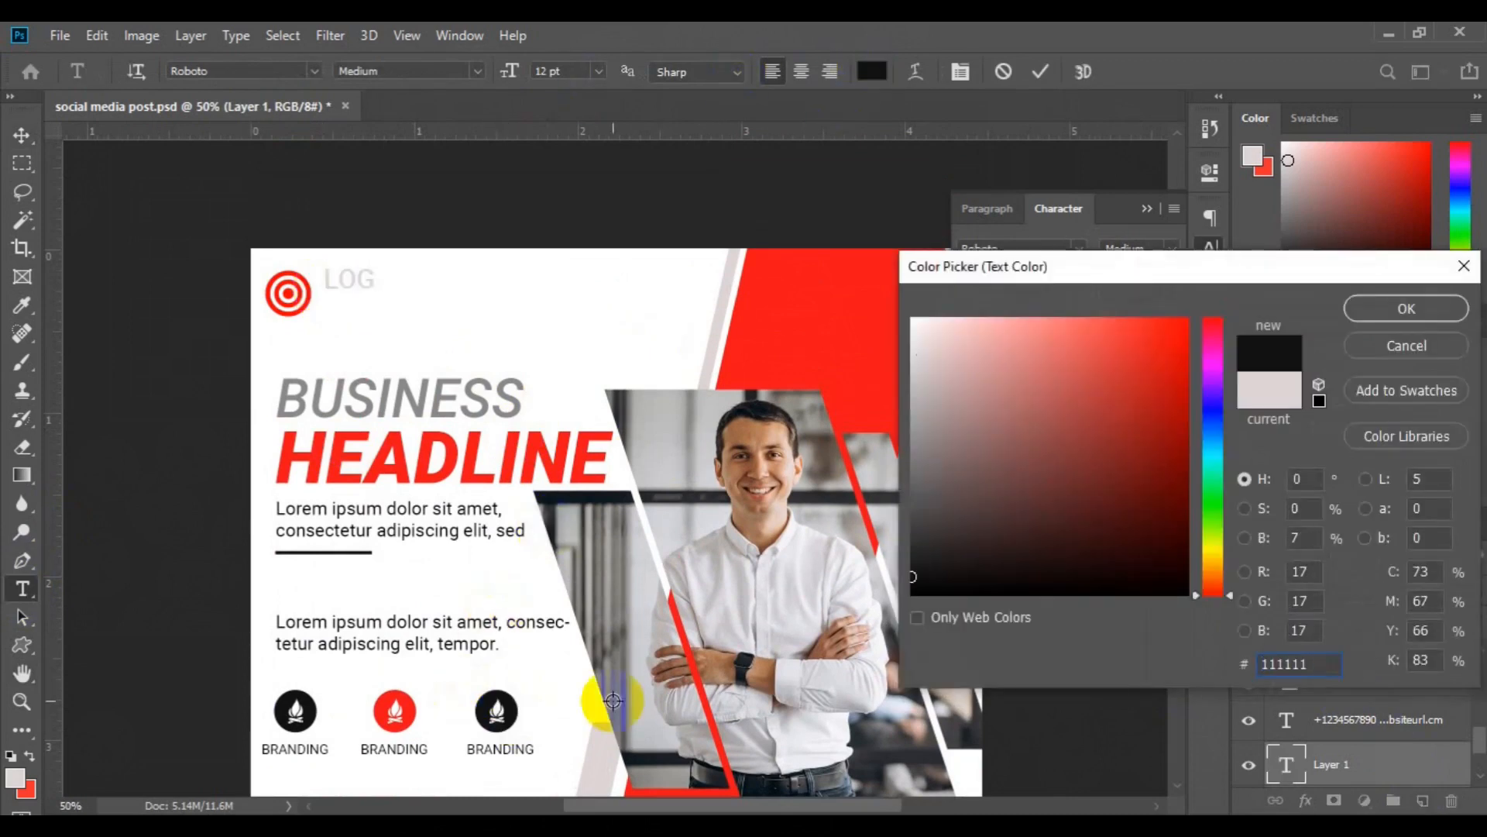
{"action": "left_click", "coordinate": [1406, 308]}
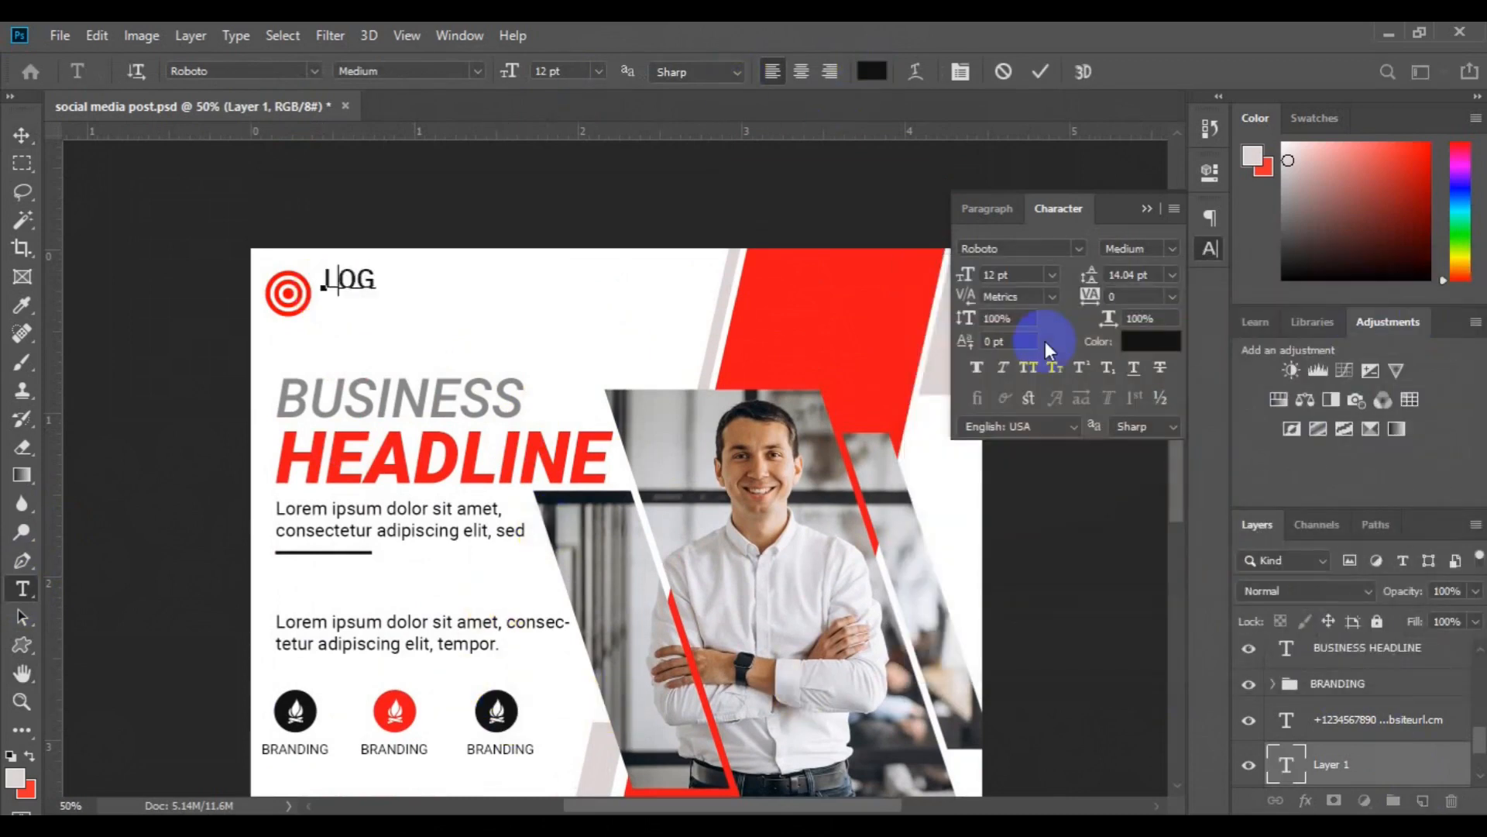
{"action": "type", "text": "PRO"}
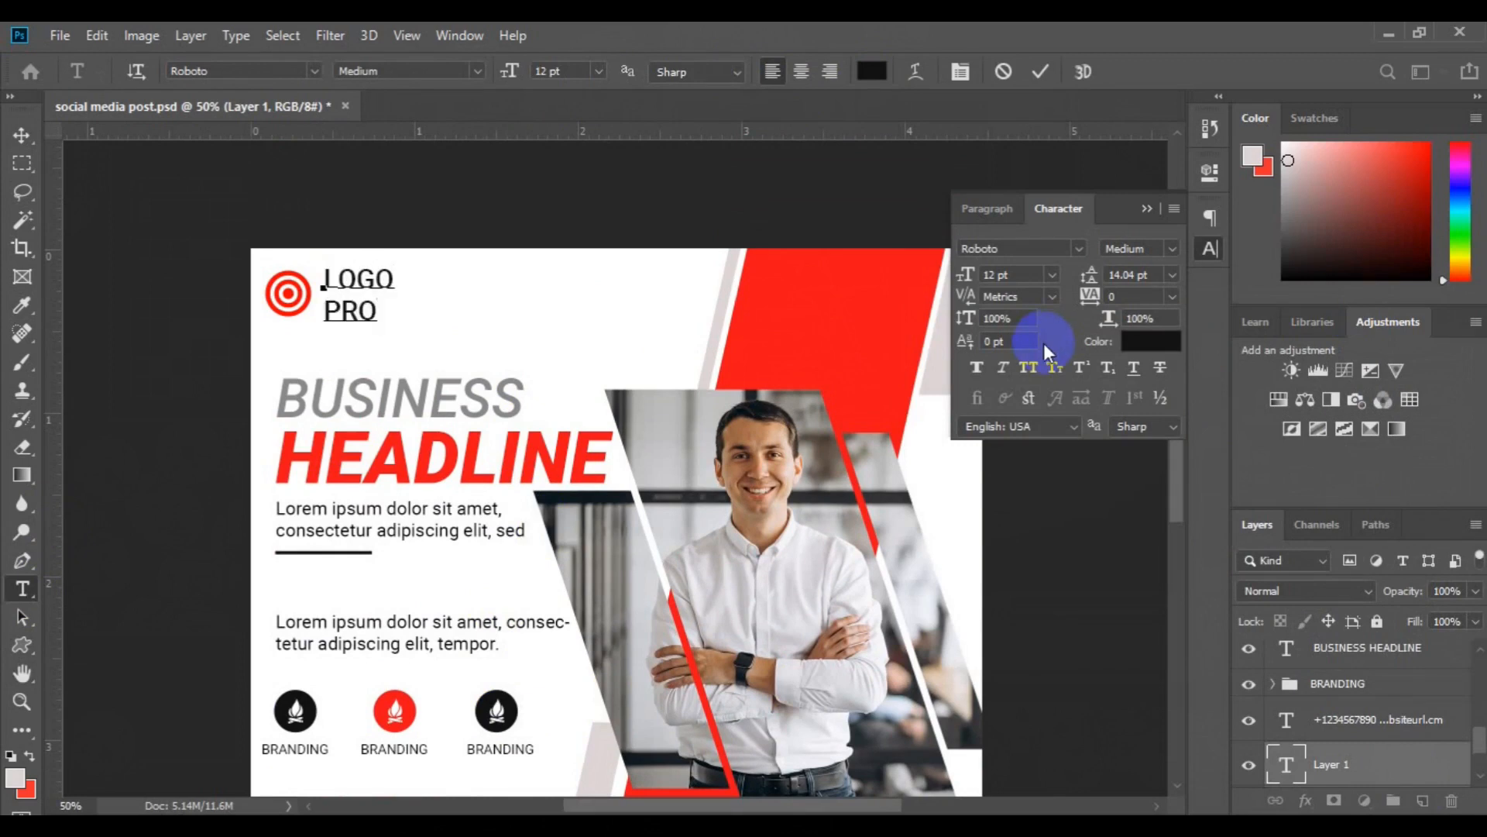
- Set the two-line logo text to 8 pt with Auto leading
{"action": "key", "text": "ctrl+a"}
{"action": "left_click", "coordinate": [1051, 274]}
{"action": "left_click", "coordinate": [1007, 288]}
{"action": "left_click", "coordinate": [1175, 277]}
{"action": "left_click", "coordinate": [1148, 296]}
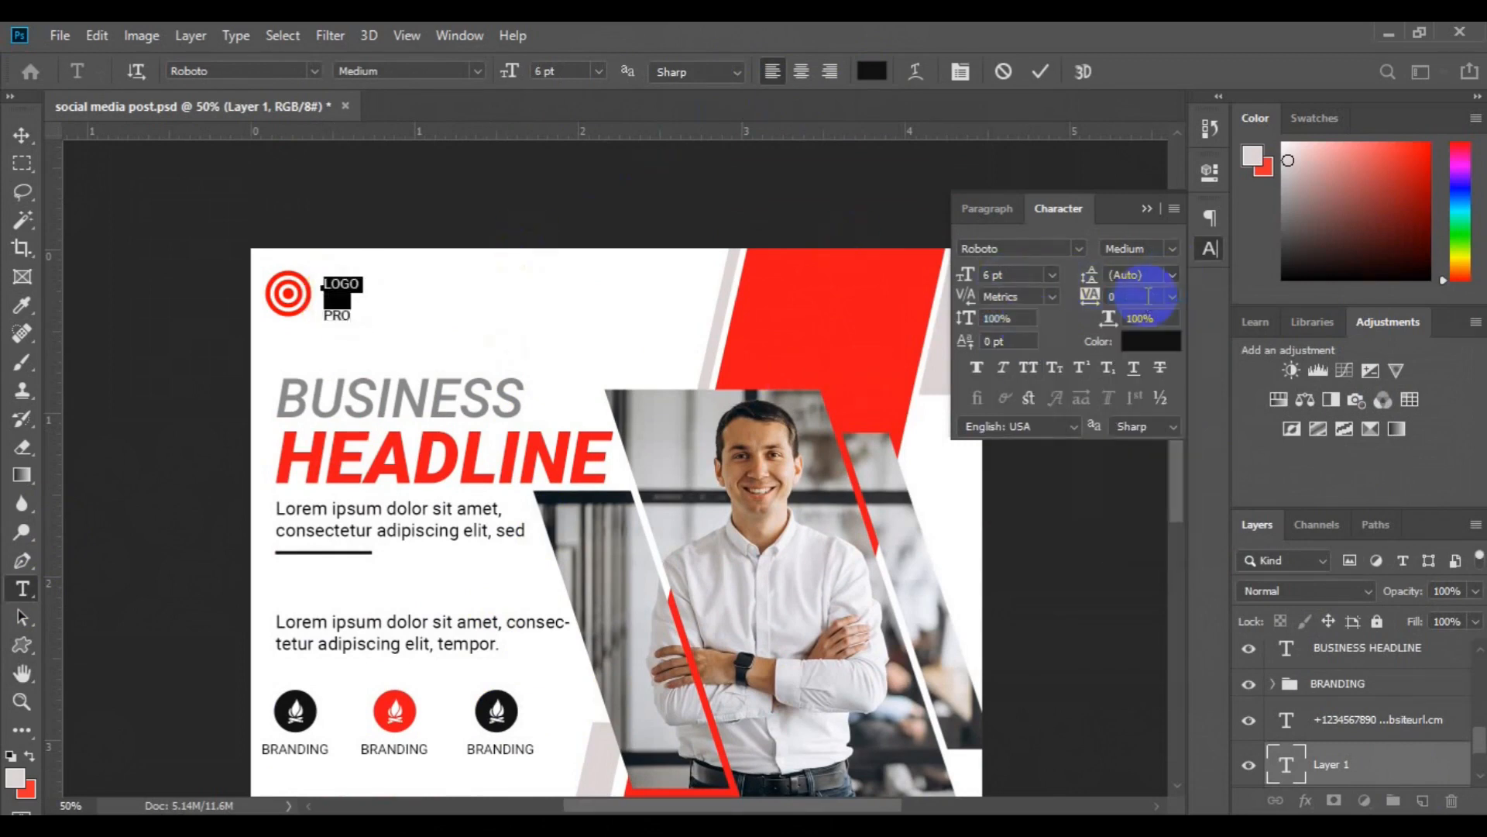
{"action": "left_click", "coordinate": [600, 71]}
{"action": "left_click", "coordinate": [590, 113]}
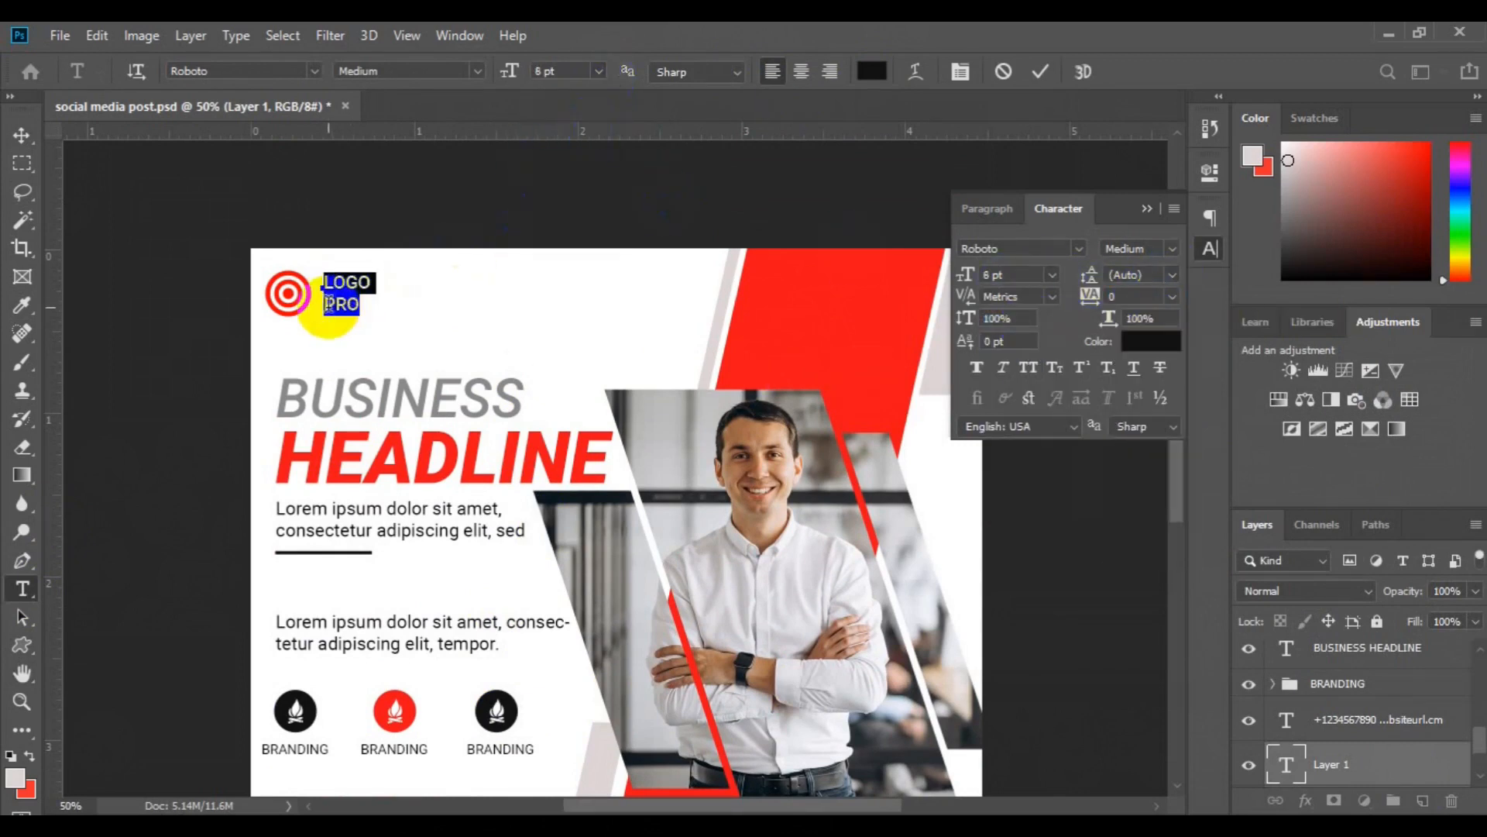
- Set the word PRO to Roboto Light with 7.84 pt leading and 260 tracking
{"action": "left_click", "coordinate": [476, 70]}
{"action": "left_click", "coordinate": [364, 122]}
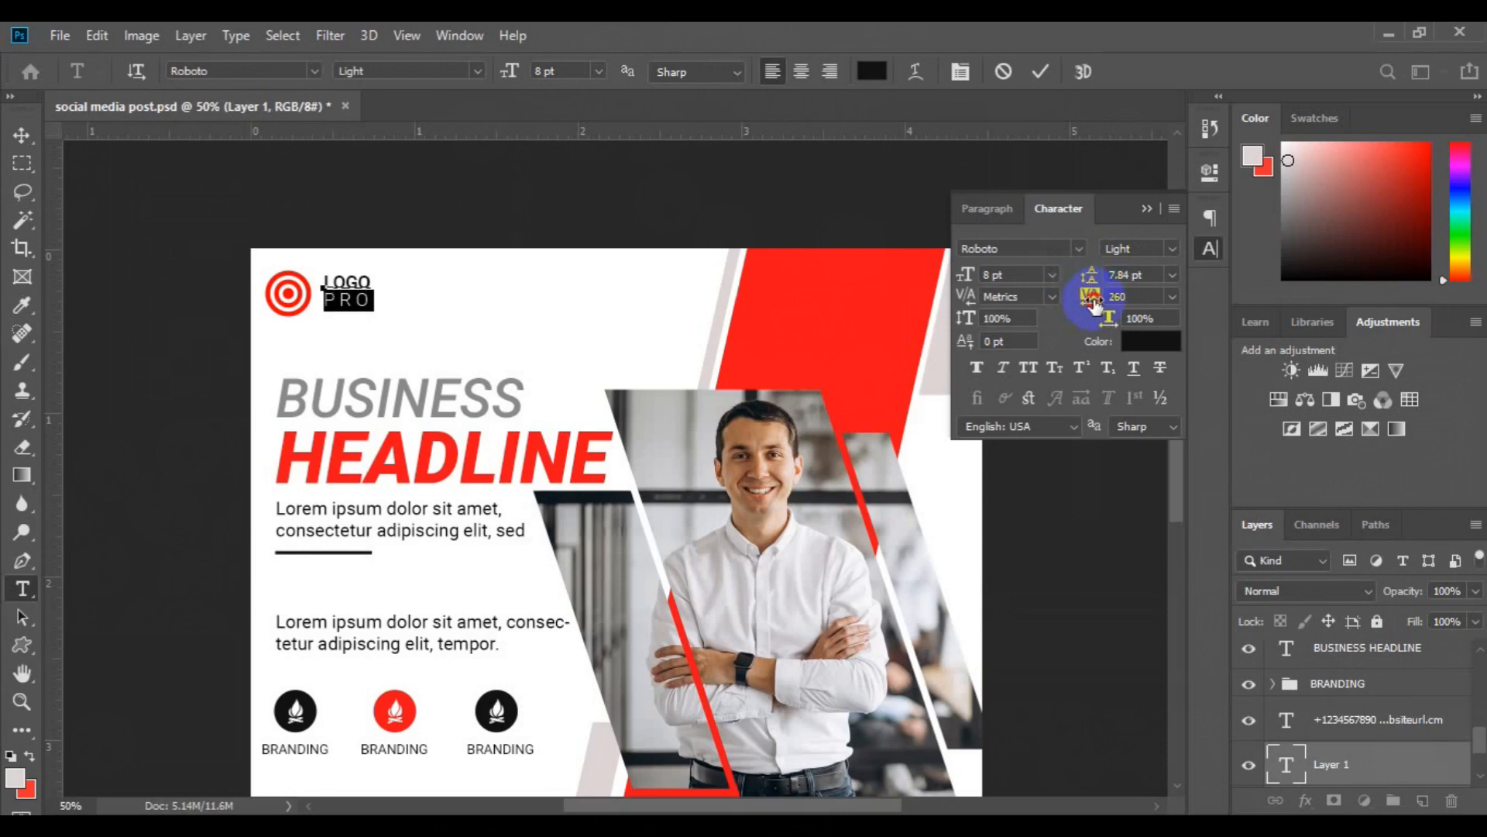
{"action": "left_click", "coordinate": [22, 135]}
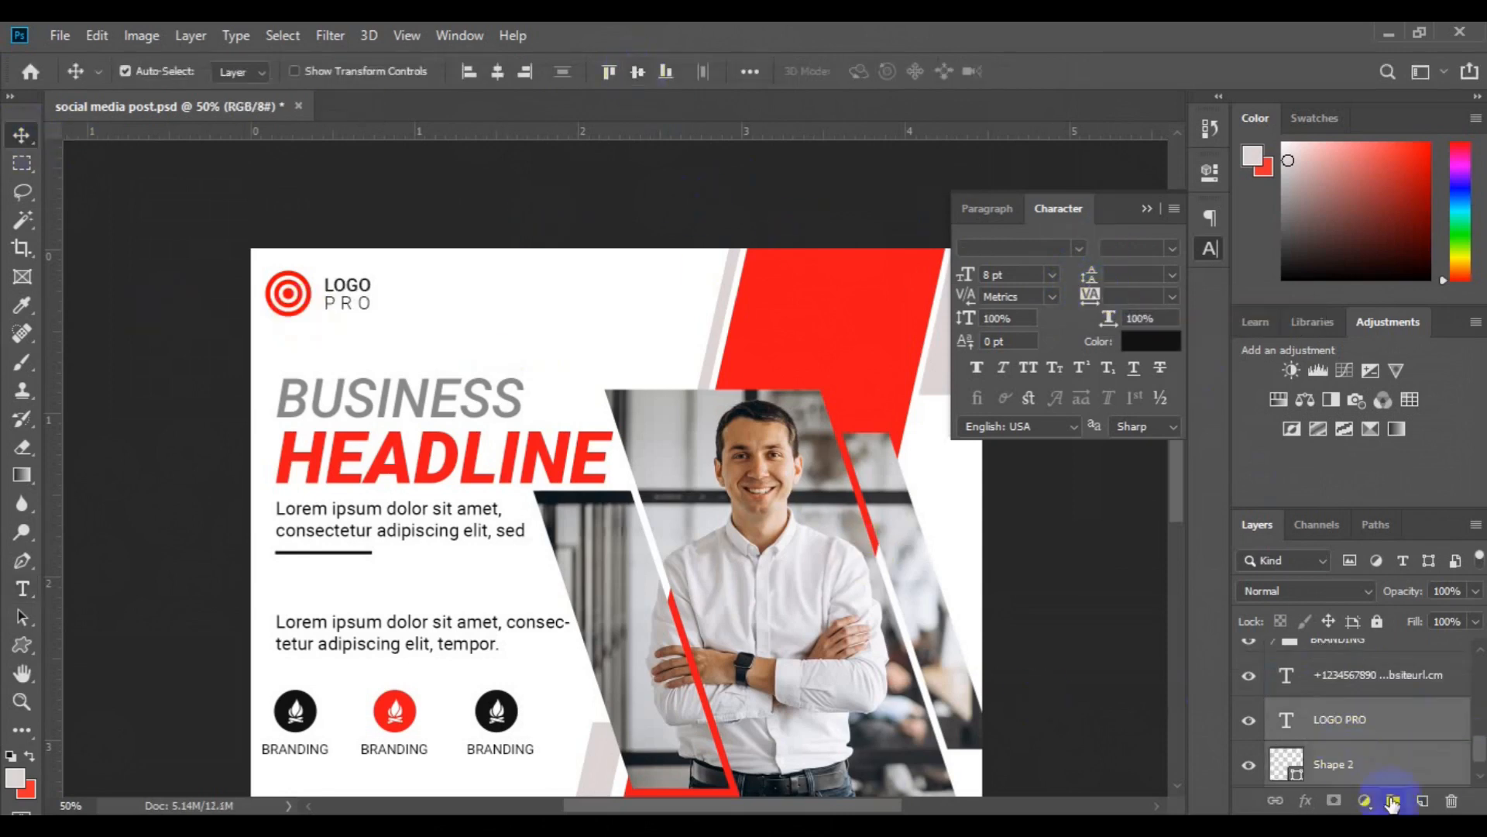
- Group the logo text with the target shape, and draw a tiny gray circle filled 898989 above the headline
{"action": "left_click", "coordinate": [1392, 801]}
{"action": "right_click", "coordinate": [23, 644]}
{"action": "left_click", "coordinate": [85, 685]}
{"action": "left_click", "coordinate": [241, 71]}
{"action": "left_click", "coordinate": [345, 113]}
{"action": "left_click", "coordinate": [419, 408]}
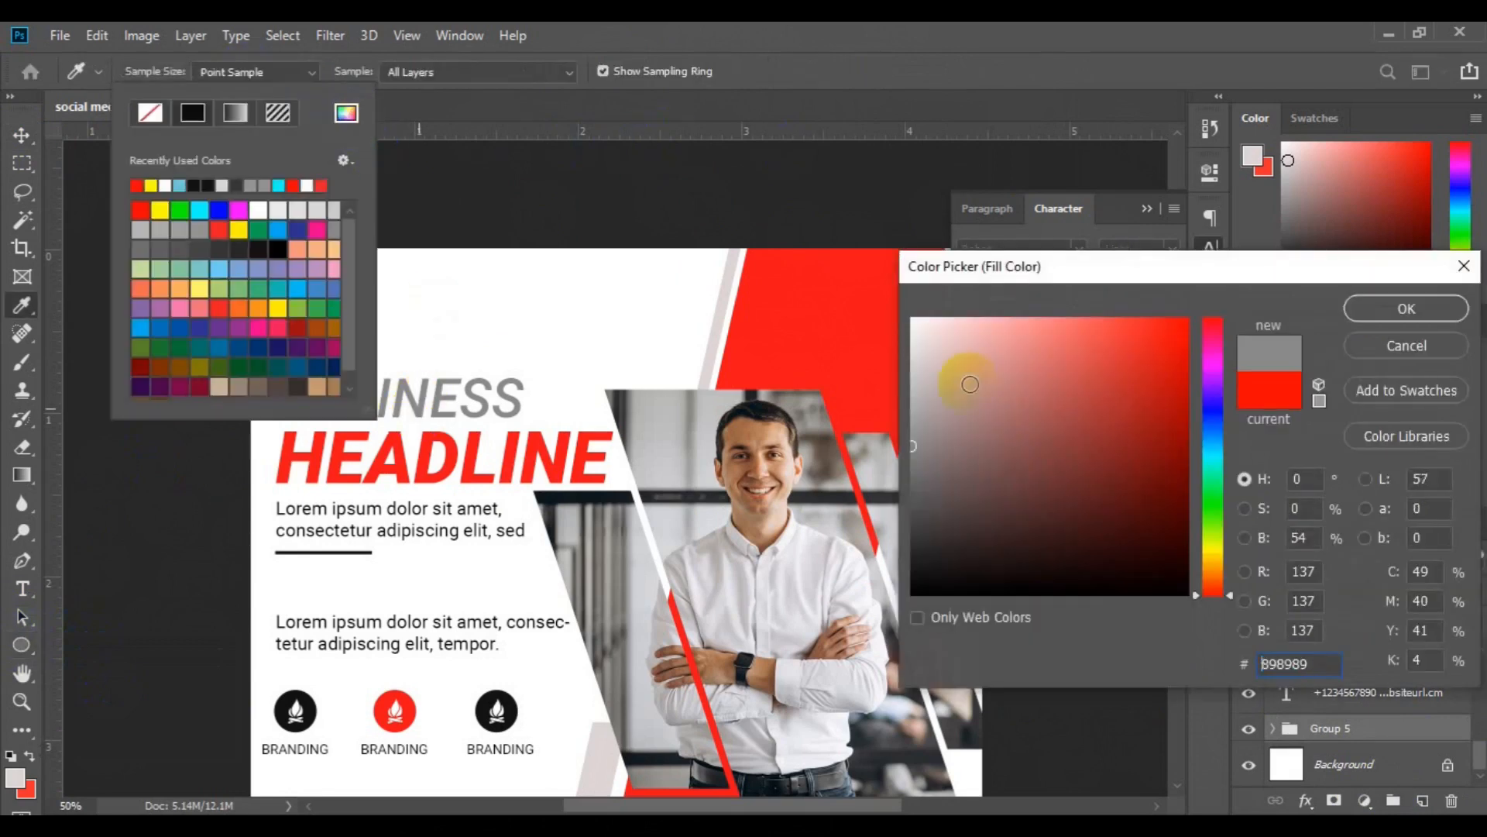
{"action": "key", "text": "Return"}
{"action": "mouse_move", "coordinate": [580, 319]}
{"action": "left_mouse_down"}
{"action": "mouse_move", "coordinate": [557, 309]}
{"action": "mouse_move", "coordinate": [591, 311]}
{"action": "left_mouse_up"}
- Complete a horizontal row of three evenly spaced gray dots above the headline and group their layers
{"action": "key", "text": "v"}
{"action": "left_click", "coordinate": [1136, 172]}
{"action": "key", "text": "ctrl+plus"}
{"action": "left_click", "coordinate": [1429, 773], "text": "shift"}
{"action": "scroll", "coordinate": [1394, 743], "scroll_direction": "down", "scroll_amount": 1}
{"action": "left_click", "coordinate": [1394, 801]}
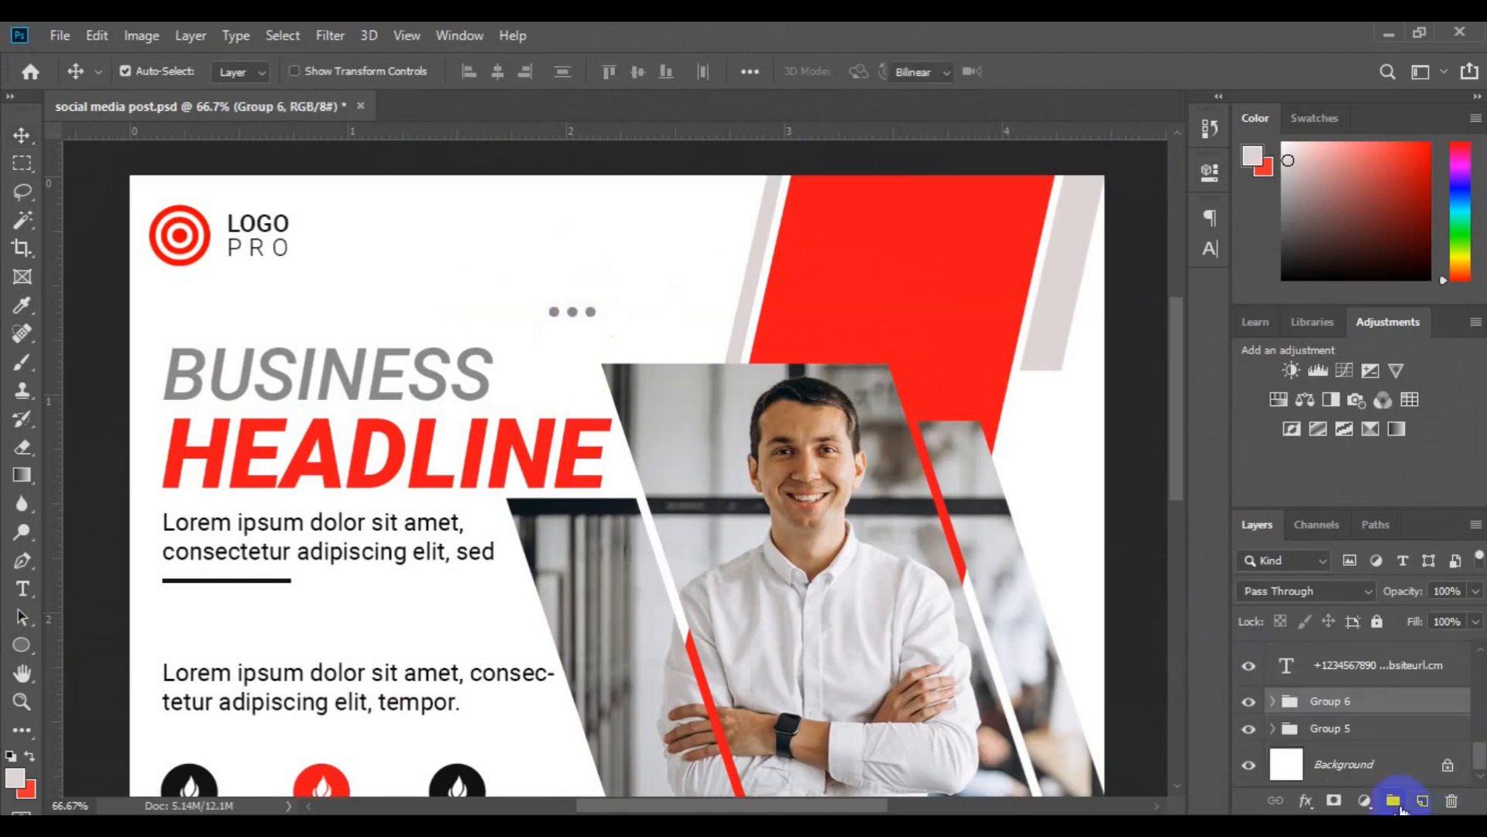
- Reposition the three-dot group slightly and duplicate it directly below as a second row
{"action": "key", "text": "ctrl+t"}
{"action": "left_click_drag", "start_coordinate": [558, 326], "coordinate": [559, 333]}
{"action": "key", "text": "Return"}
{"action": "key", "text": "ctrl+alt+t"}
{"action": "key", "text": "Return"}
{"action": "key", "text": "ctrl+plus"}
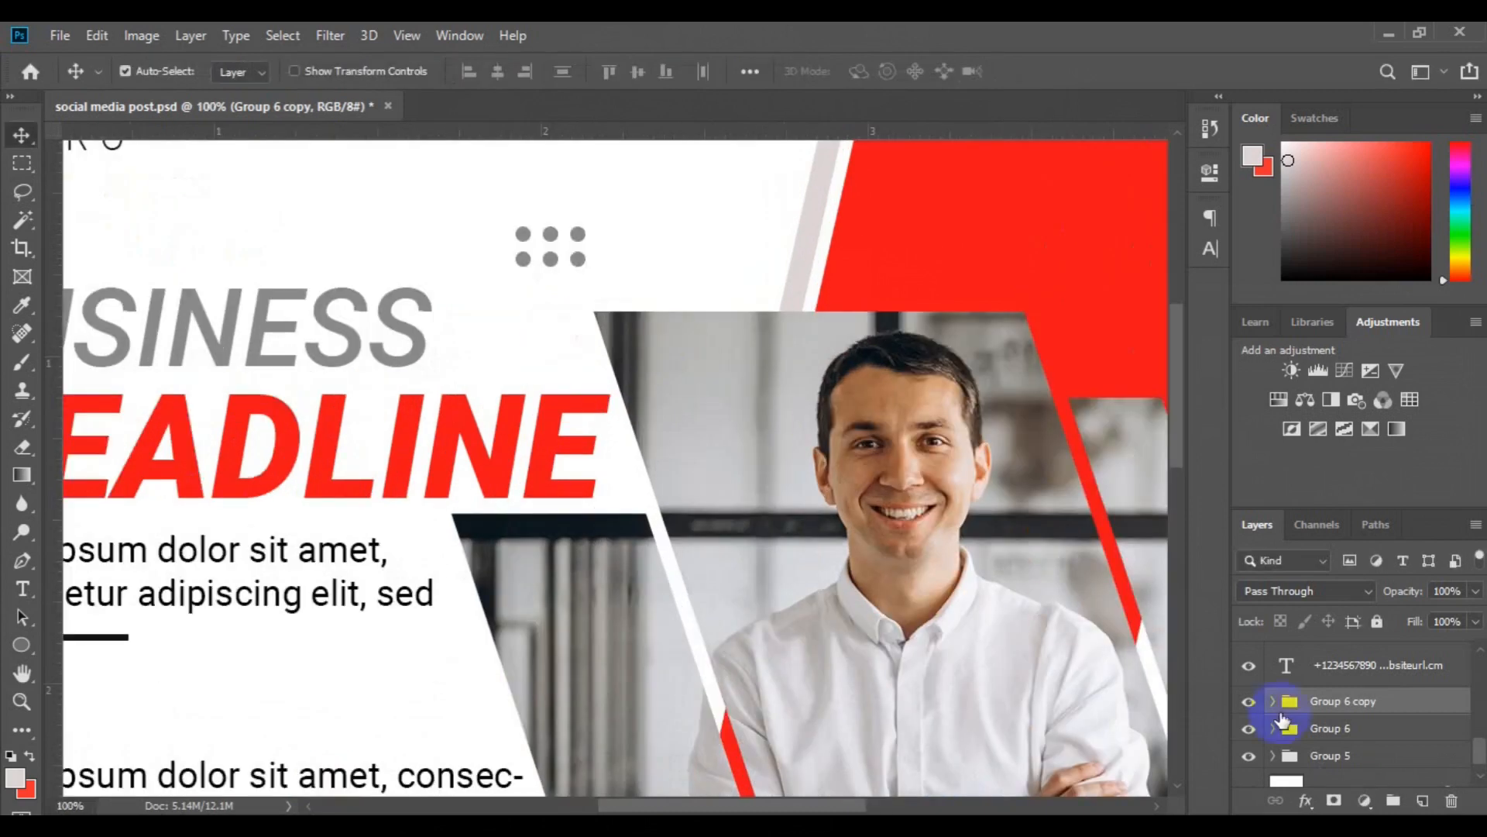
- Group both dot rows, duplicate the group, and place the copy diagonally below at the photo's upper-left corner
{"action": "left_click", "coordinate": [1330, 729], "text": "ctrl"}
{"action": "left_click", "coordinate": [1387, 804]}
{"action": "key", "text": "ctrl+j"}
{"action": "key", "text": "ctrl+t"}
{"action": "left_click_drag", "start_coordinate": [548, 248], "coordinate": [618, 289]}
{"action": "key", "text": "Return"}
{"action": "scroll", "coordinate": [618, 288], "scroll_direction": "down", "scroll_amount": 5}
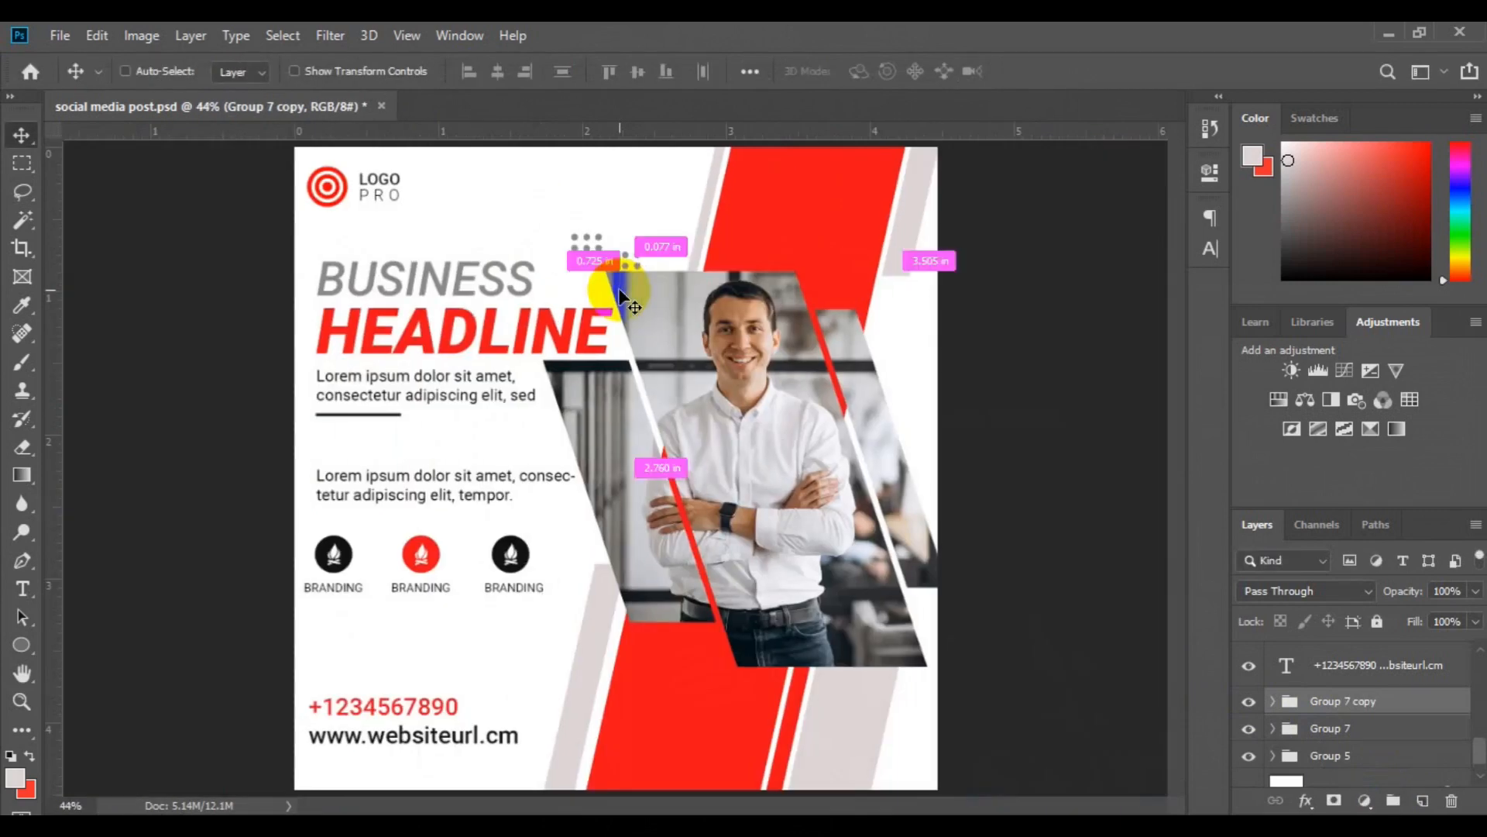
- Copy the black rule from under the subheading to beneath the website address, aligned with the contact text's left edge
{"action": "left_click_drag", "start_coordinate": [437, 432], "coordinate": [431, 692]}
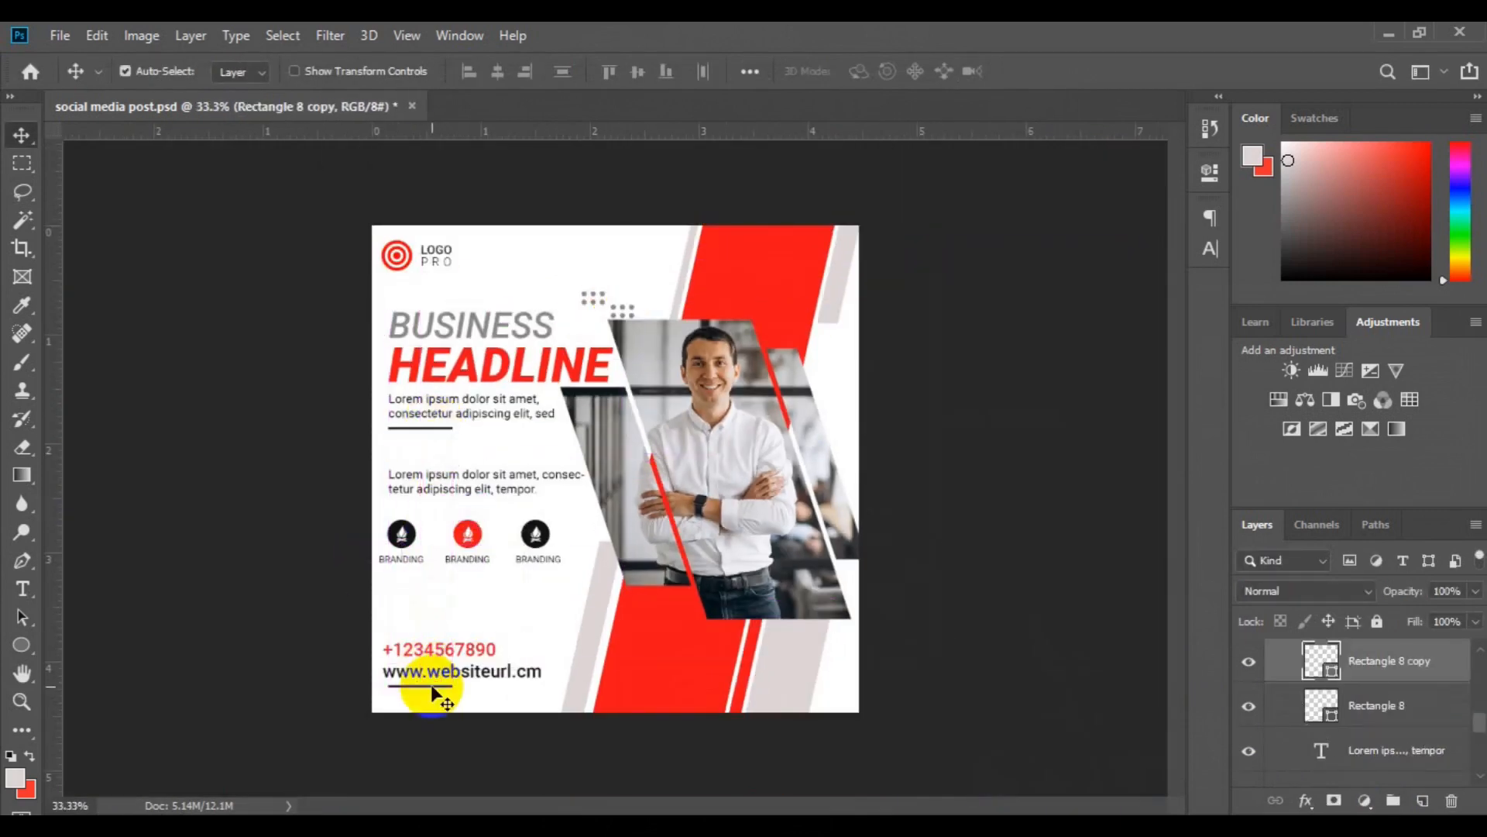
{"action": "scroll", "coordinate": [1476, 744], "scroll_direction": "down", "scroll_amount": 3}
{"action": "left_click", "coordinate": [1425, 717], "text": "ctrl"}
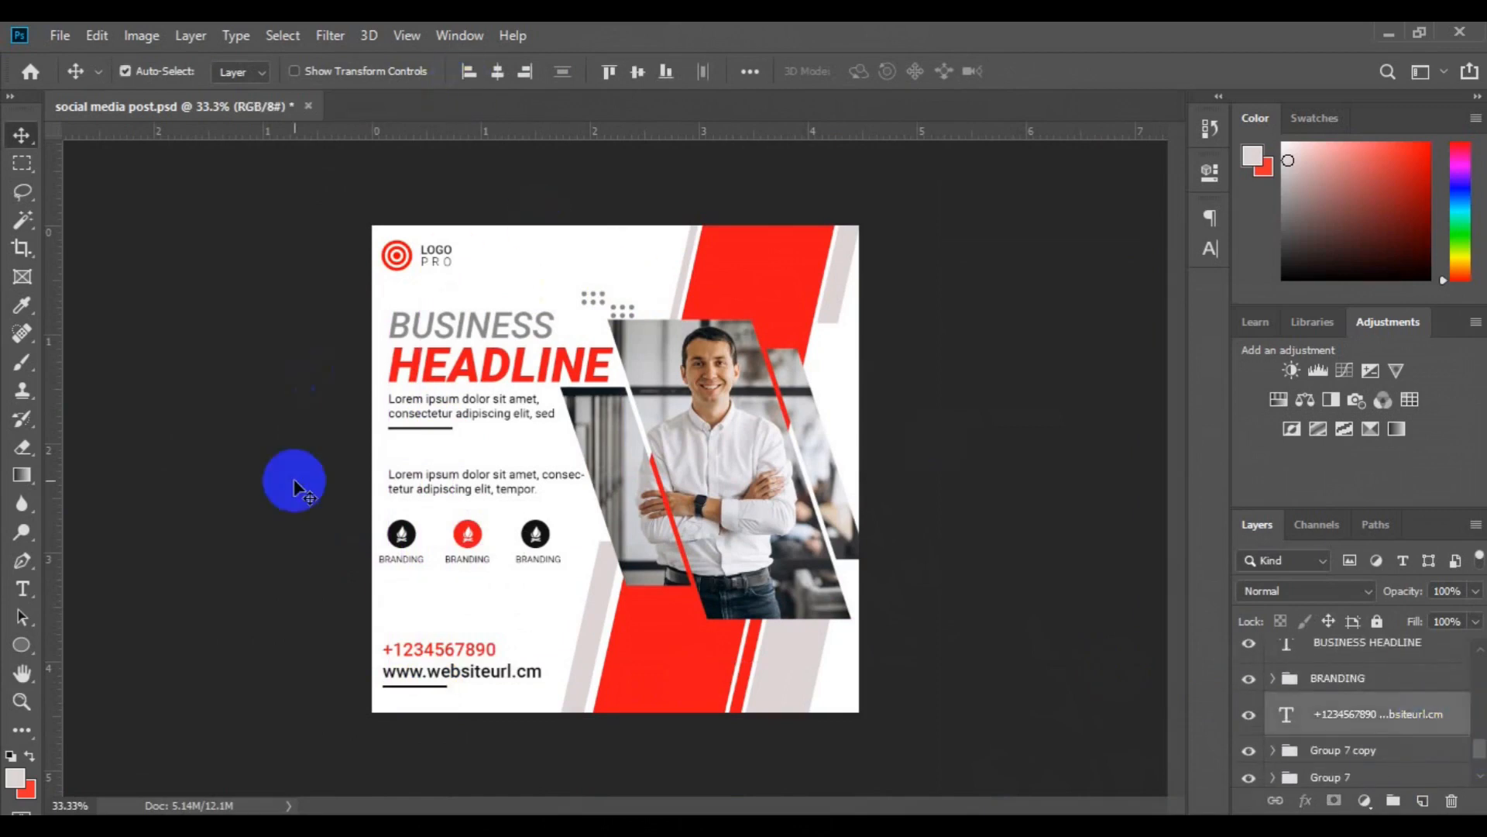
- Shift the BRANDING icon group slightly right so its left edge aligns with the headline and body text
{"action": "left_click", "coordinate": [1385, 686]}
{"action": "key", "text": "ctrl+t"}
{"action": "left_click_drag", "start_coordinate": [444, 559], "coordinate": [453, 561]}
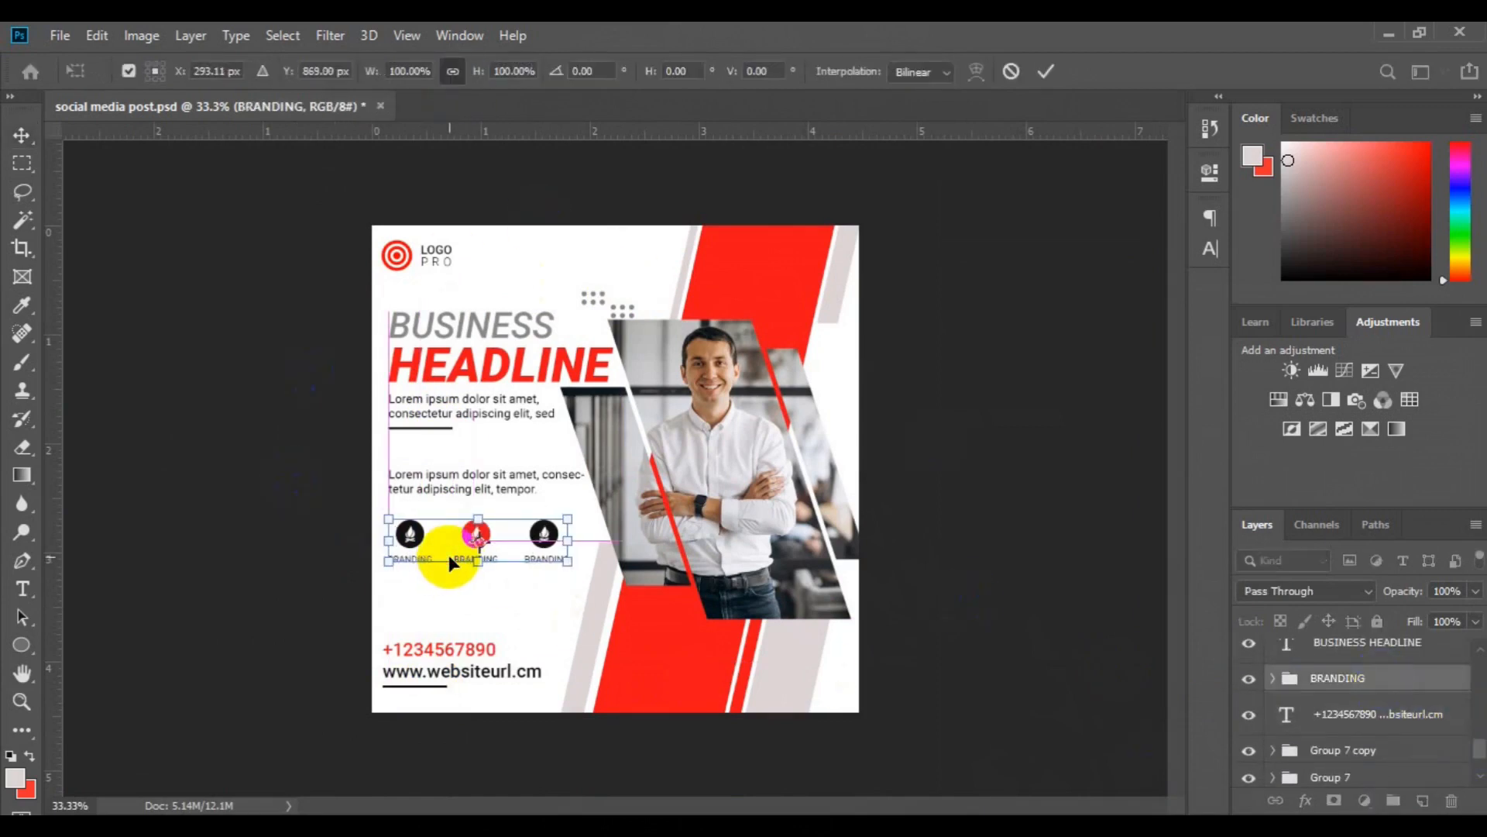
{"action": "key", "text": "Return"}
- Select the contact text layer together with the black rule beneath it
{"action": "left_click", "coordinate": [553, 674]}
{"action": "scroll", "coordinate": [1464, 720], "scroll_direction": "up", "scroll_amount": 5}
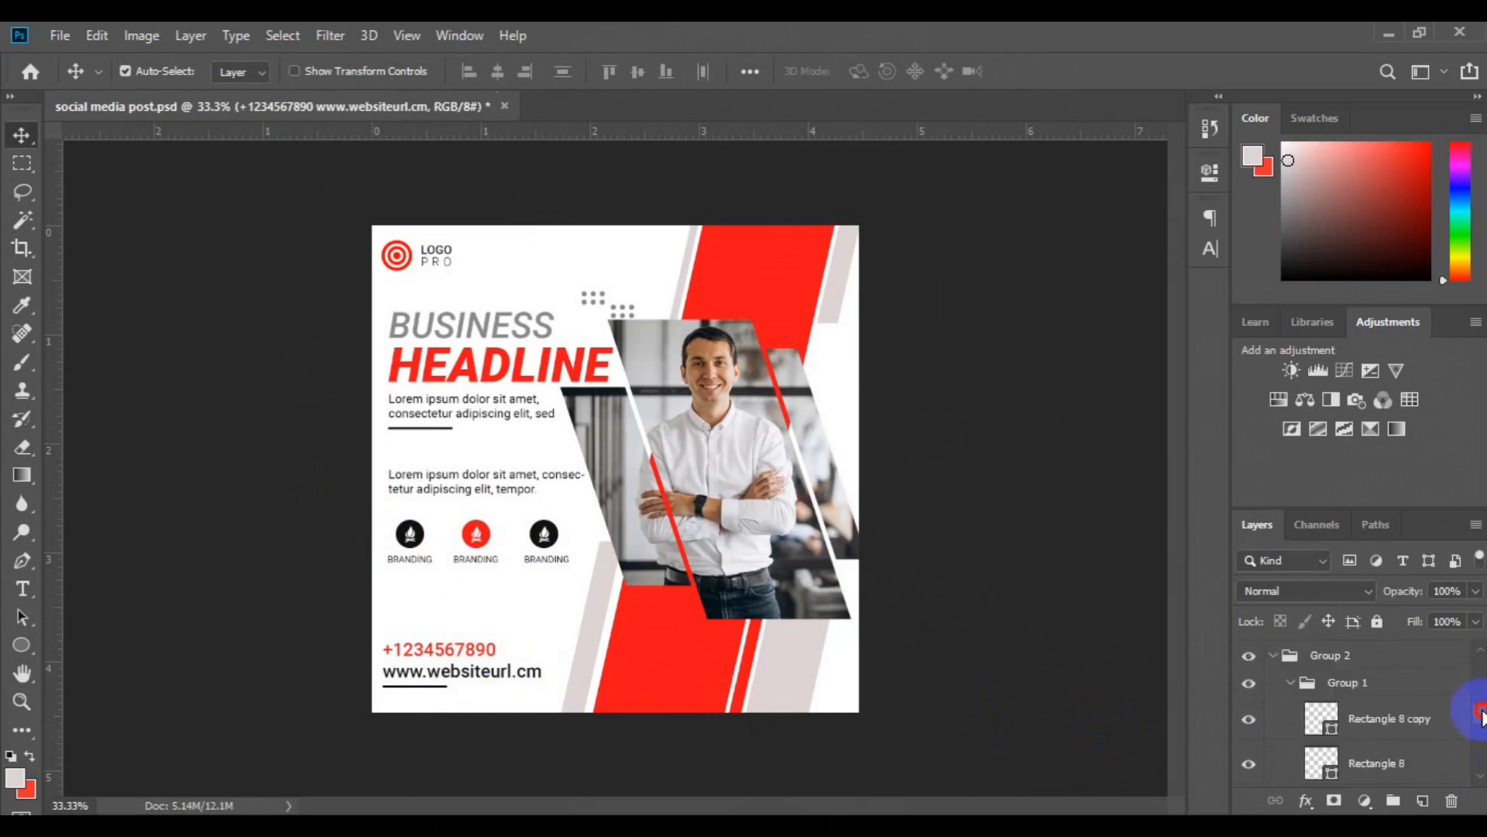
{"action": "left_click", "coordinate": [1273, 697]}
{"action": "mouse_move", "coordinate": [1478, 725]}
{"action": "left_mouse_down"}
{"action": "mouse_move", "coordinate": [1480, 749]}
{"action": "mouse_move", "coordinate": [1479, 726]}
{"action": "left_mouse_up"}
{"action": "left_click", "coordinate": [1364, 682], "text": "ctrl"}
{"action": "key", "text": "ctrl+minus"}
{"action": "key", "text": "ctrl+minus"}
{"action": "key", "text": "ctrl+plus"}
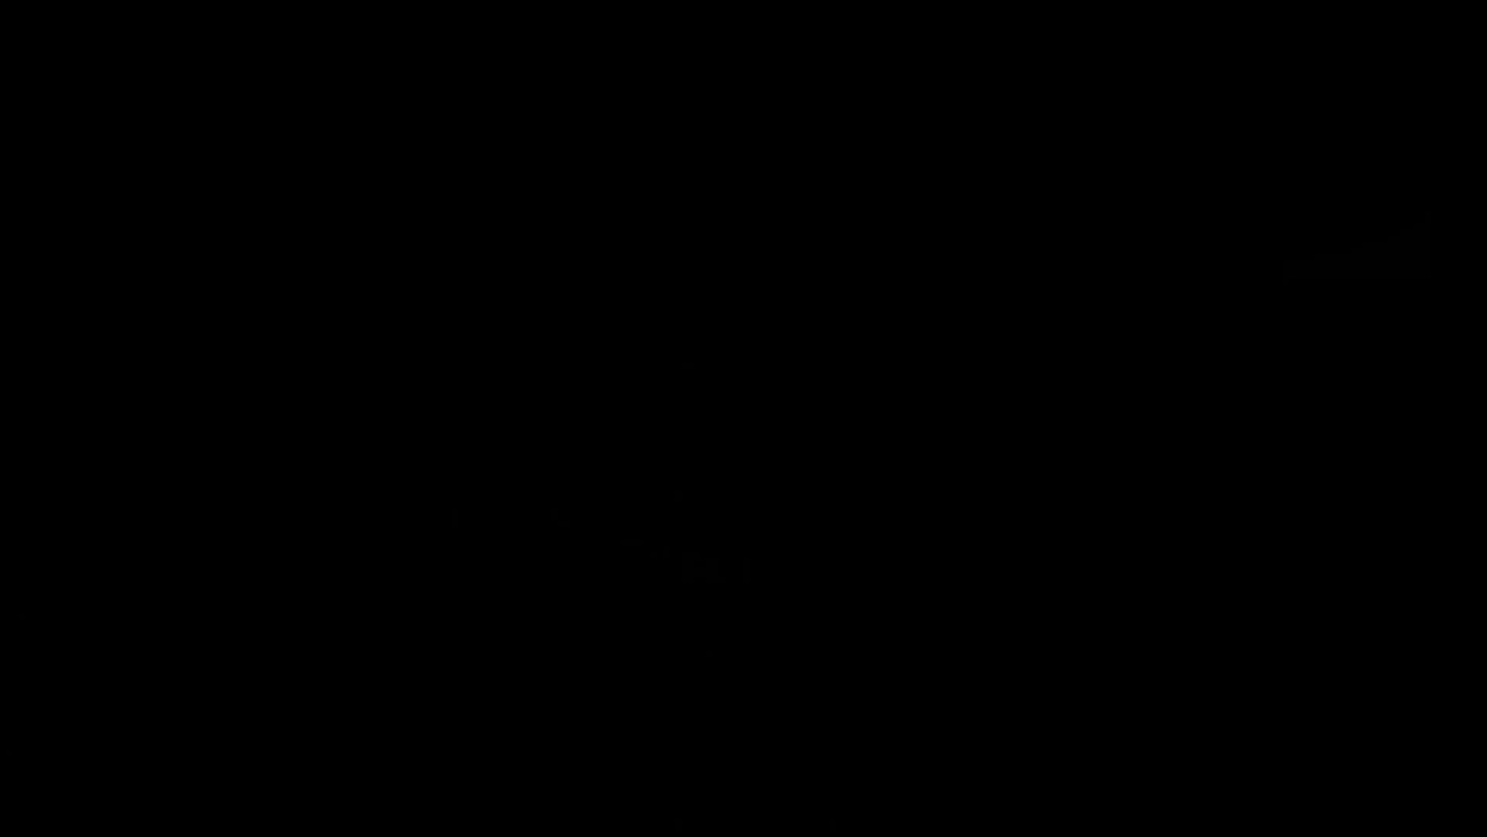